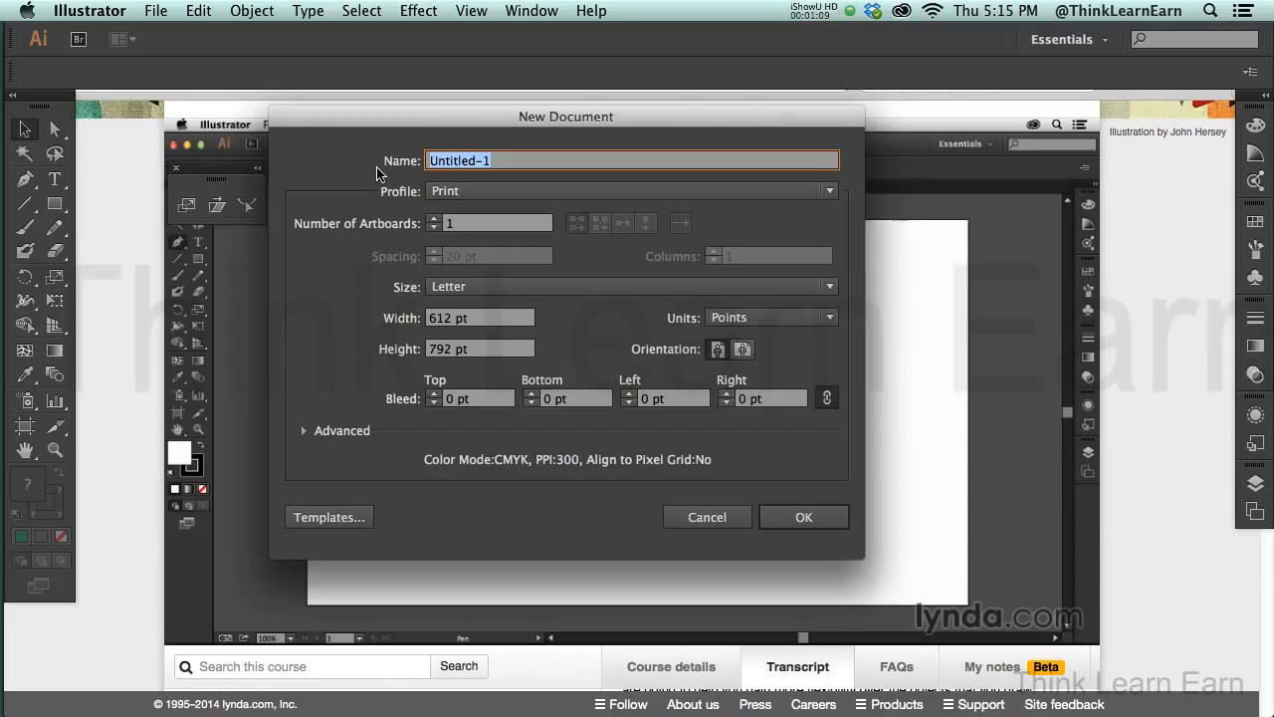
- Create a new document named web-comp using the Web profile at 960 x 560 px
text(web-)
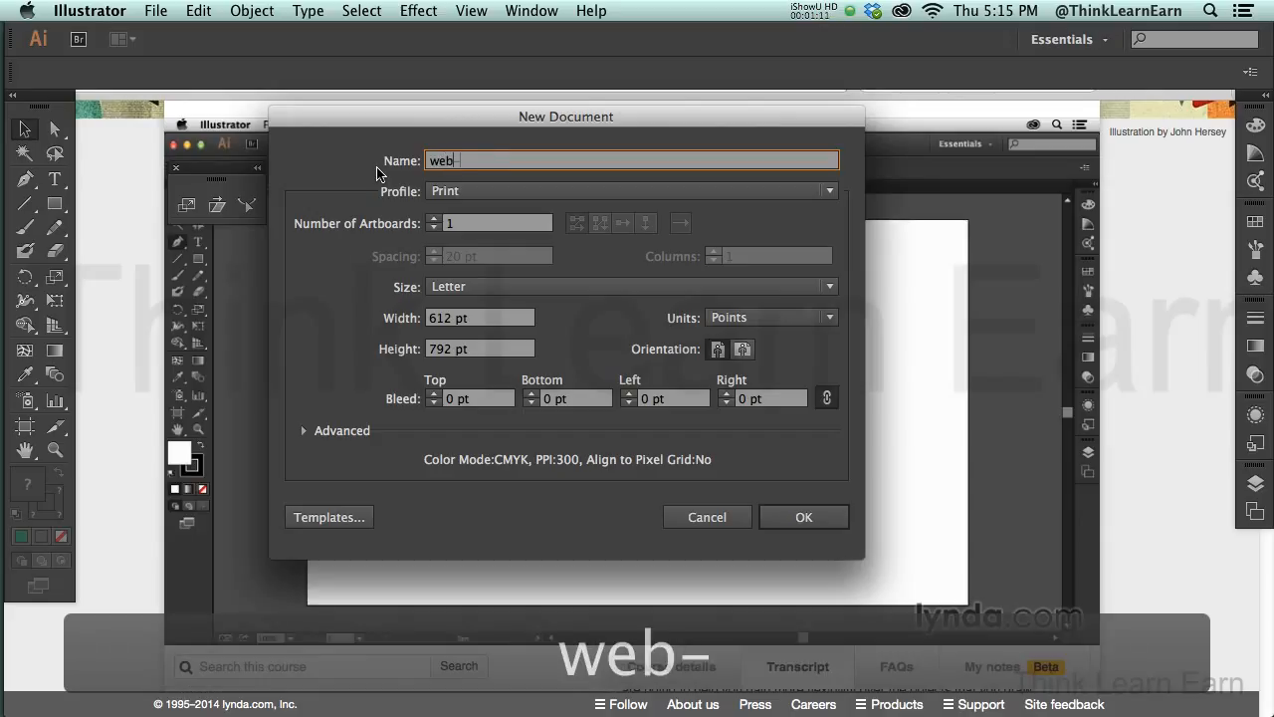
text(comp)
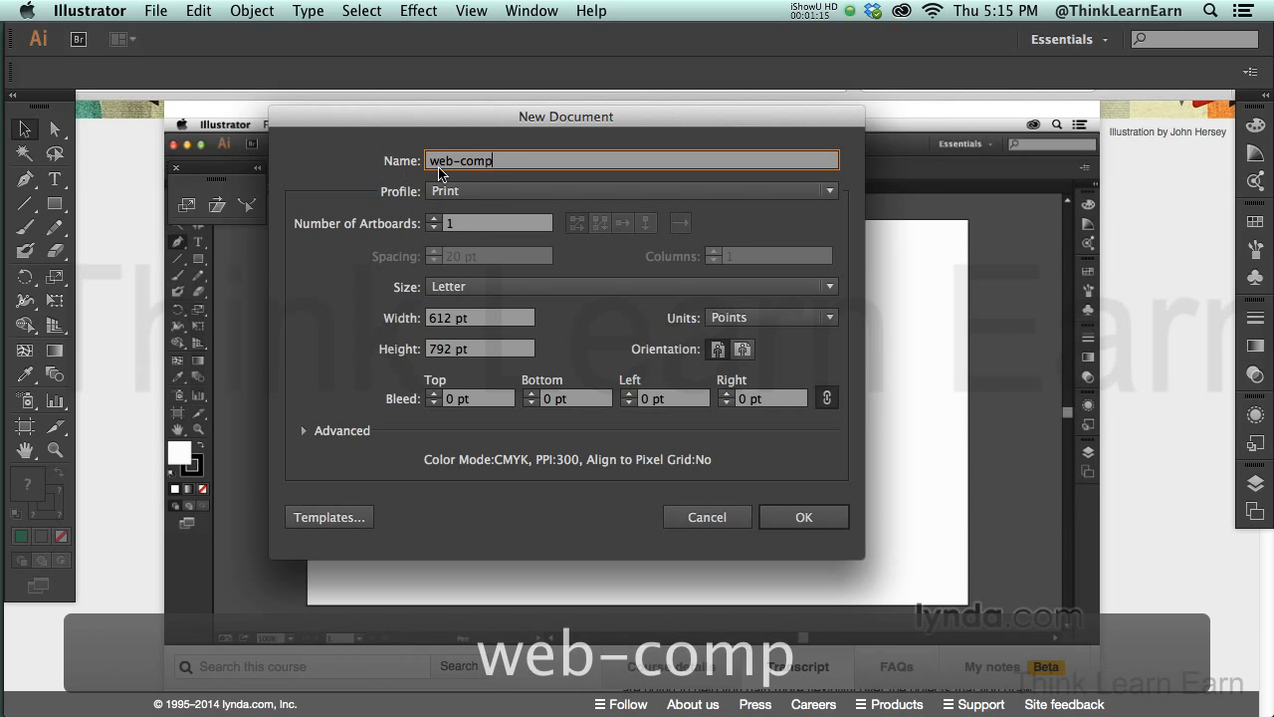
click(491, 191)
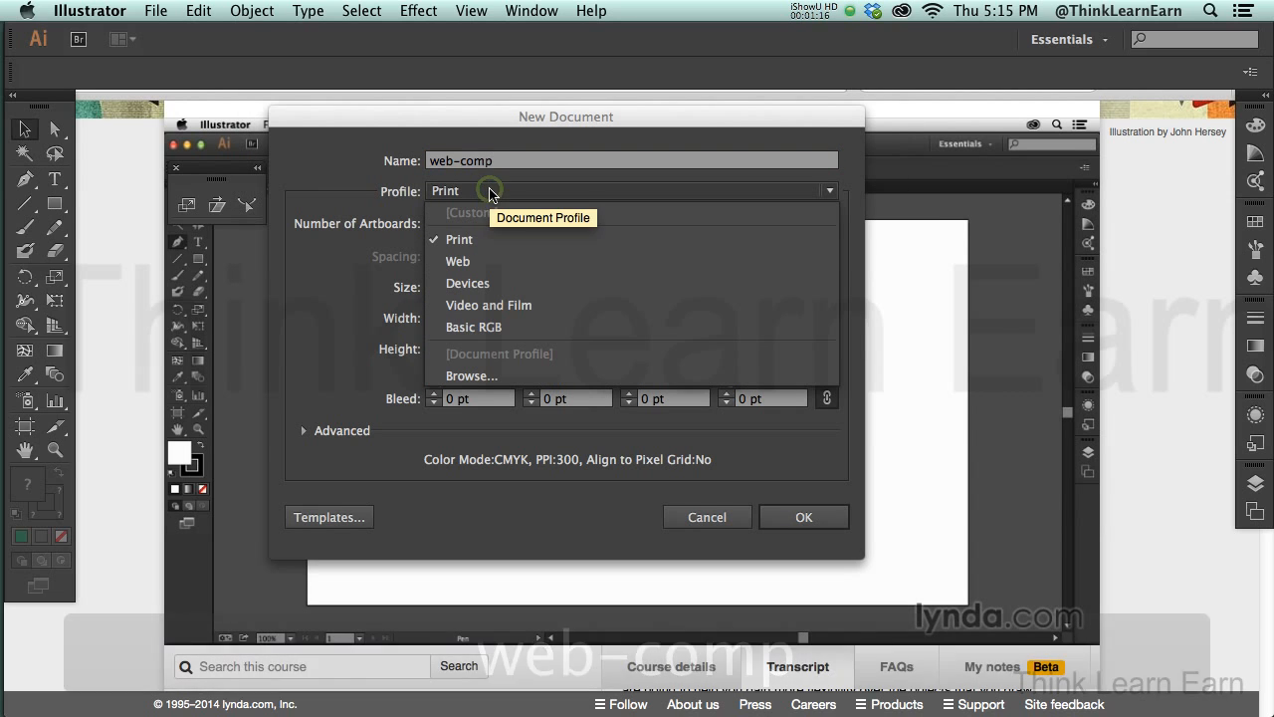
click(468, 260)
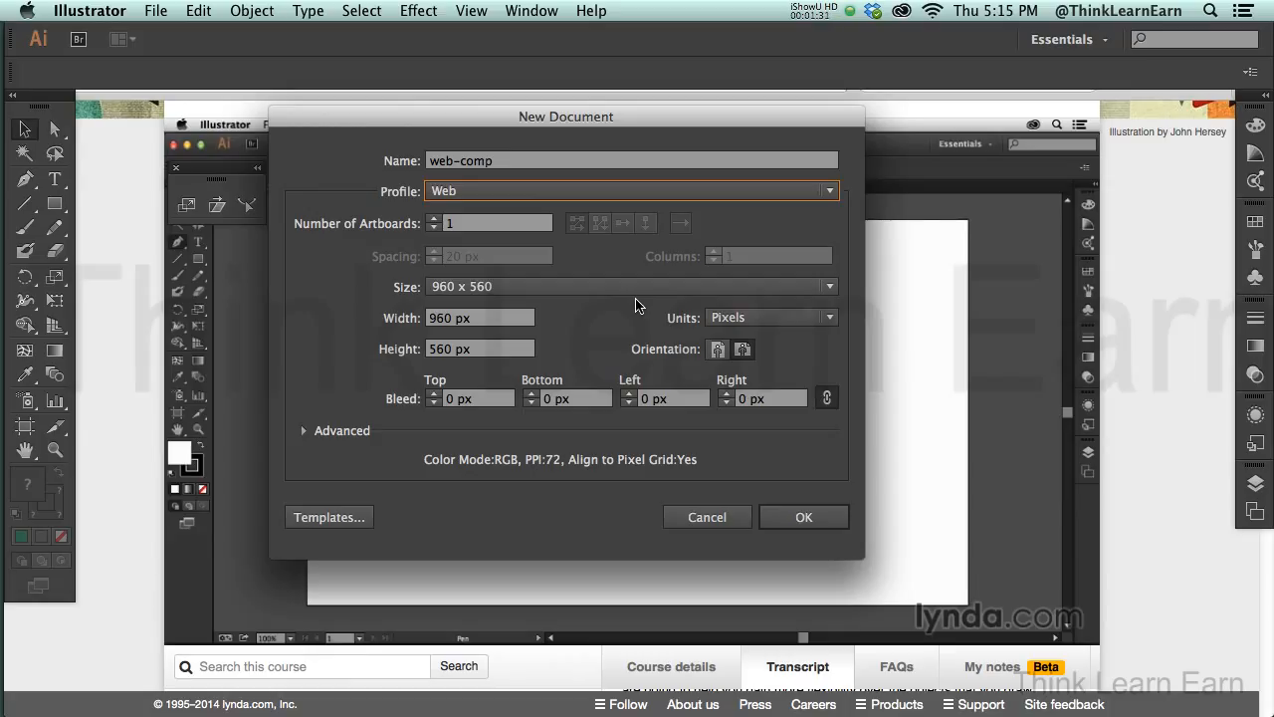
click(799, 512)
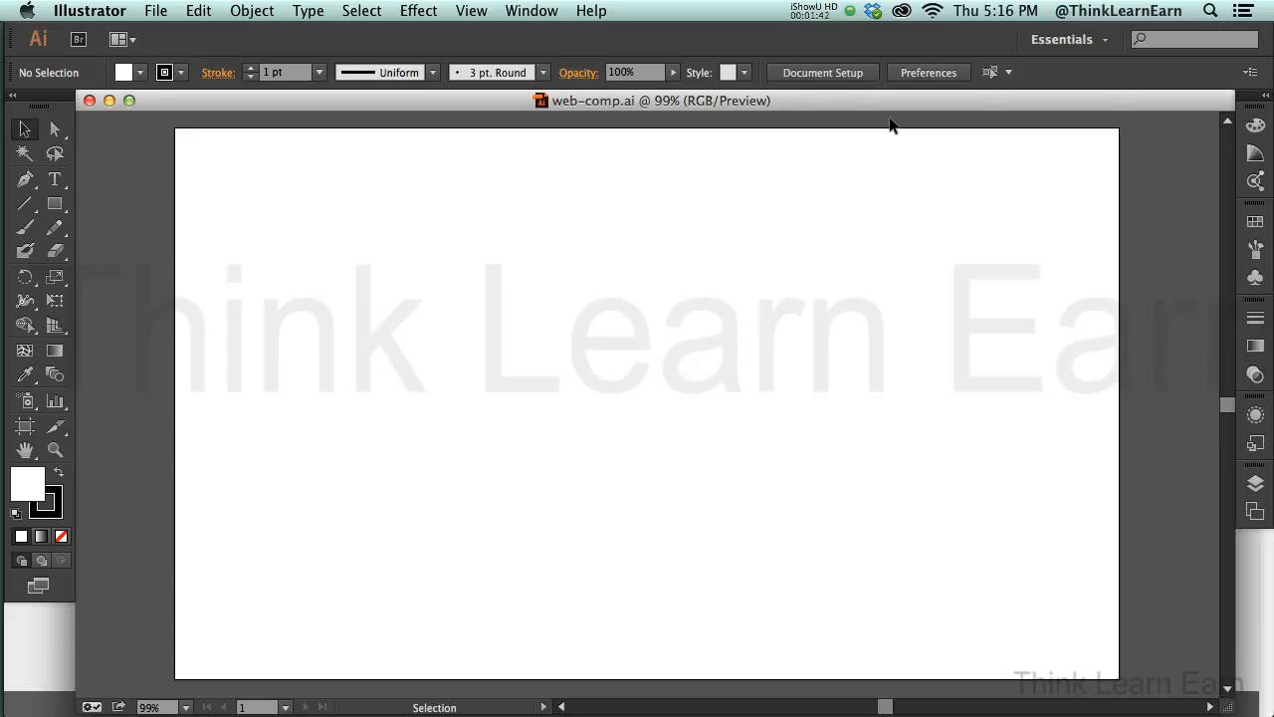
- Reset the Essentials workspace and show the document rulers
click(1094, 44)
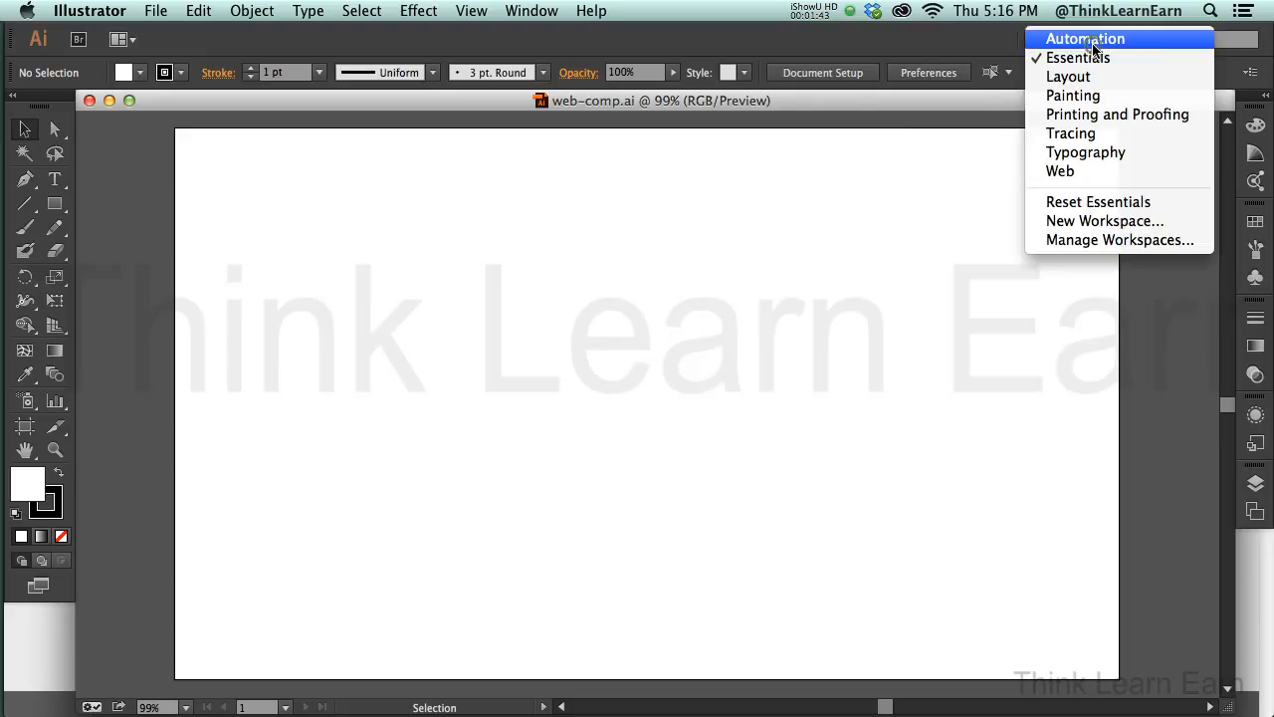
click(1111, 206)
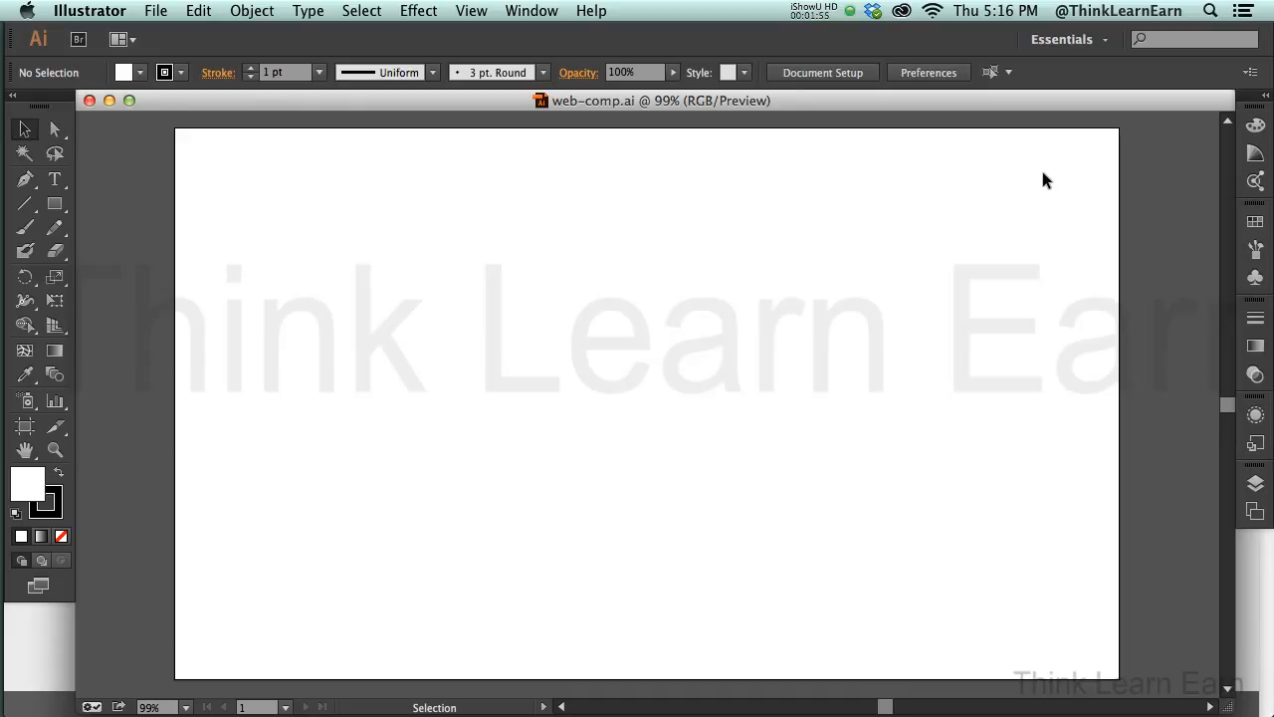
key(a)
key(super+r)
key(v)
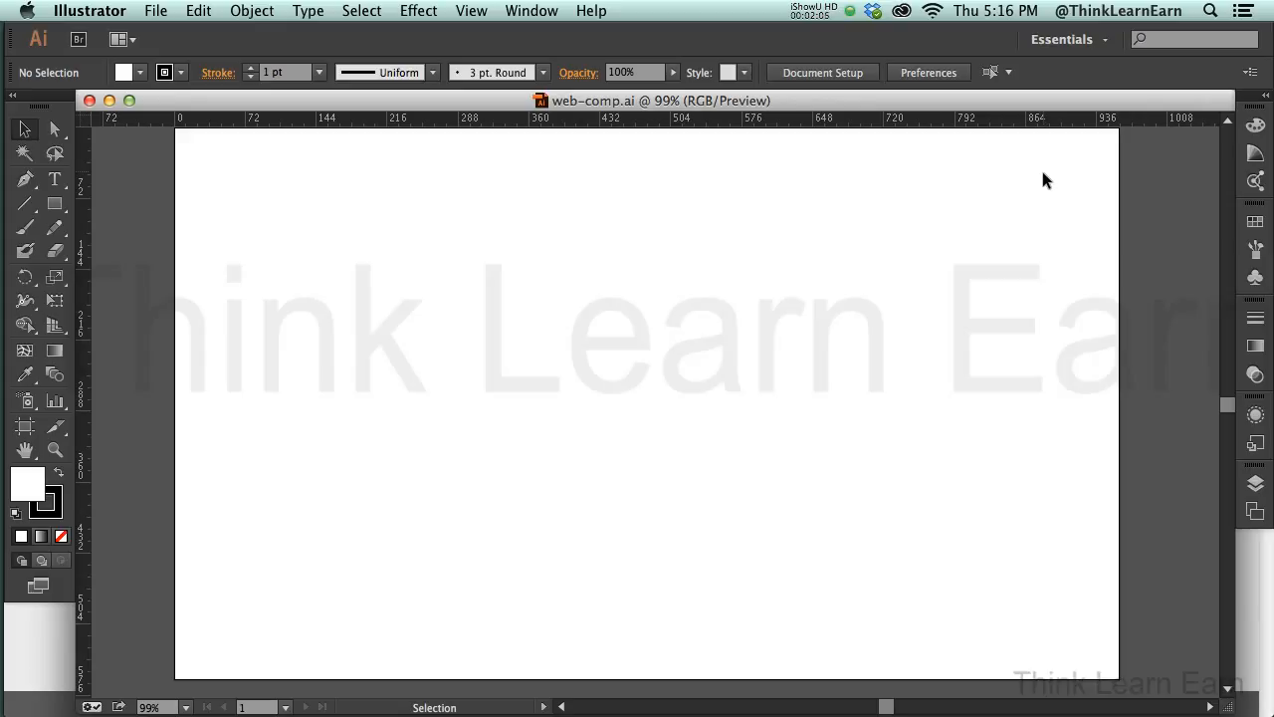
- Draw a trial rectangle about 290 by 238 px in the middle of the artboard and fill it with red
key(a)
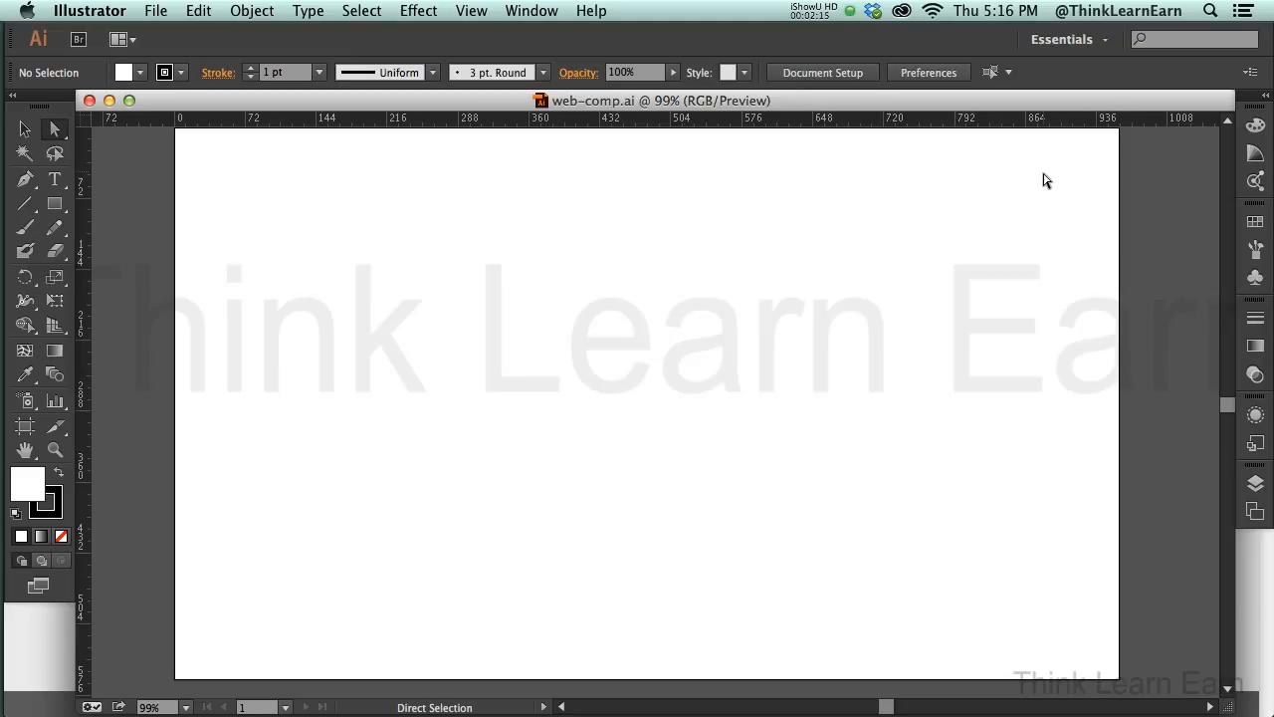
key(m)
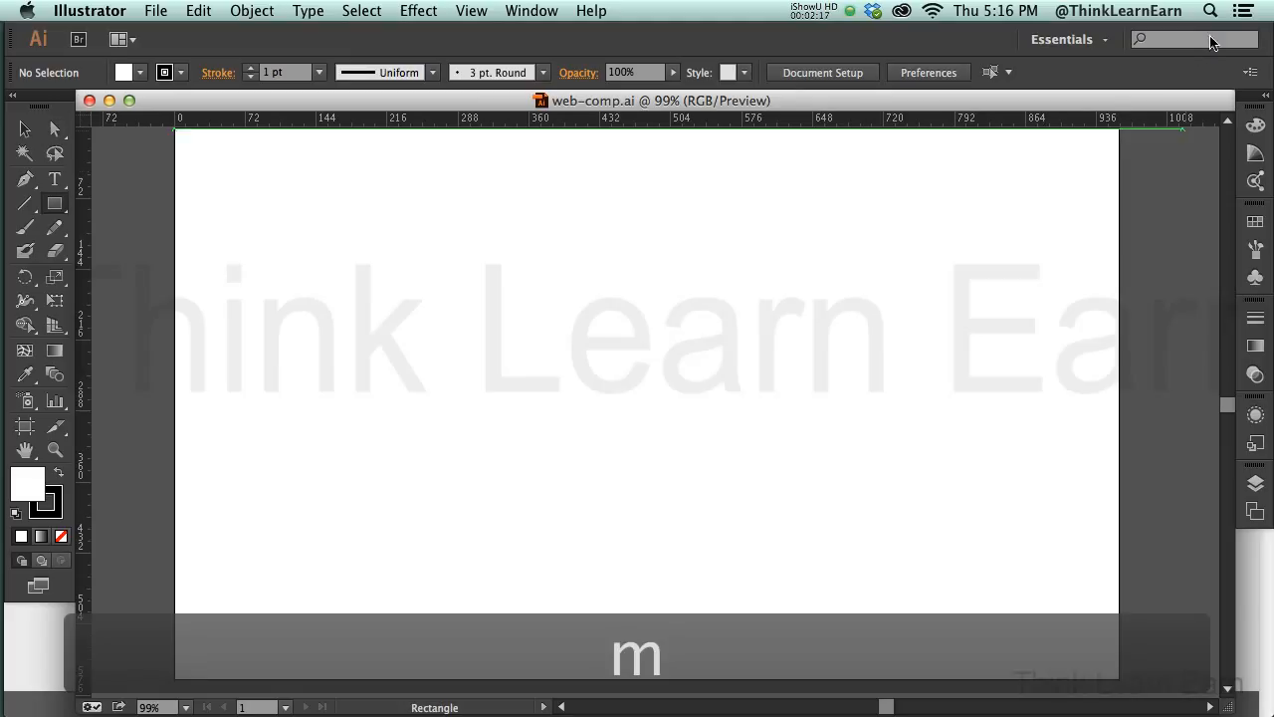
drag(501, 256, 765, 479)
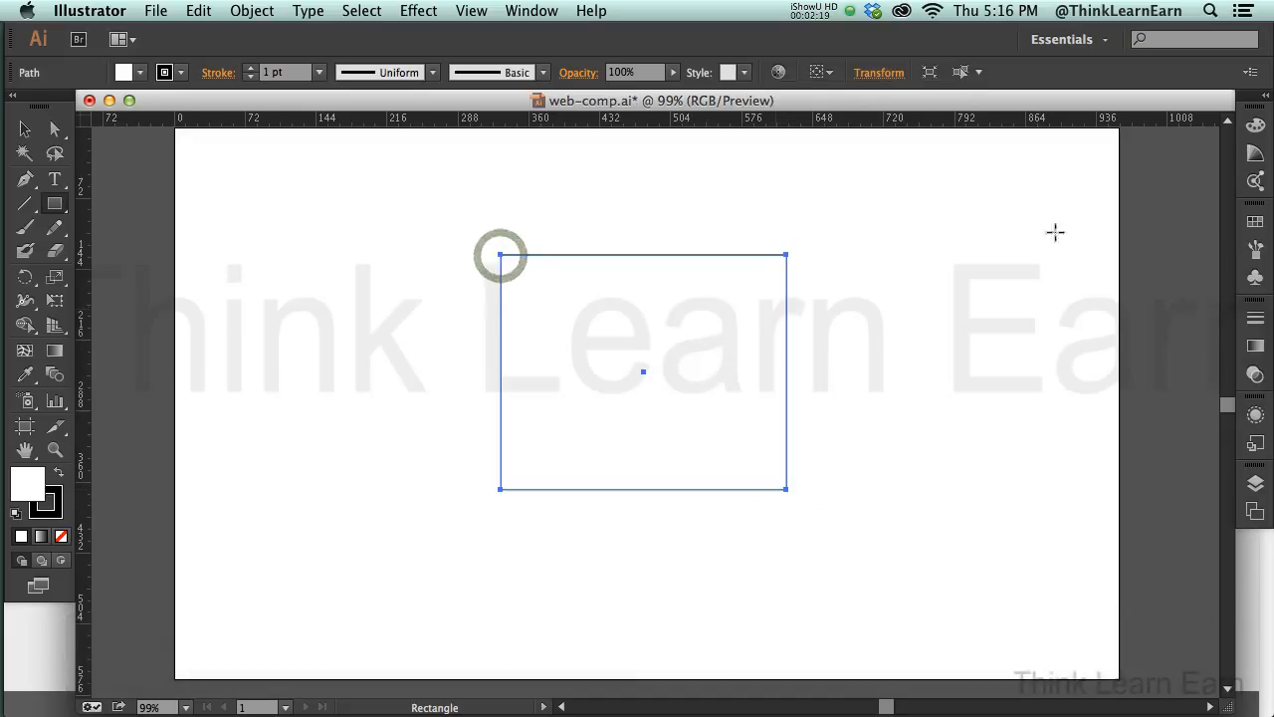
click(1255, 221)
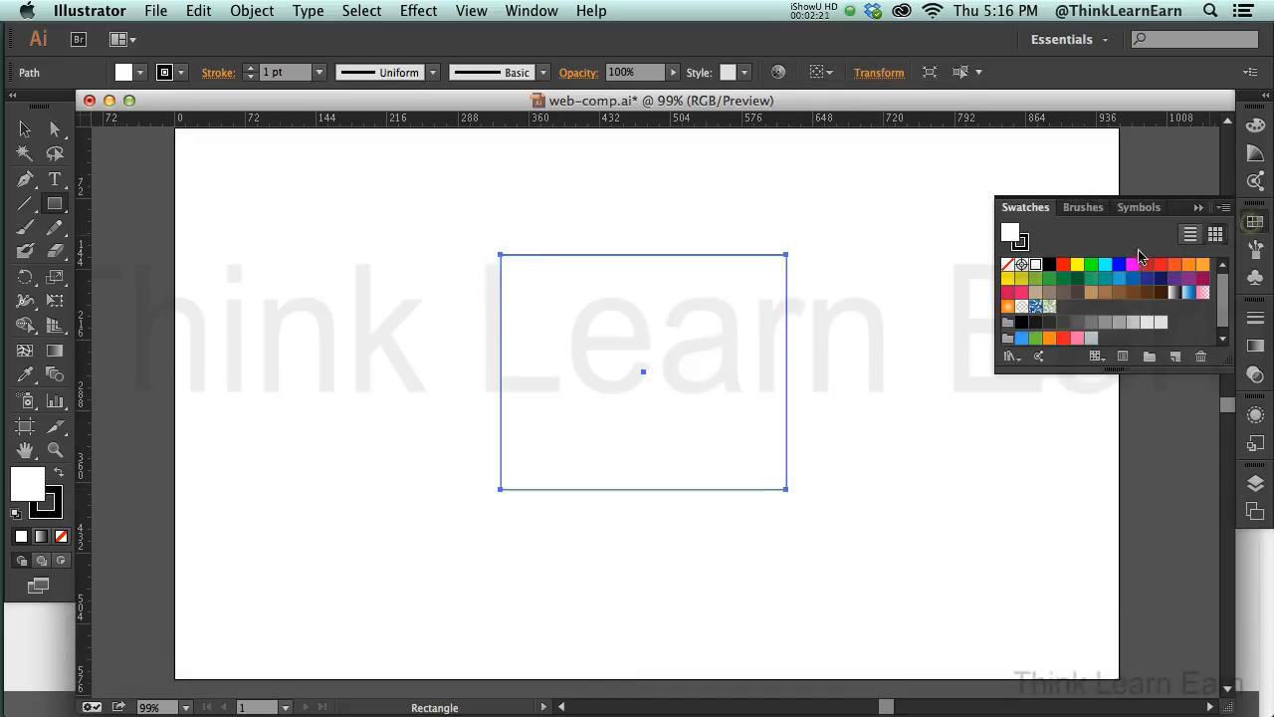
click(1063, 264)
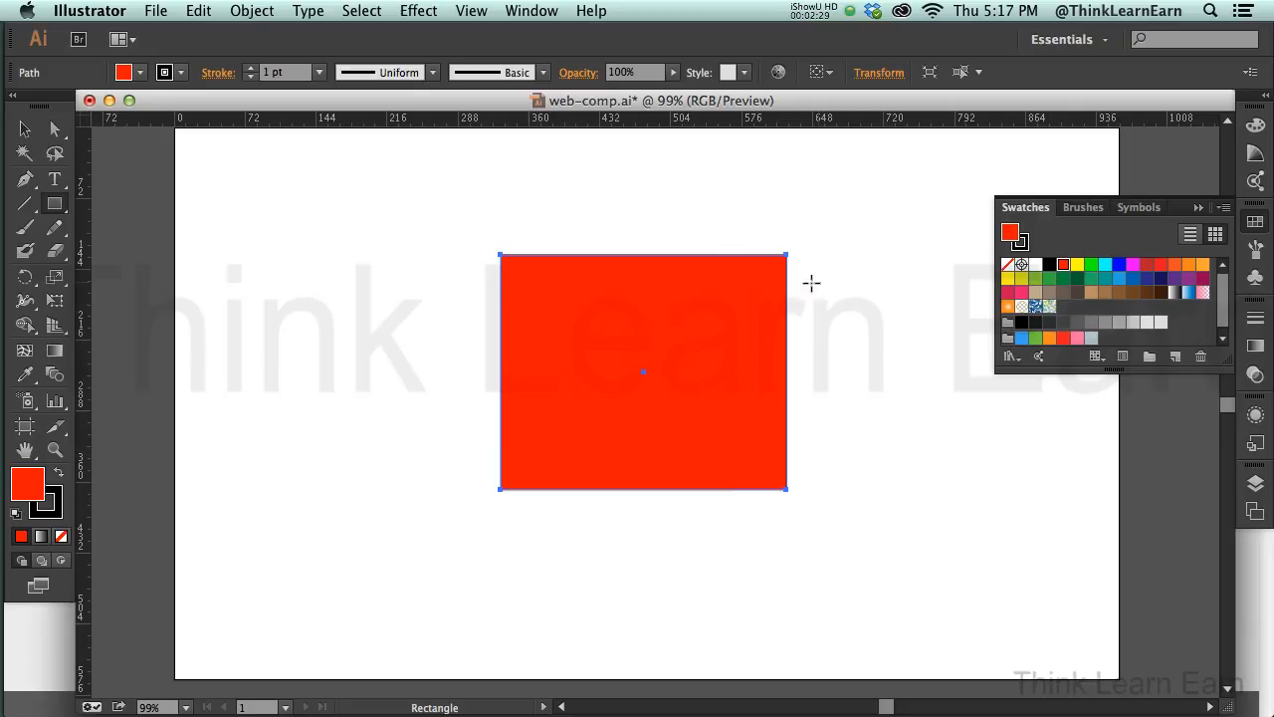
click(752, 269)
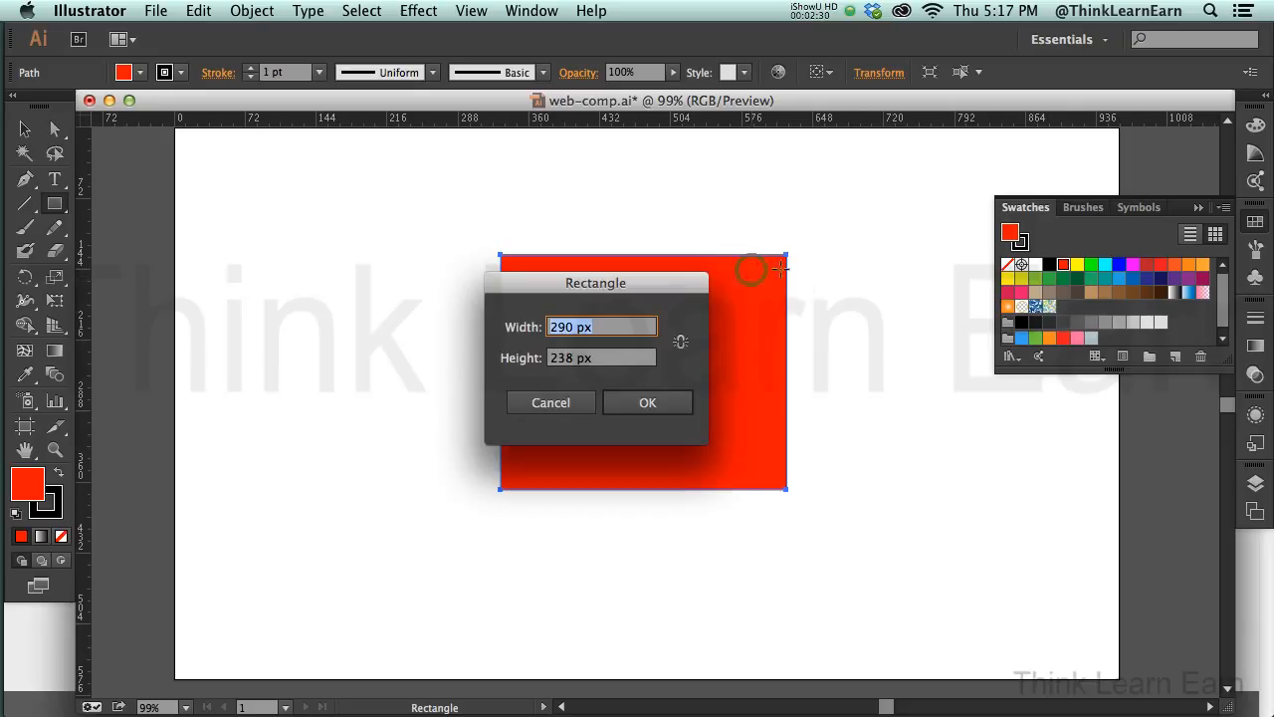
click(571, 405)
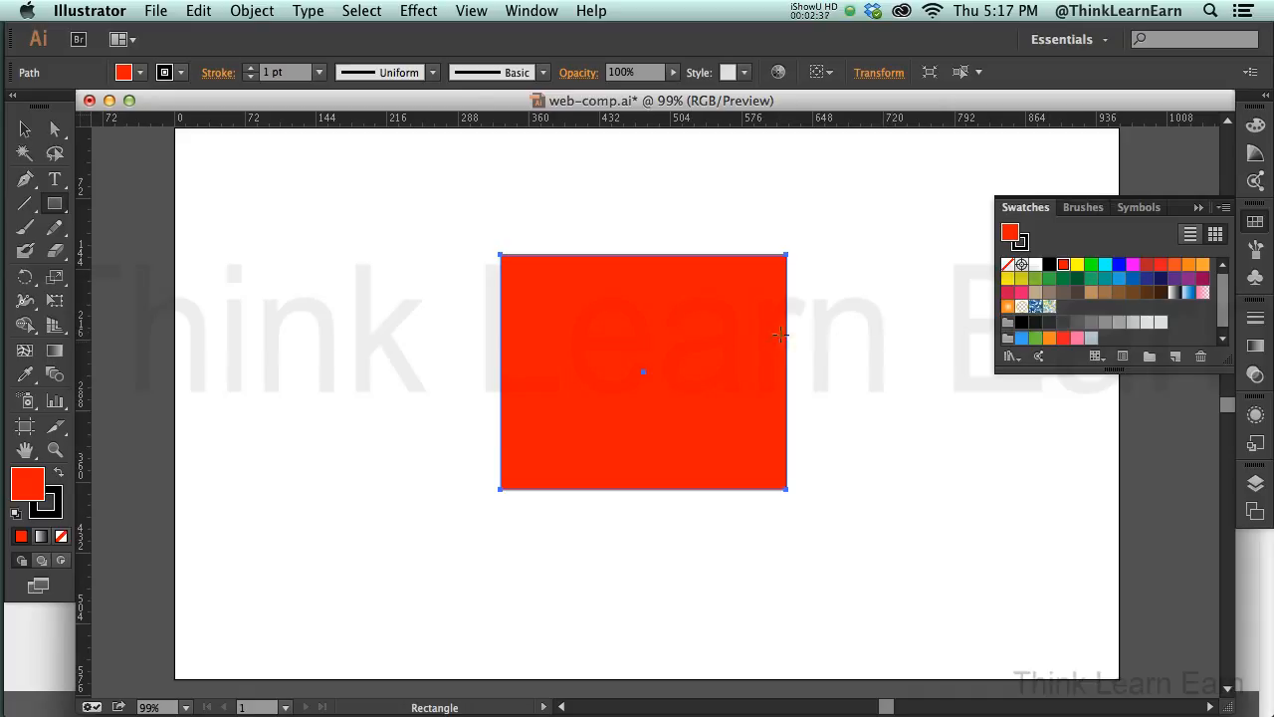
- Move the red rectangle across the artboard and back, and undo everything including its creation
key(a)
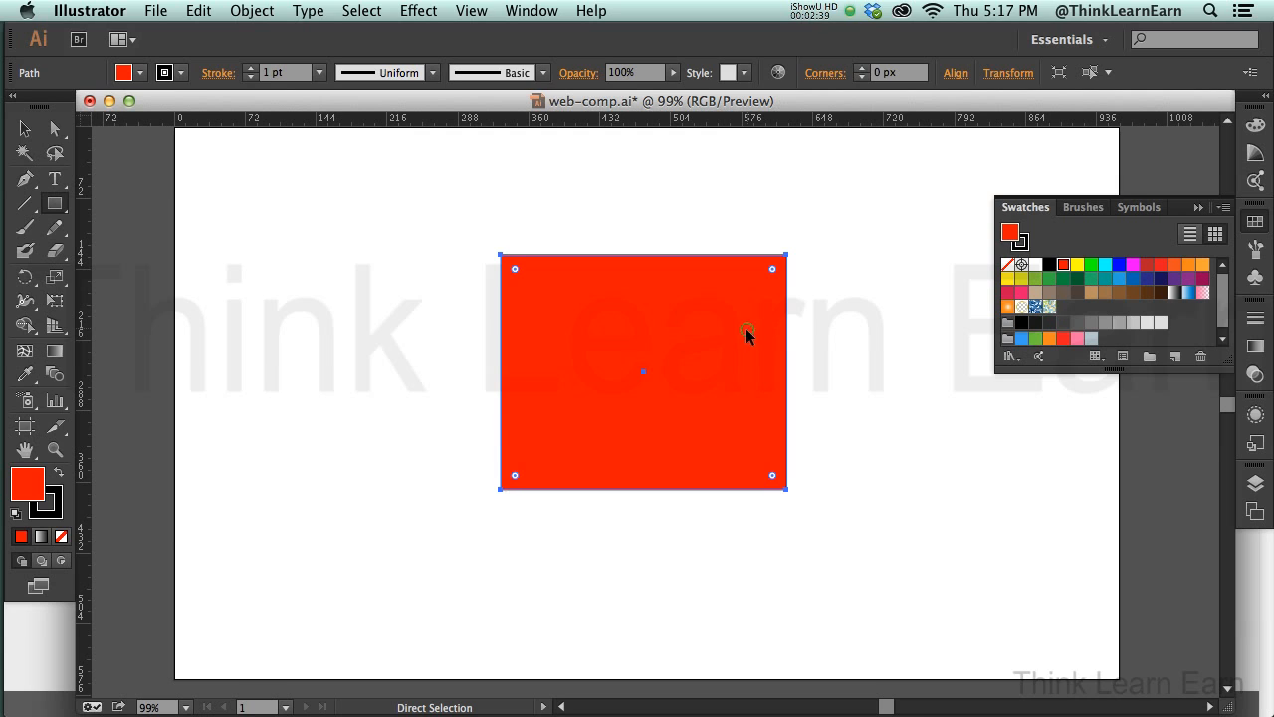
drag(747, 333, 422, 383)
drag(422, 381, 702, 345)
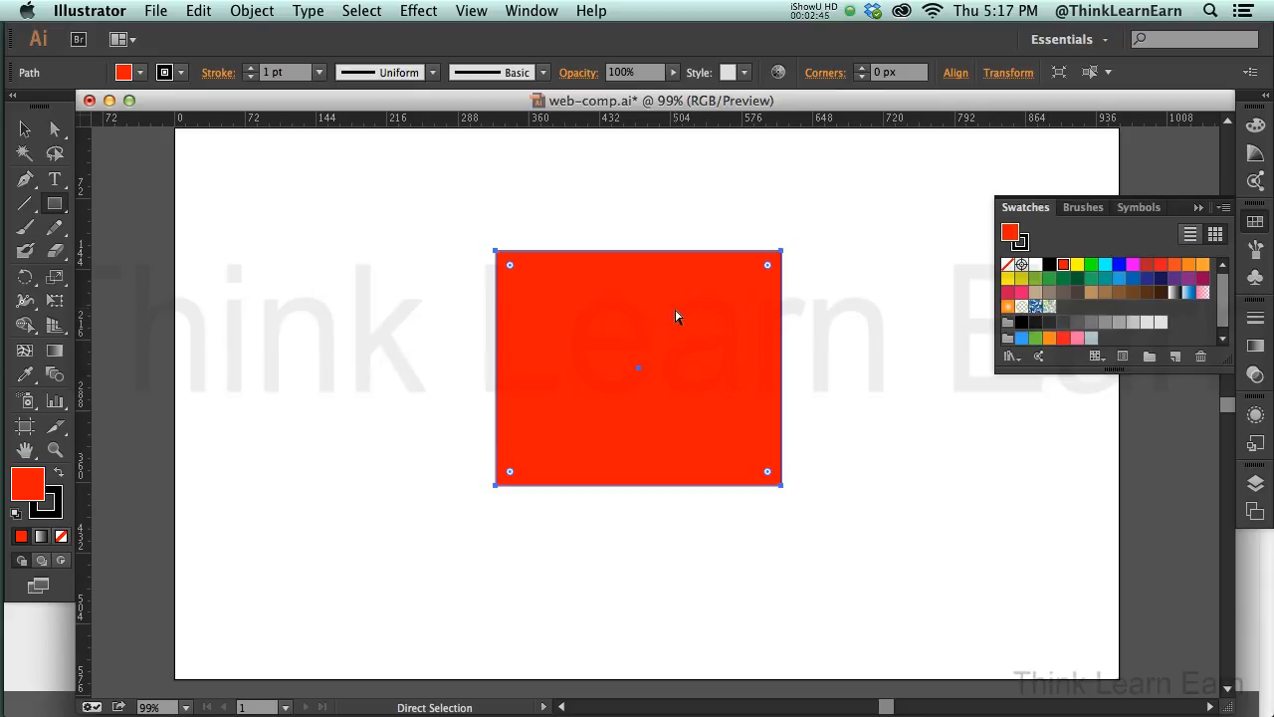
key(super+z)
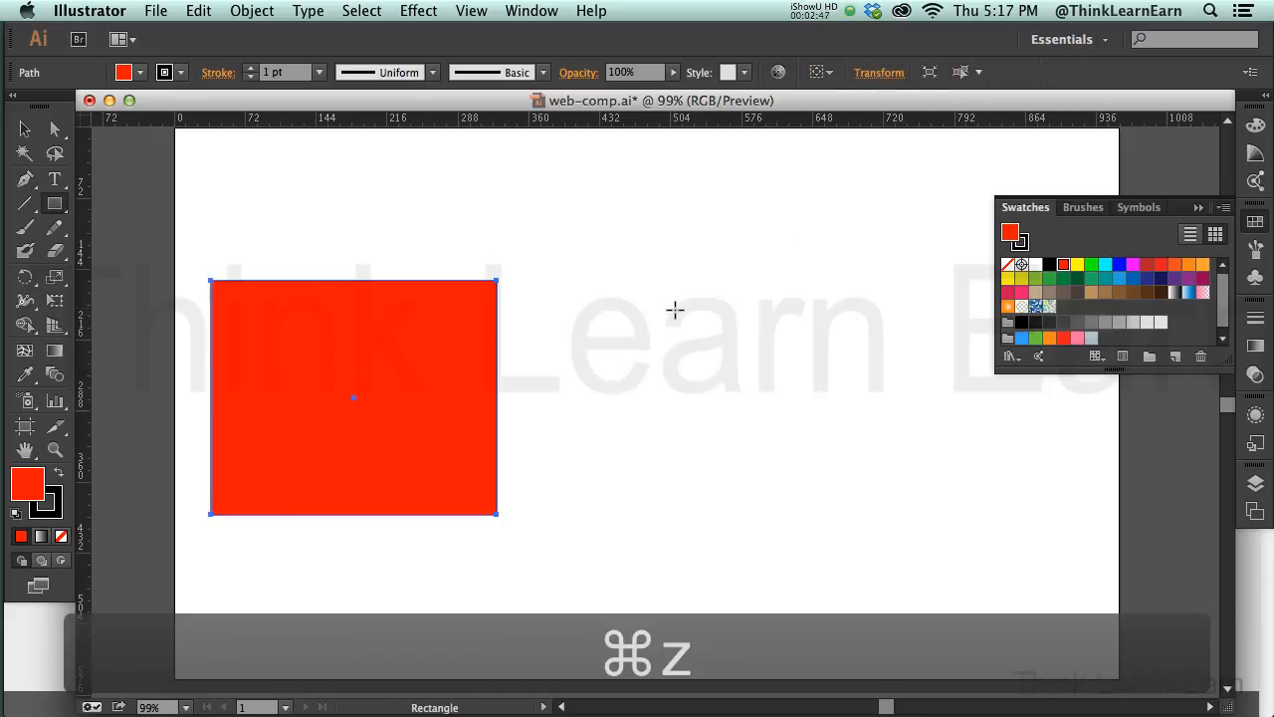
key(super+z)
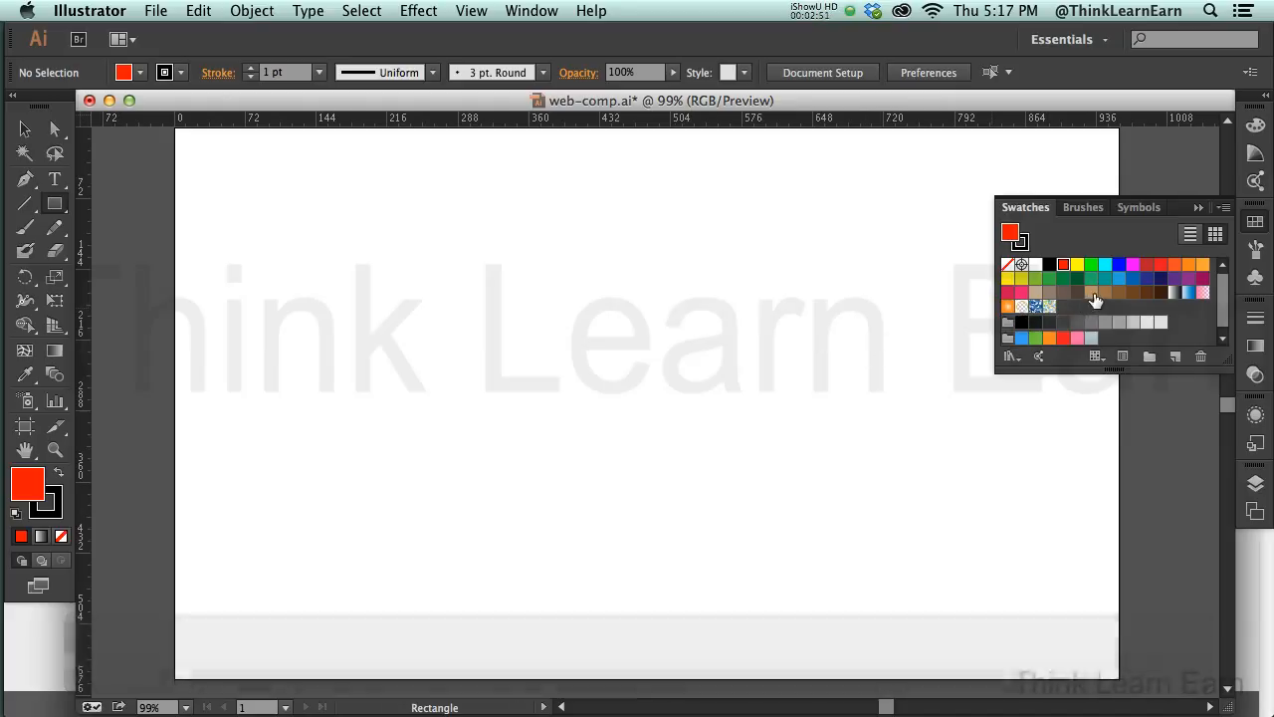
- Set the default fill to the light brown swatch and the stroke to none, leaving the fill active
click(1091, 292)
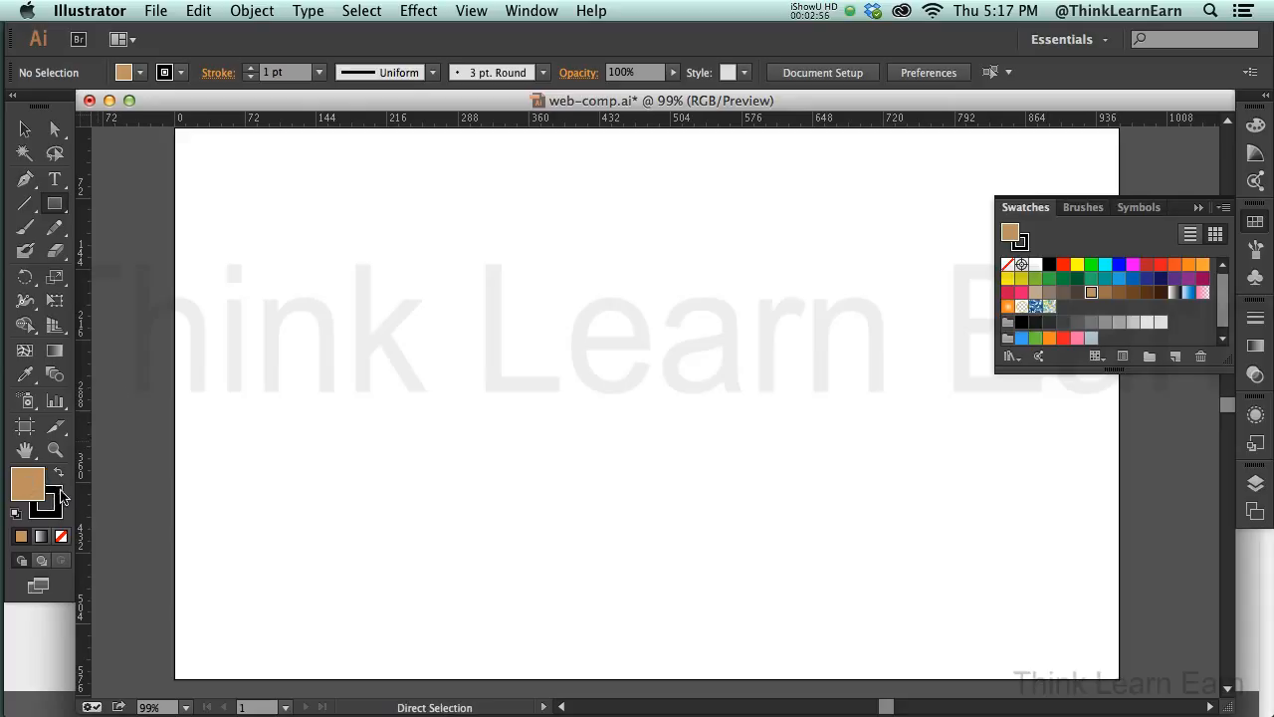
key(x)
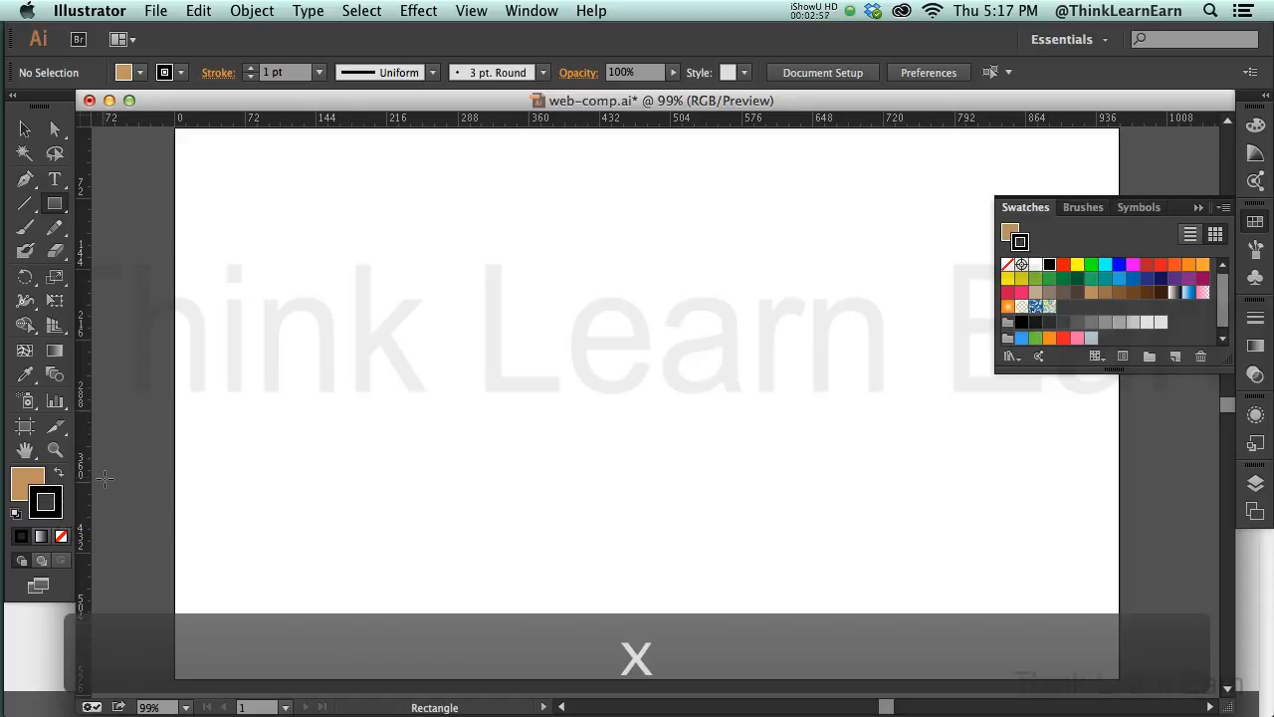
key(slash)
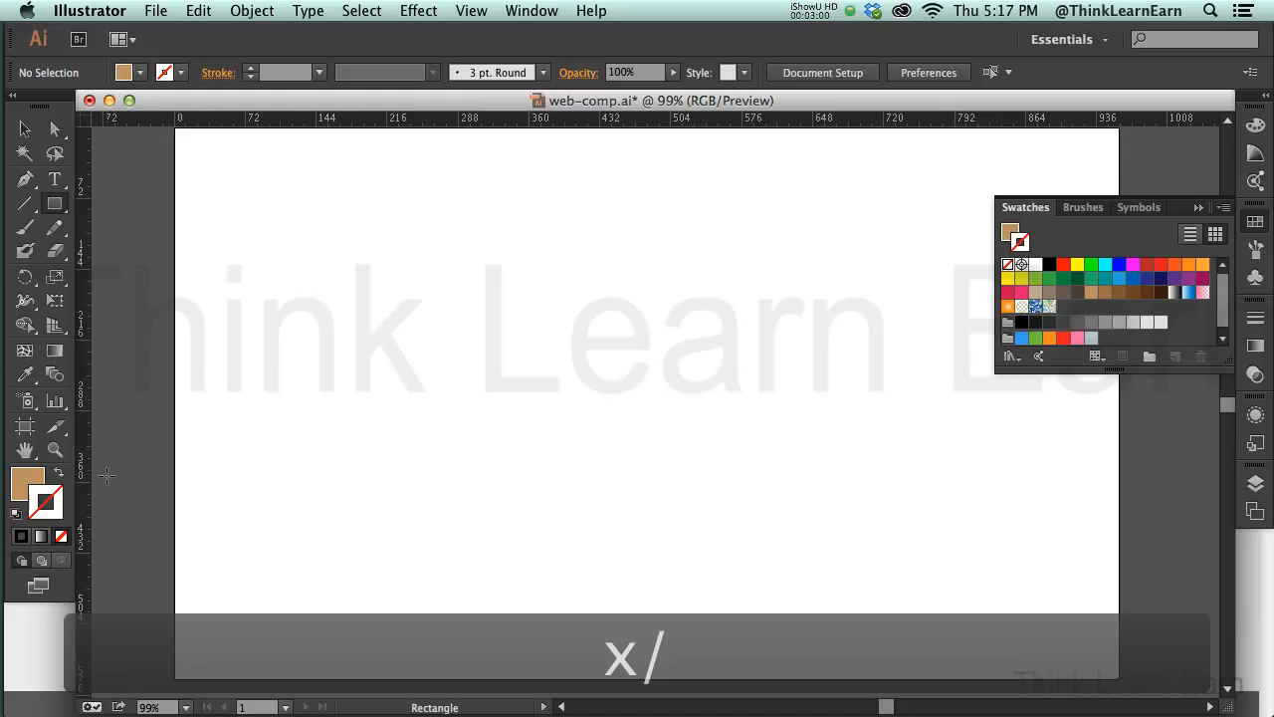
key(x)
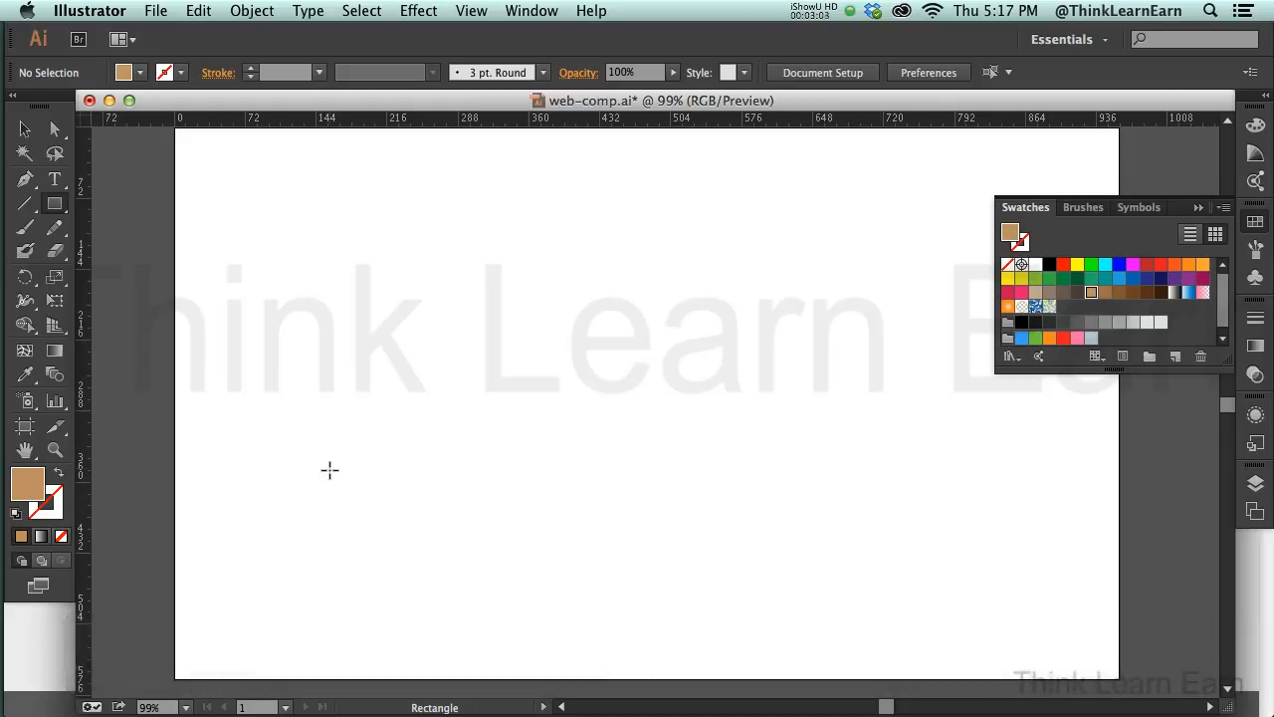
- Draw a light brown background rectangle covering the whole 960 by 560 px artboard and display its transform values
key(a)
key(super+minus)
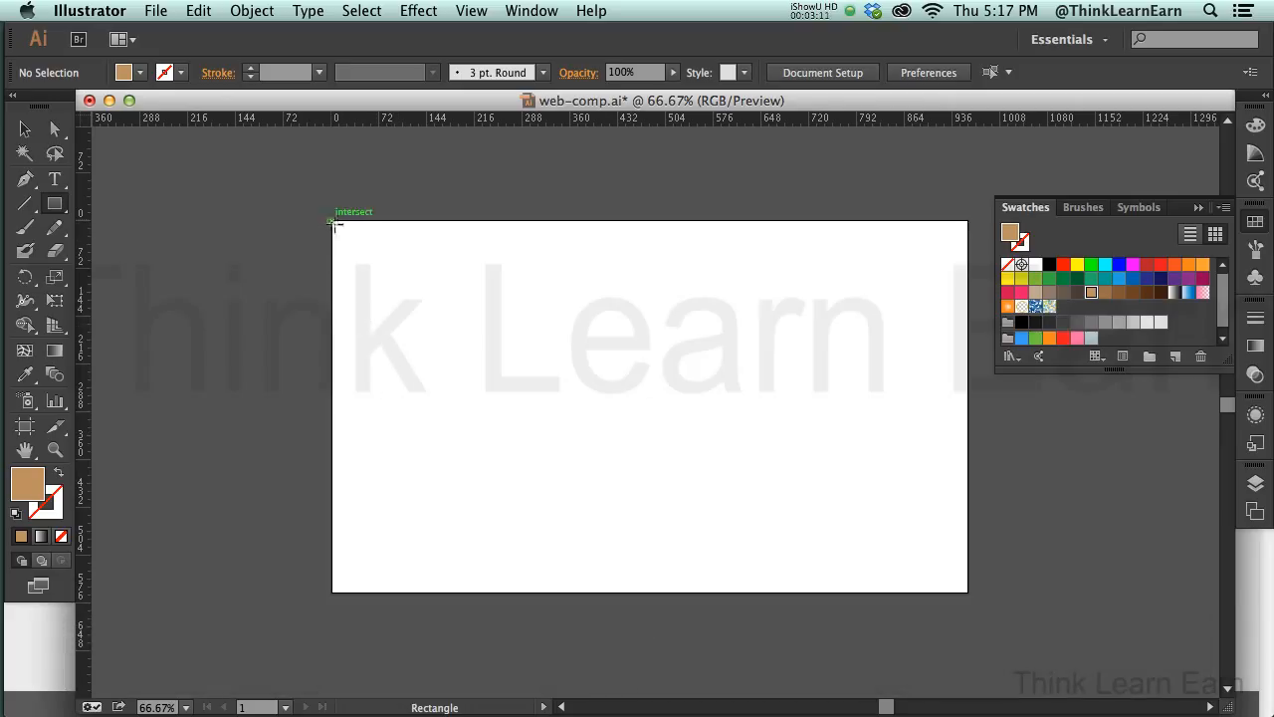
drag(332, 221, 965, 592)
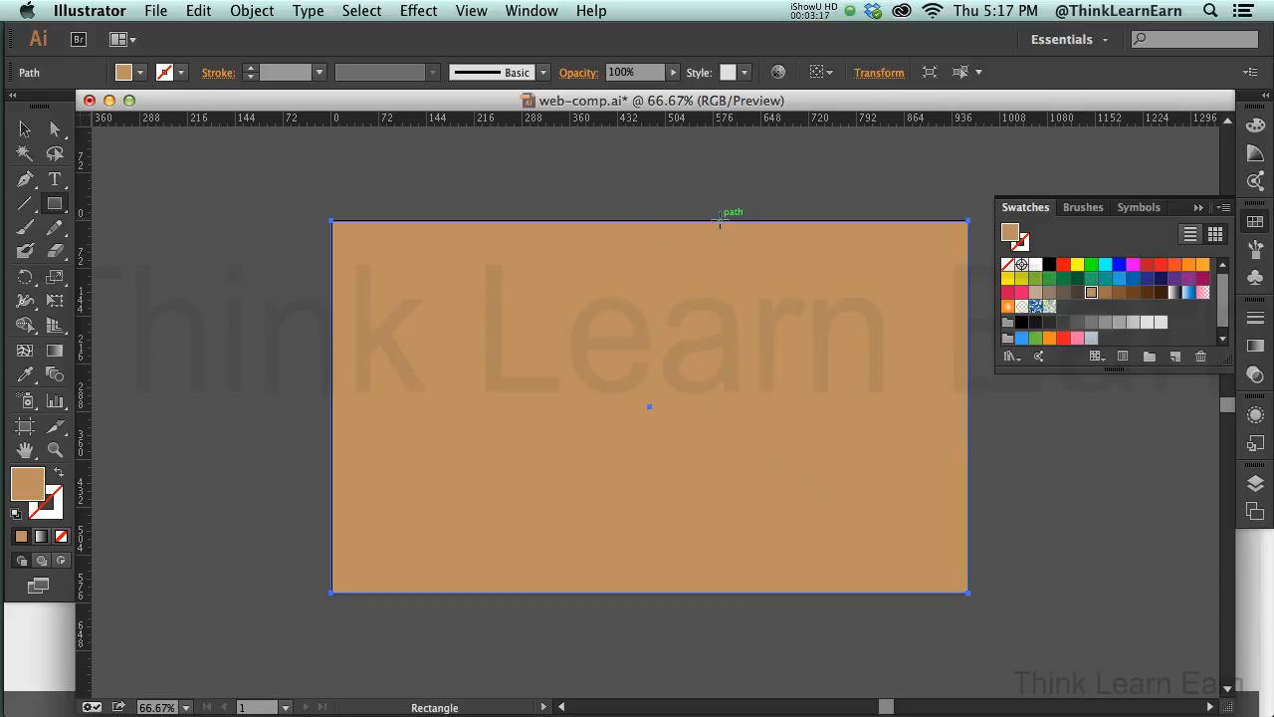
click(537, 12)
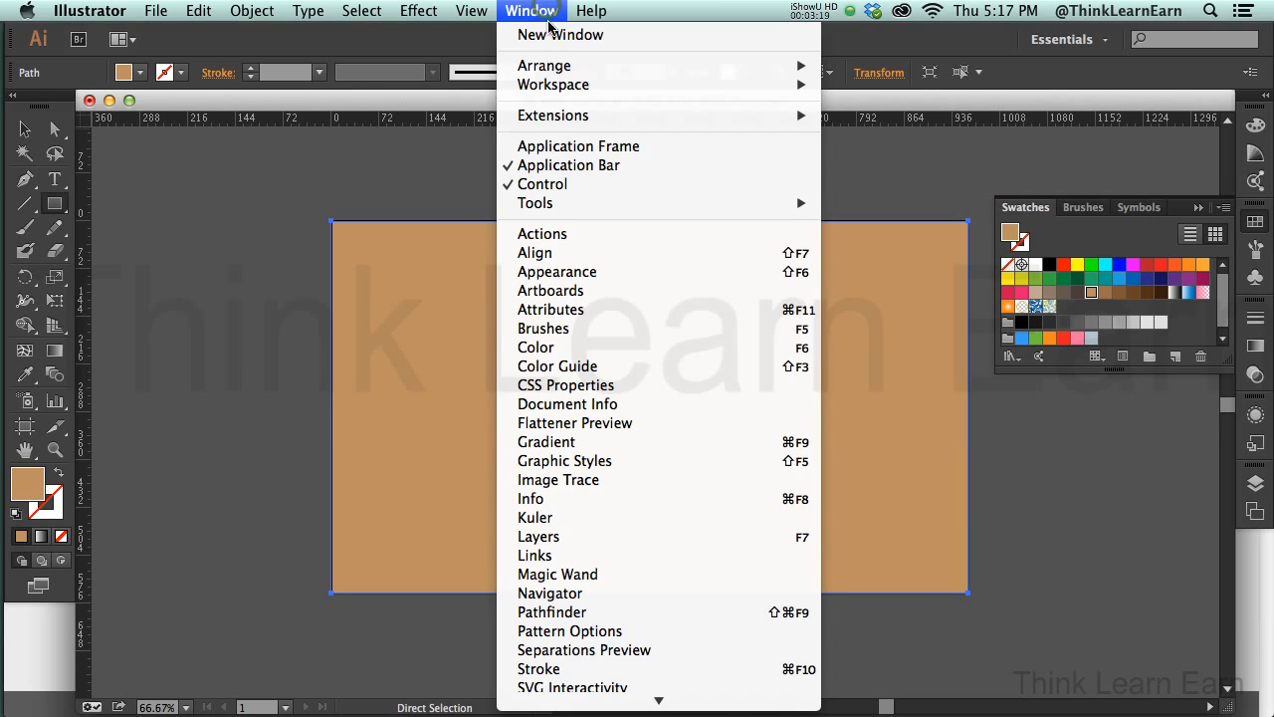
mouse_move(588, 705)
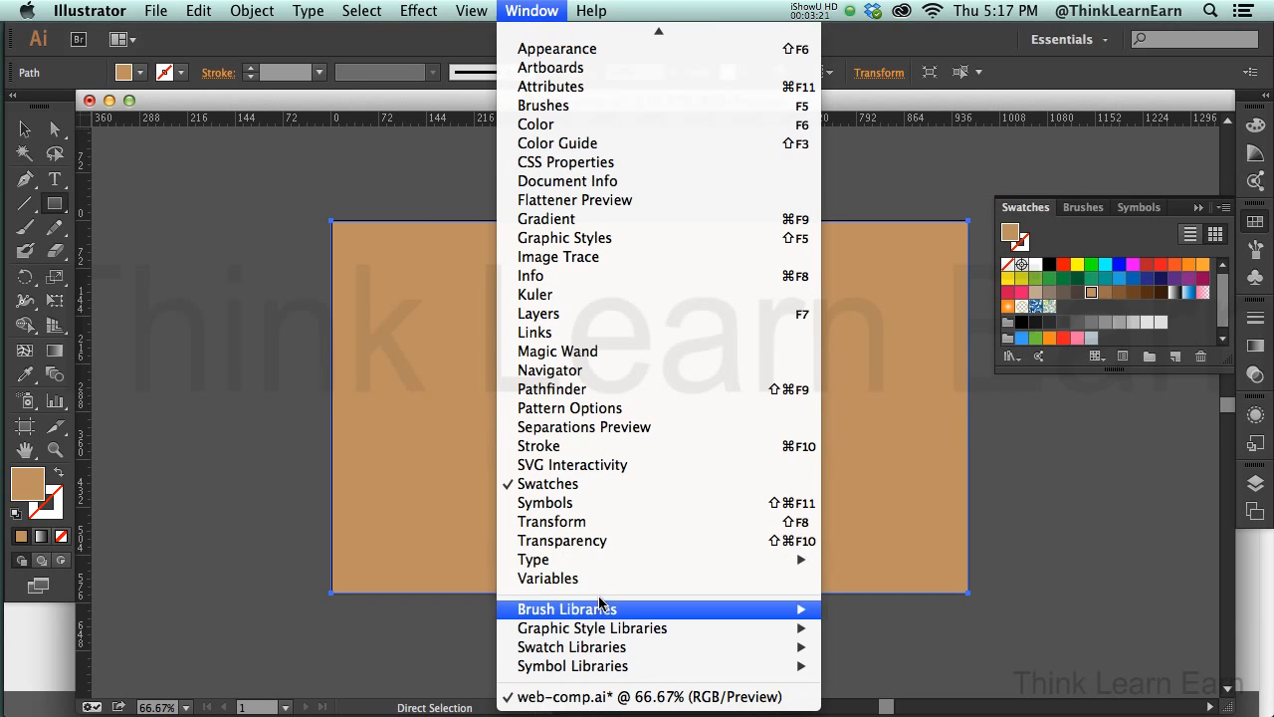
click(598, 521)
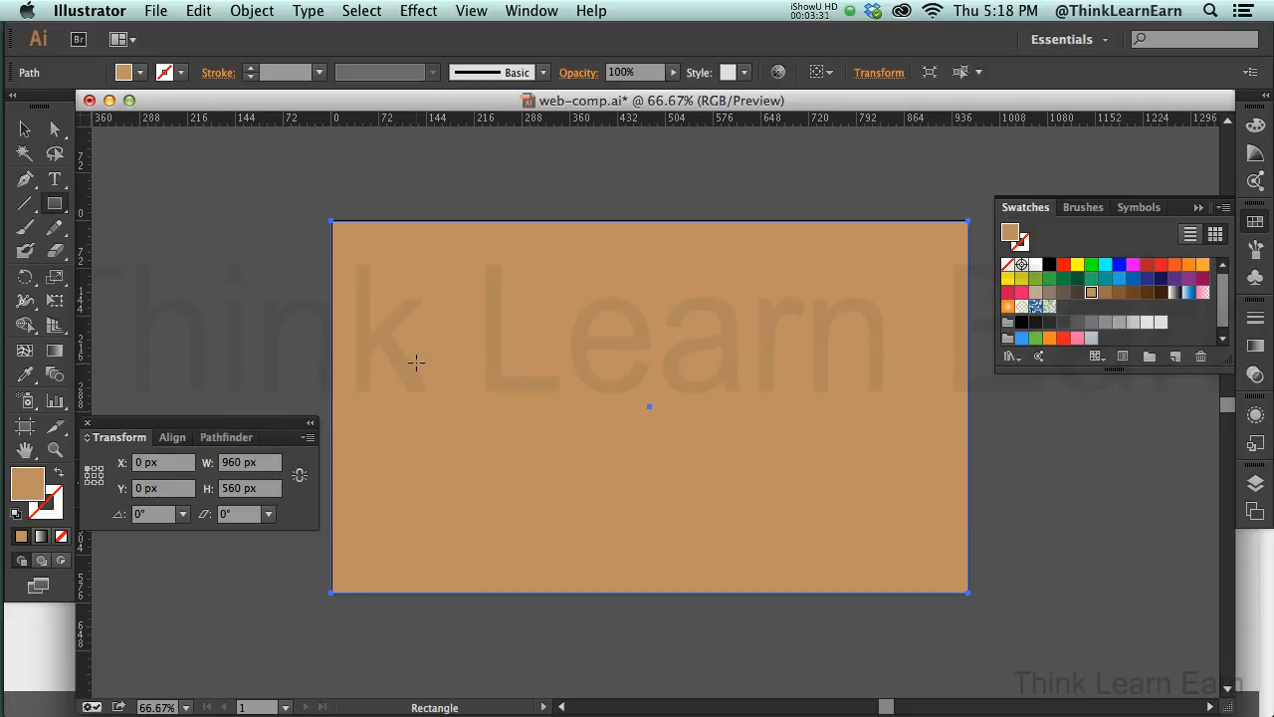
- Deselect the background rectangle and save the document
key(a)
click(293, 313)
key(super+s)
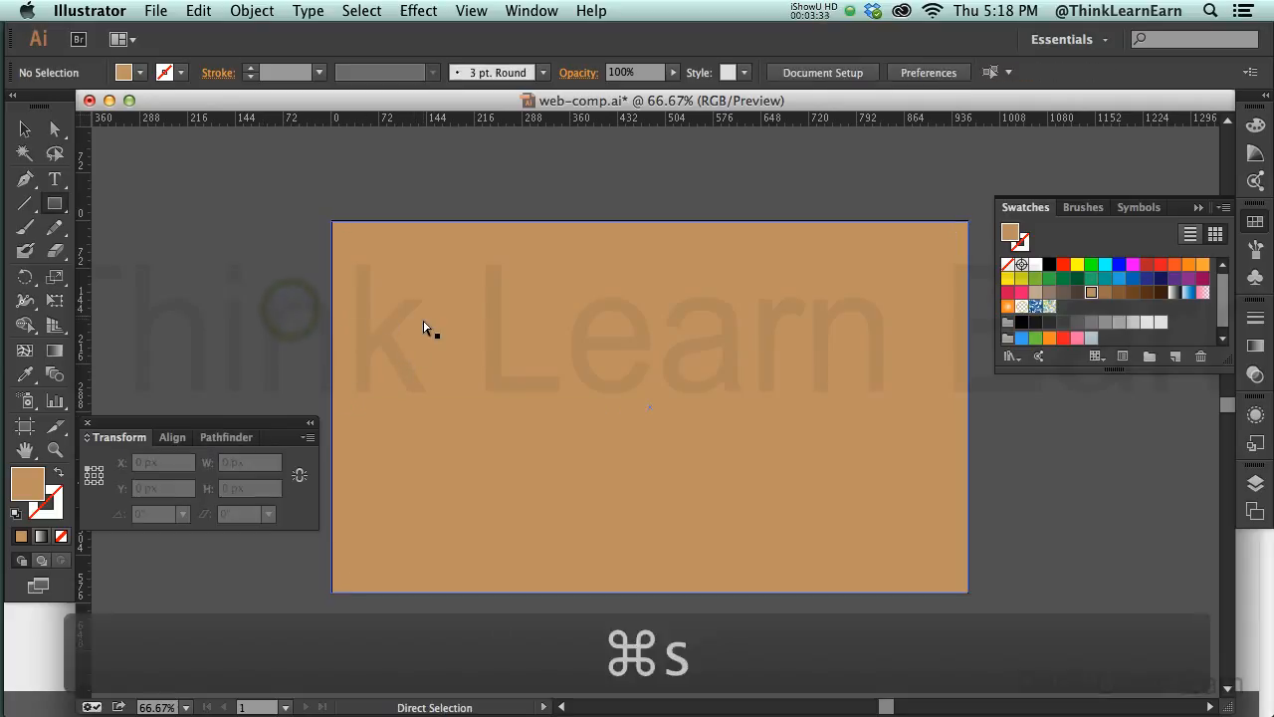
- Paste the copied value 1.618 as point text in the upper middle of the background rectangle
key(m)
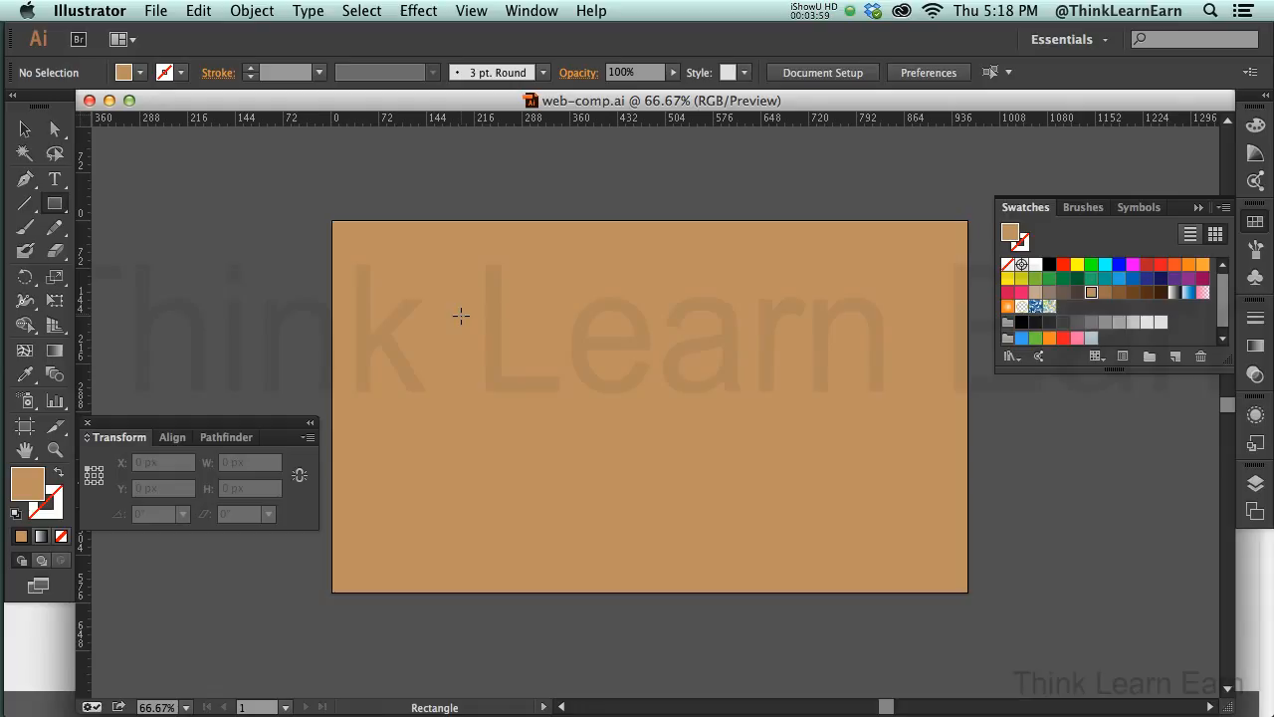
super+click(664, 252)
key(super+c)
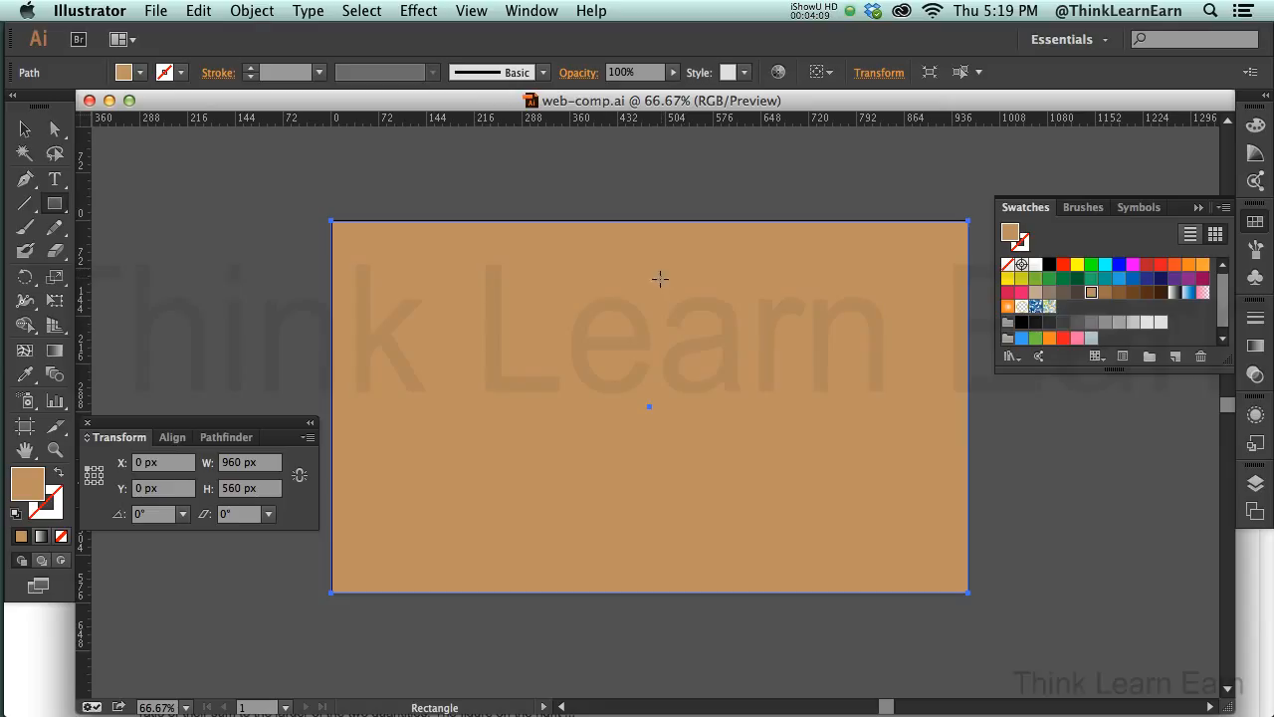
key(t)
click(639, 320)
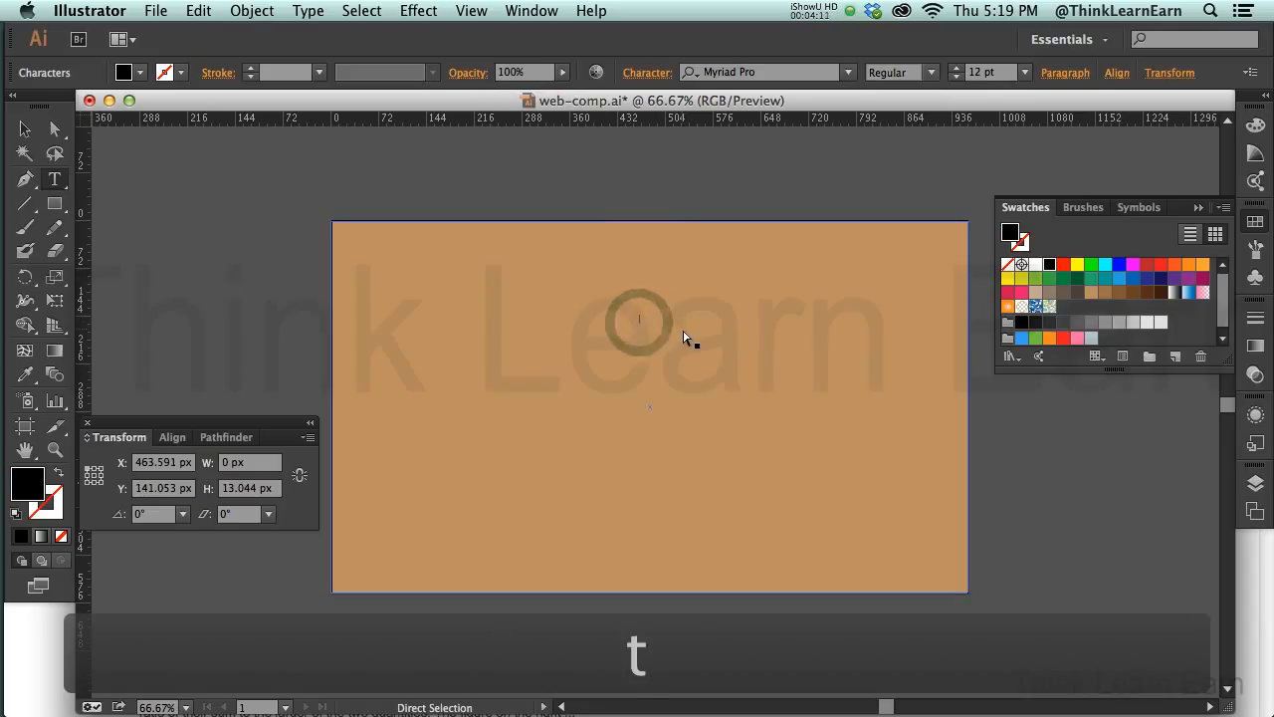
key(super+v)
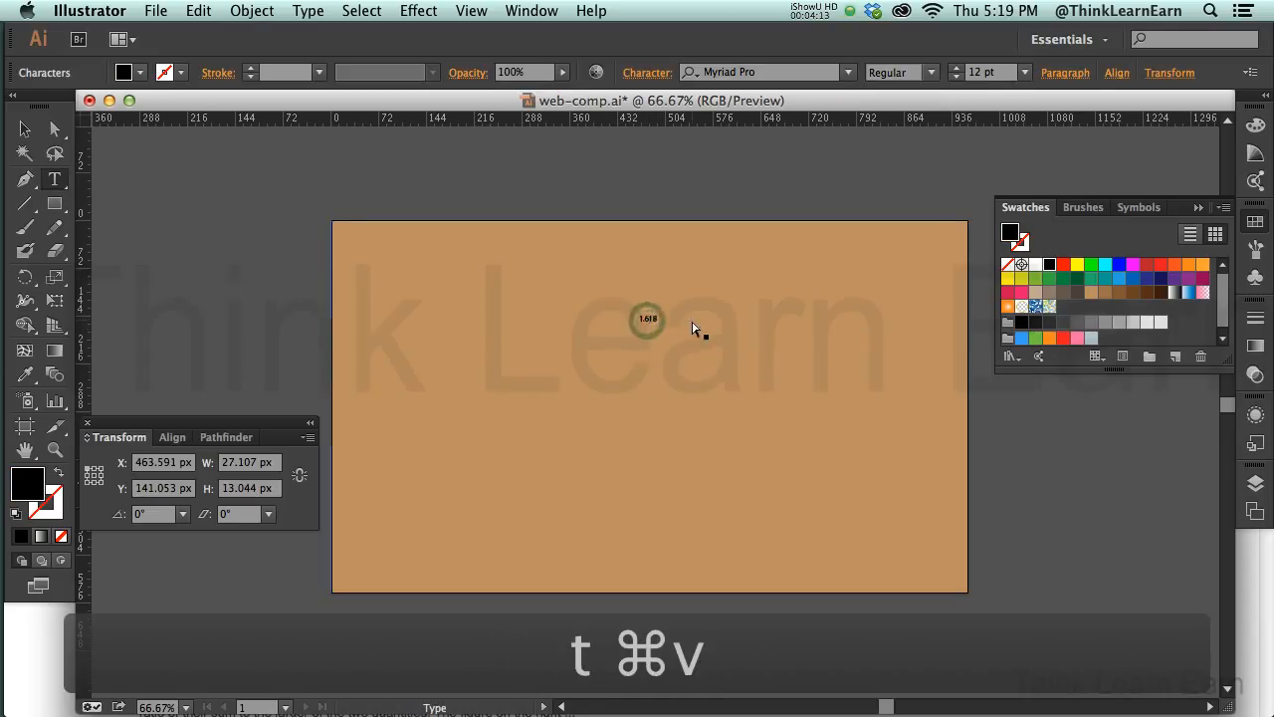
- Enlarge all of the 1.618 text to 38 pt
key(super+a)
key(super+shift+period)
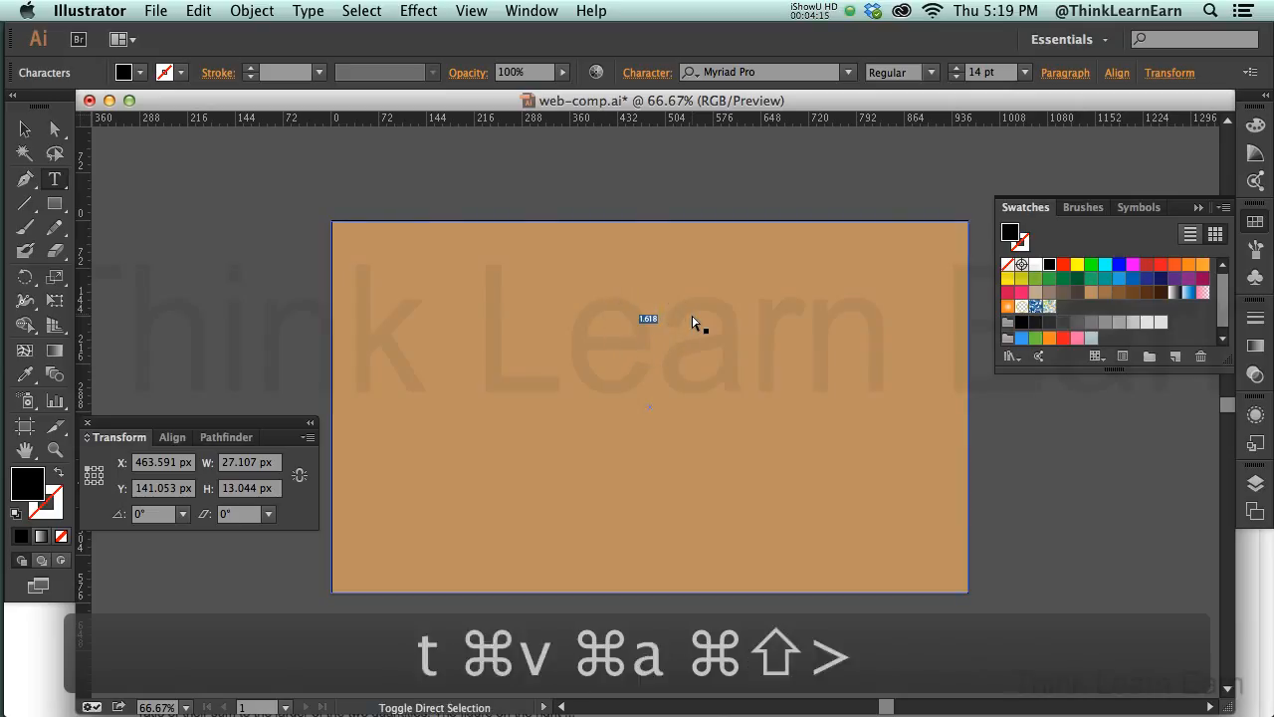
key(super+shift+period)
key(super+shift+period)
key(super+shift+period)
key(super+shift+period)
key(super+shift+period)
key(super+shift+period)
key(super+shift+period)
key(super+shift+period)
key(super+shift+period)
key(super+shift+period)
key(super+shift+period)
key(super+shift+period)
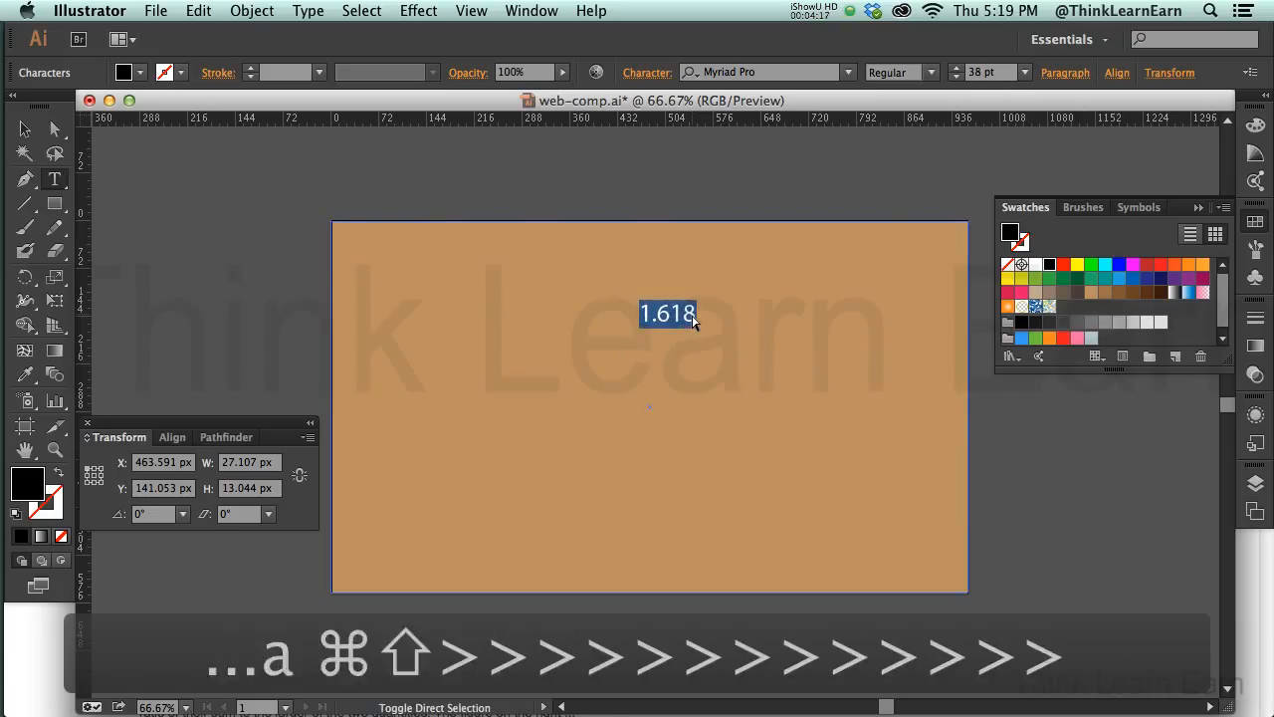
- Enlarge the 1.618 text further and move it just above the upper-left corner of the background rectangle
key(super+shift+period)
key(super+shift+period)
key(super+shift+period)
key(super+shift+period)
drag(682, 314, 388, 195)
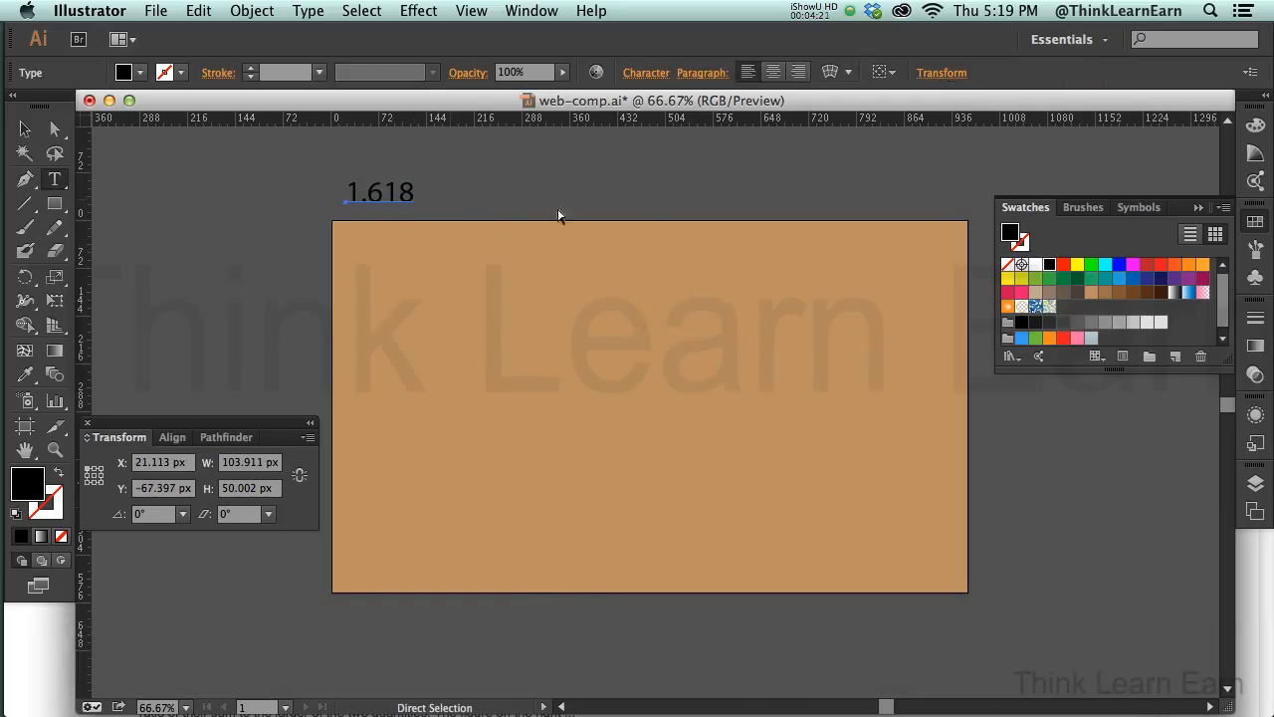
- Fill the 1.618 text with white and lock it in place, saving the document
click(1035, 264)
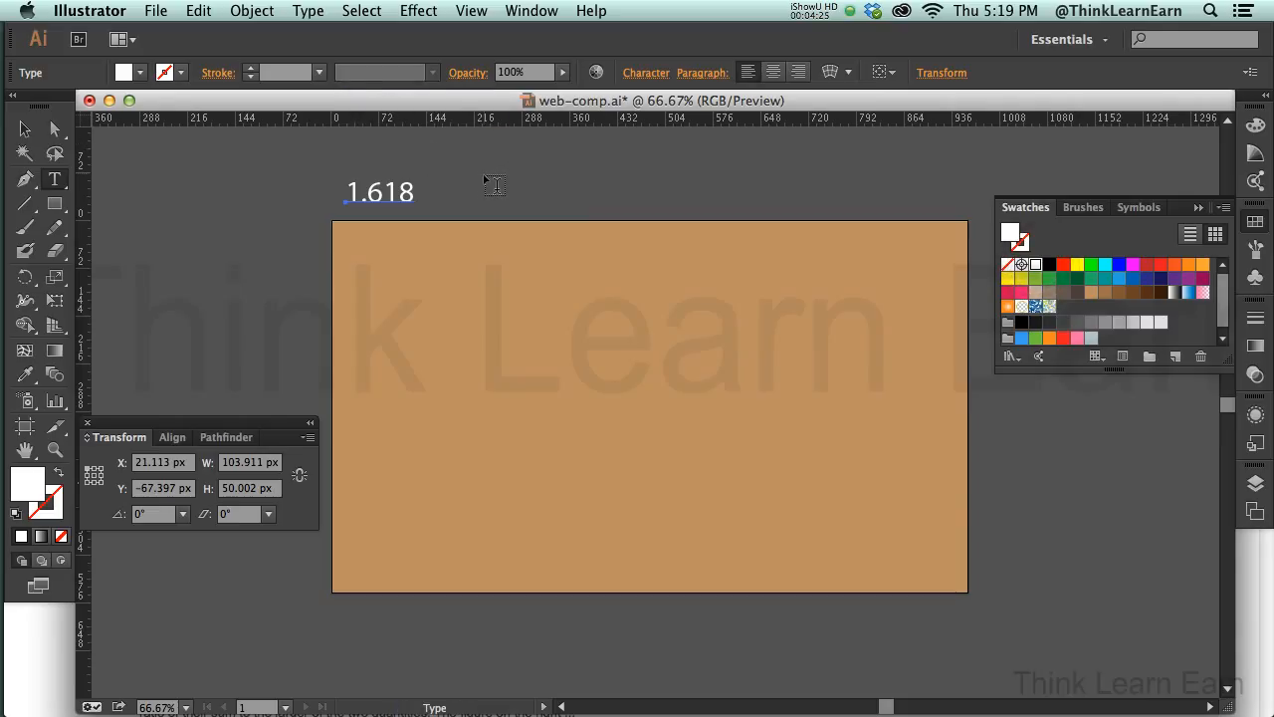
click(251, 11)
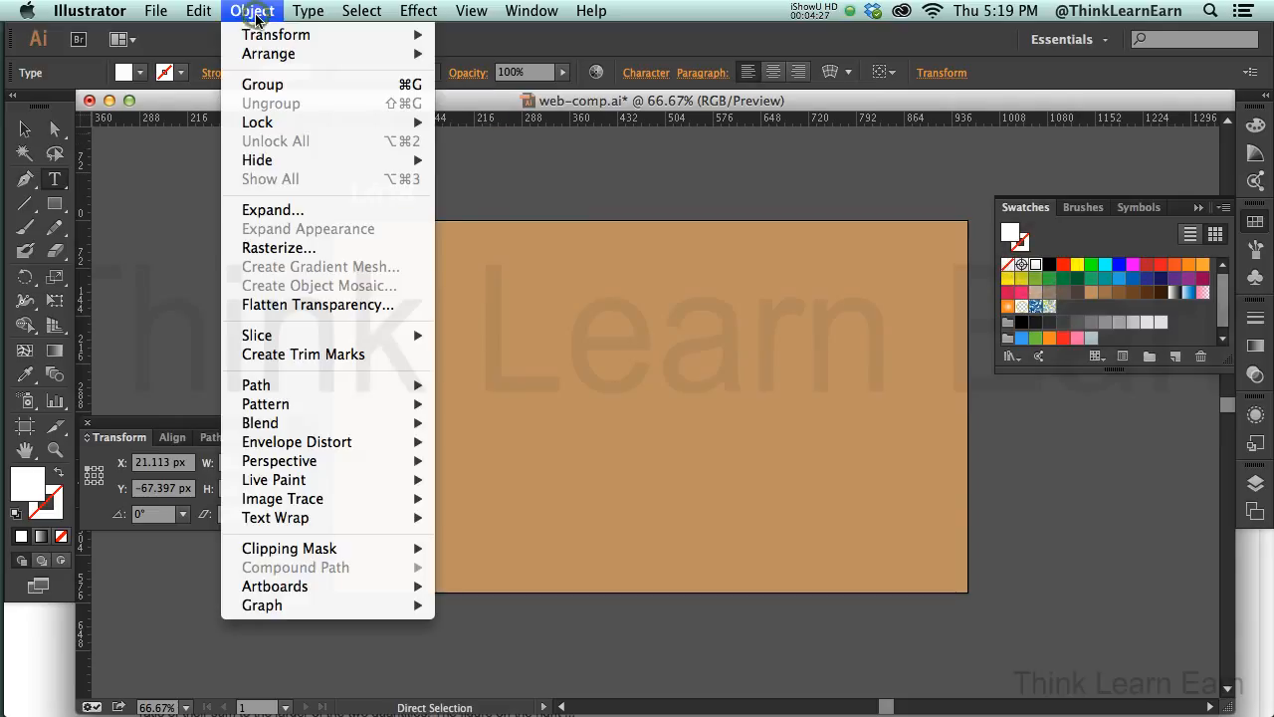
mouse_move(278, 124)
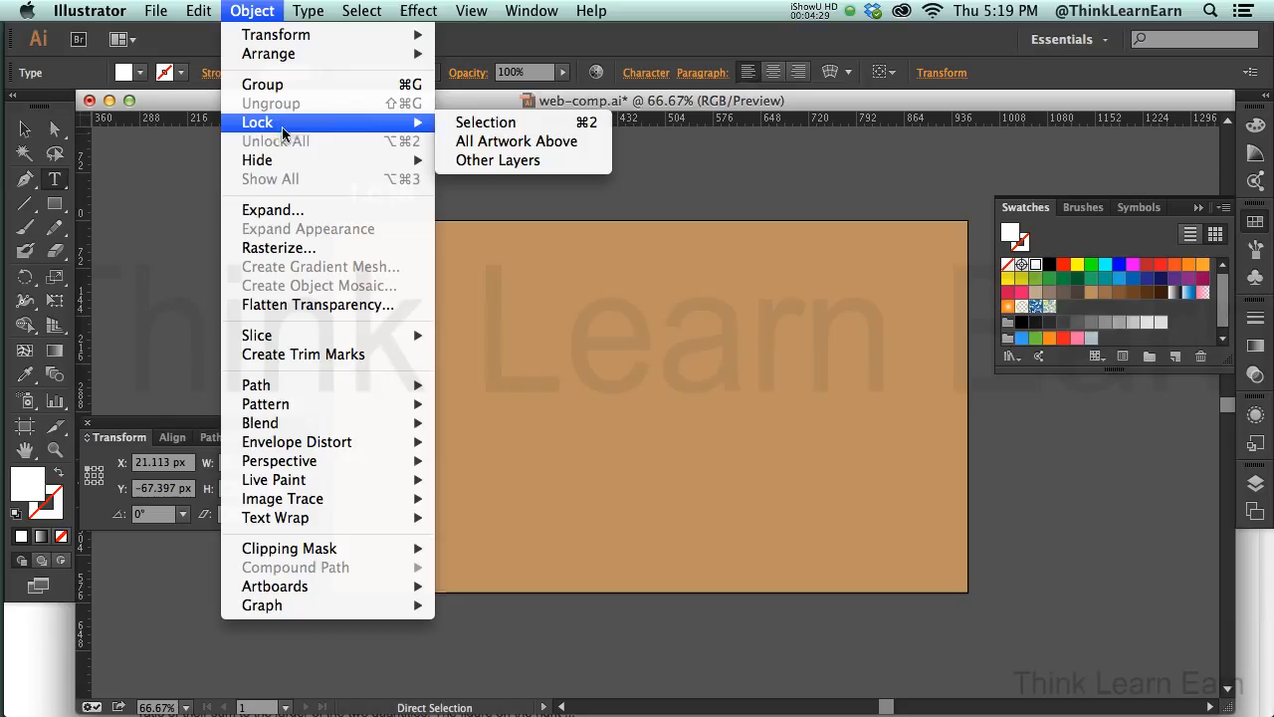
click(477, 123)
key(super+s)
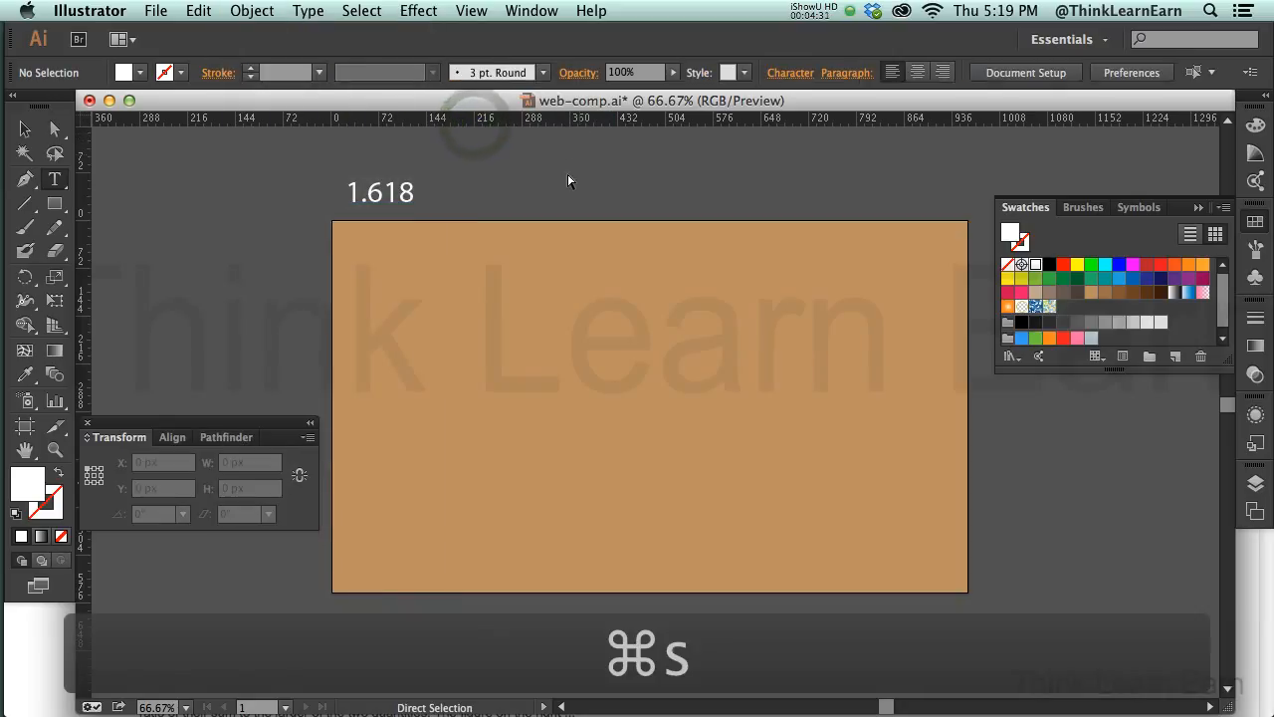
- Copy the light brown background rectangle and paste the duplicate directly in front of it
key(t)
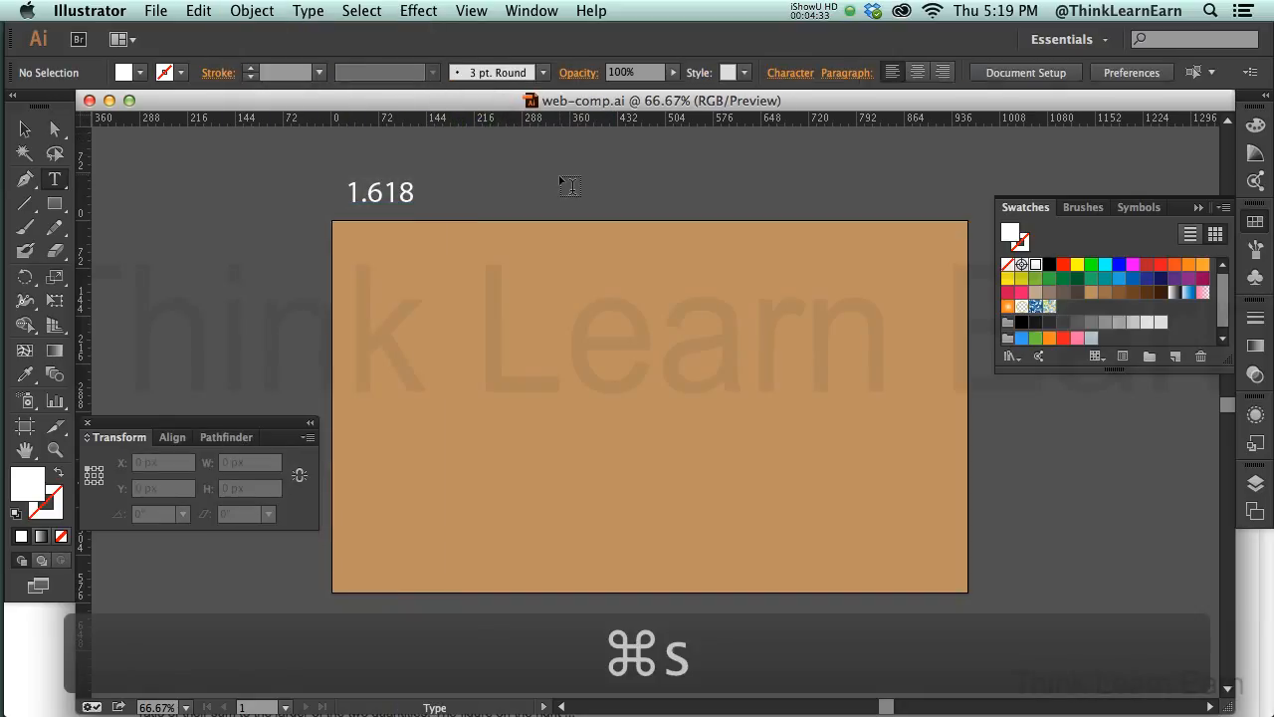
key(a)
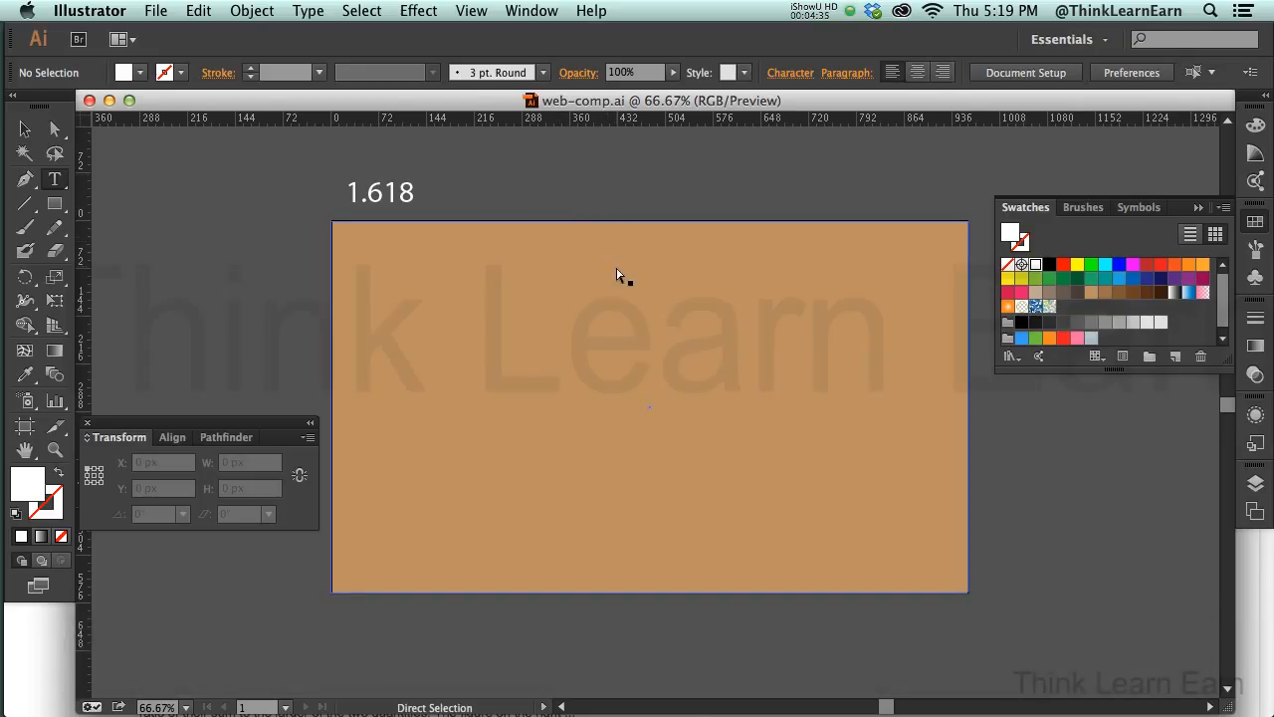
click(617, 273)
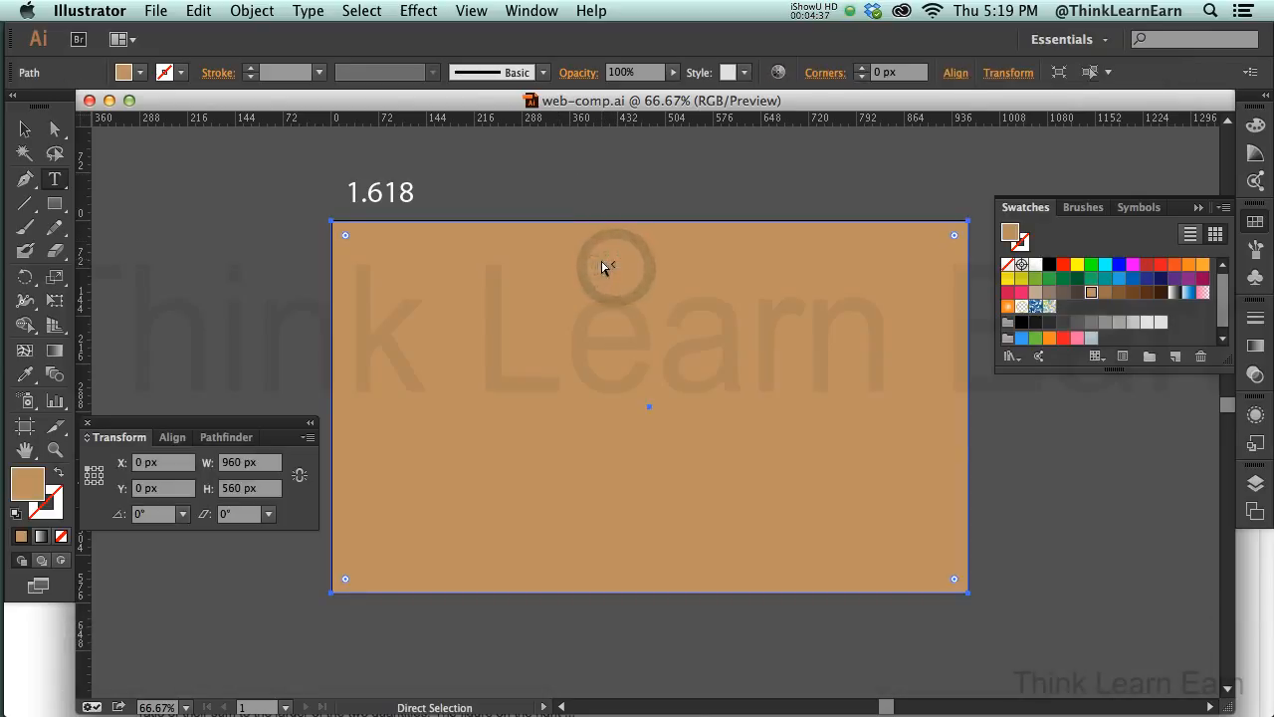
key(t)
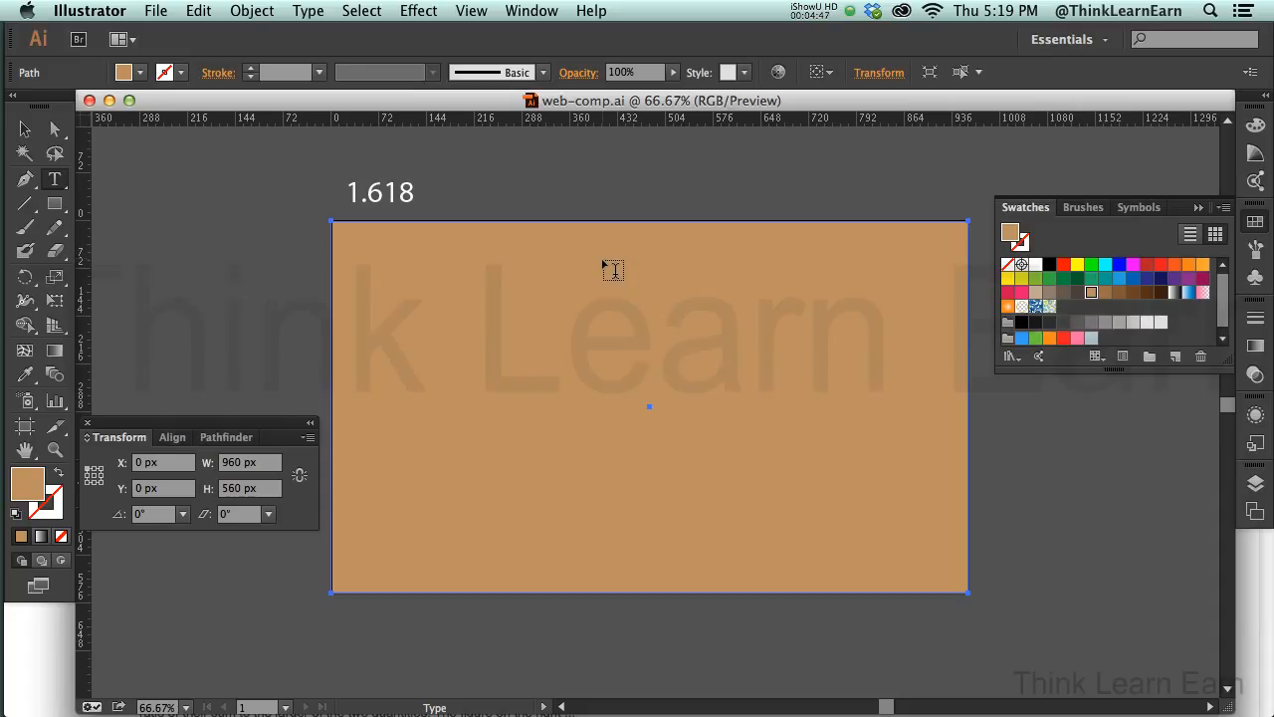
key(super)
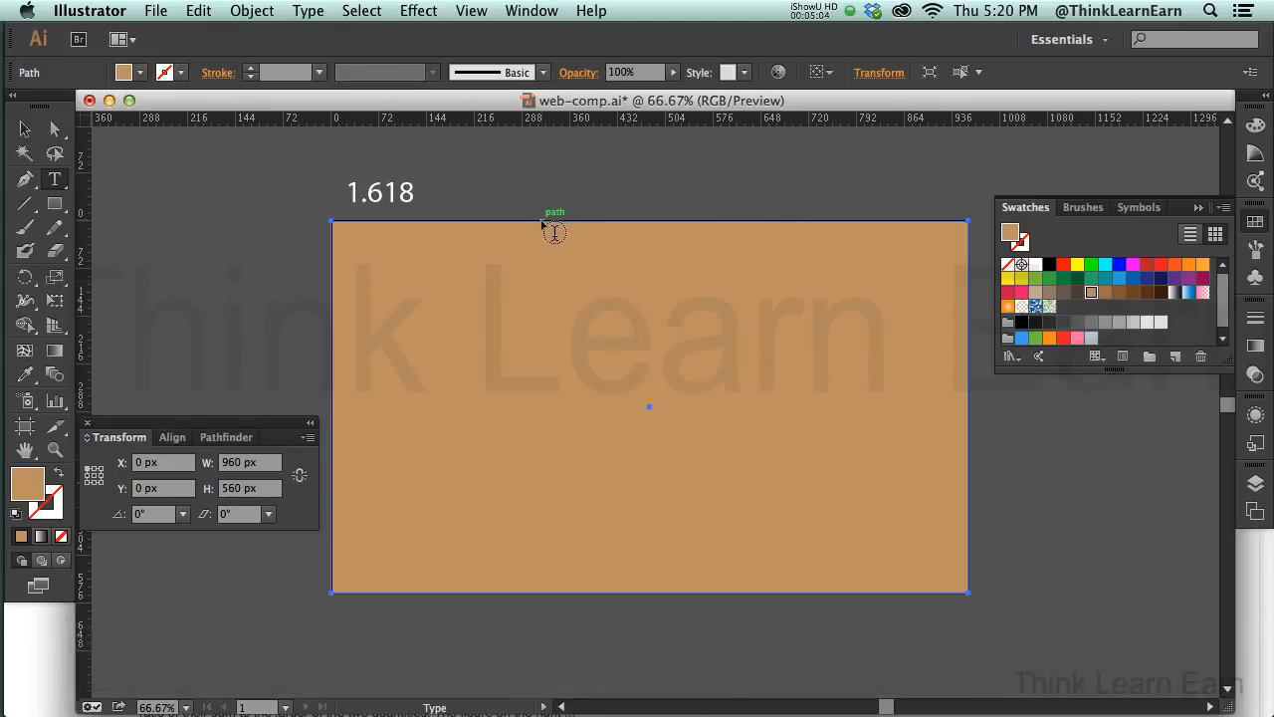
key(a)
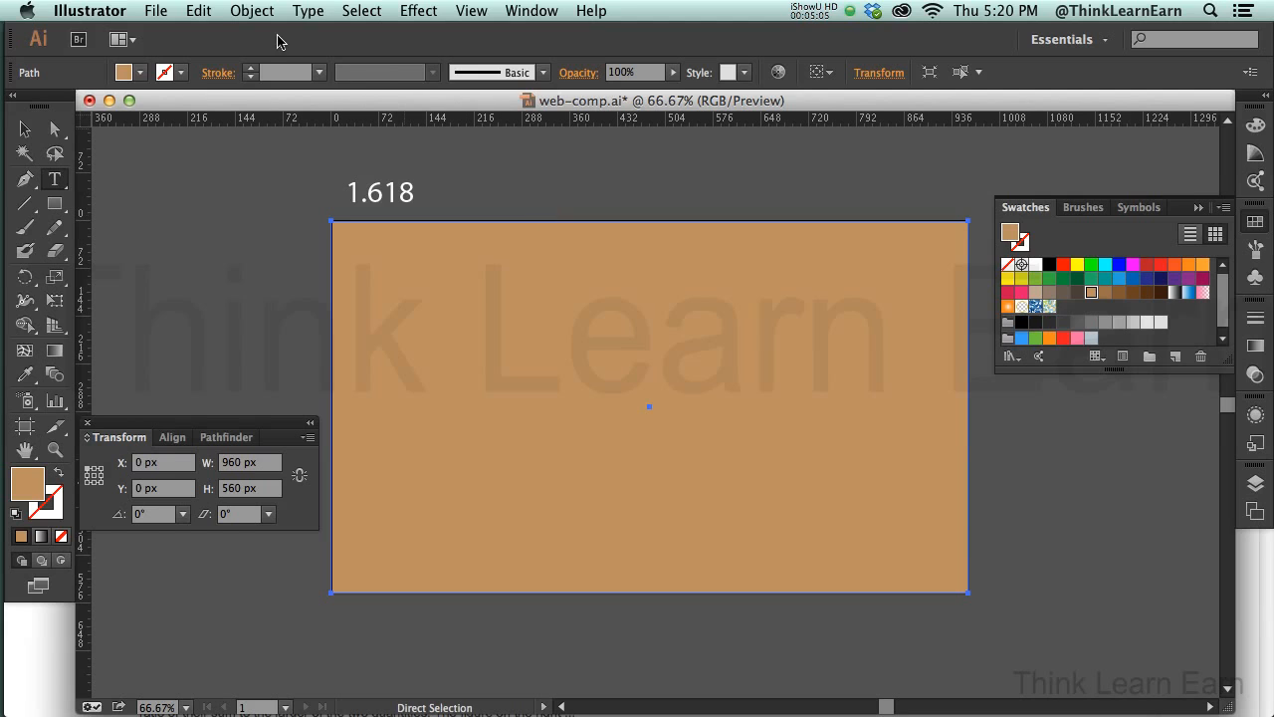
click(199, 11)
click(215, 103)
click(206, 11)
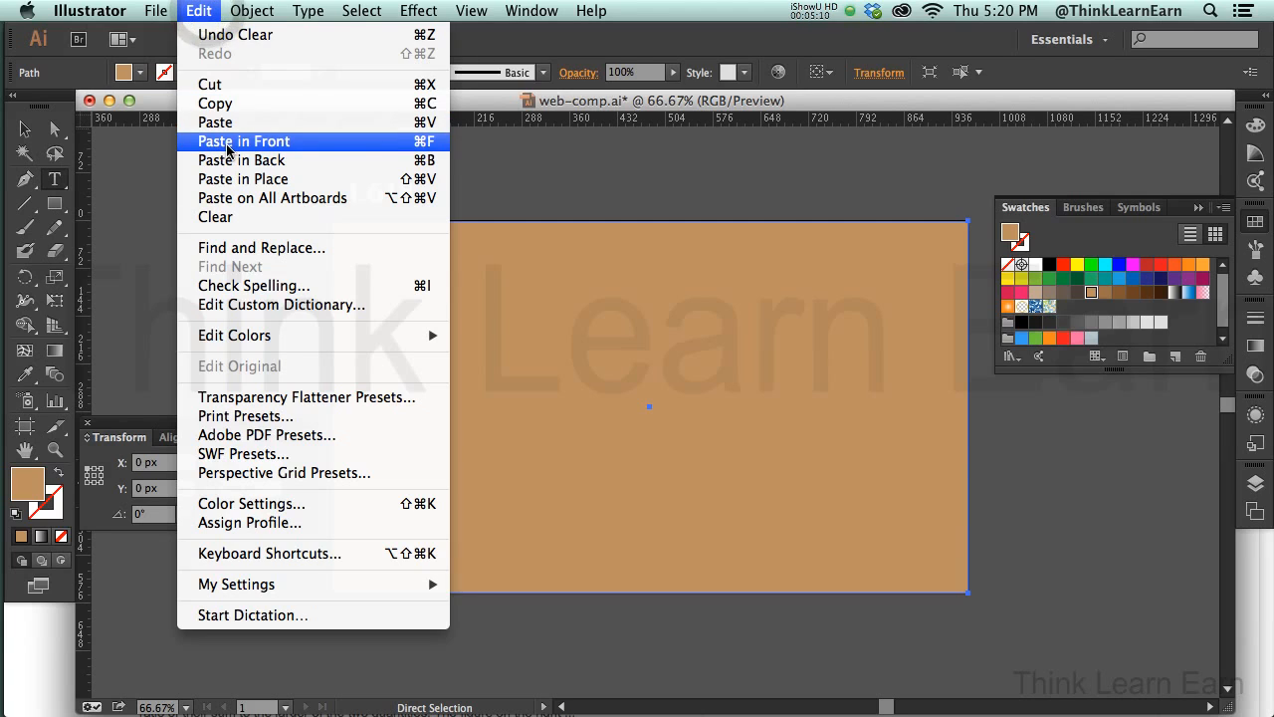
click(376, 142)
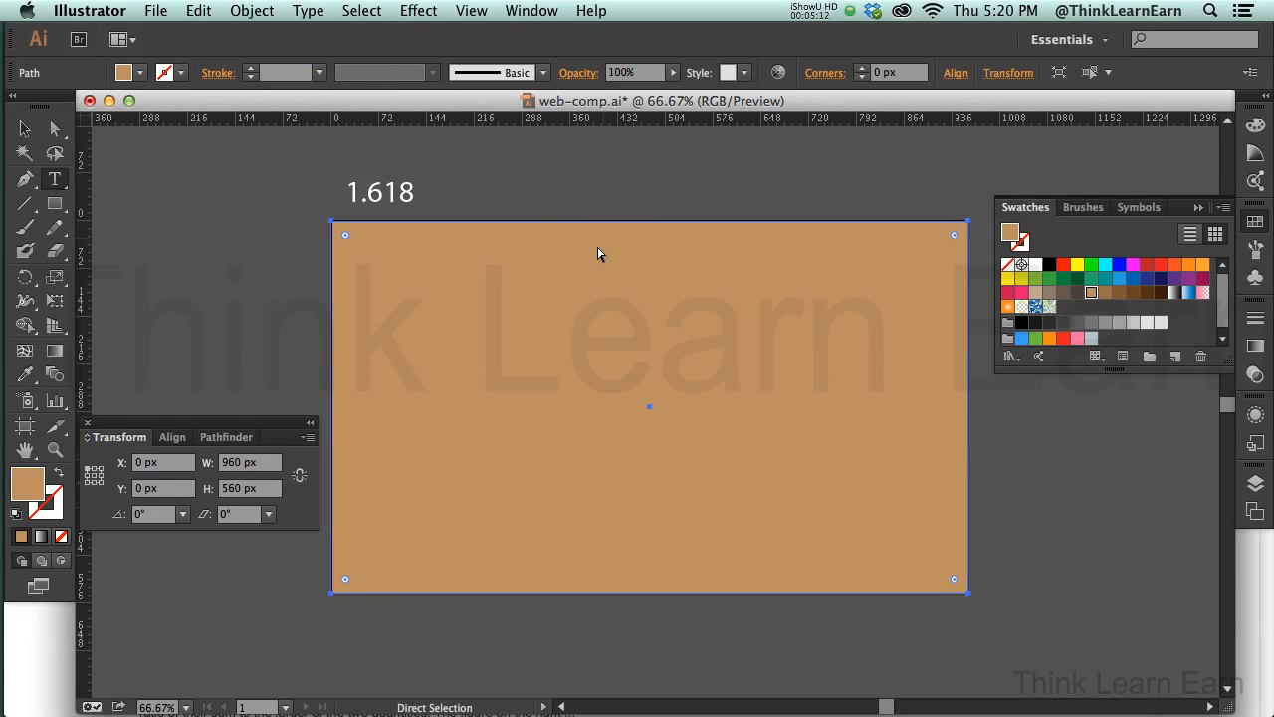
- Move the pasted rectangle copy down and to the right off the original, and undo the move
drag(598, 254, 707, 383)
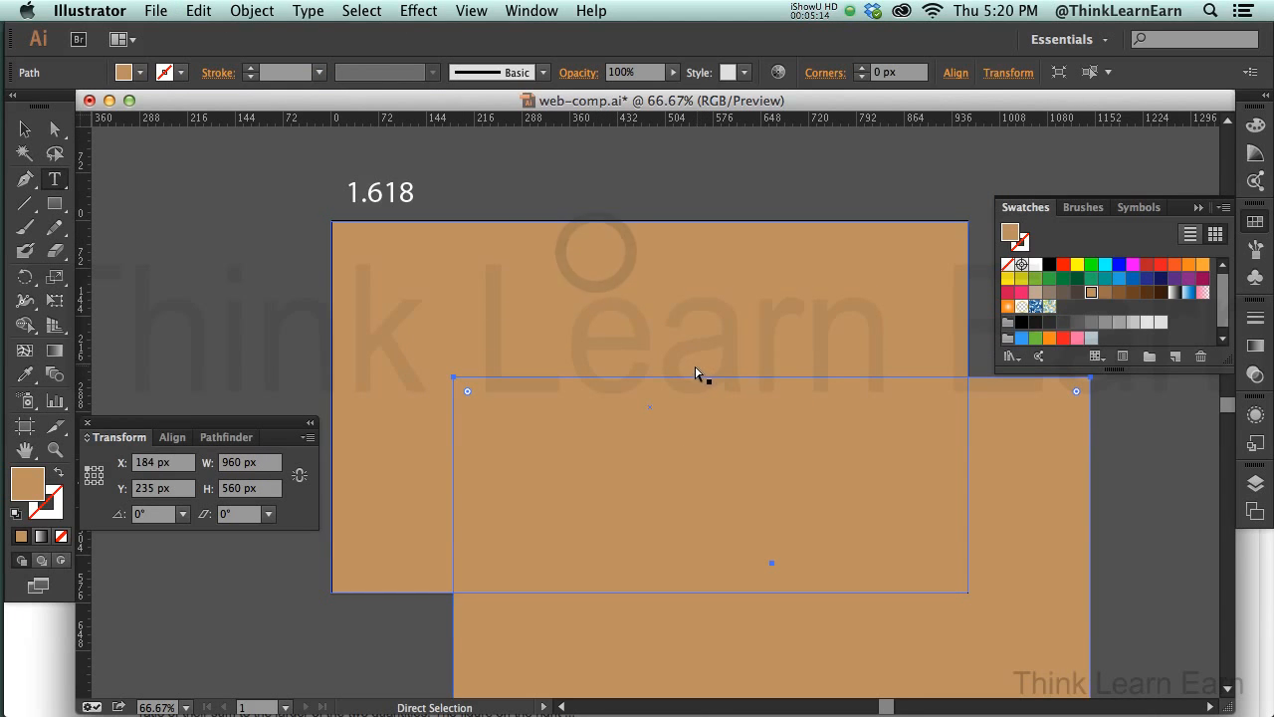
key(super+z)
key(t)
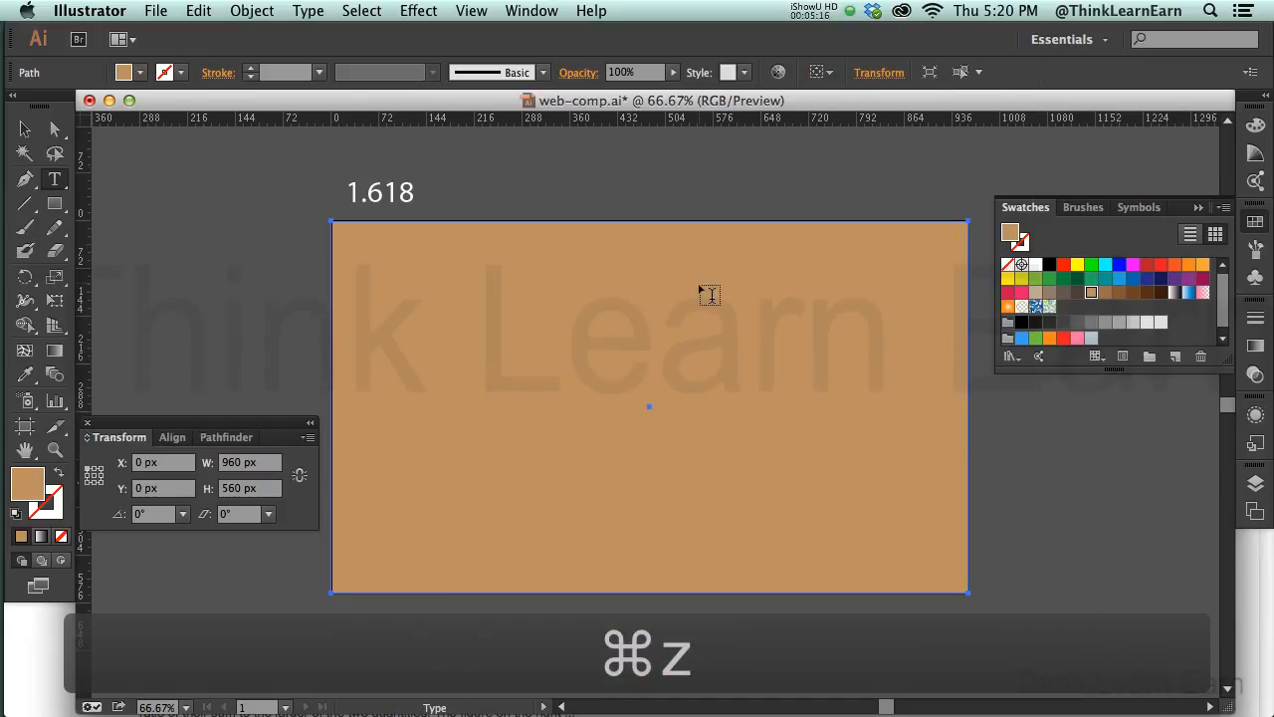
- Recolour the rectangle copy a darker brown and divide its width of 960 px by 1.618
click(1105, 291)
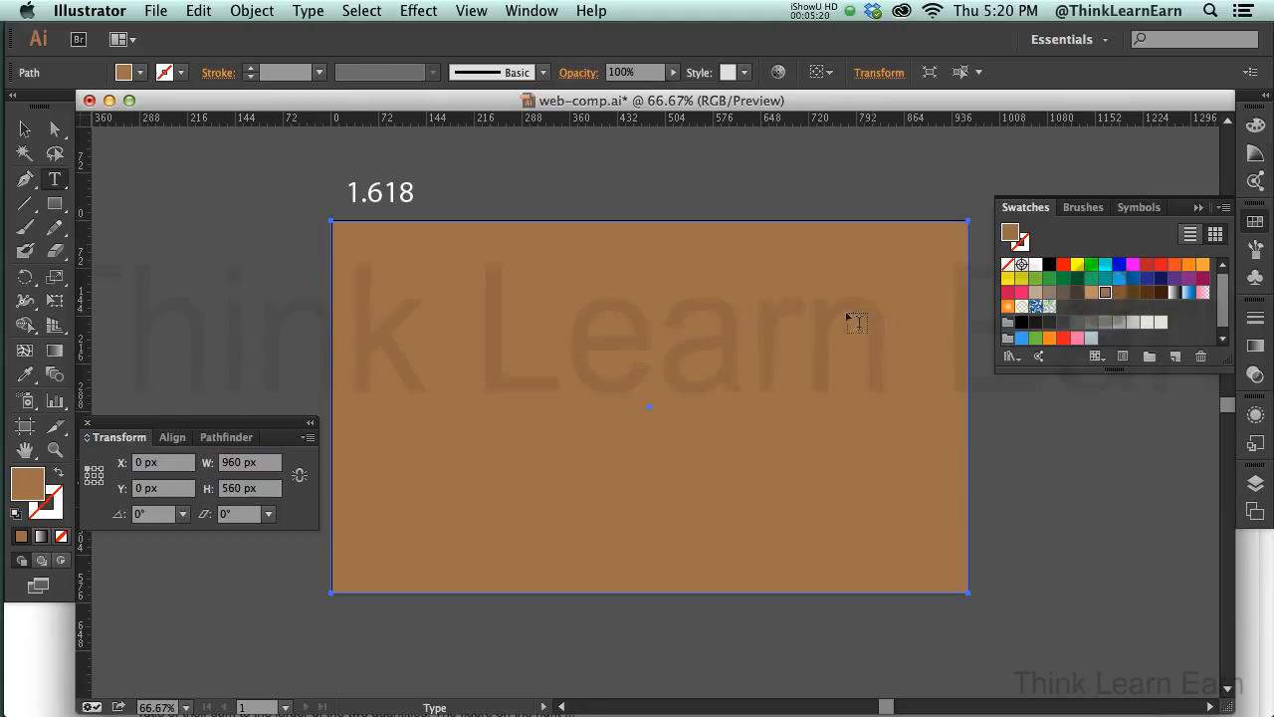
click(282, 464)
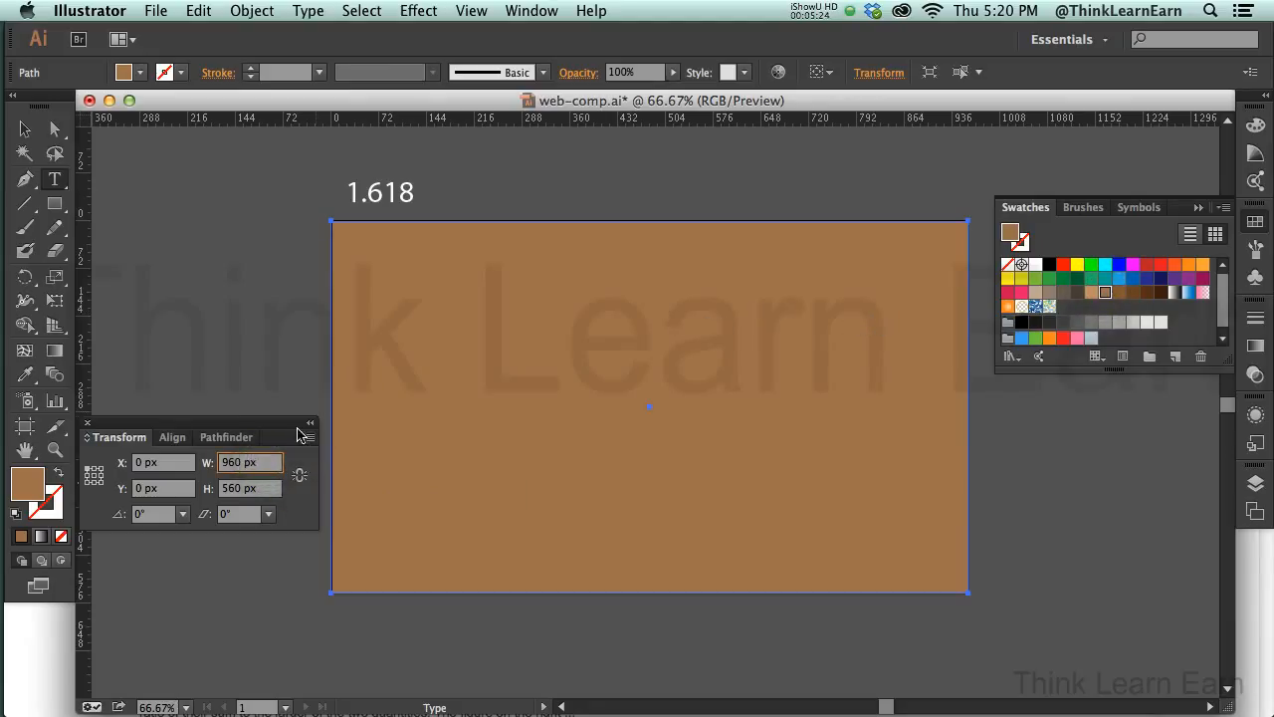
text(/*)
text(1.)
text(618)
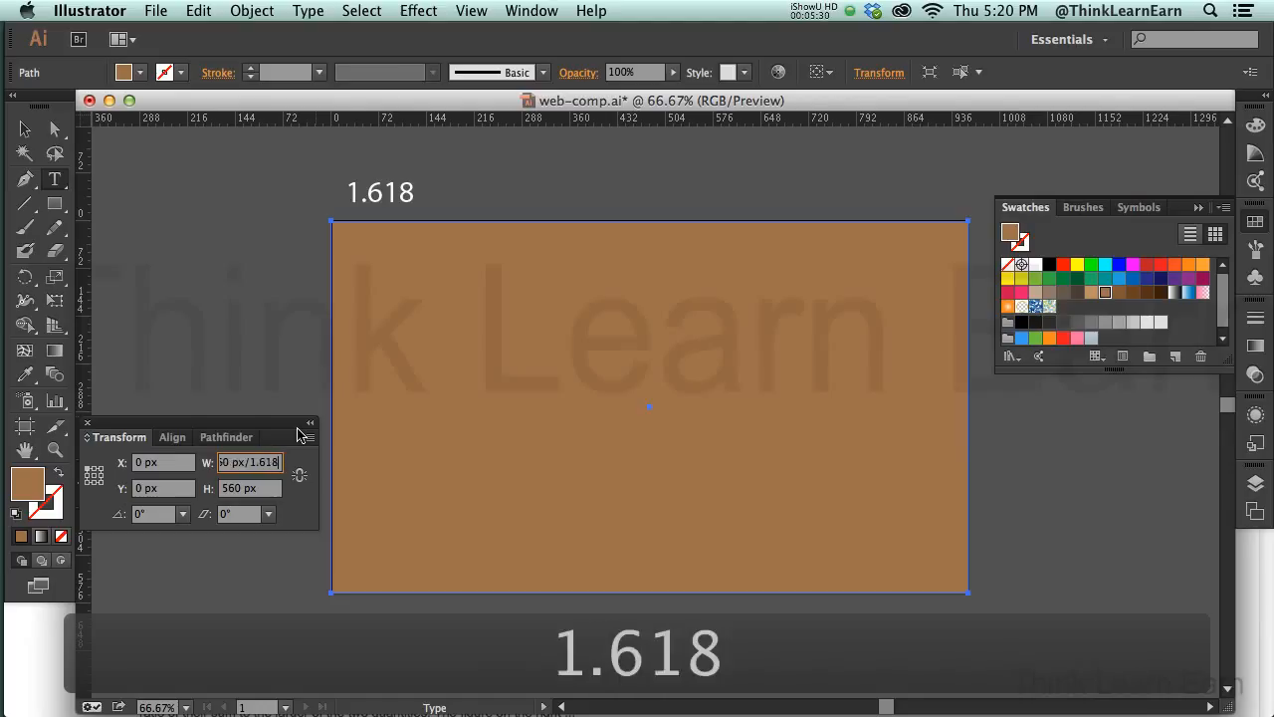
key(Return)
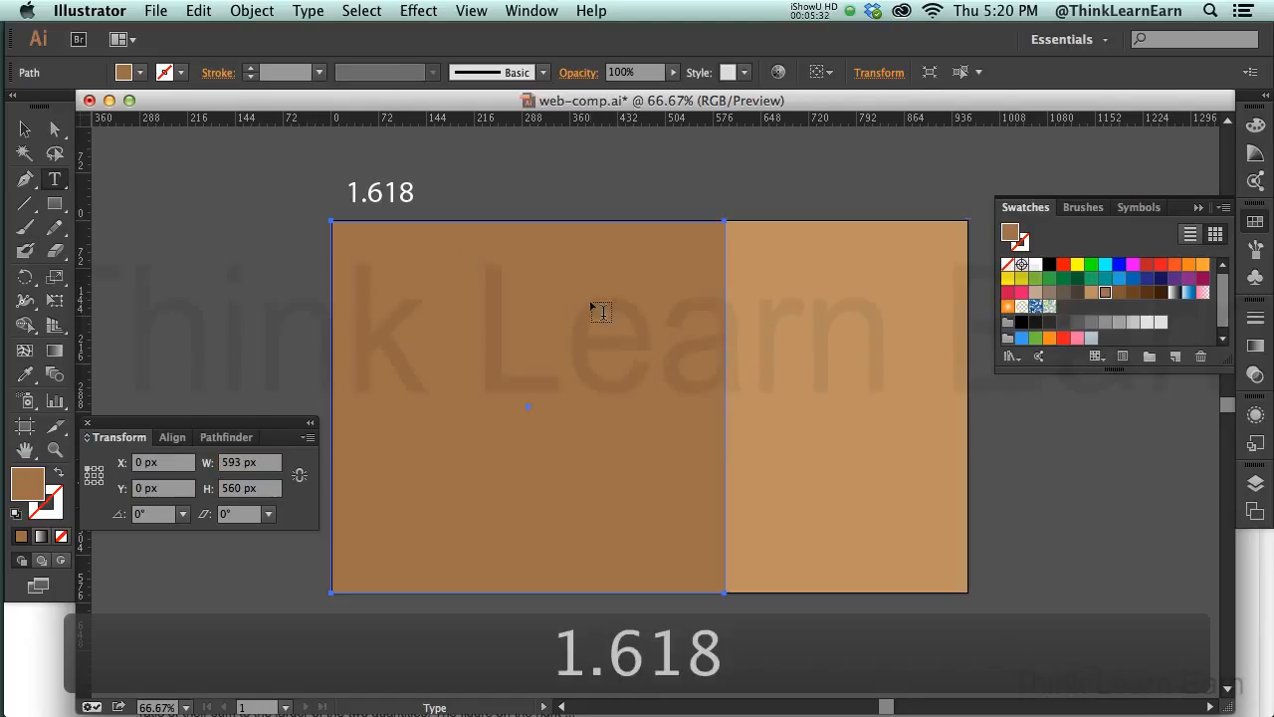
- Delete the darker brown rectangle, leaving only the light brown background on the artboard
key(a)
click(995, 454)
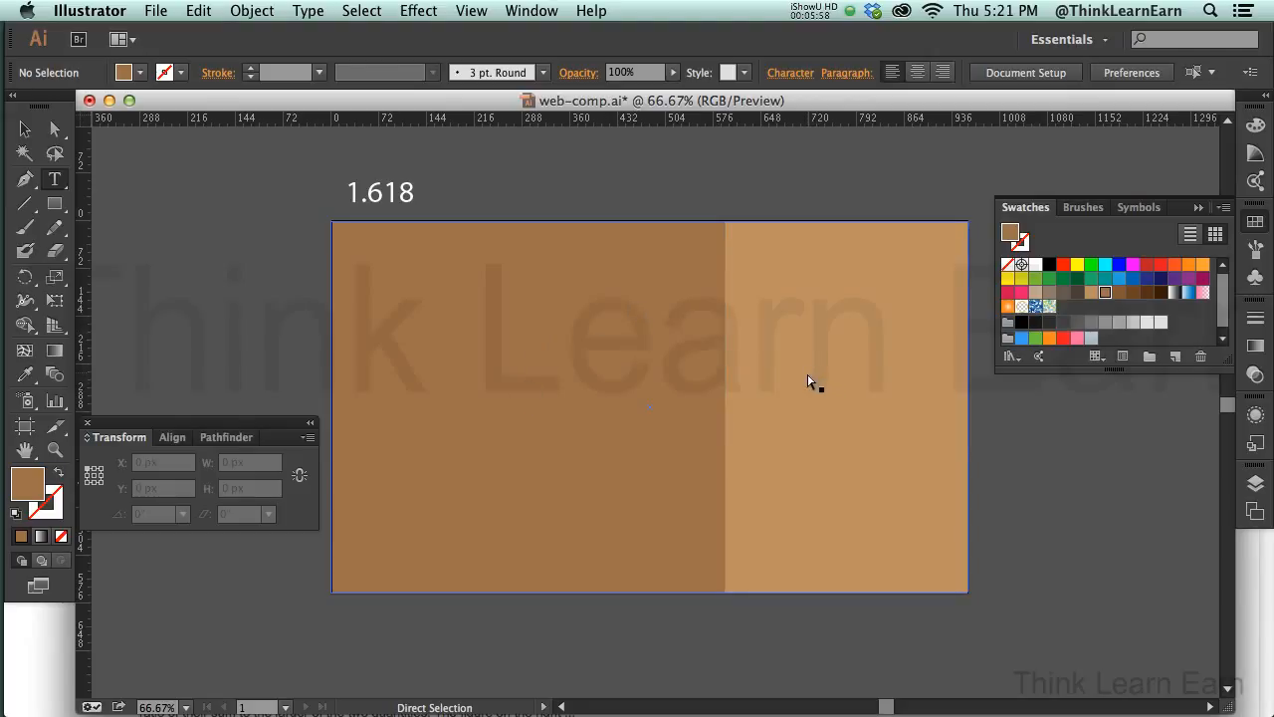
click(697, 369)
key(Delete)
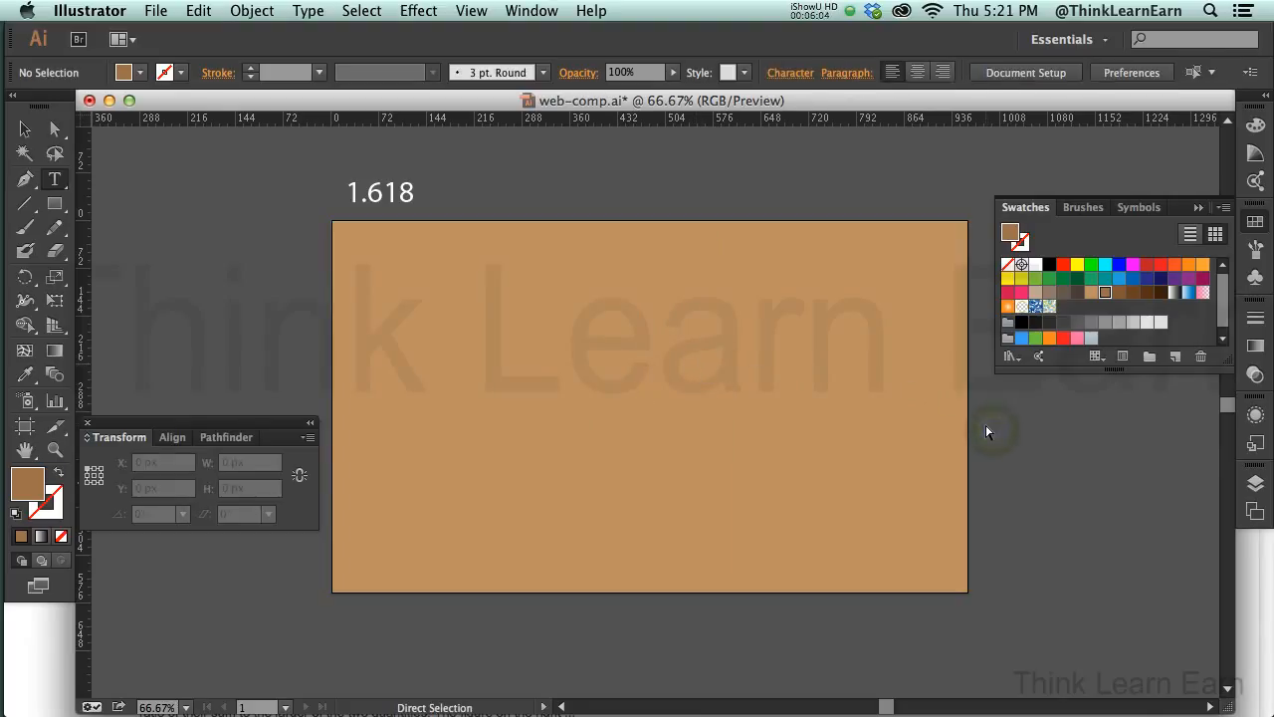
- Draw a square about 259 px wide near the middle of the background and fill it with pink
key(t)
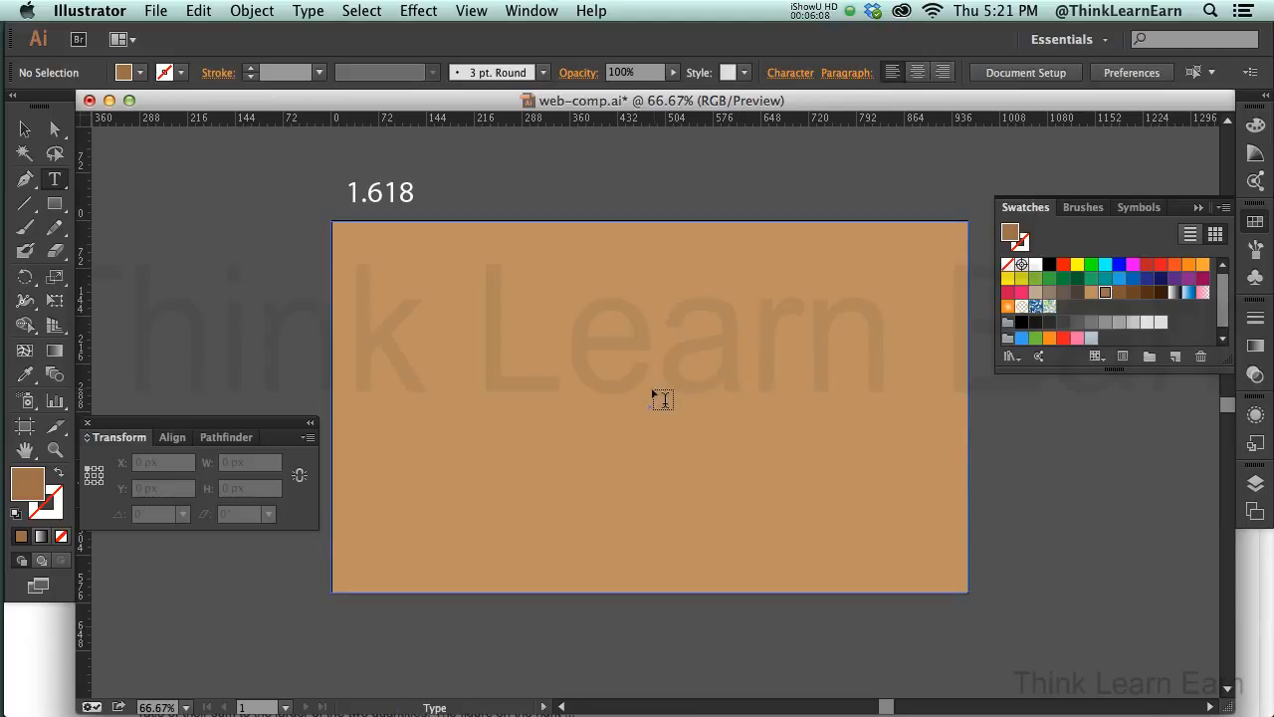
key(m)
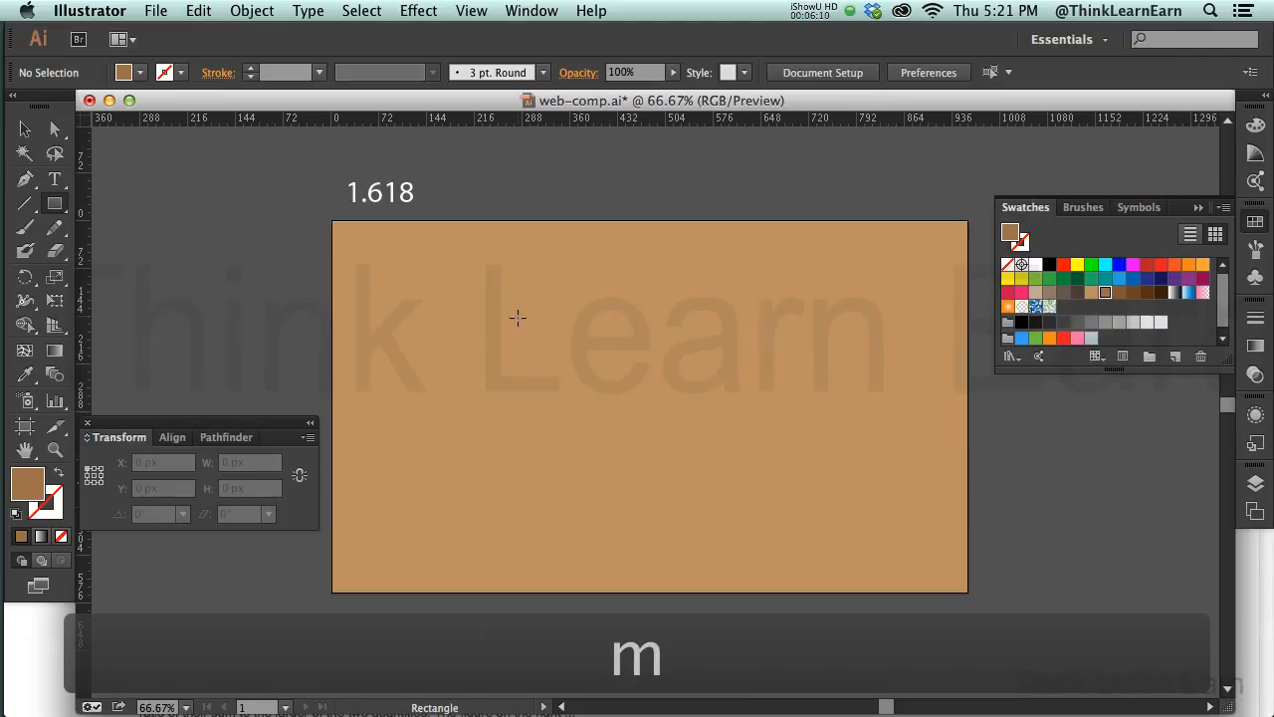
drag(515, 319, 523, 304)
drag(574, 358, 691, 472)
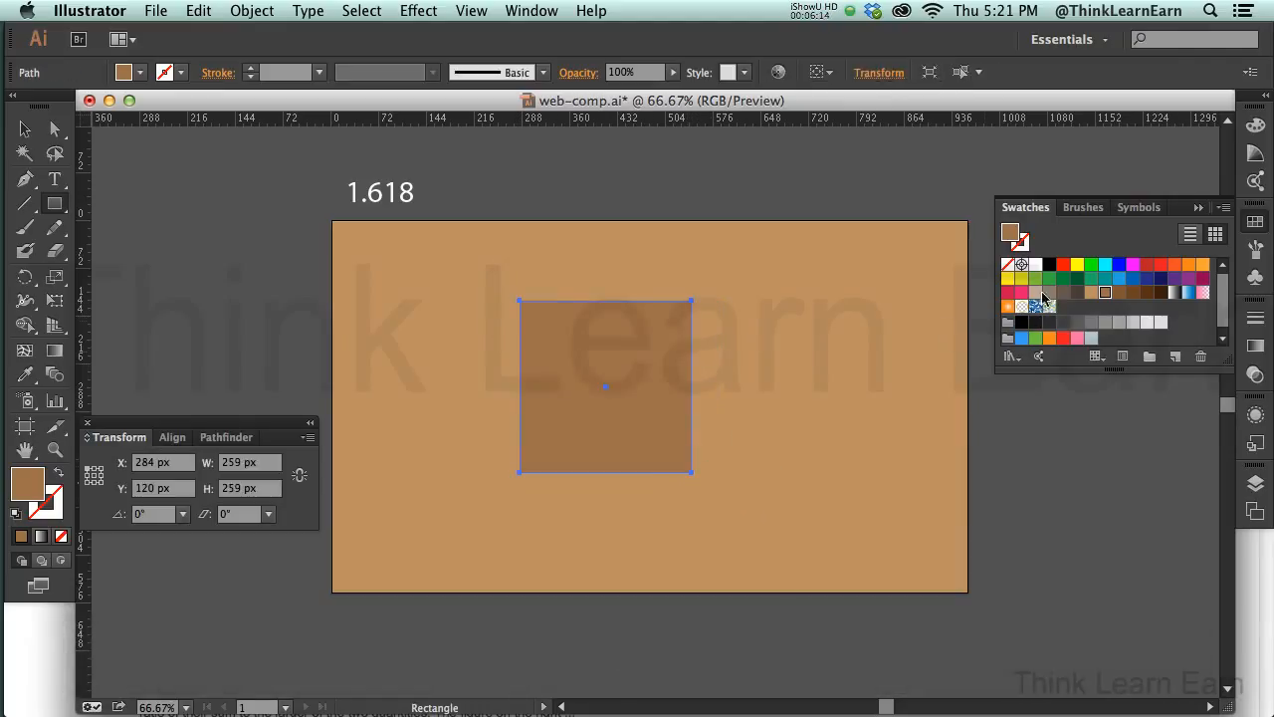
click(1022, 294)
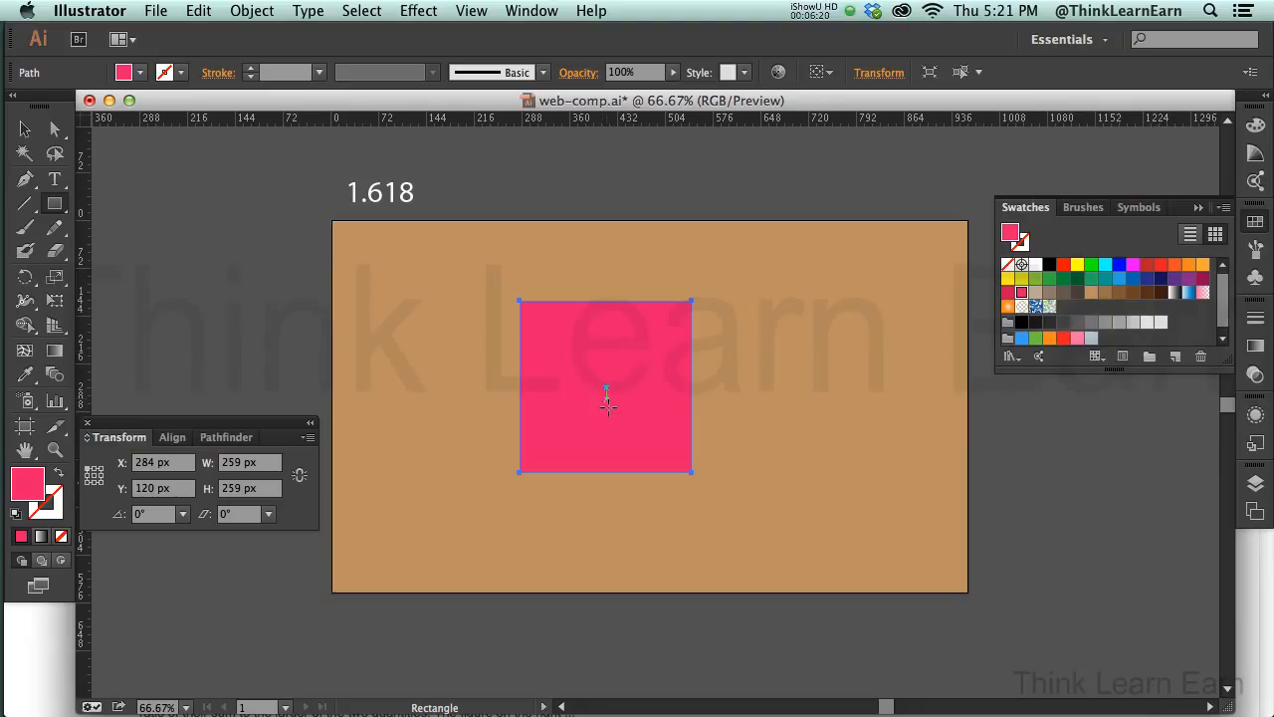
- Draw a circle about 582 px in diameter centred on the midpoint of the square's bottom edge and fill it orange
key(l)
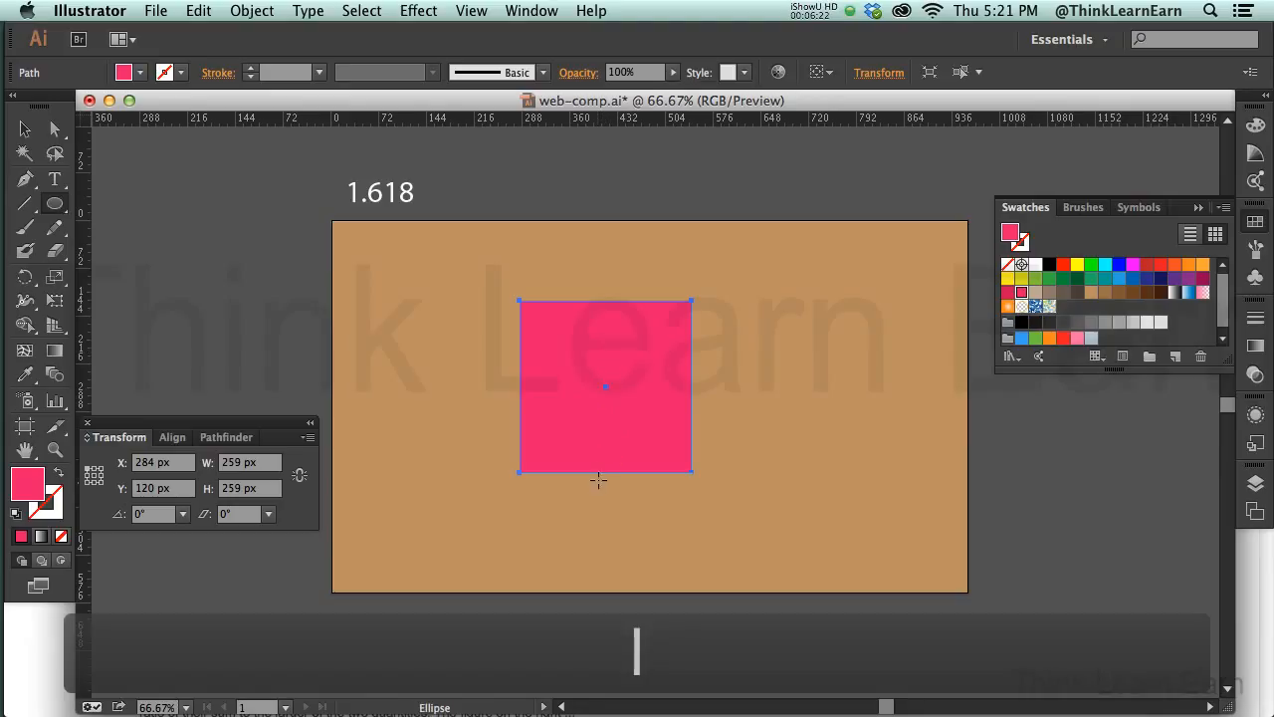
click(471, 10)
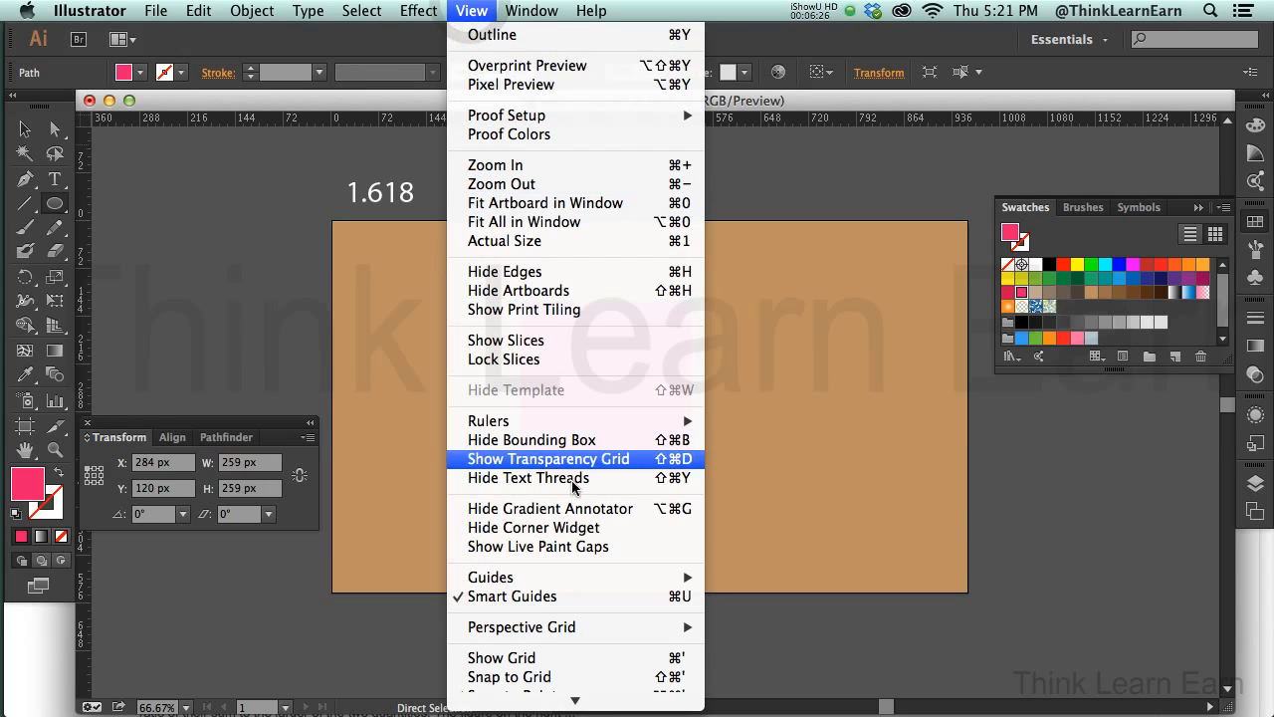
click(814, 450)
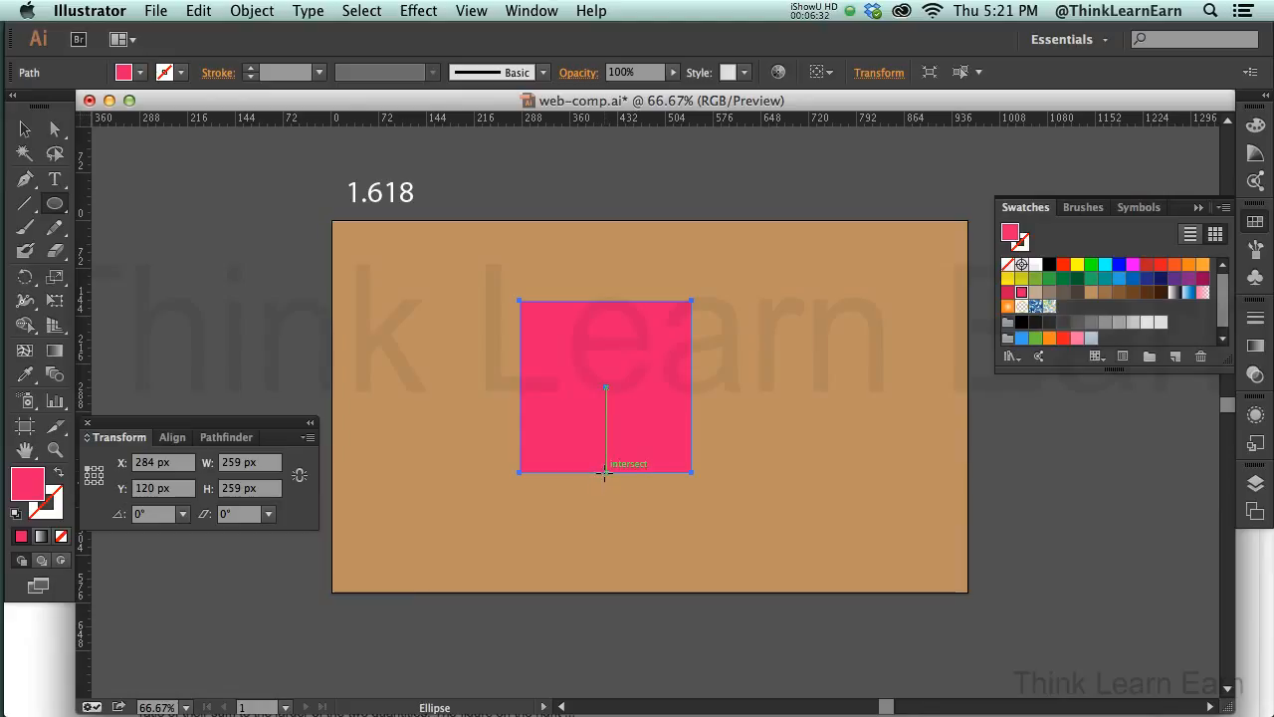
drag(604, 472, 726, 667)
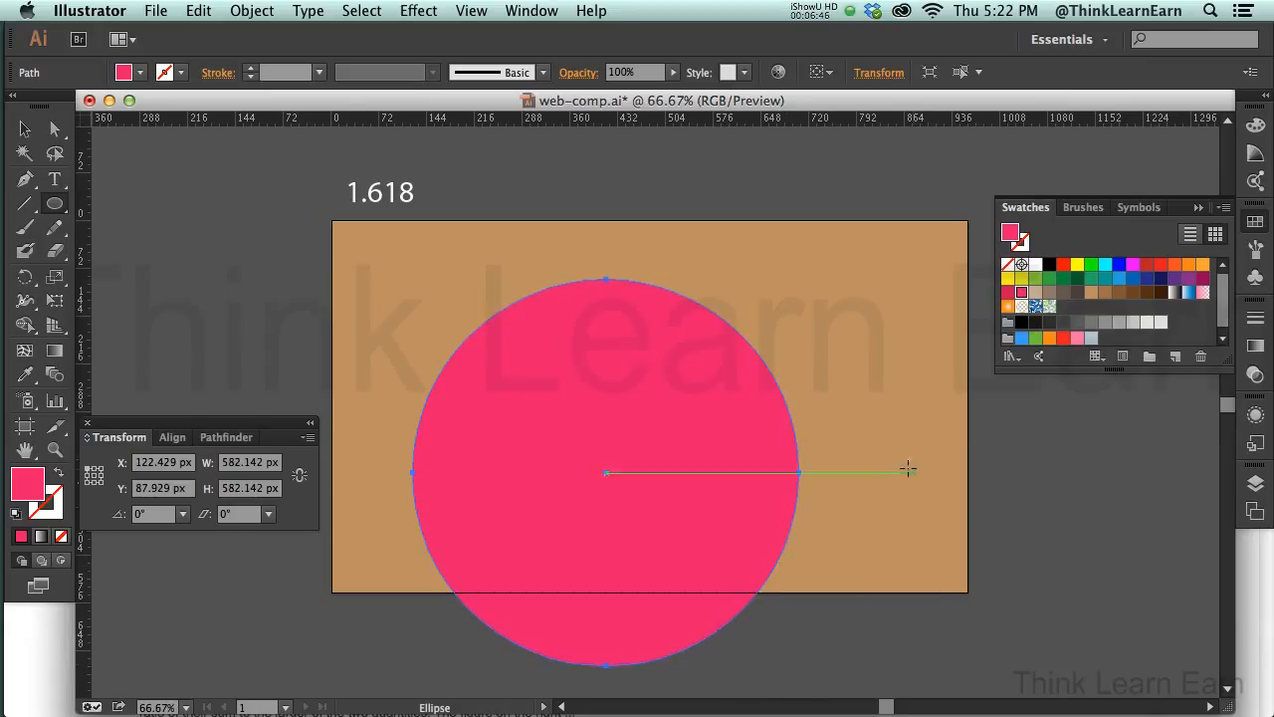
click(1050, 338)
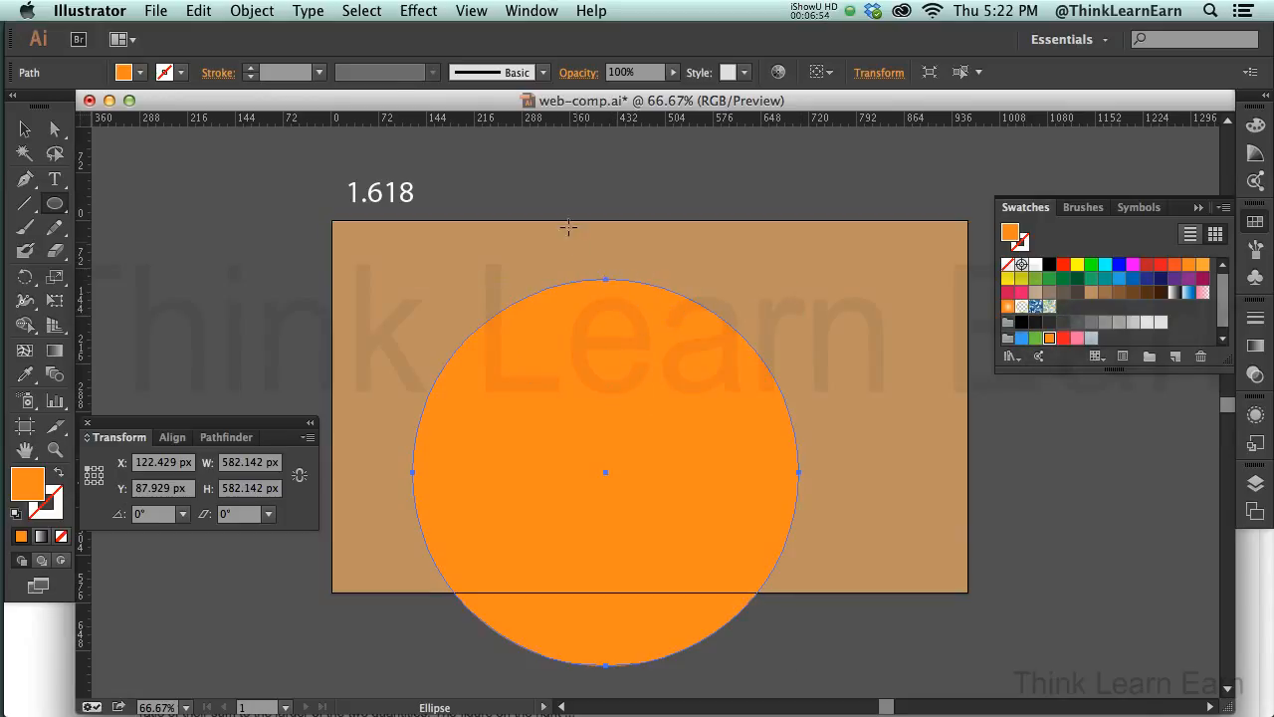
- Send the orange circle backward behind the pink square and deselect it
click(254, 10)
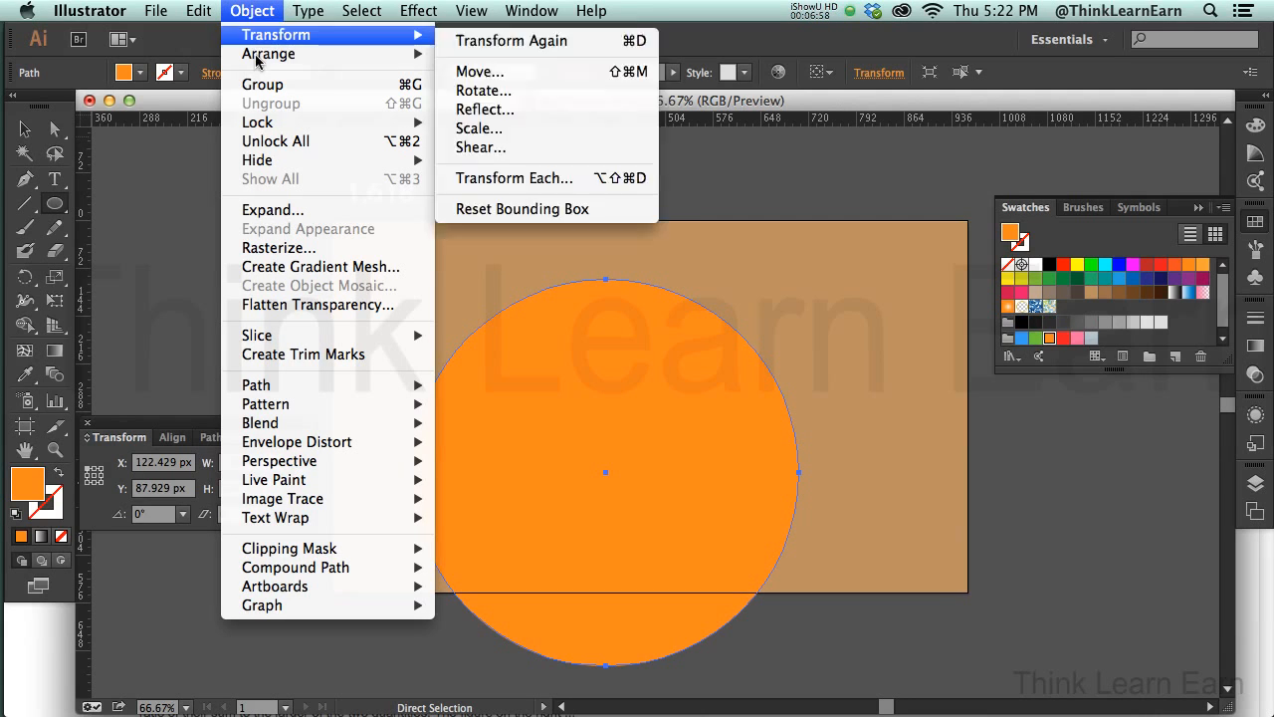
mouse_move(259, 56)
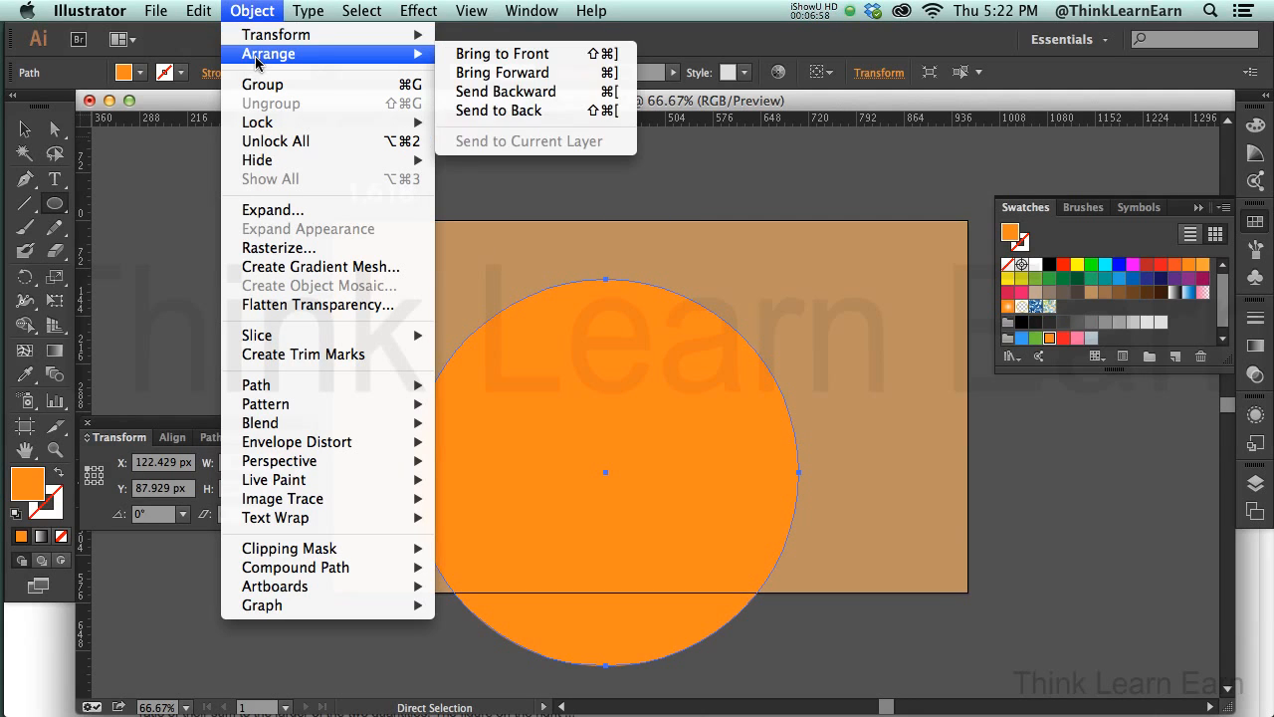
click(605, 92)
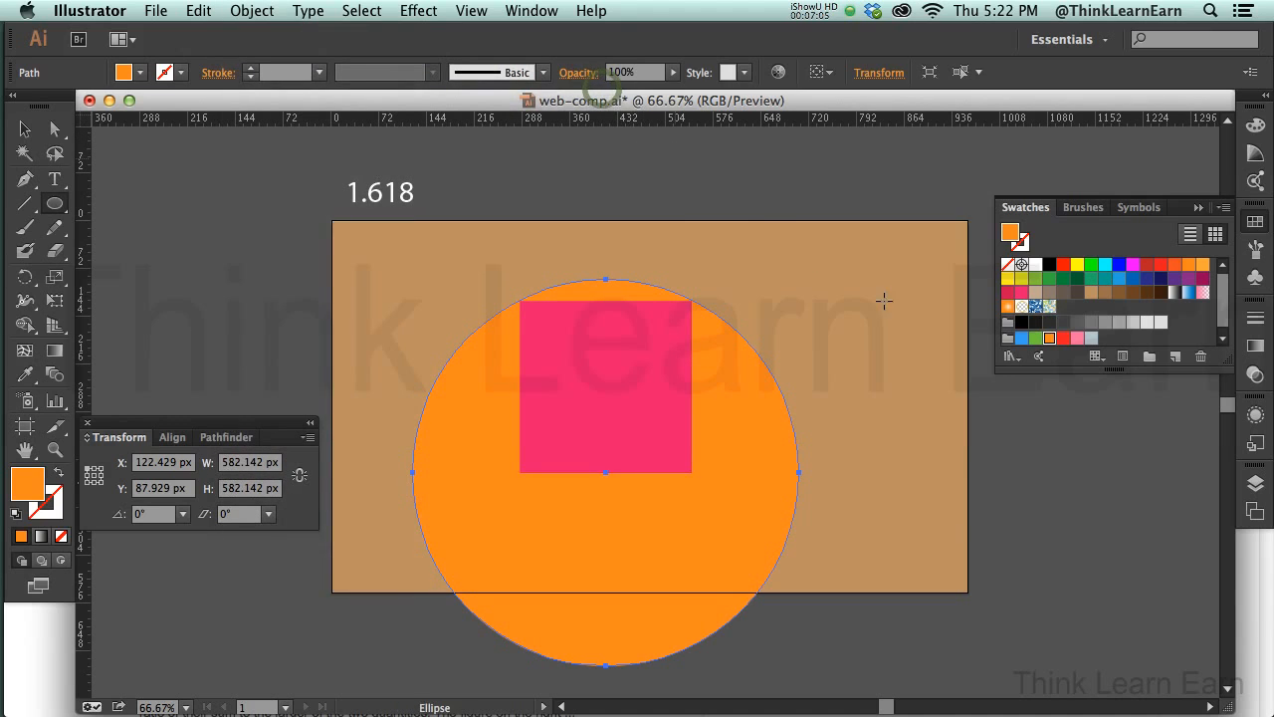
click(1020, 425)
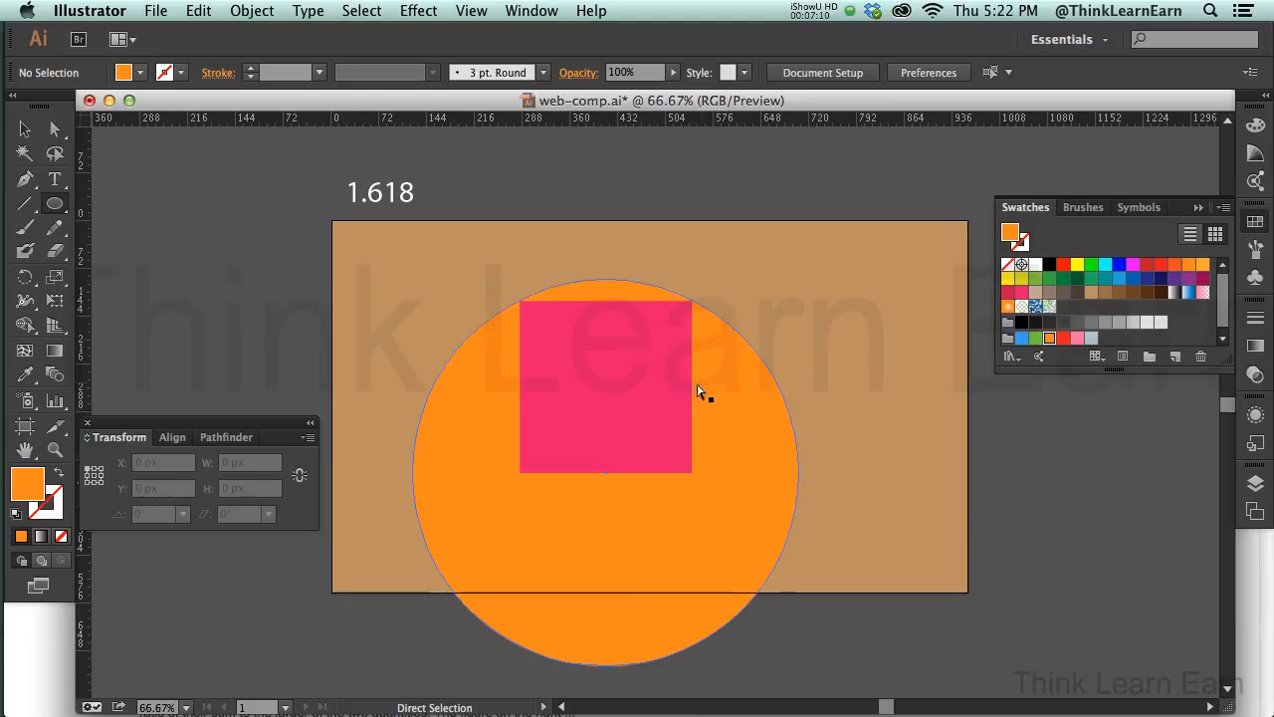
click(652, 374)
key(l)
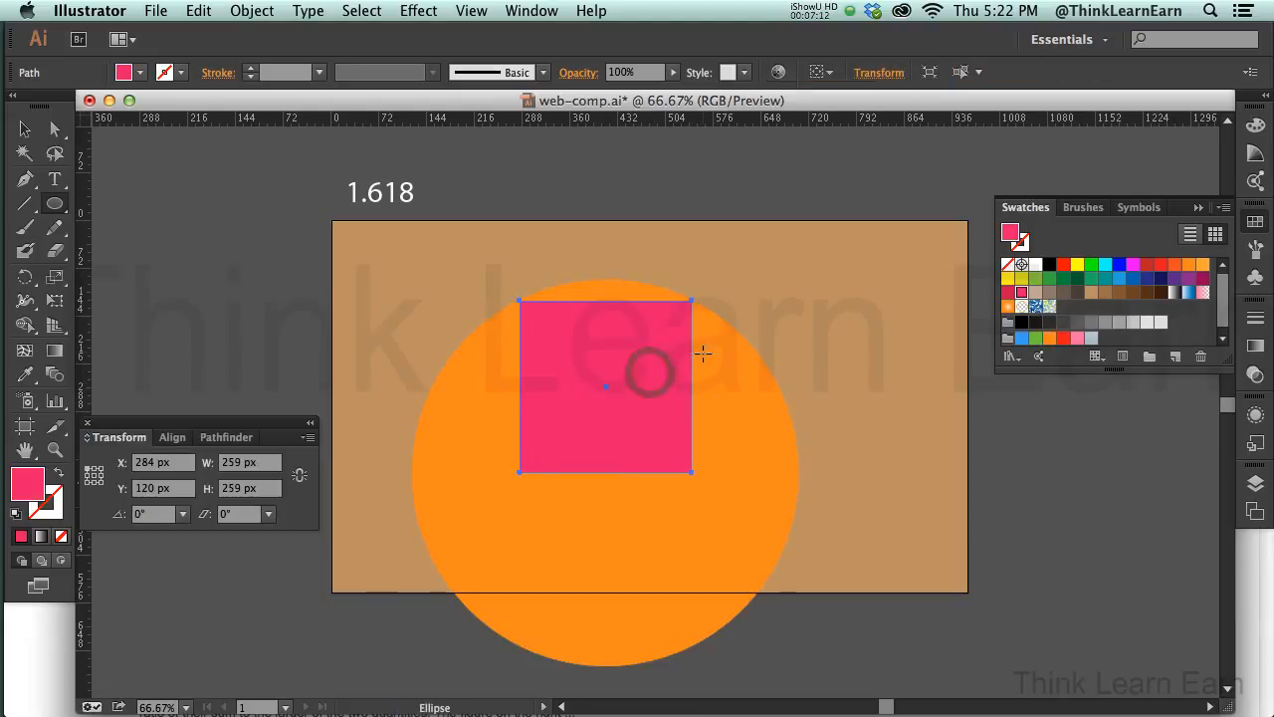
key(m)
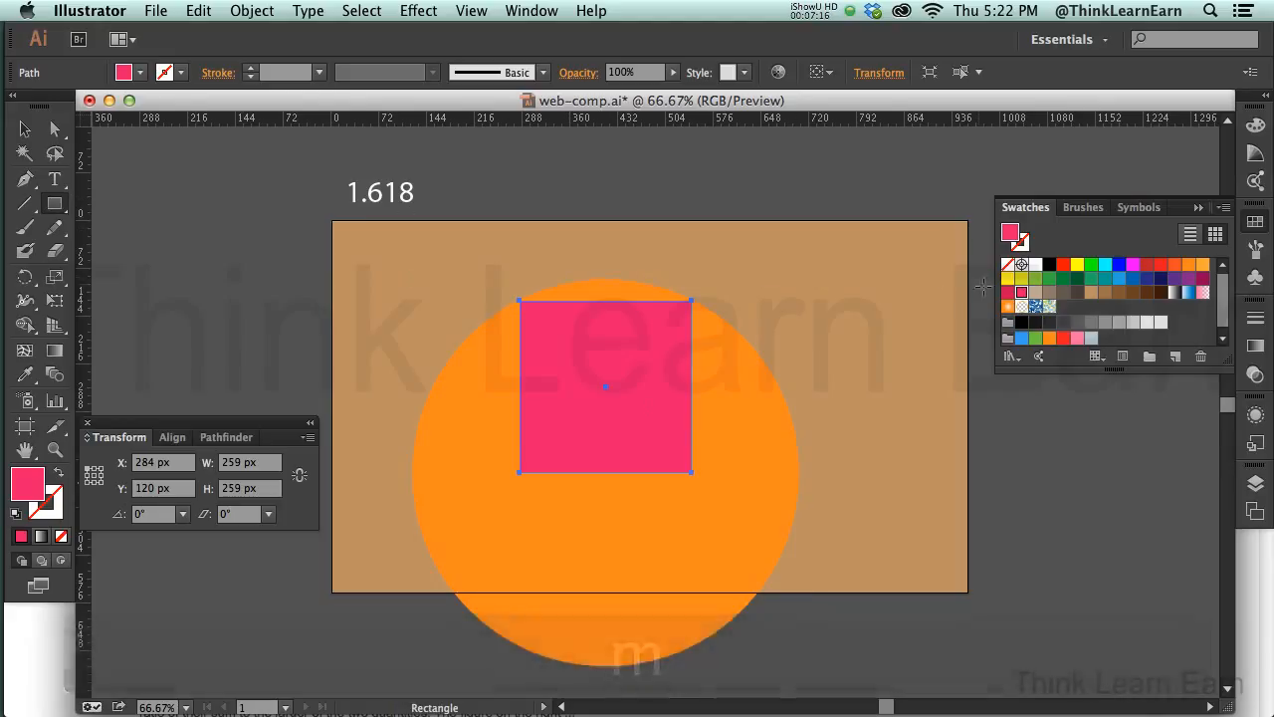
click(1022, 280)
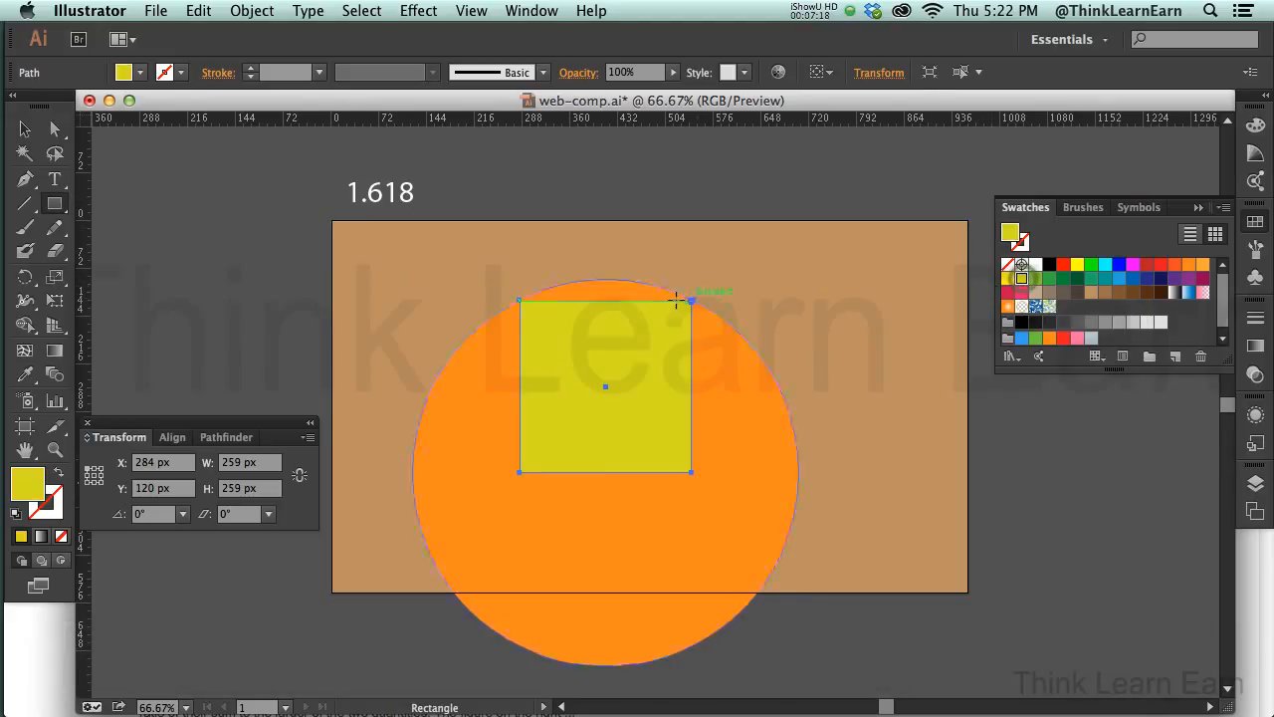
key(a)
key(super+z)
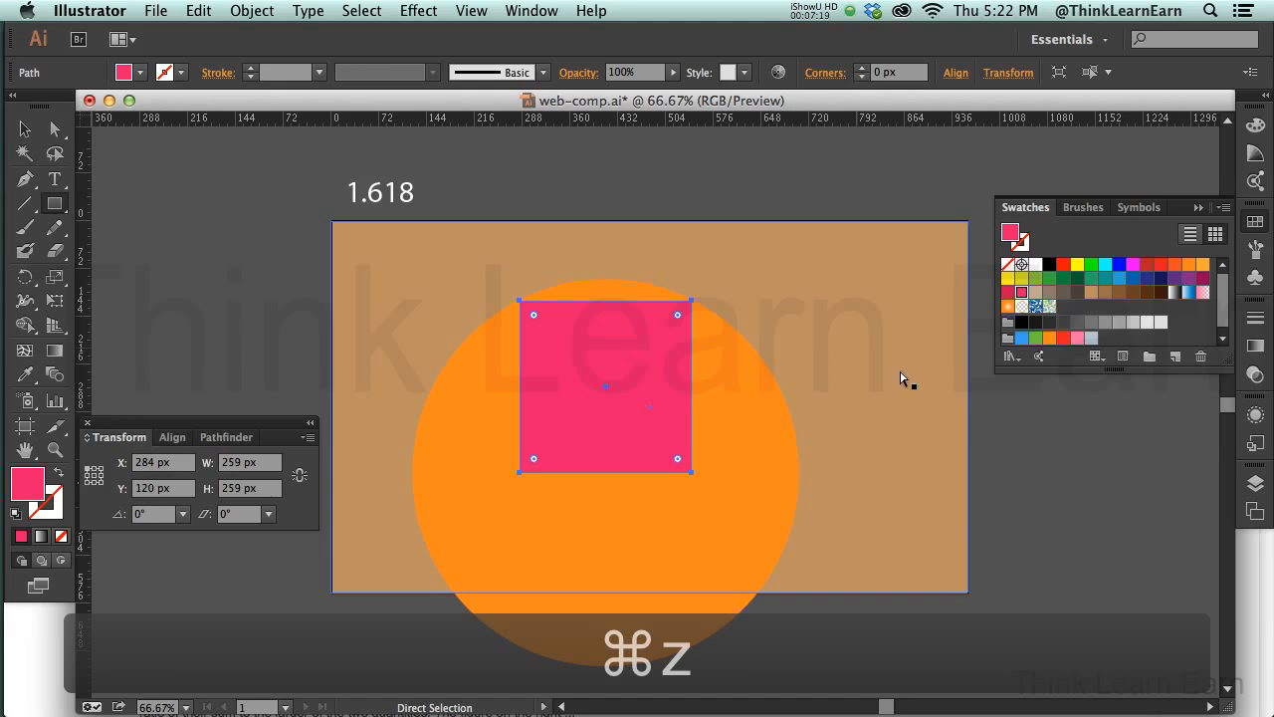
- Draw a yellow rectangle about 162 px wide from the pink square's right edge to the circle's edge, matching the square's height, and deselect it
click(1015, 428)
click(1022, 281)
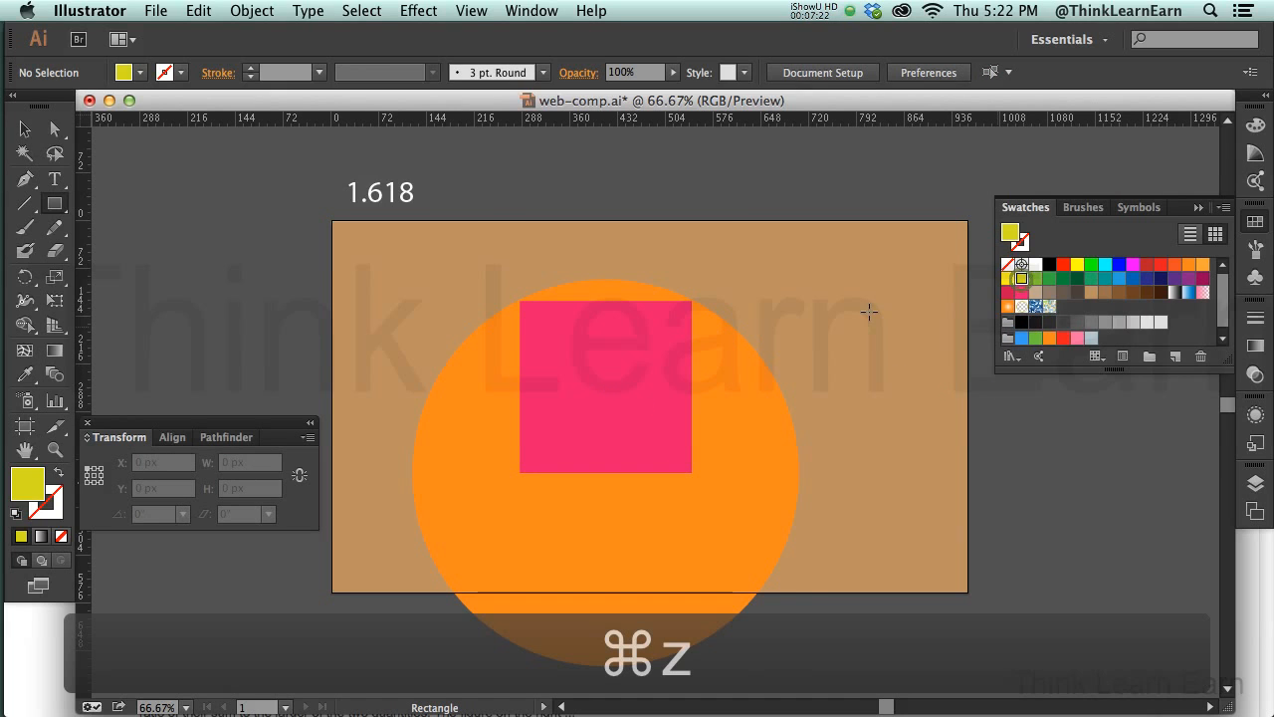
drag(692, 300, 797, 474)
key(a)
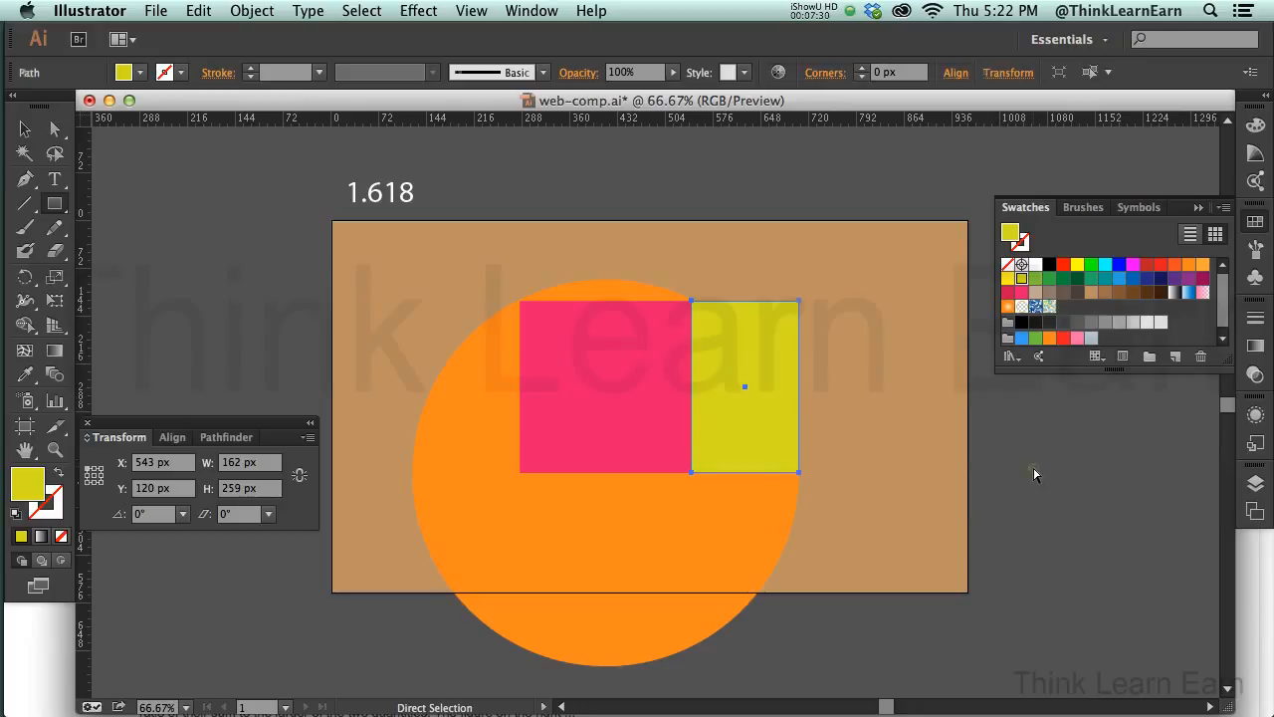
click(1034, 474)
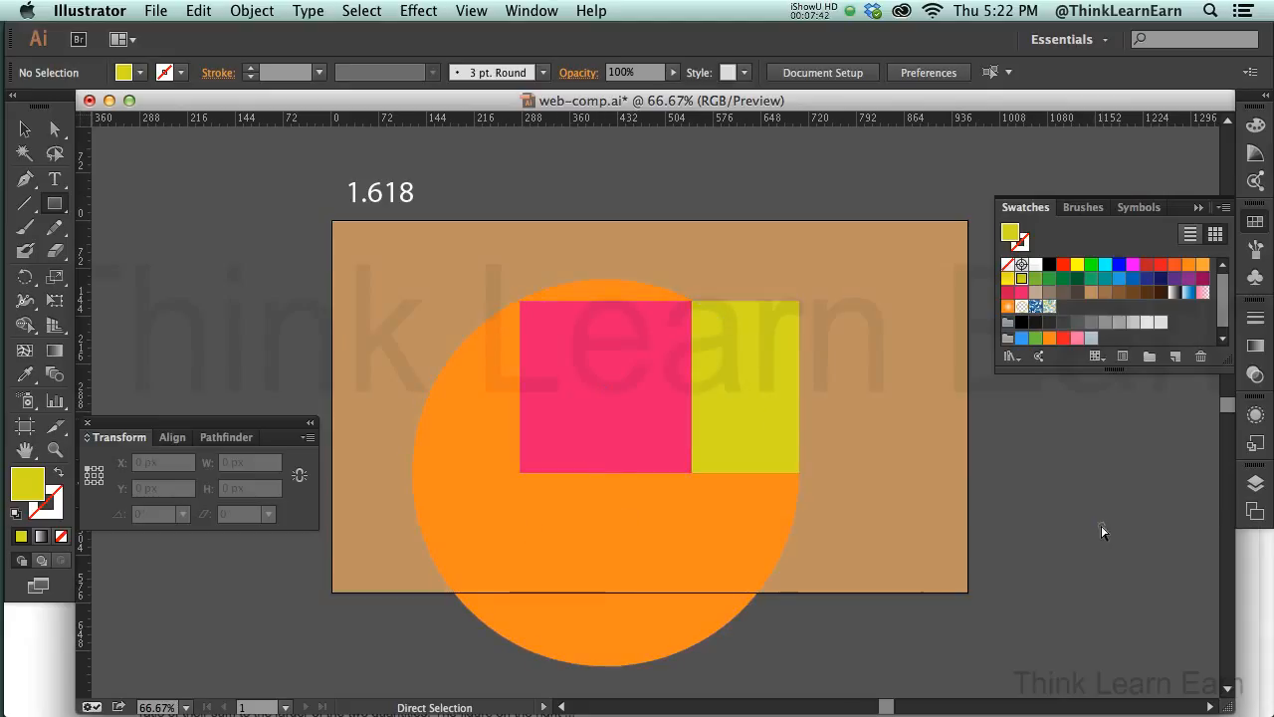
- Duplicate the pink square just below the original, keeping the same X position, and fill the copy with blue
click(648, 440)
drag(648, 435, 651, 617)
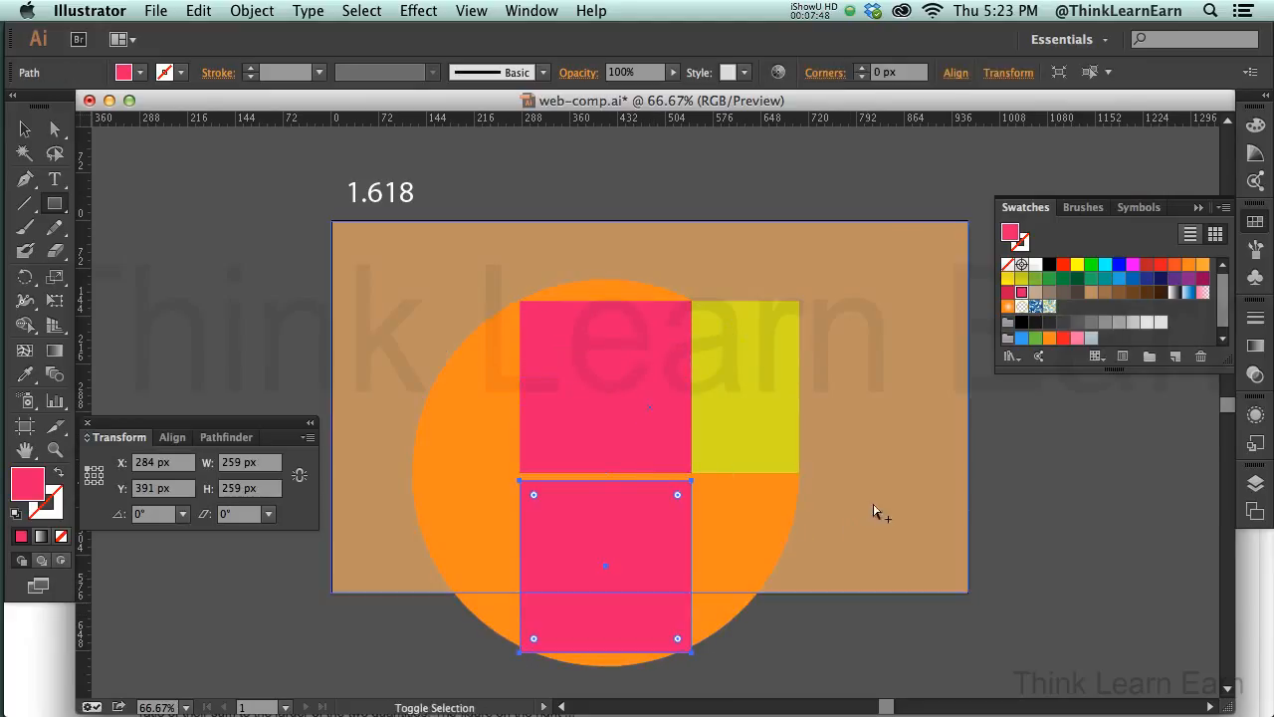
click(1035, 339)
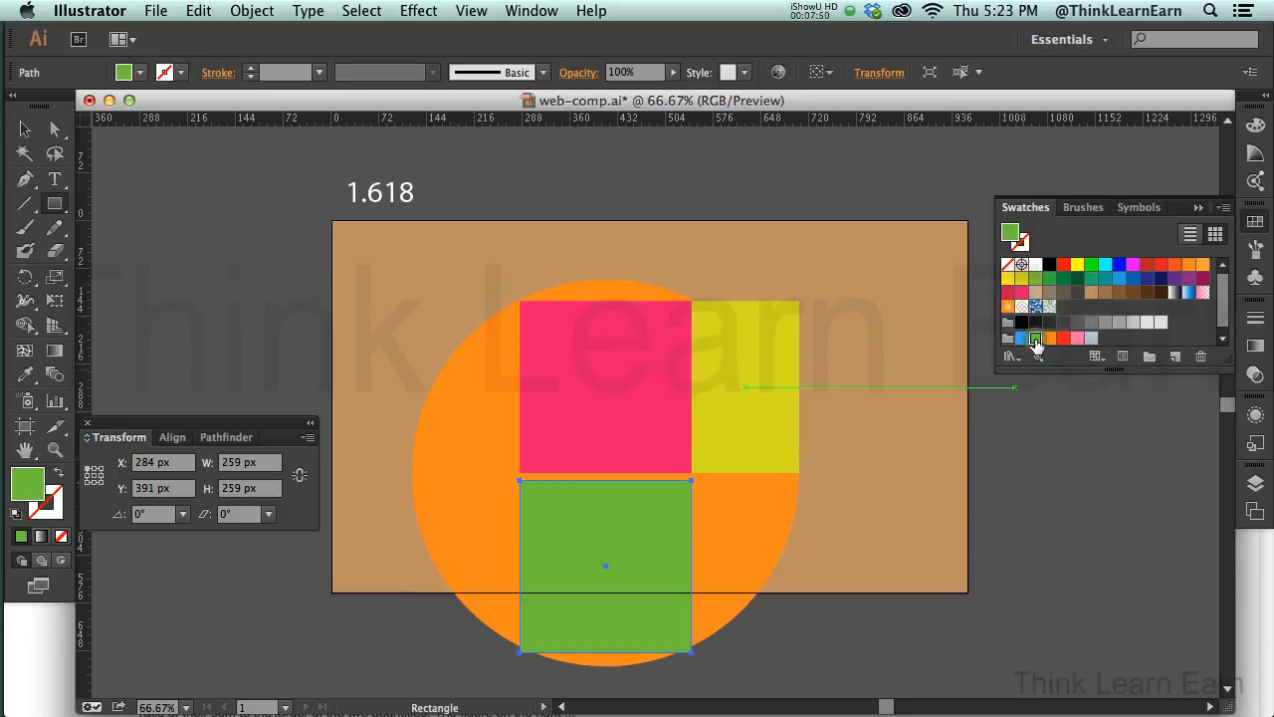
click(1023, 340)
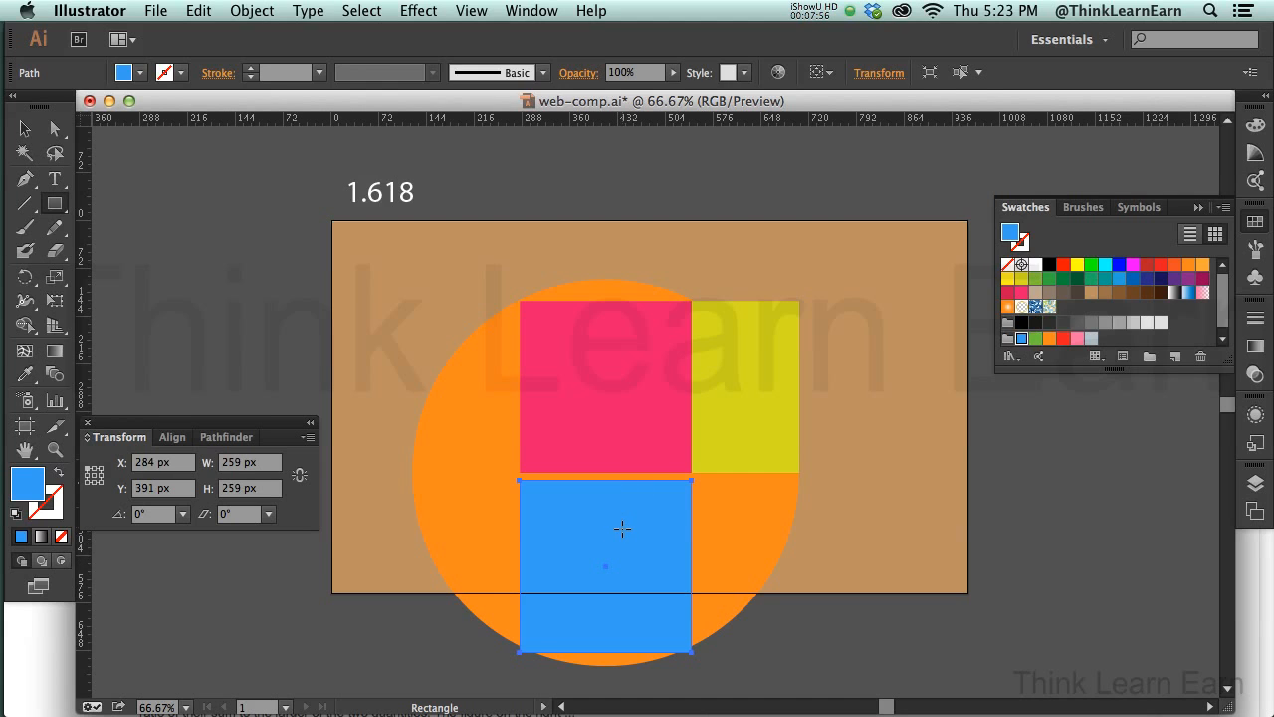
- Paste a copy of the blue square directly in front of it and fill the copy with red
key(a)
key(super+c)
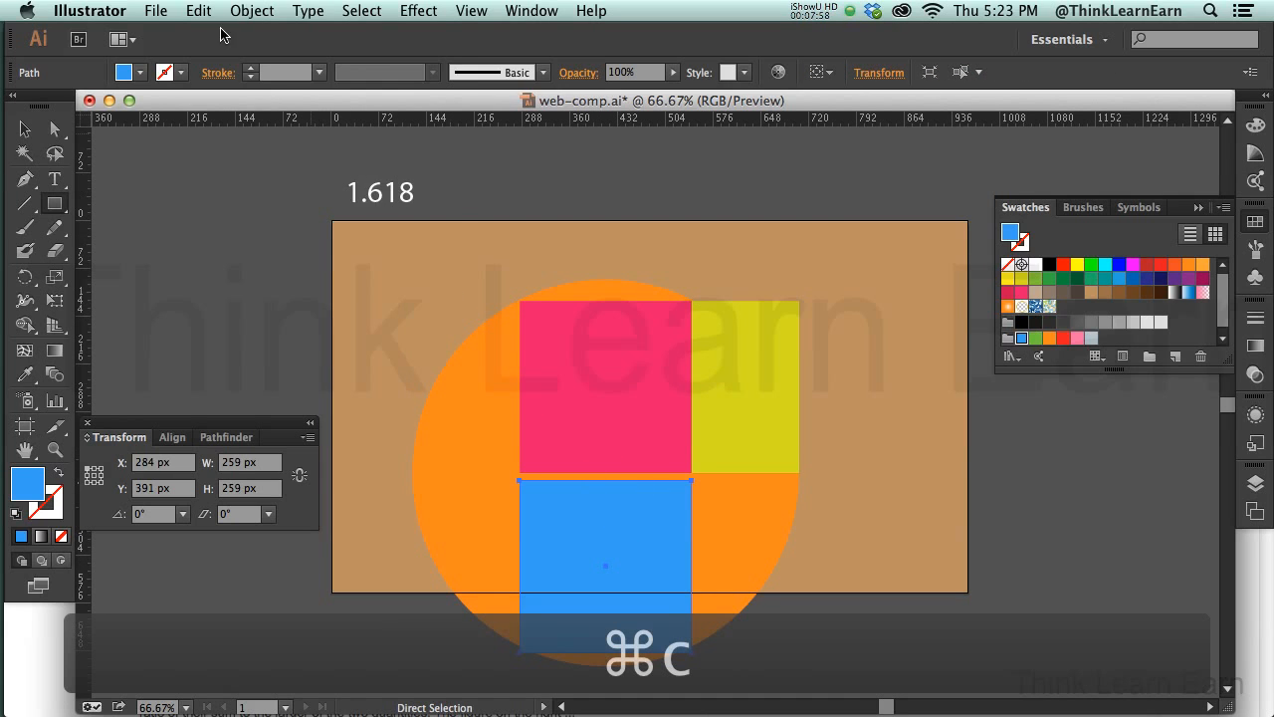
click(199, 11)
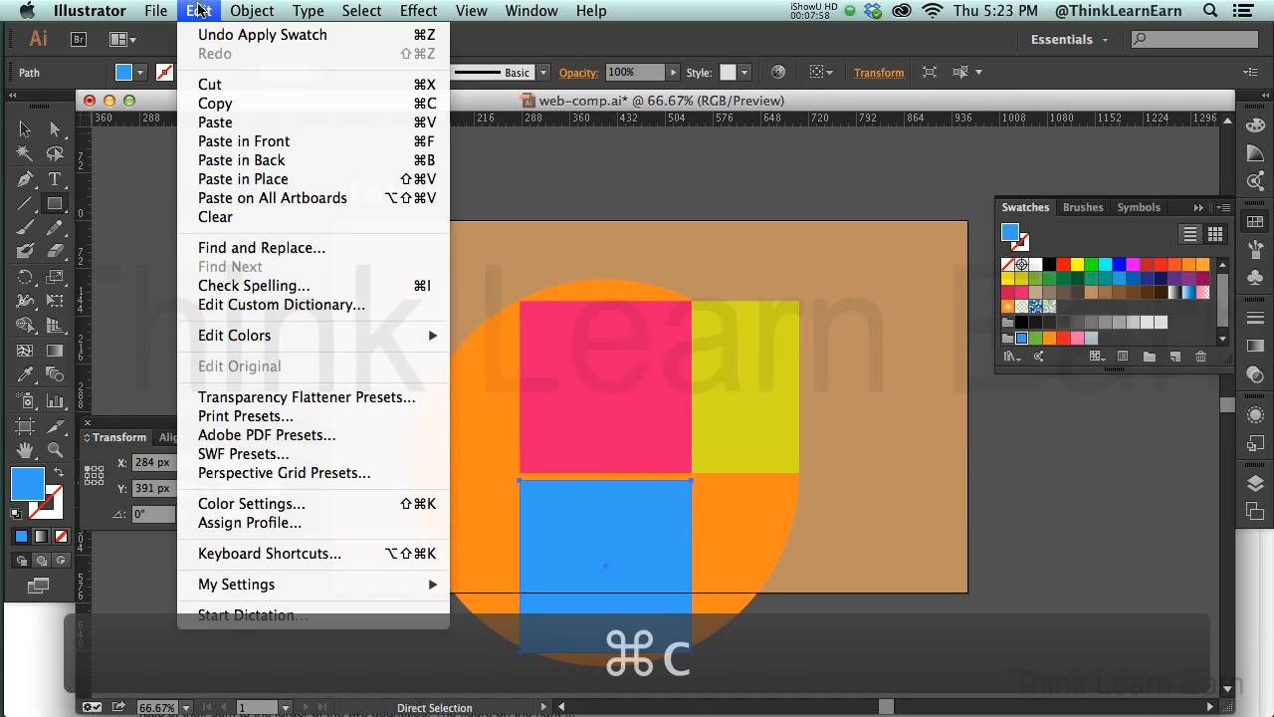
click(235, 145)
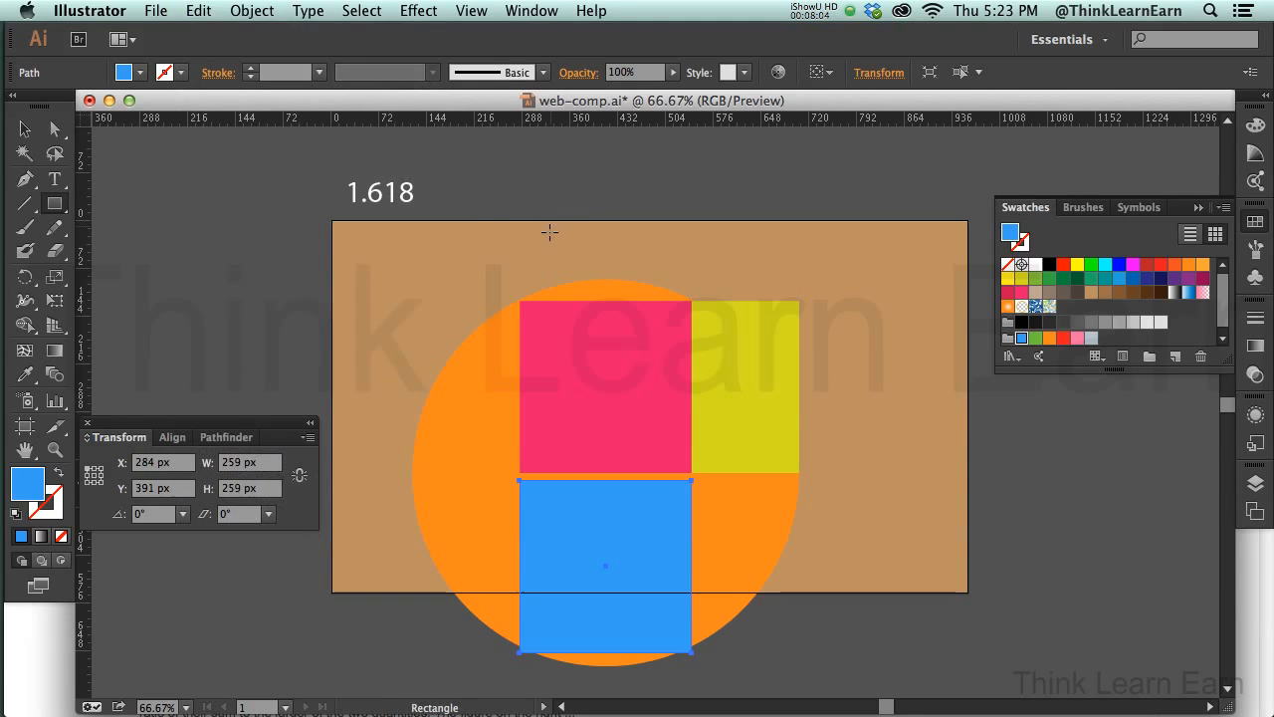
click(1064, 345)
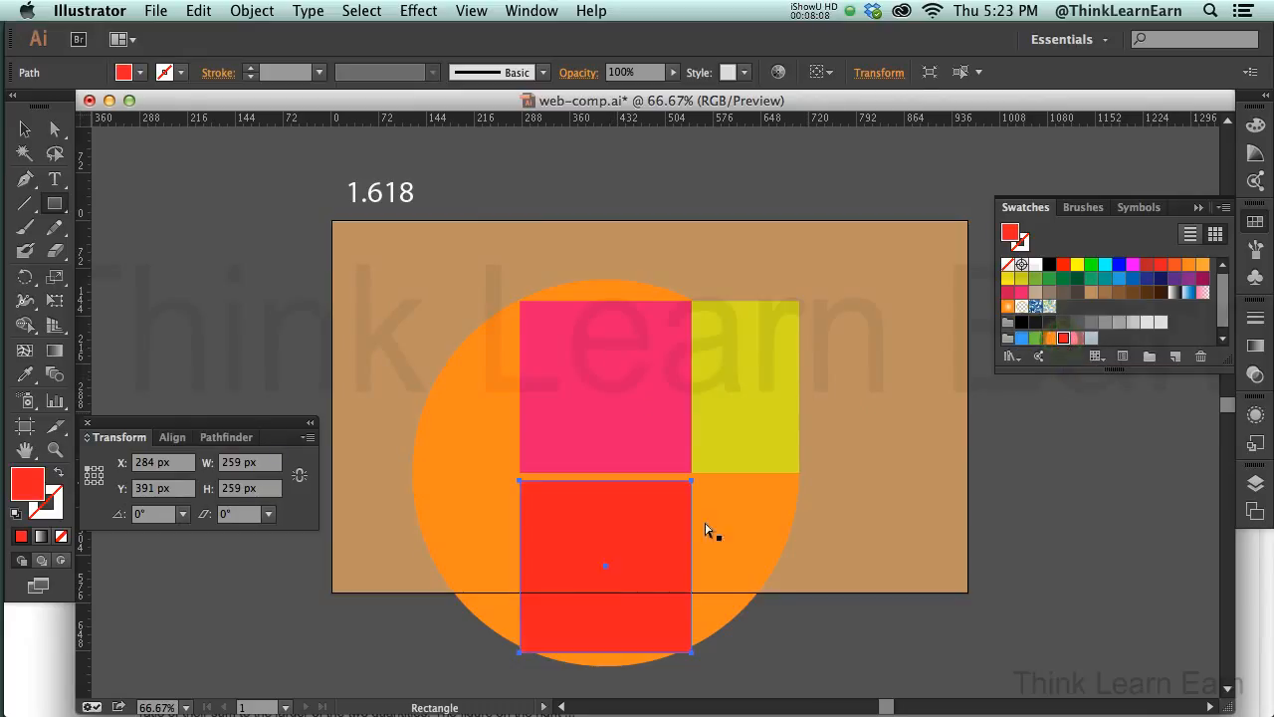
- Try moving the red square aside off the blue one, and undo the move
key(a)
drag(647, 529, 796, 513)
key(super+z)
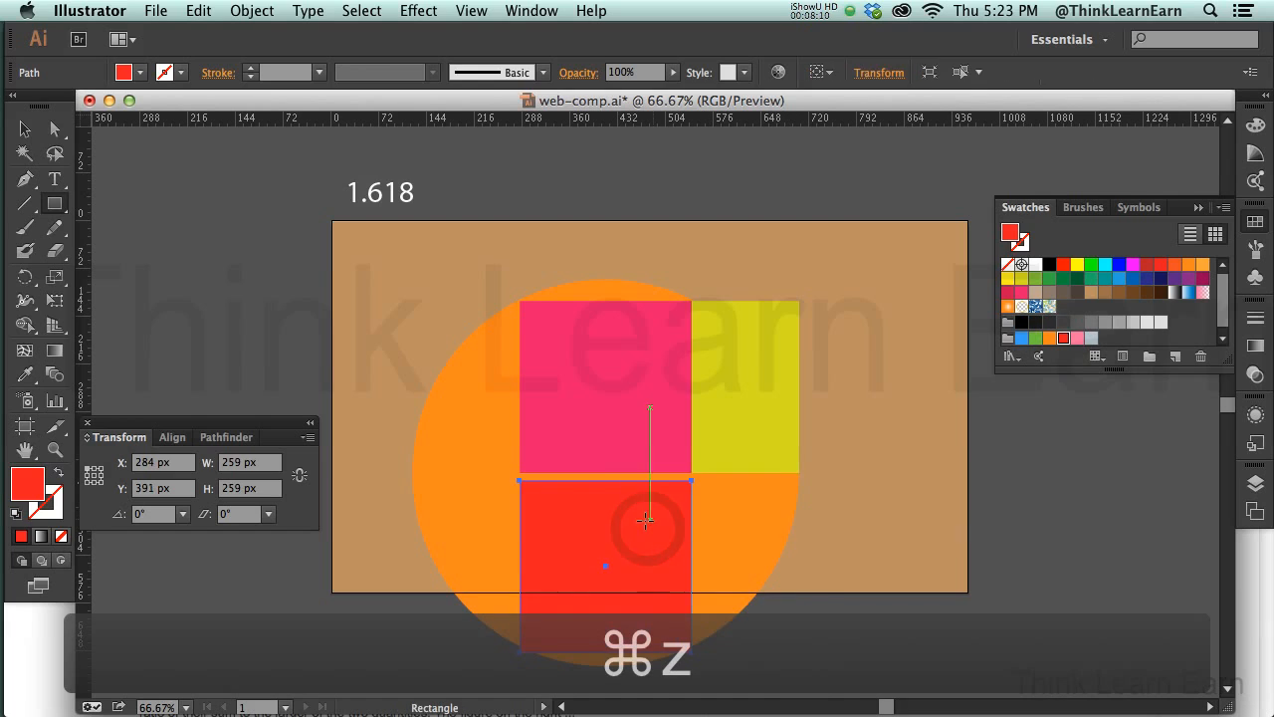
- Multiply the red square's width by 1.618 to turn it into a golden rectangle
click(275, 464)
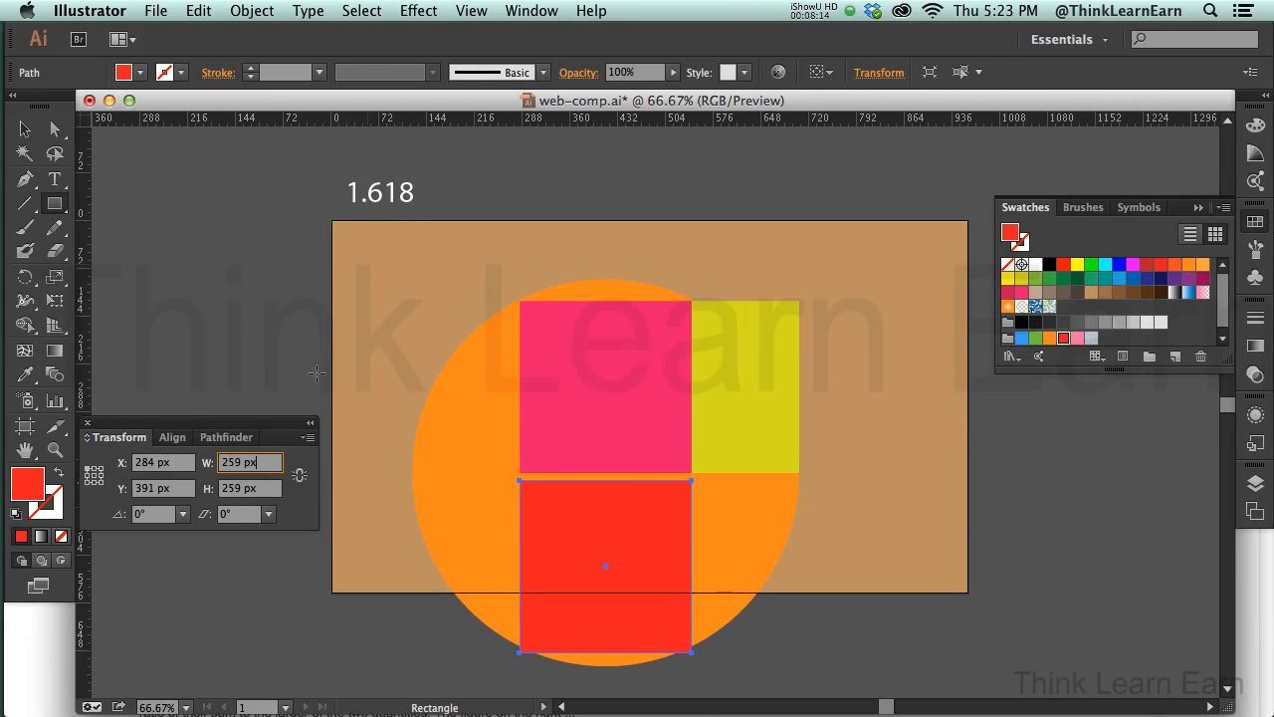
text(*)
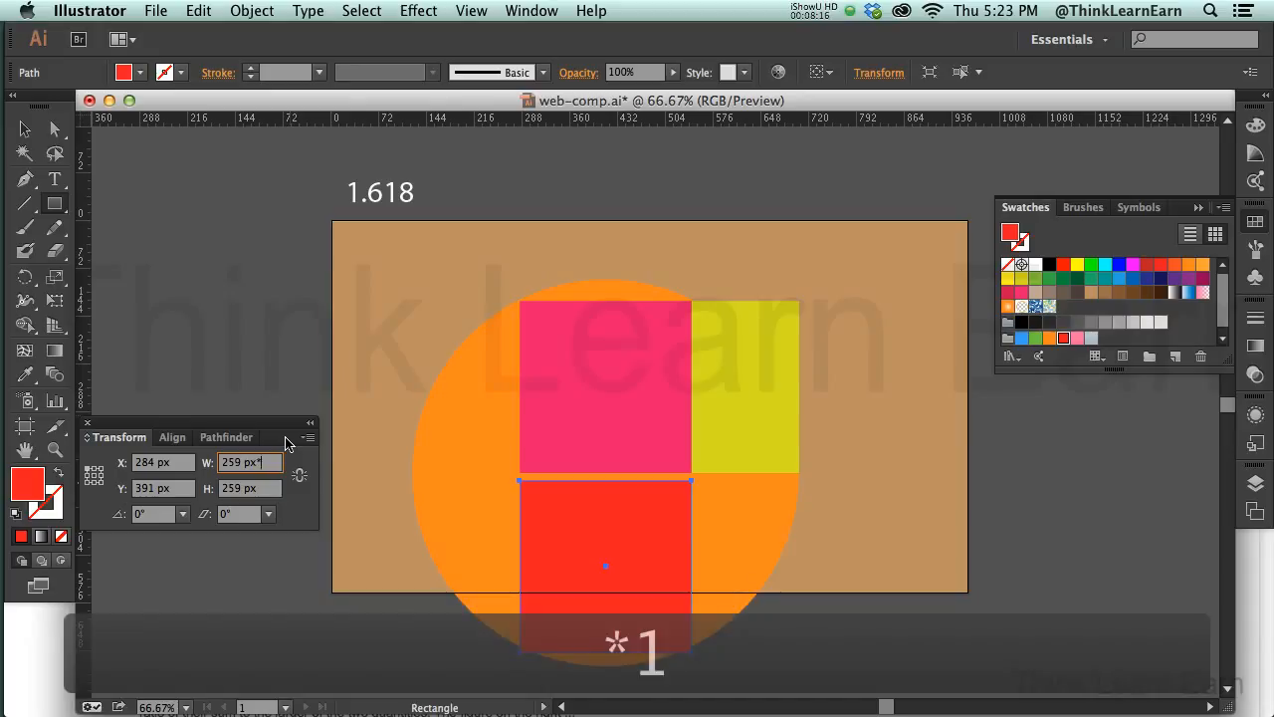
text(1.618)
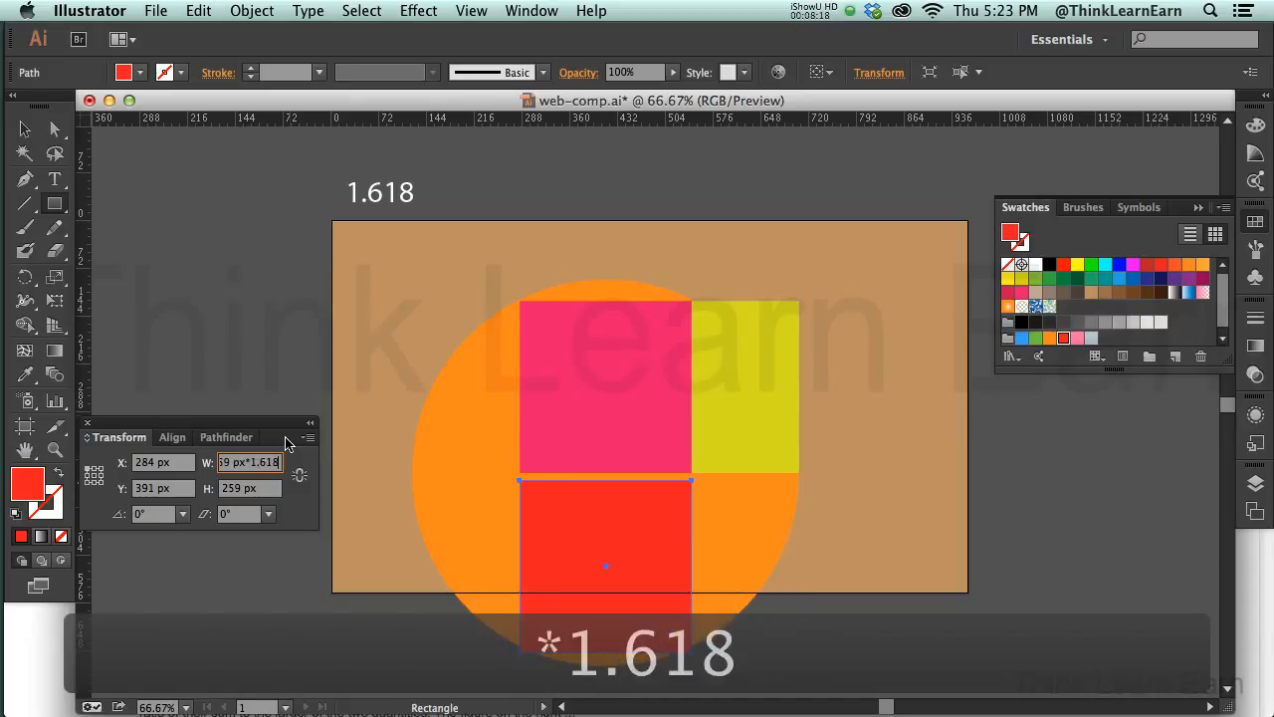
key(Return)
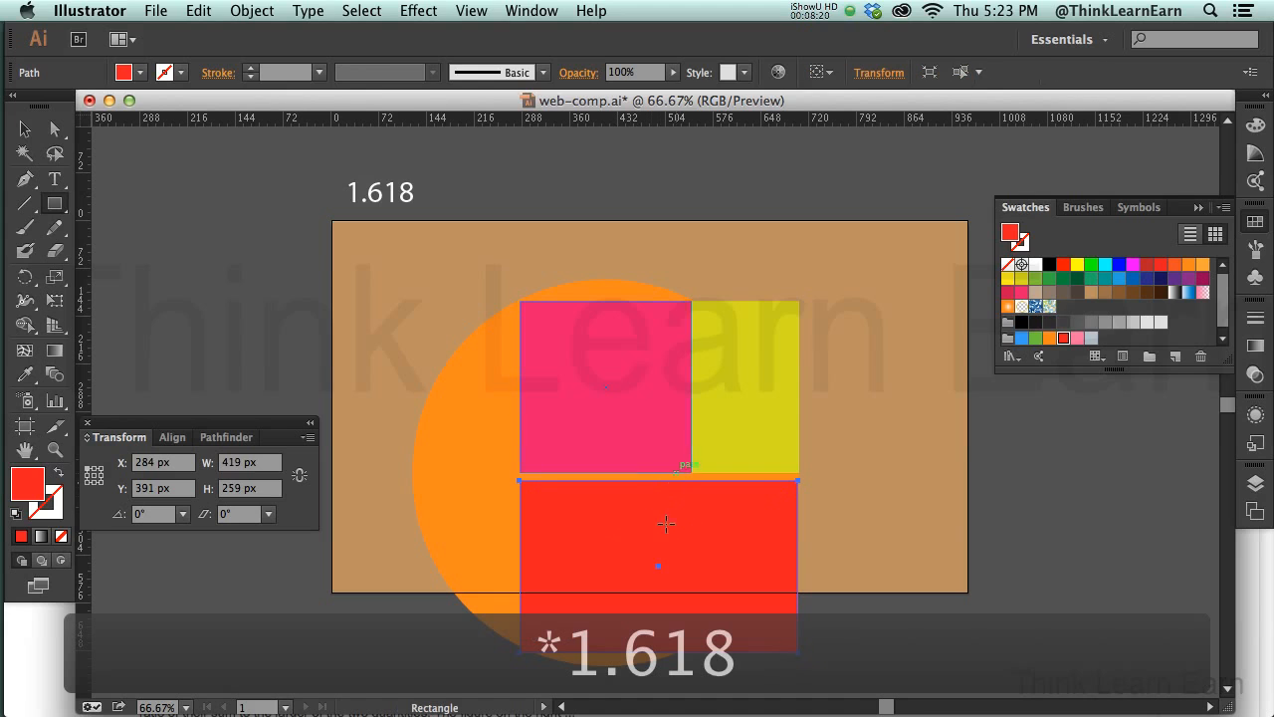
- Send the red rectangle backward so it sits behind the blue square
click(264, 12)
mouse_move(273, 54)
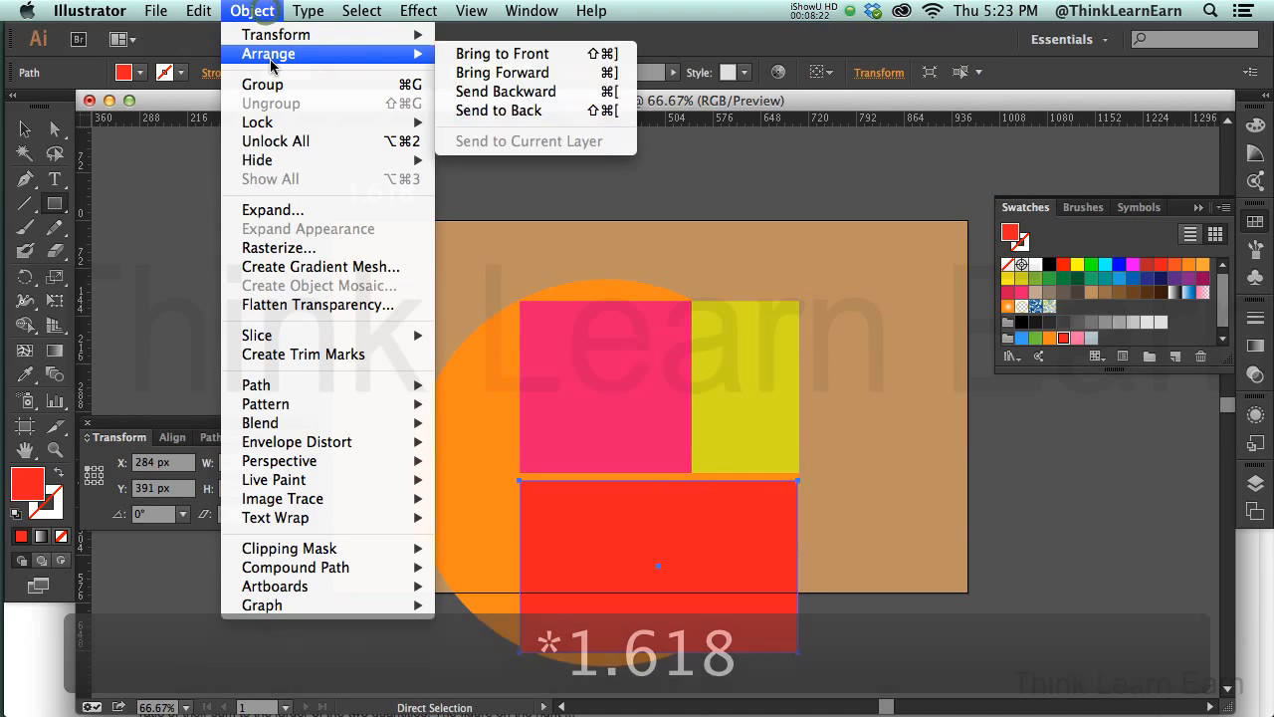
click(505, 91)
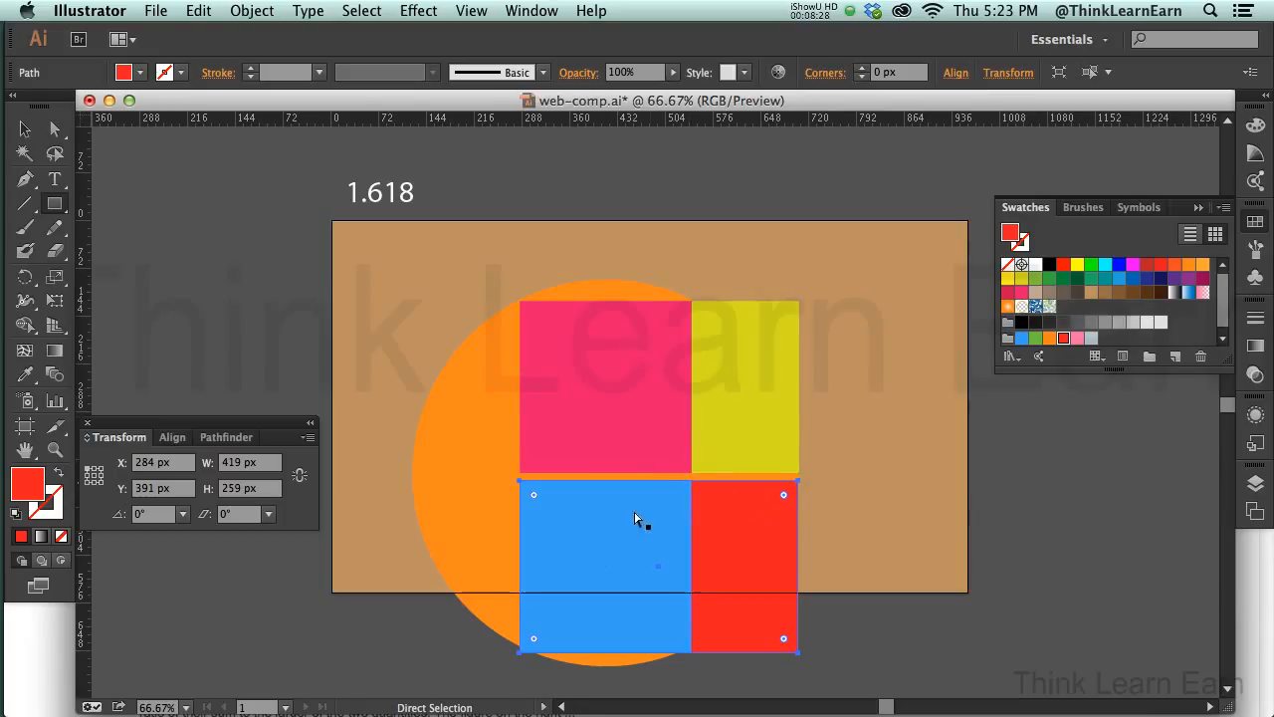
key(m)
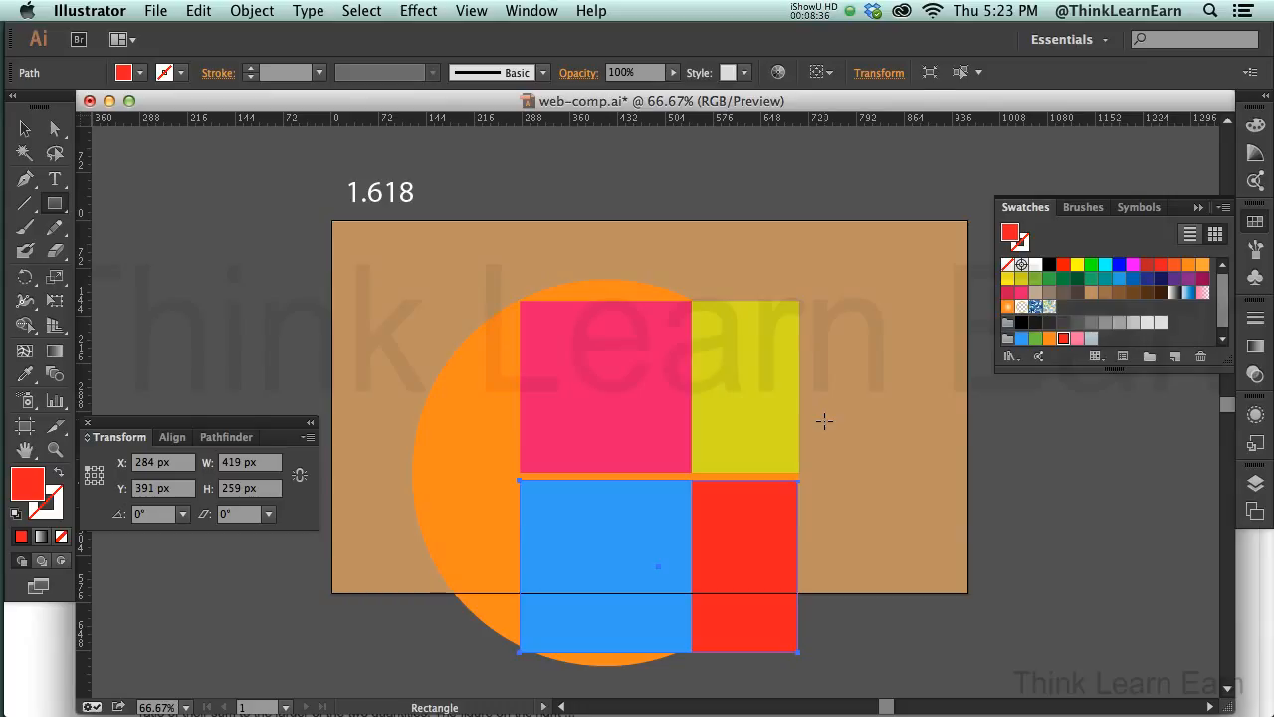
- Delete the orange circle and all the coloured squares and rectangles, keeping only the brown background, and save the document
key(a)
key(super+a)
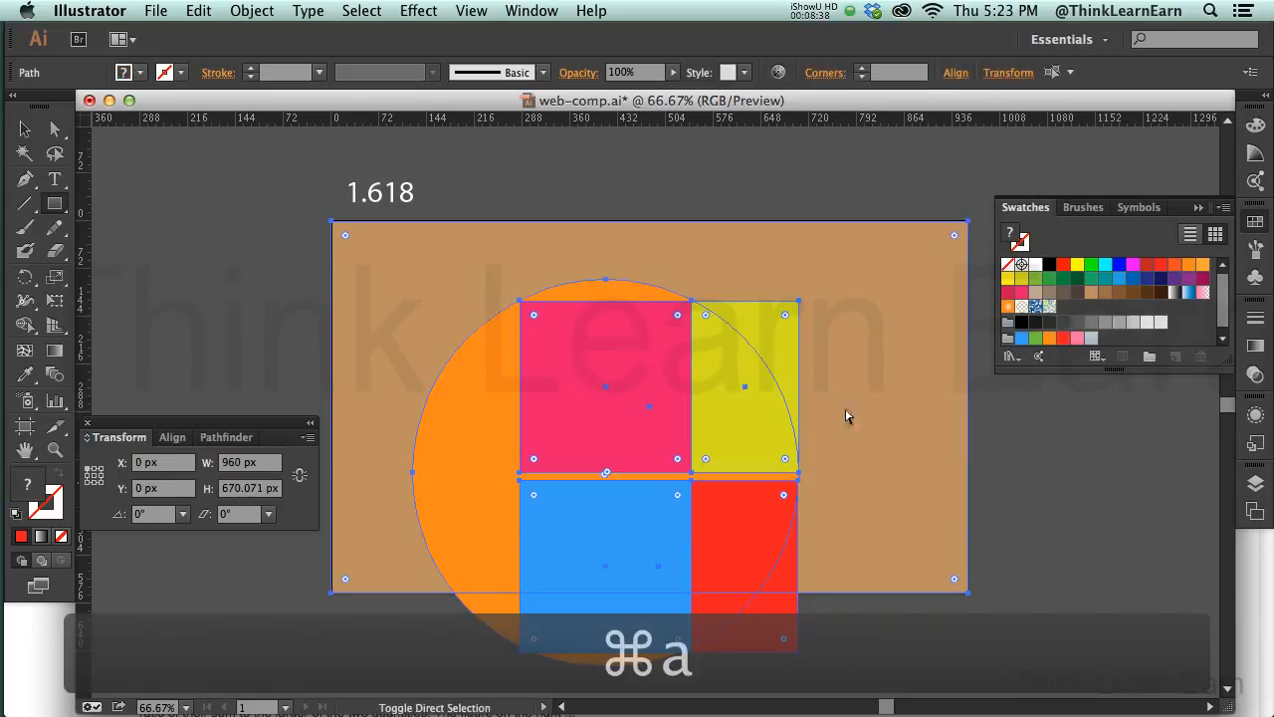
shift+click(854, 403)
key(m)
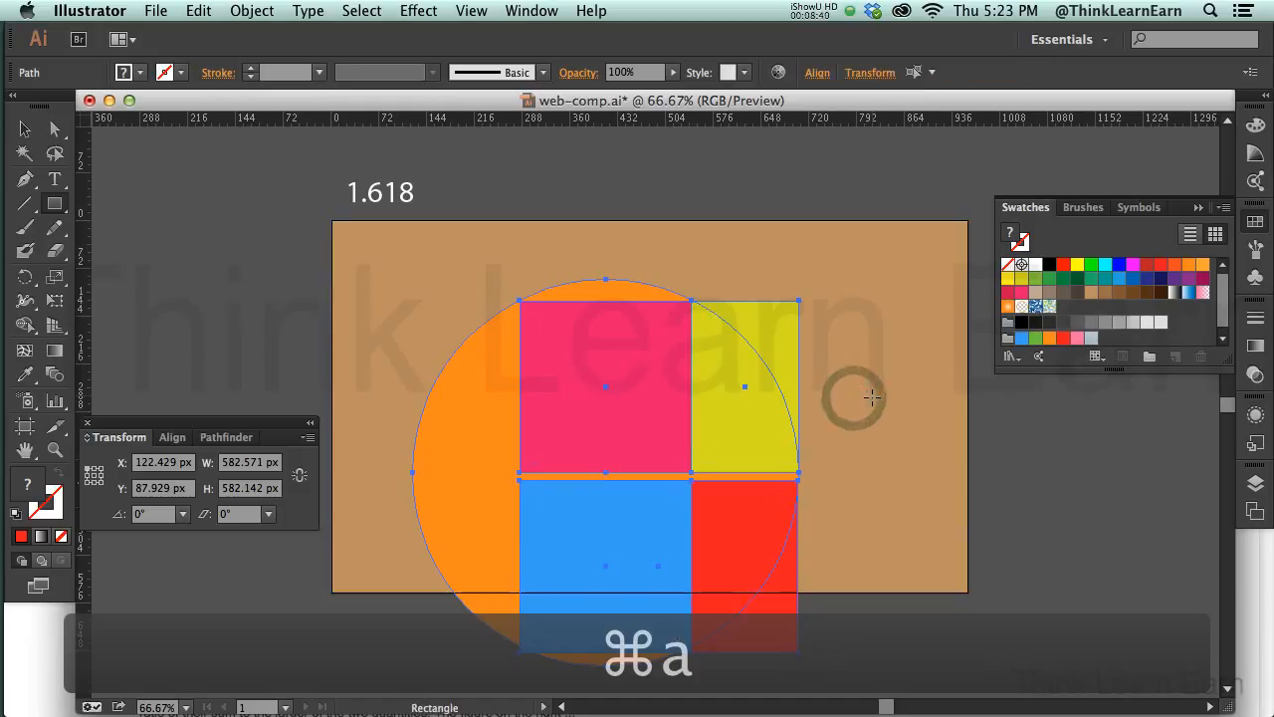
key(Delete)
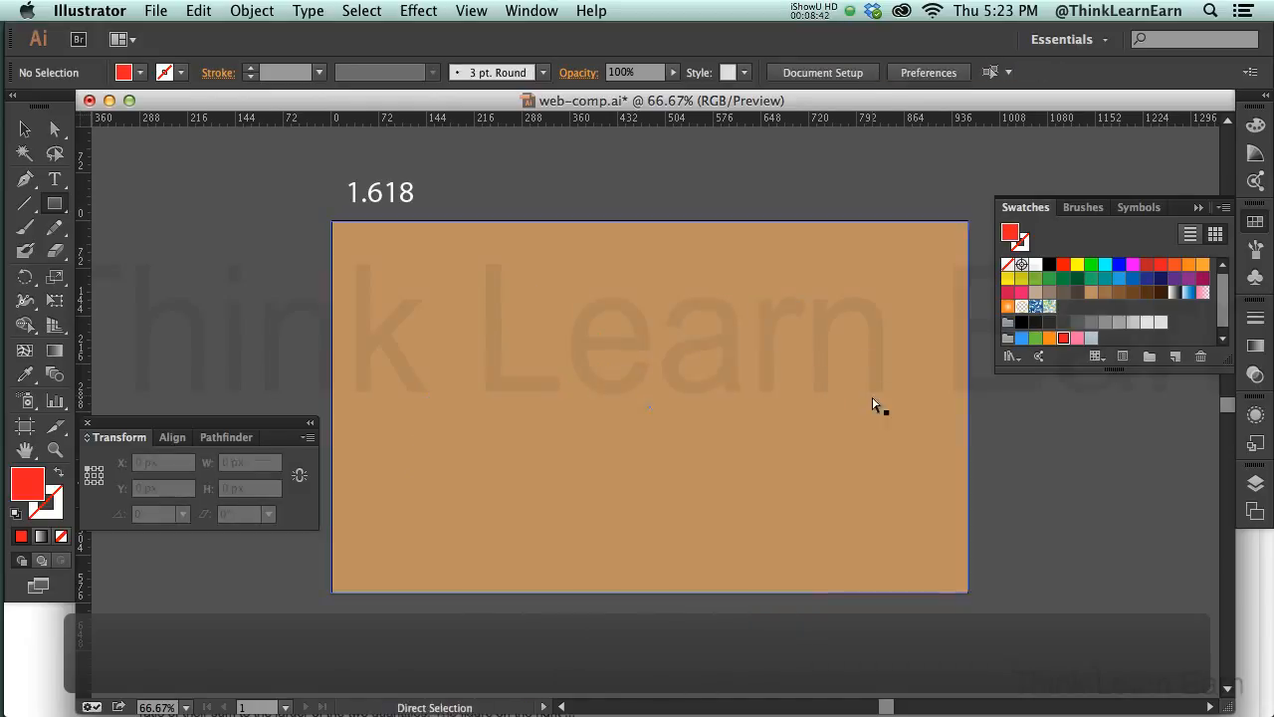
key(super+s)
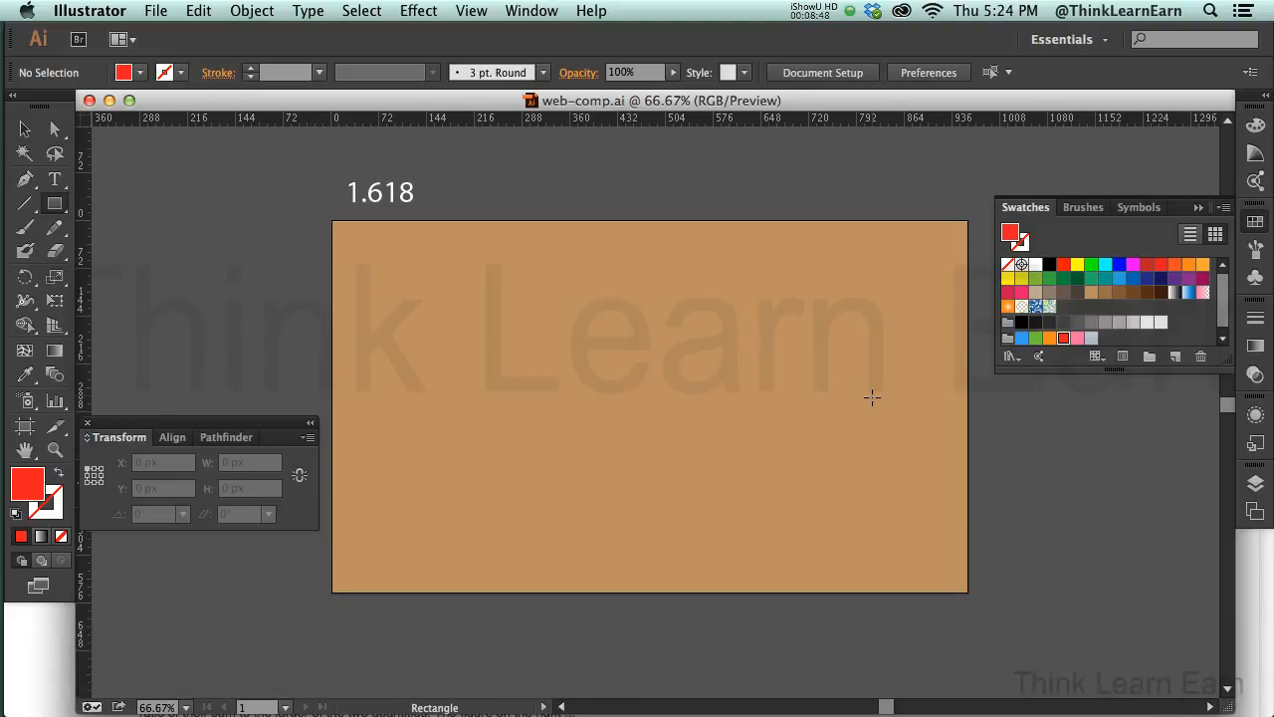
- Copy the brown background rectangle and paste the copy directly in front of it
key(a)
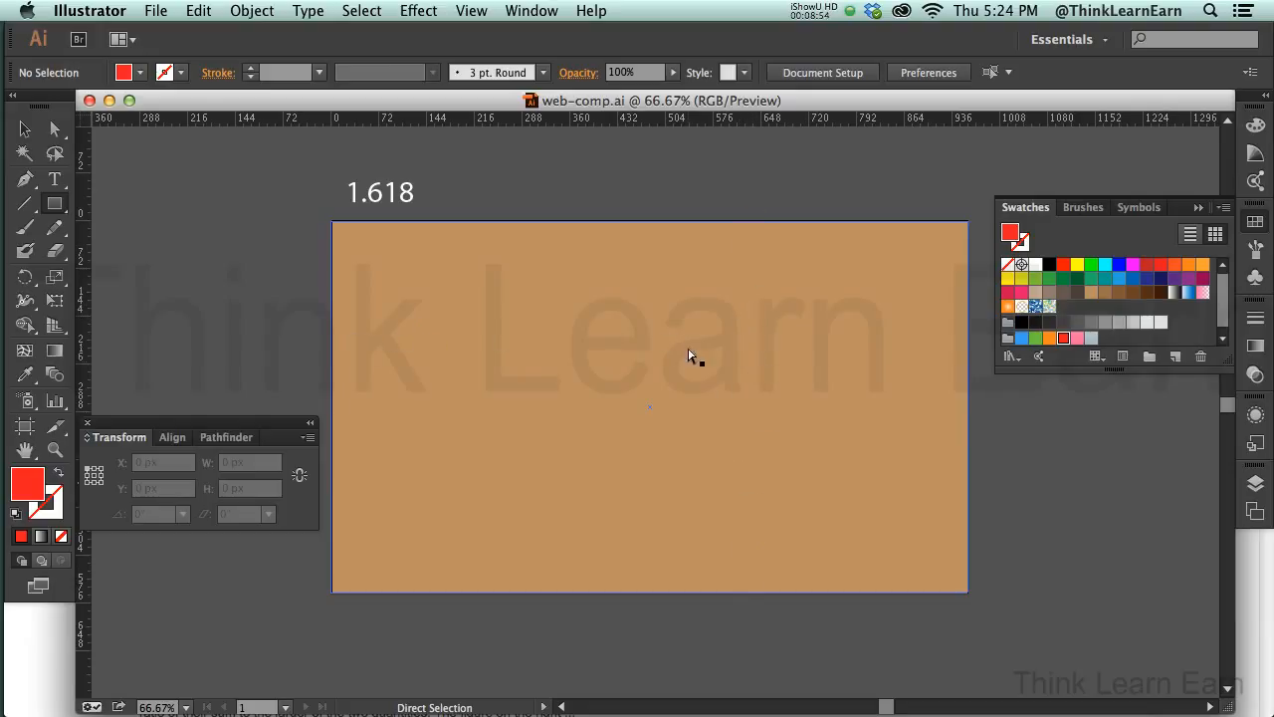
click(747, 343)
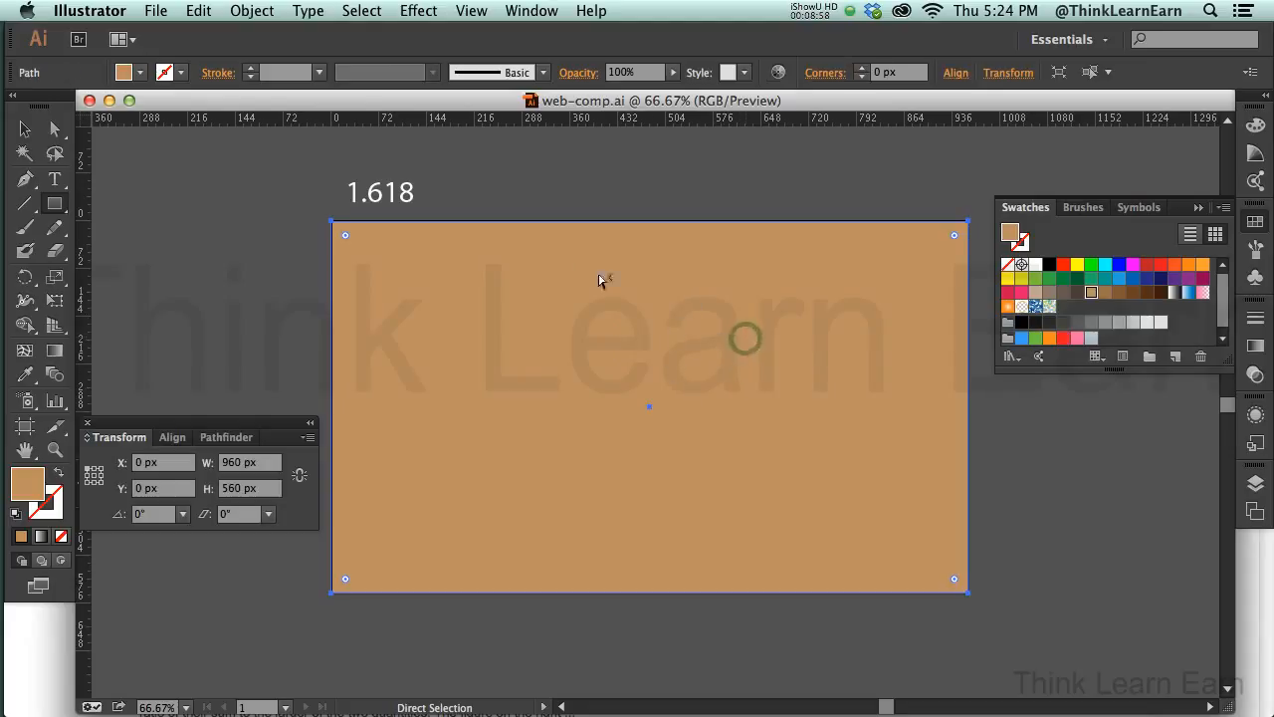
key(super+c)
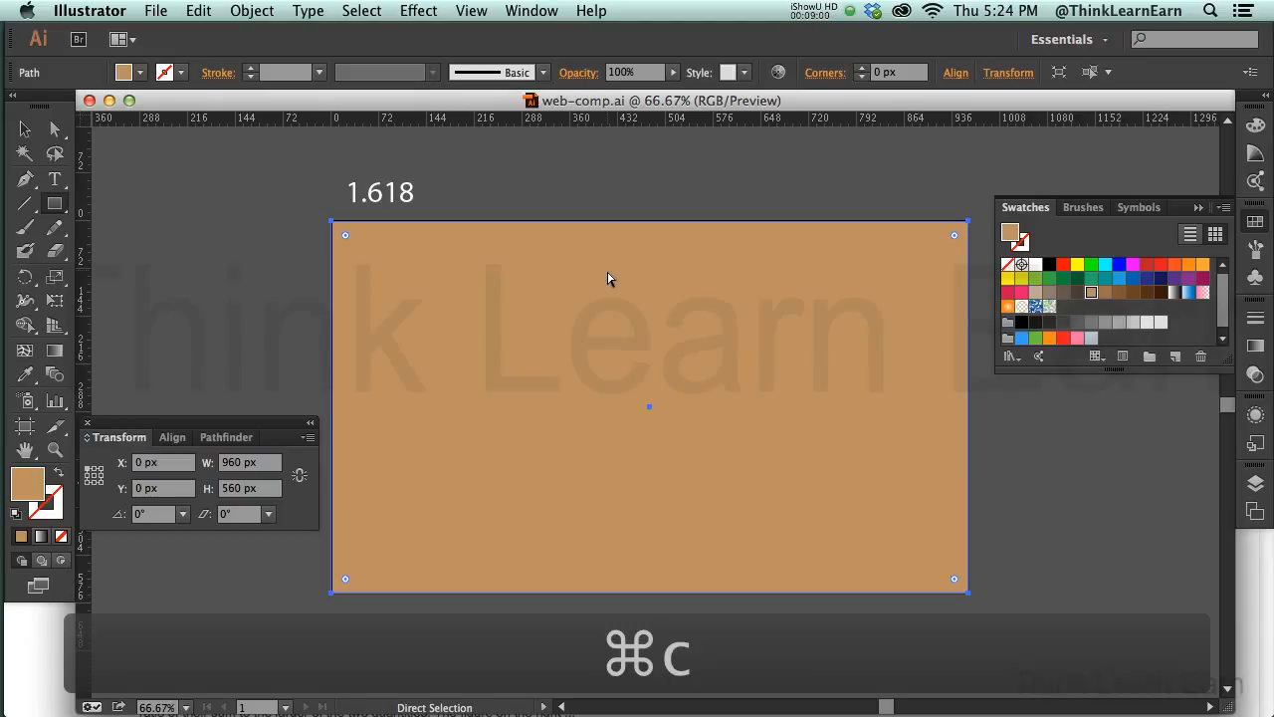
key(super+f)
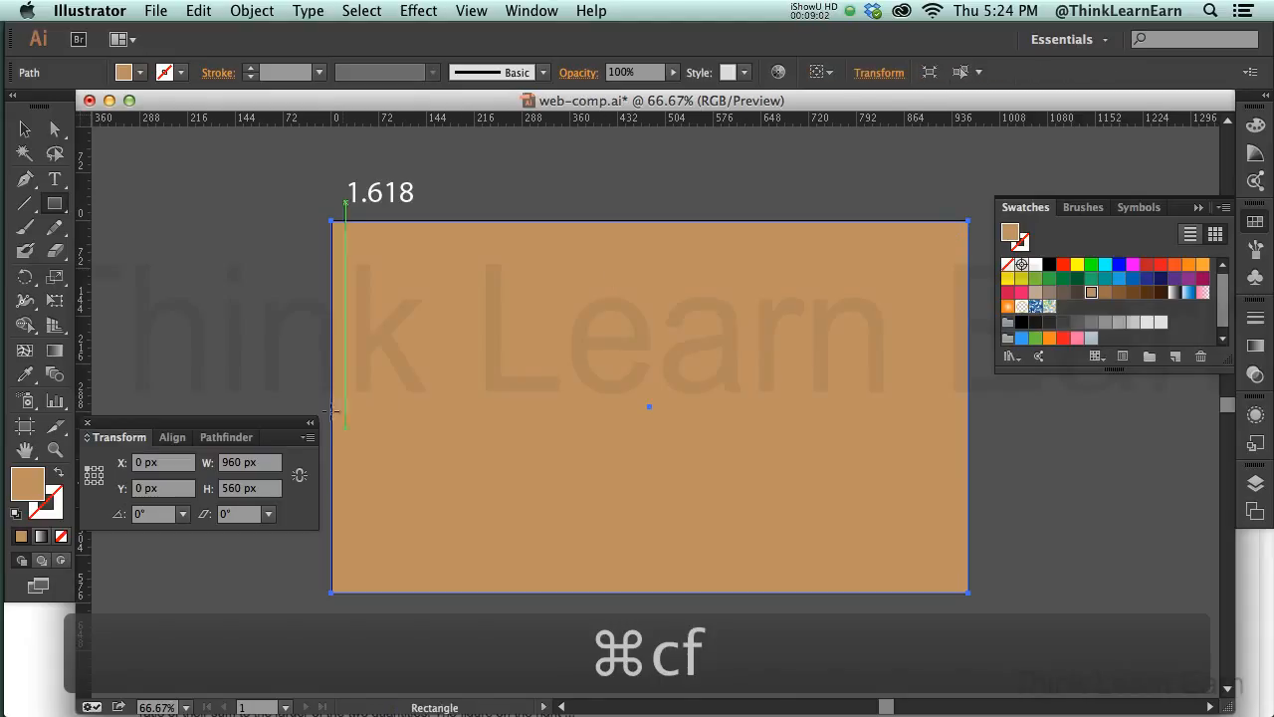
click(275, 462)
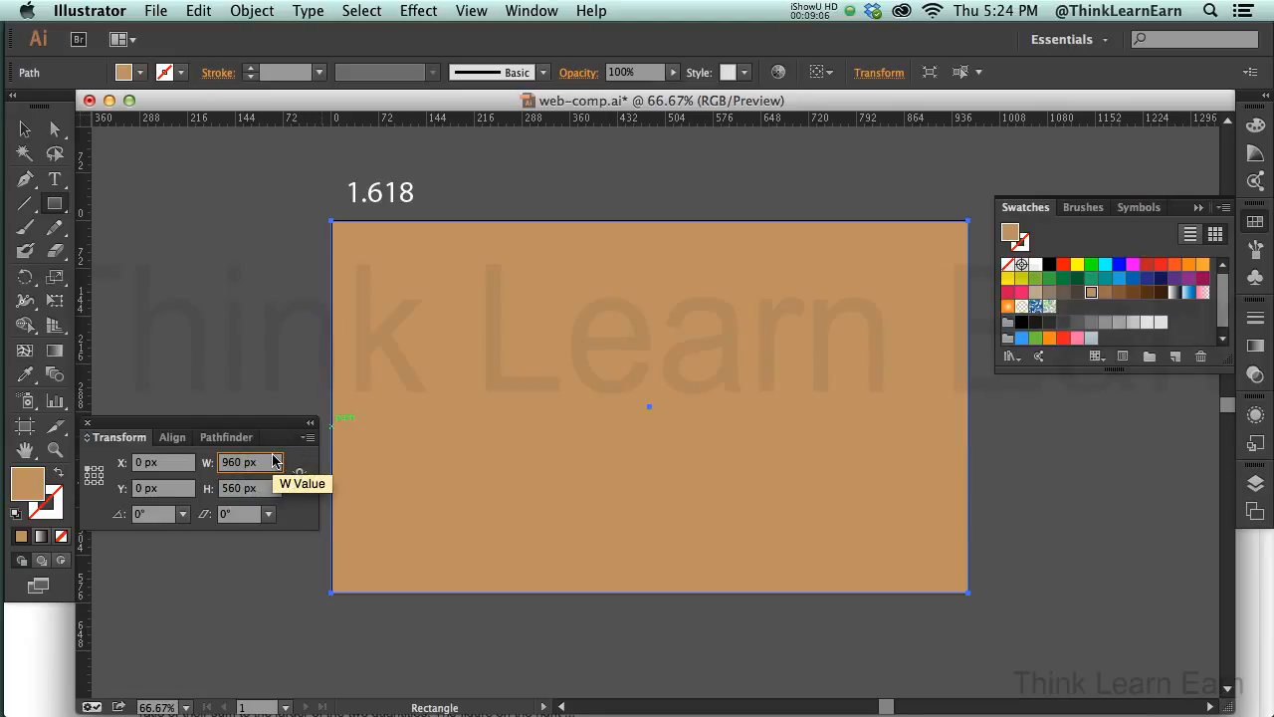
text(/1.168)
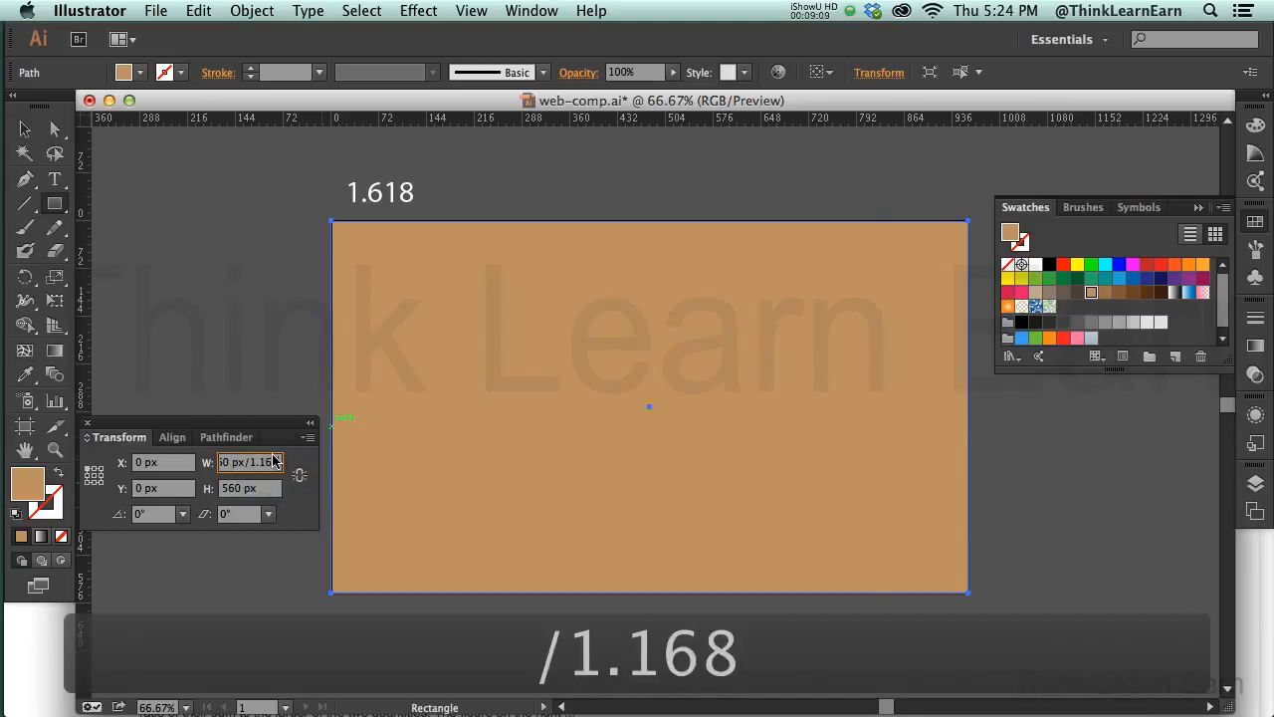
key(Return)
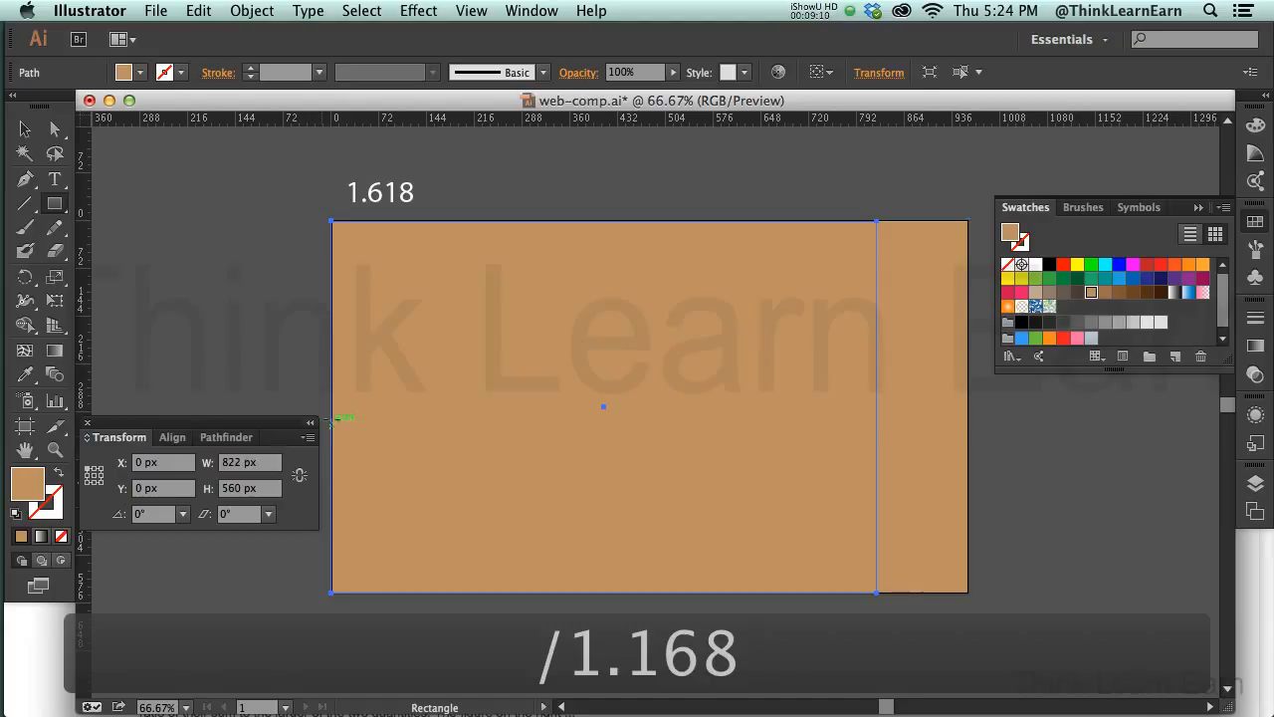
key(super+z)
- Divide the width of the background's copy by 1.618 and place a vertical guide along its right edge
click(266, 462)
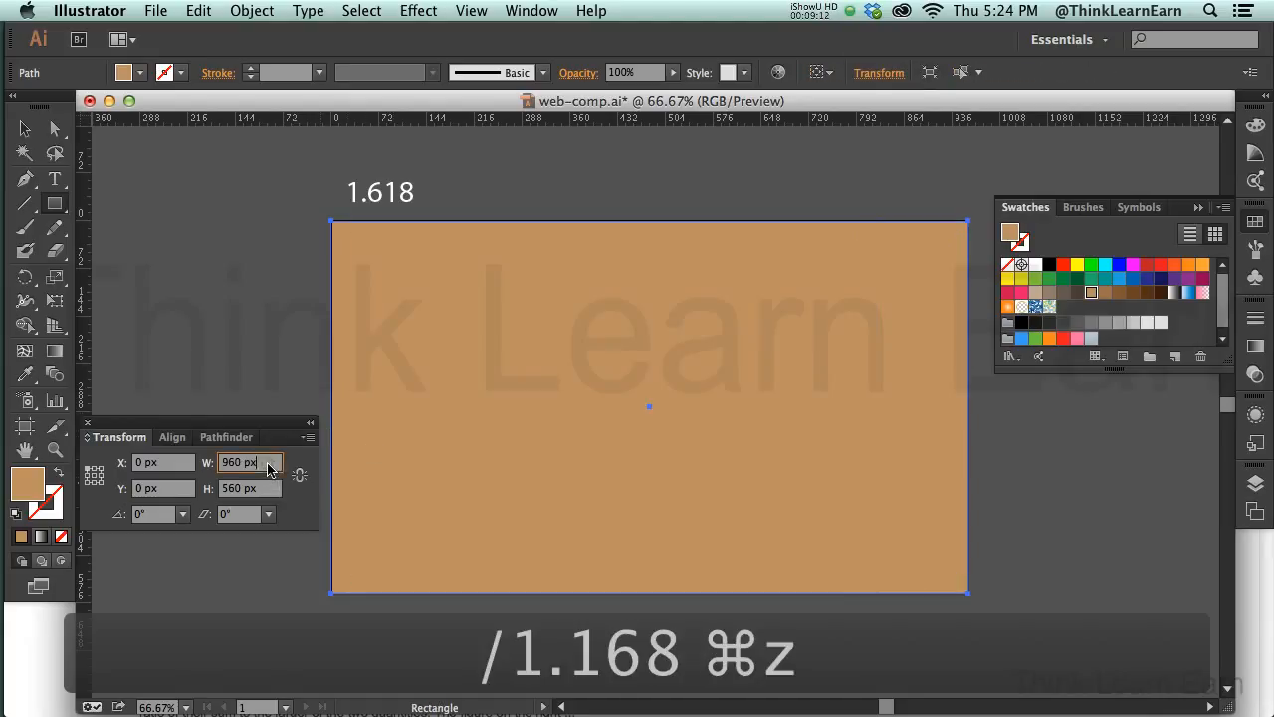
text(/1)
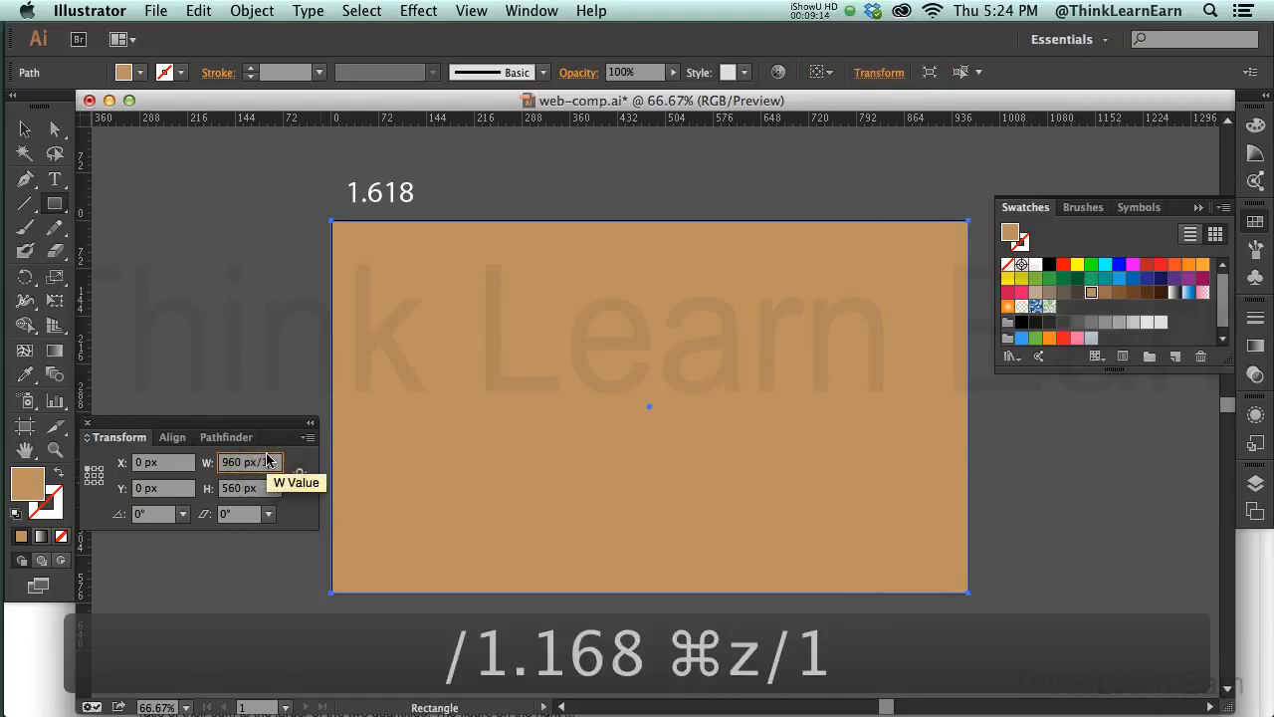
text(.618)
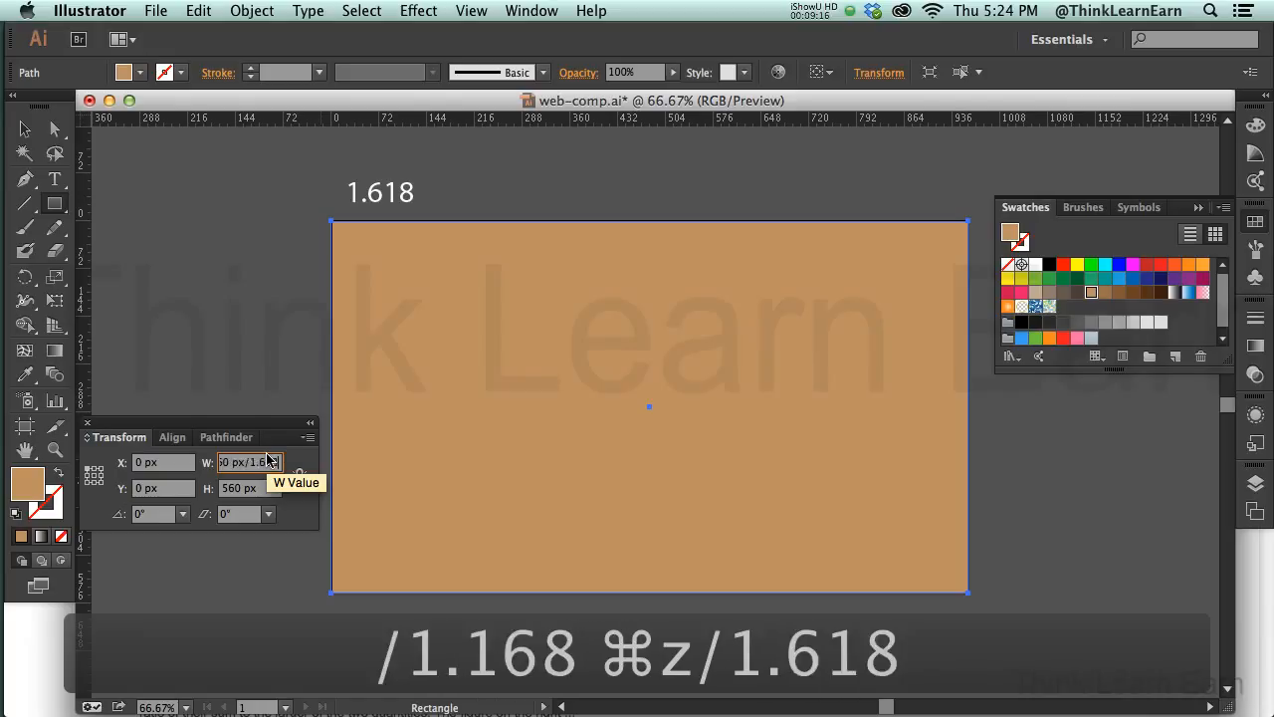
key(Return)
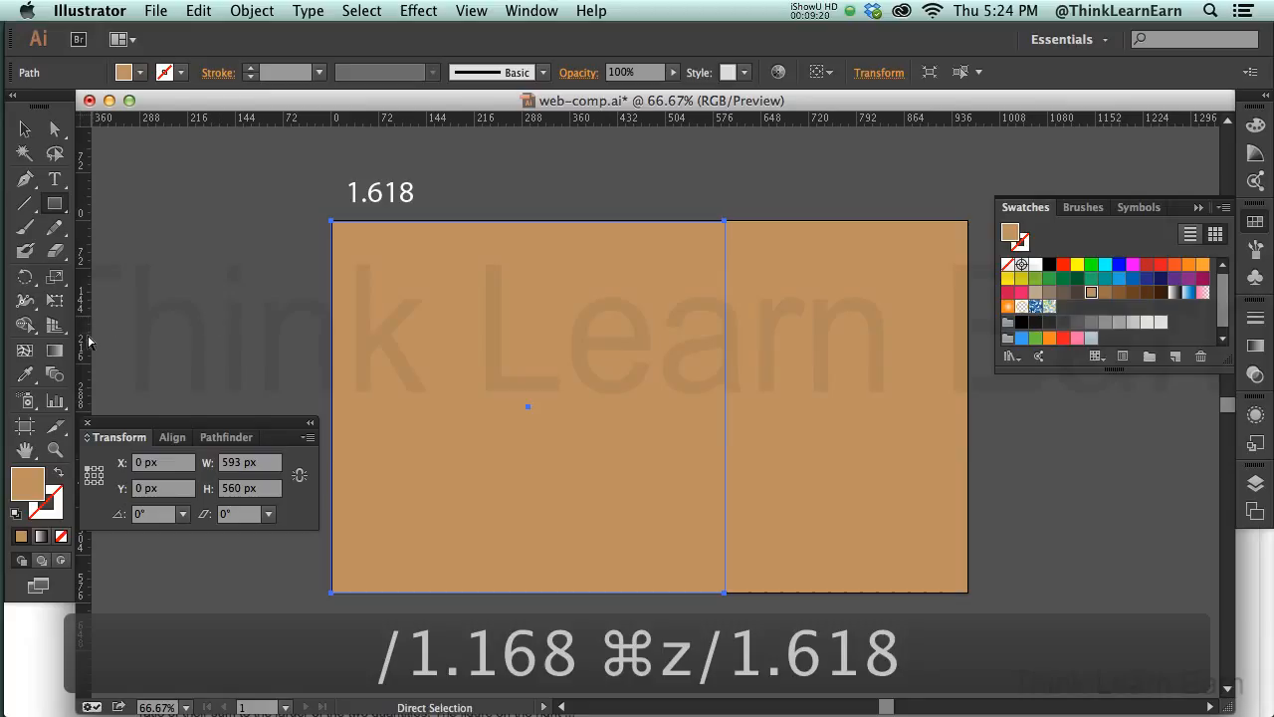
drag(87, 341, 724, 373)
- Delete the narrowed copy, keeping the full-width brown background and the guide, and save the document
click(657, 353)
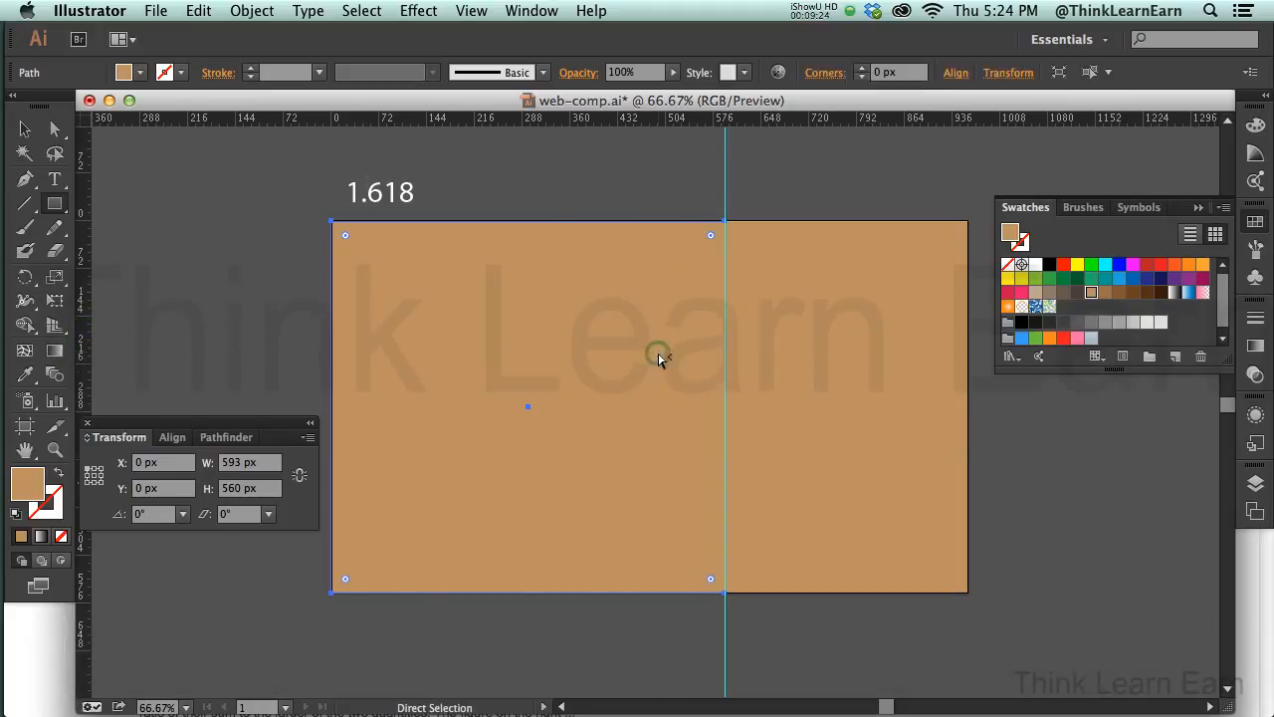
key(super+s)
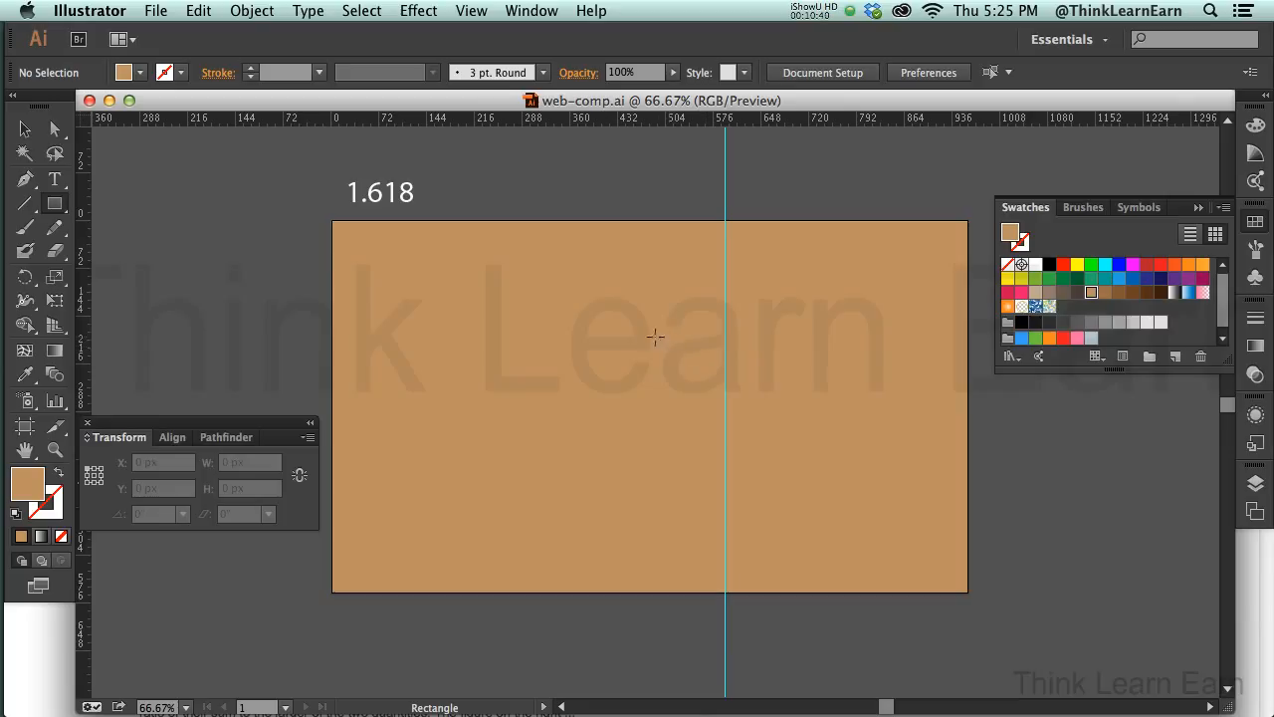
- Check whether guides are locked without changing the setting, and save the document
click(606, 339)
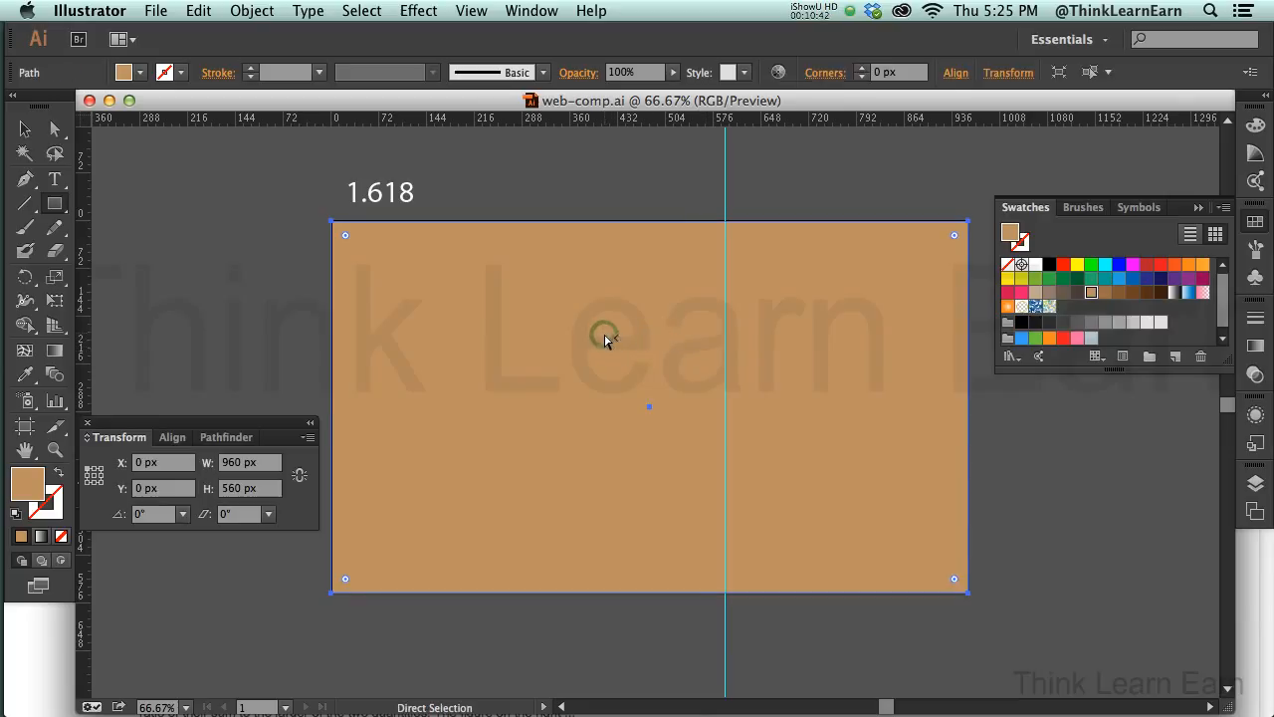
click(697, 149)
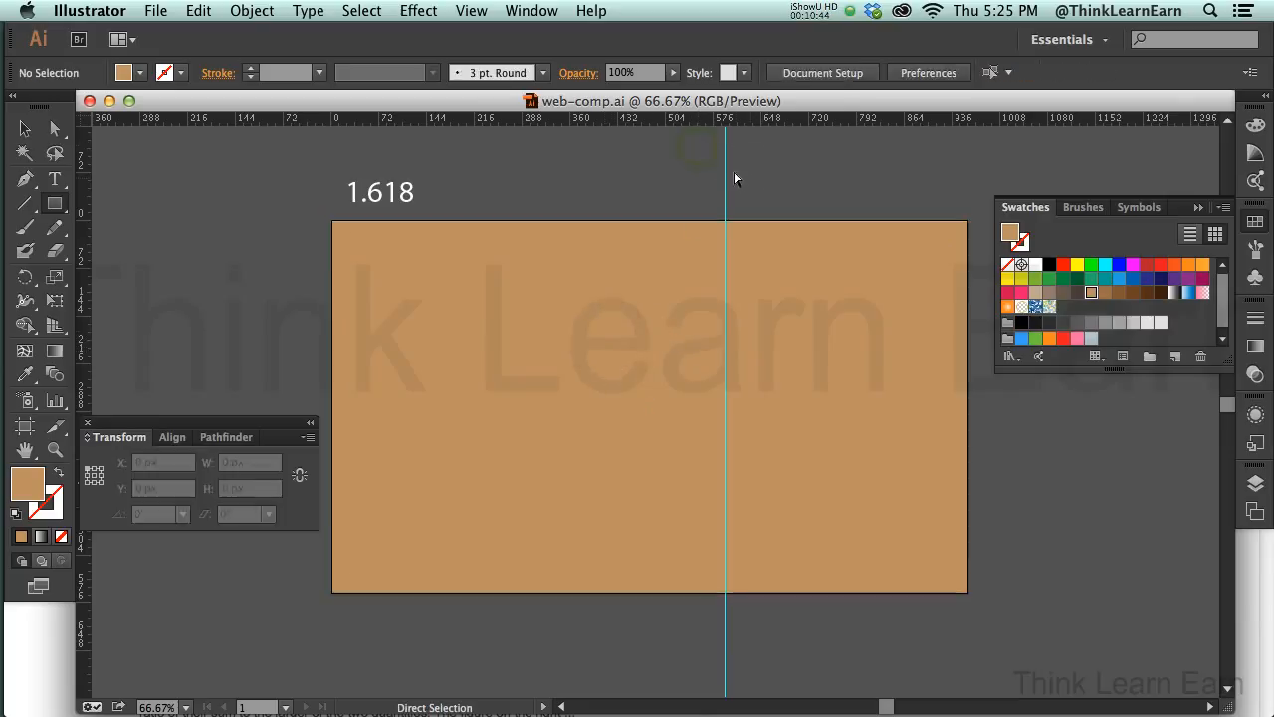
click(470, 12)
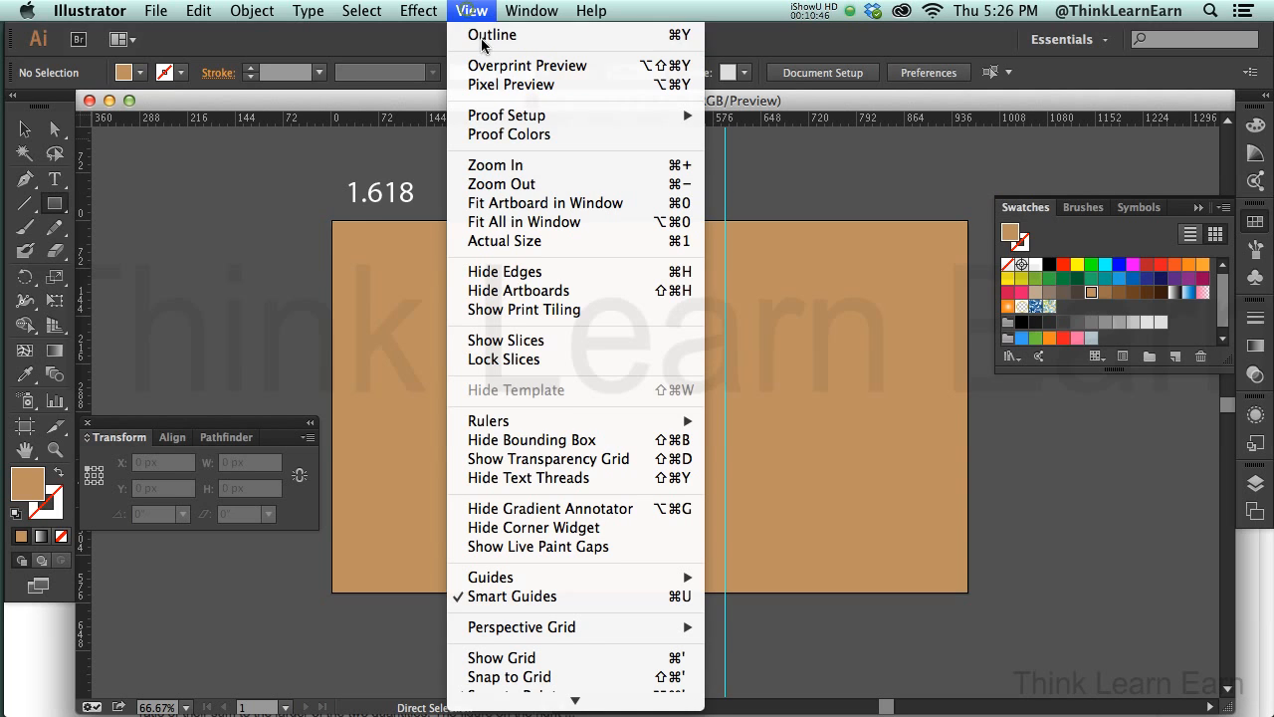
mouse_move(617, 577)
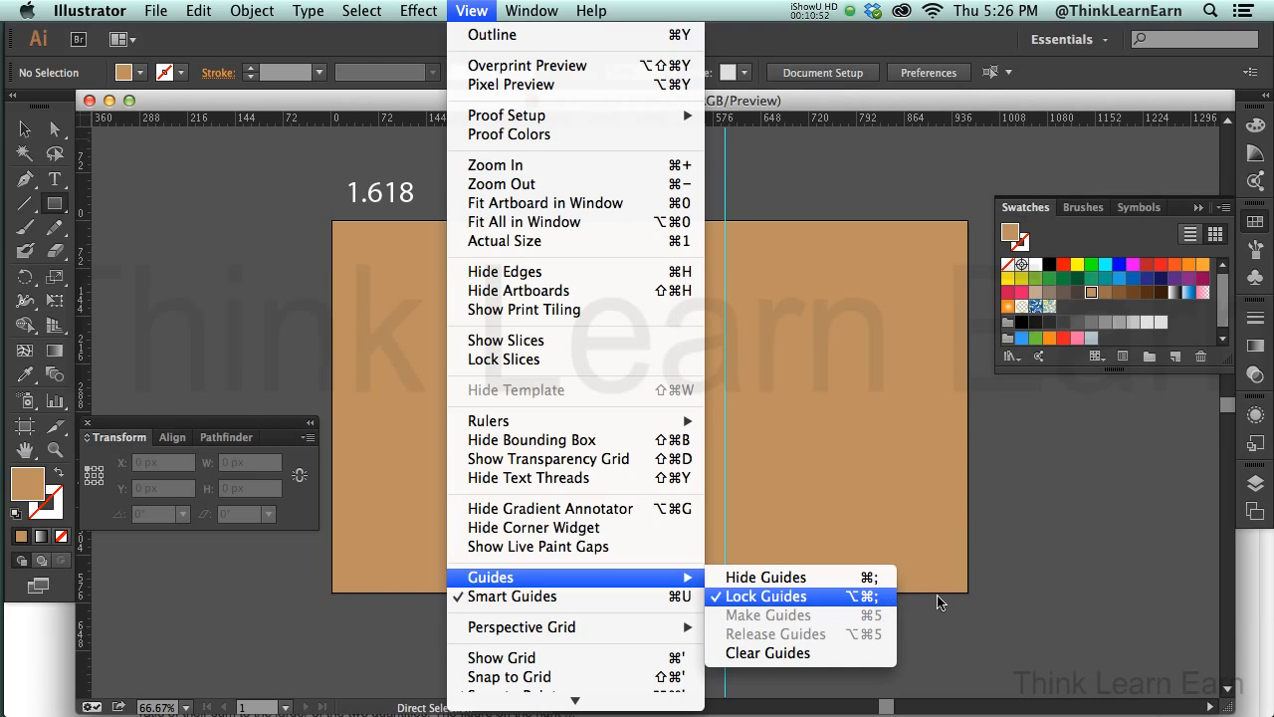
click(1018, 597)
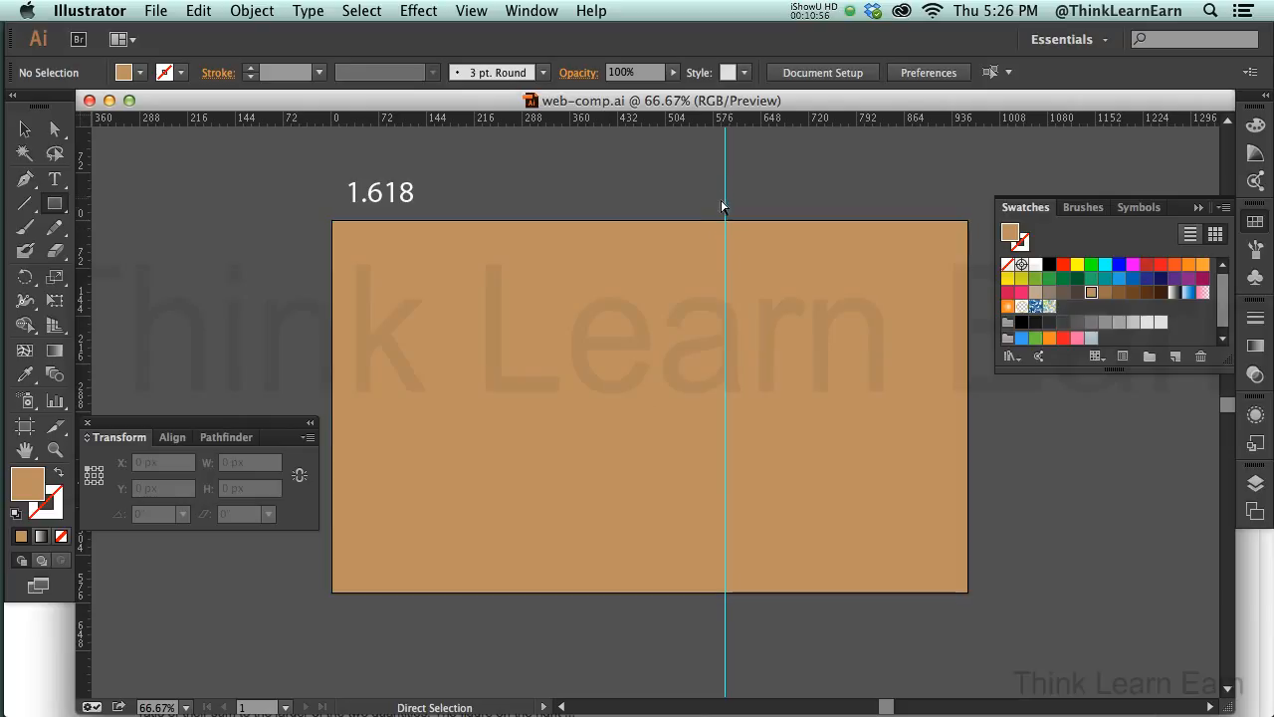
key(super+s)
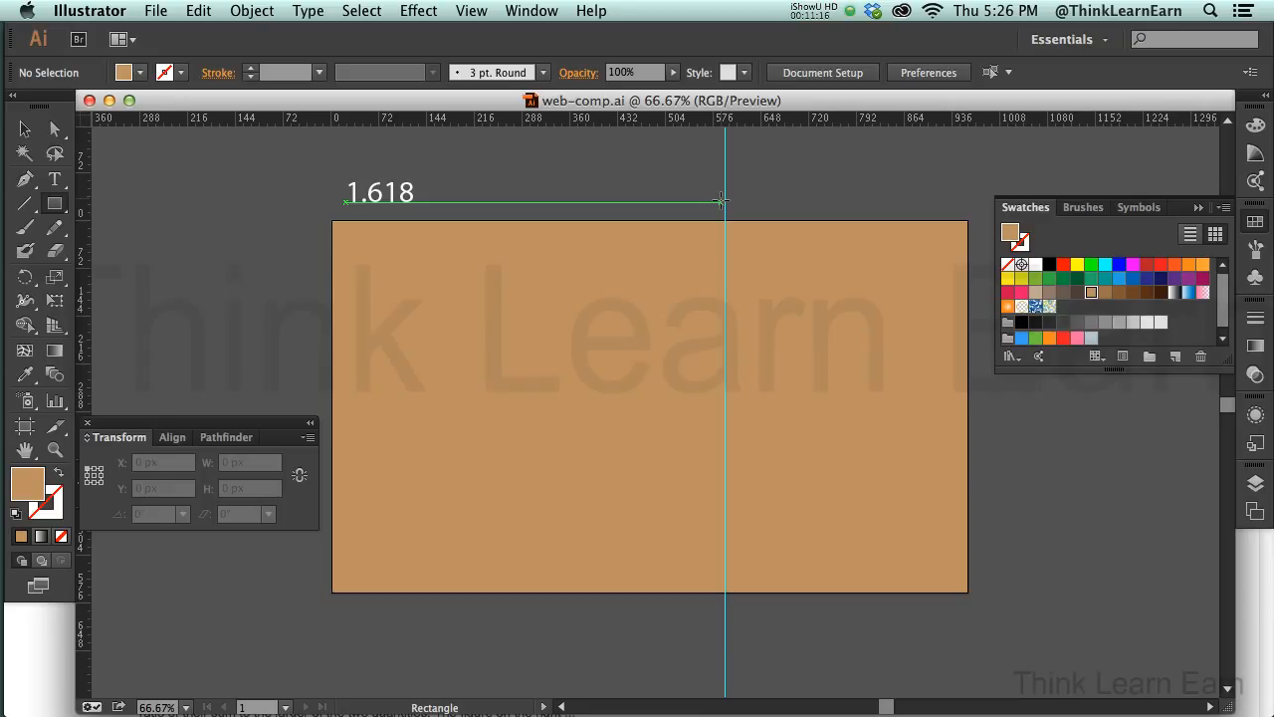
- Set up Split Into Grid for the brown background rectangle with 3 rows and a 20 px row gutter
super+click(631, 270)
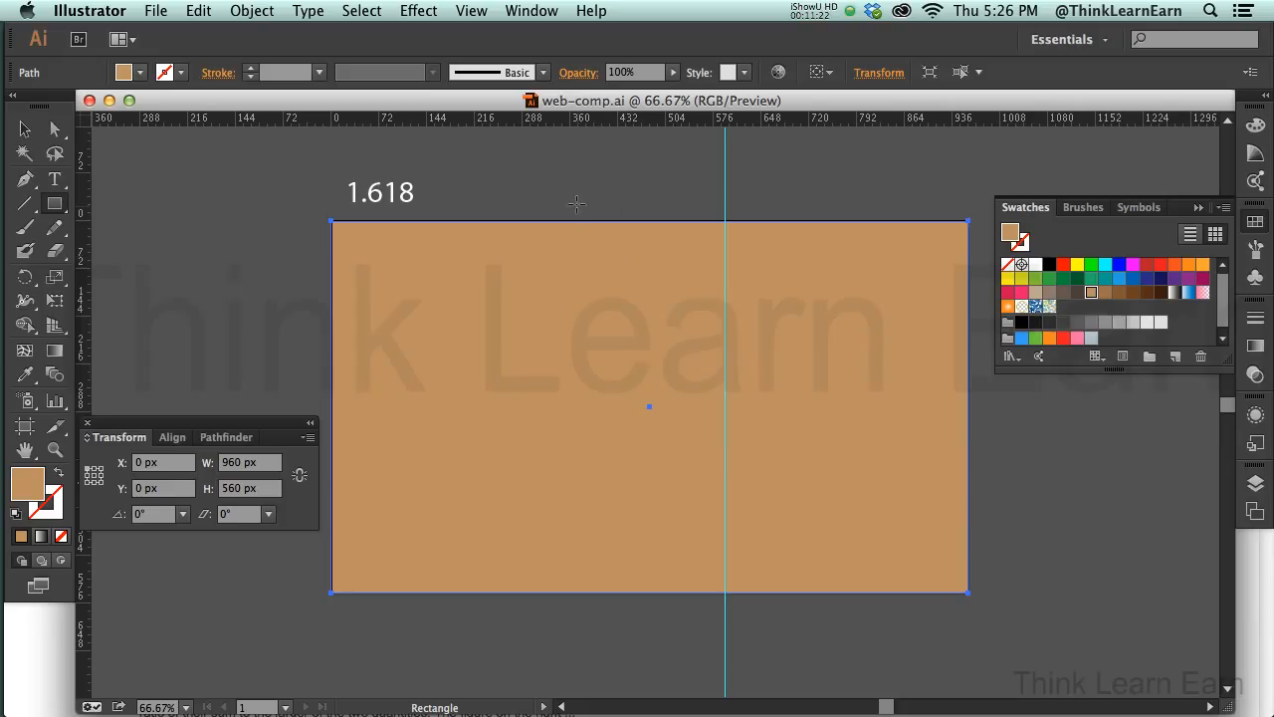
click(257, 10)
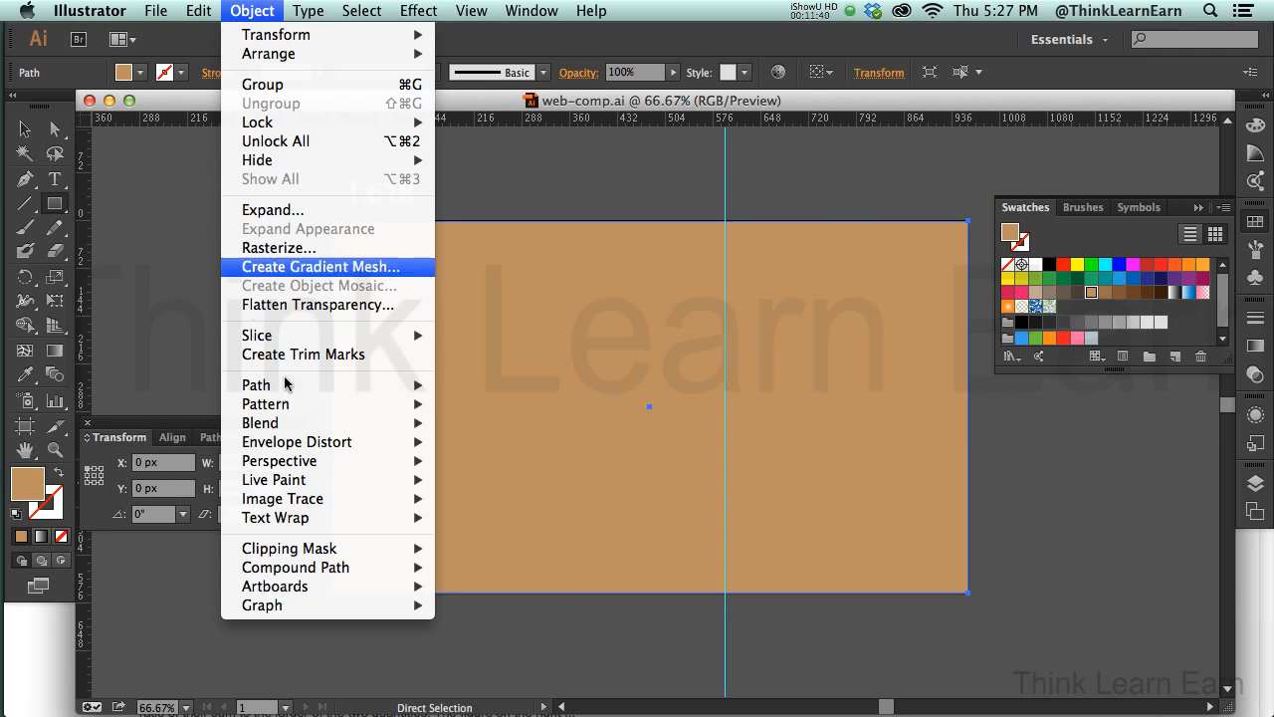
mouse_move(328, 386)
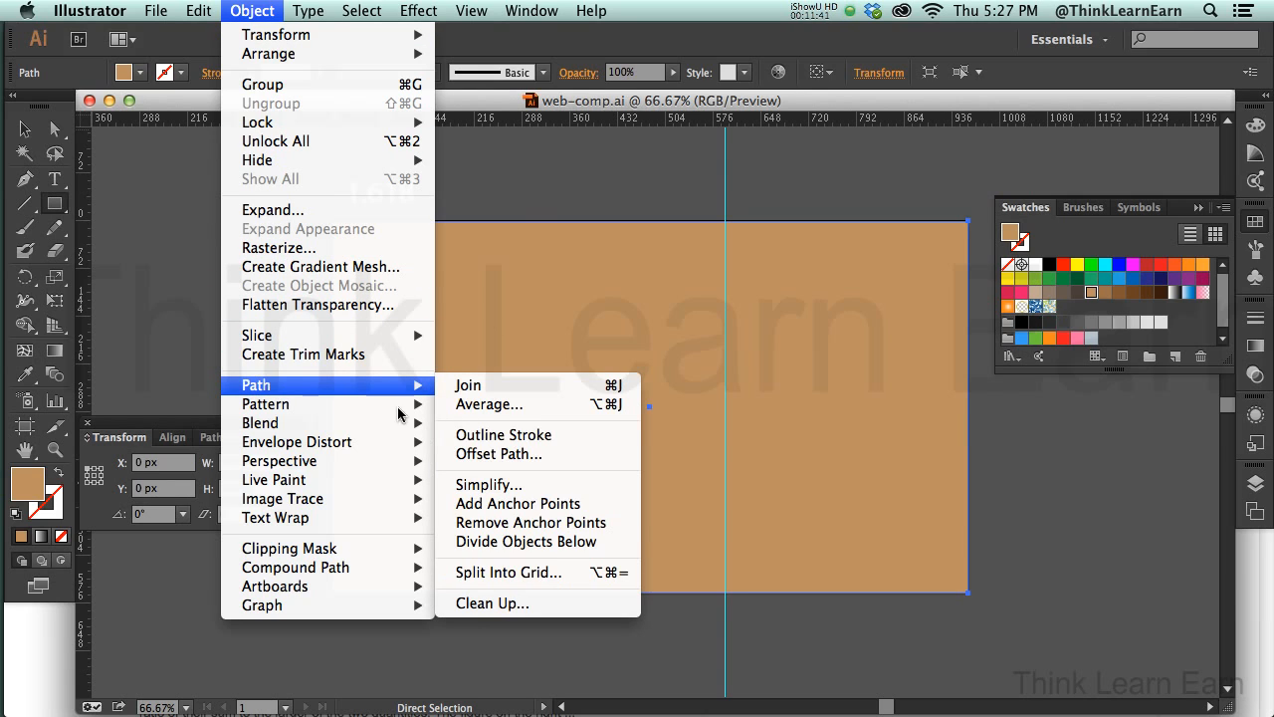
click(511, 574)
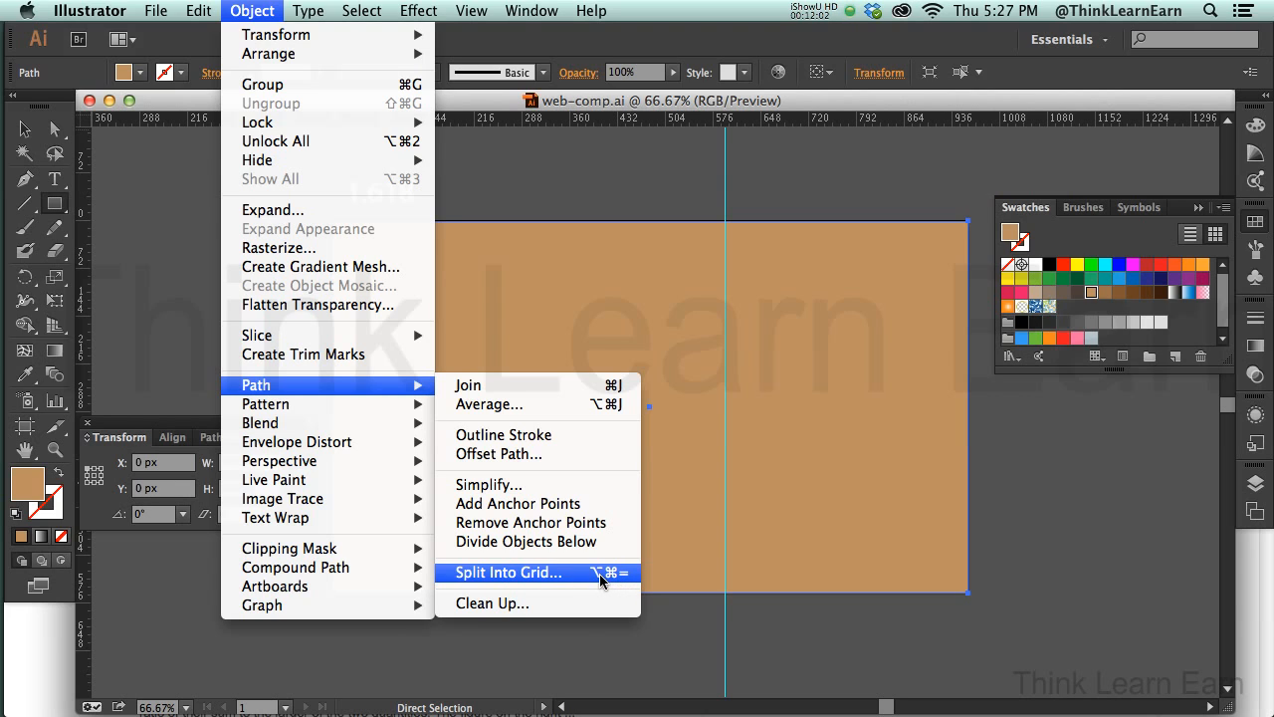
click(265, 14)
click(438, 286)
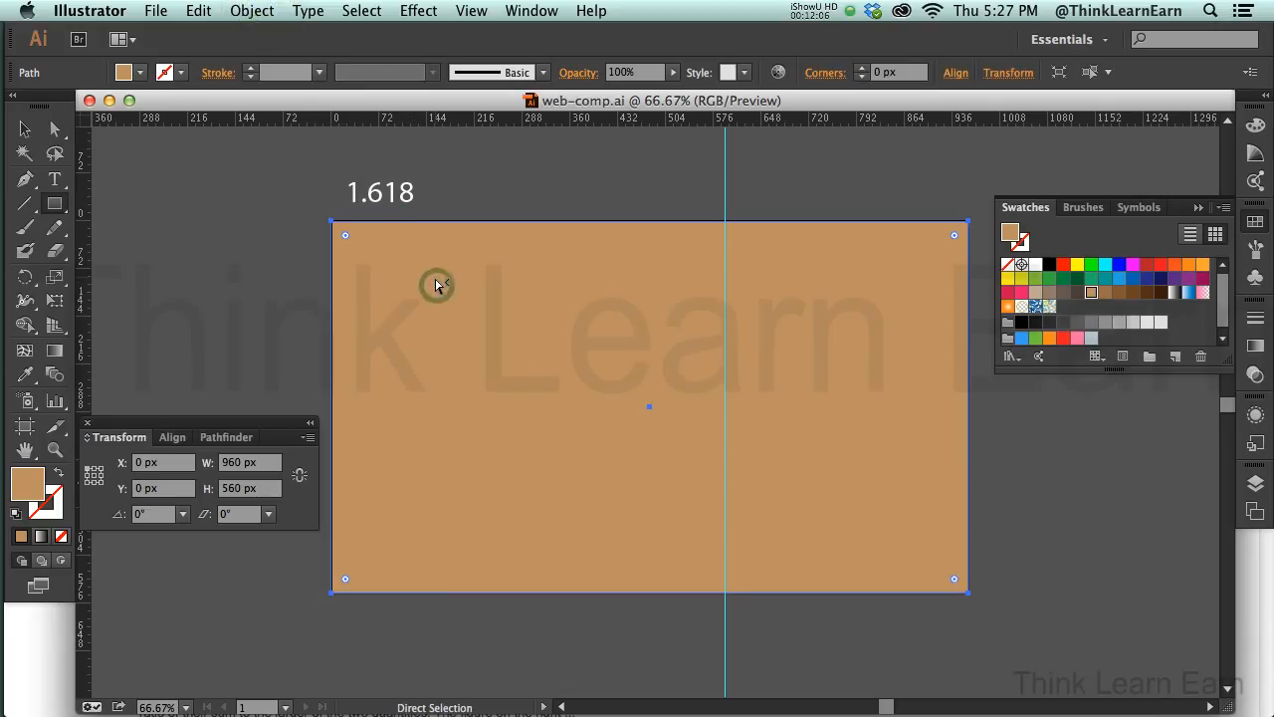
key(alt+super+equal)
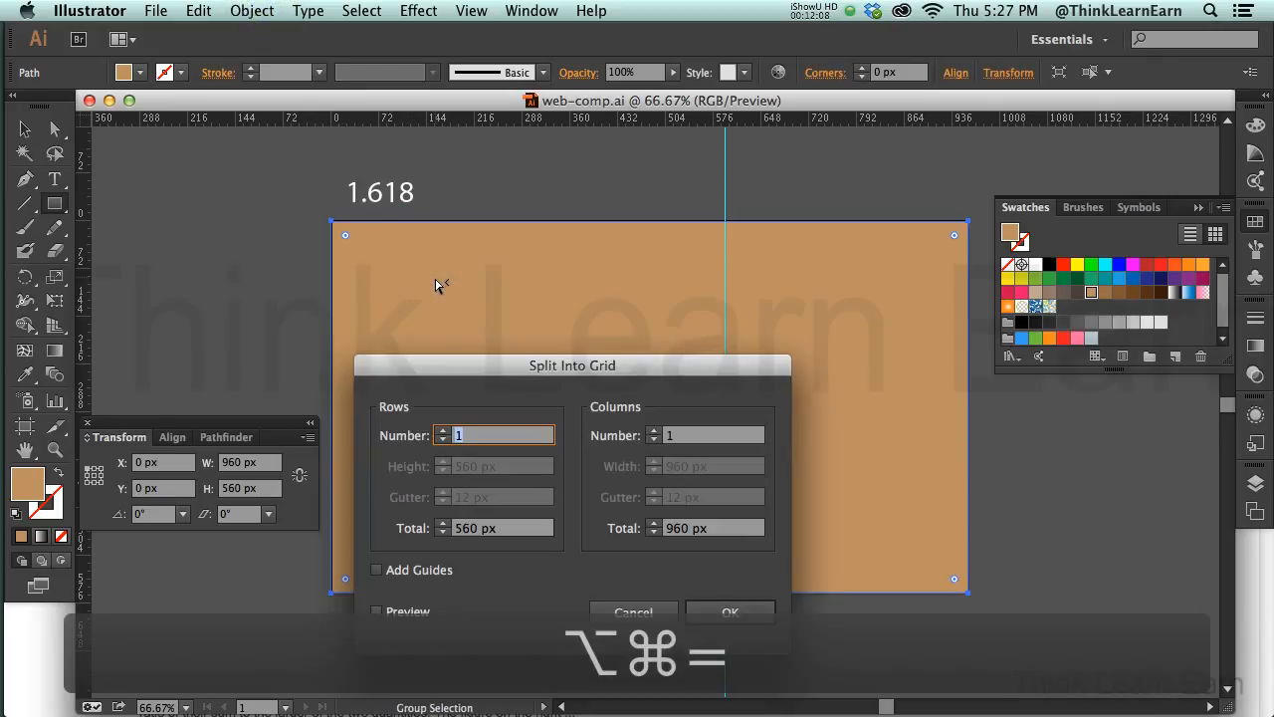
drag(471, 374, 482, 351)
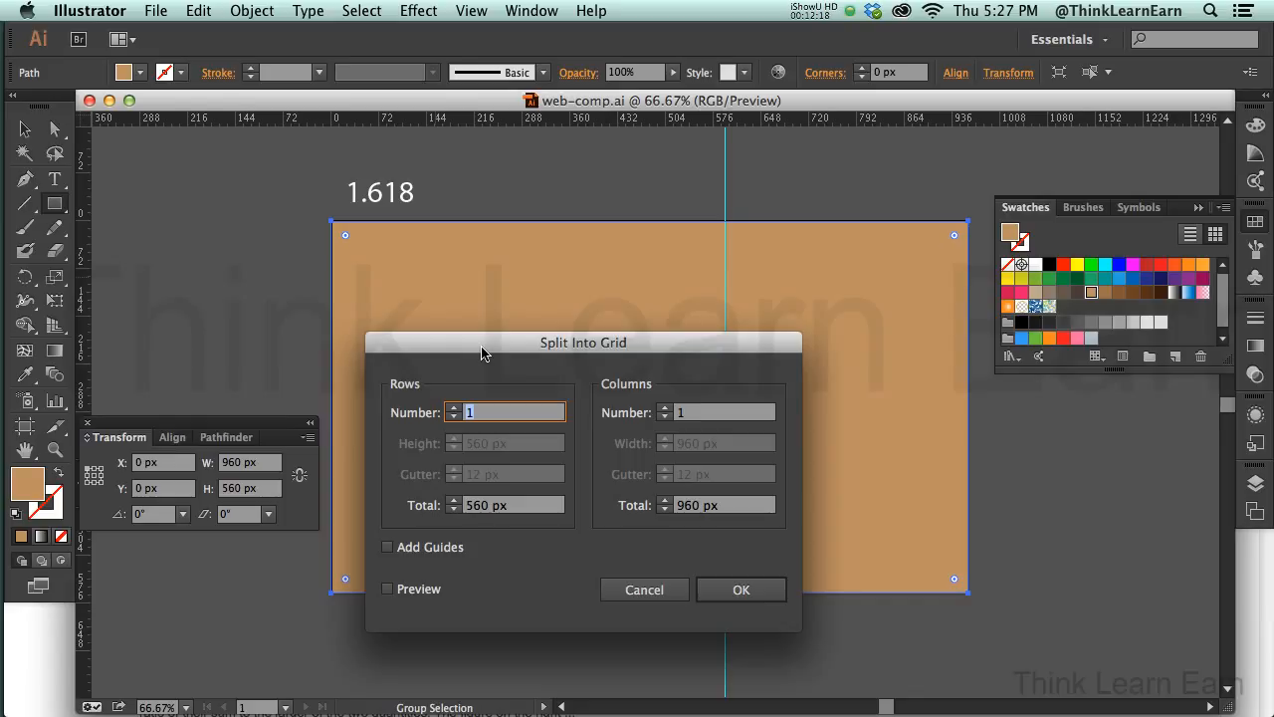
text(3)
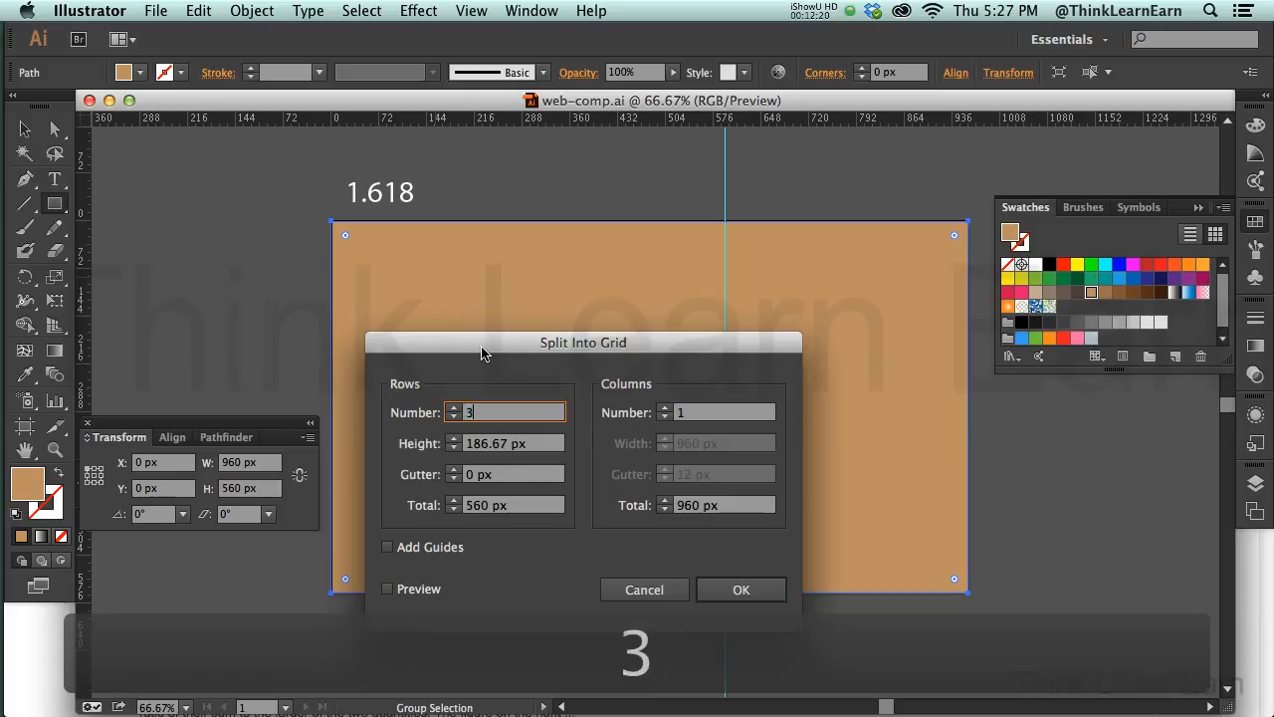
key(Tab)
key(Tab)
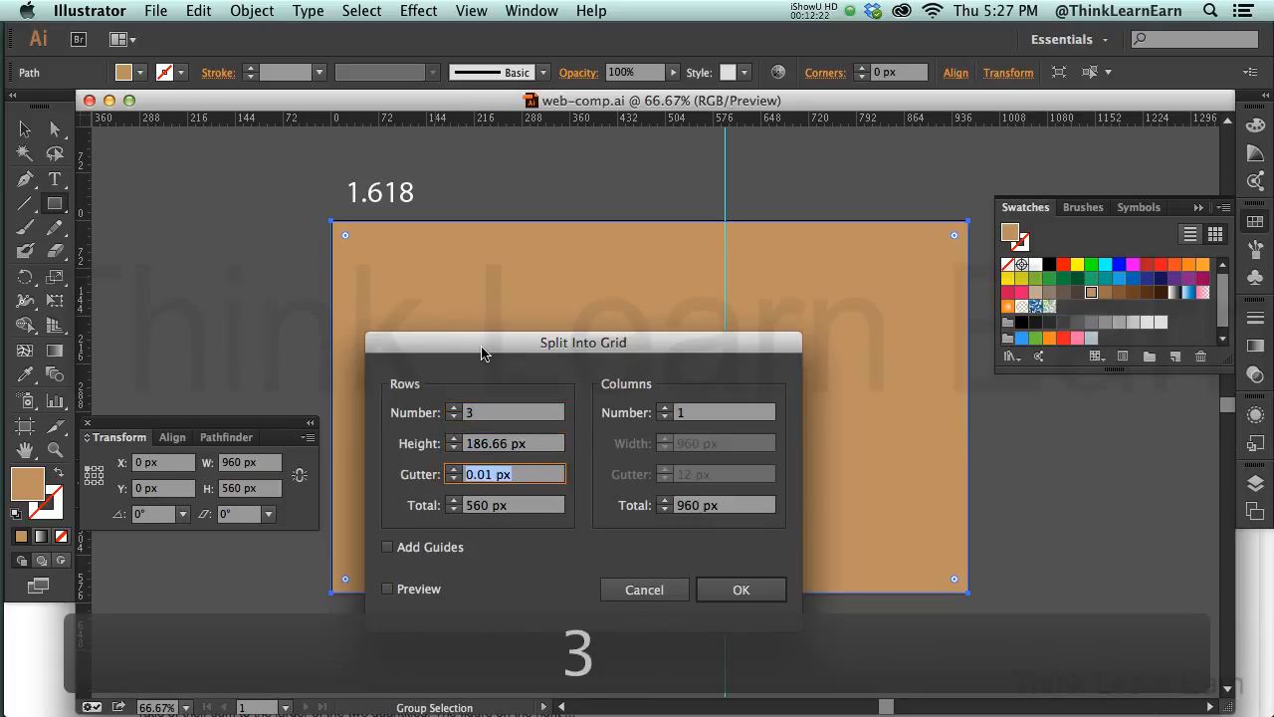
text(20)
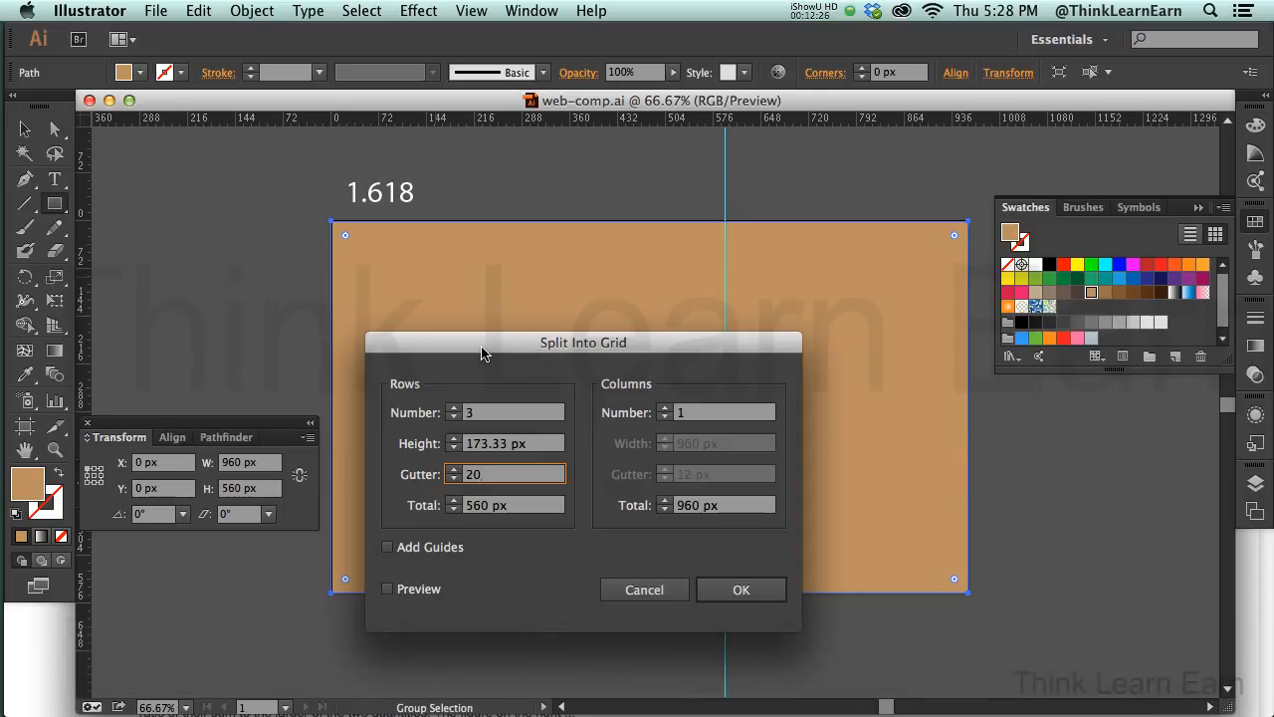
key(Tab)
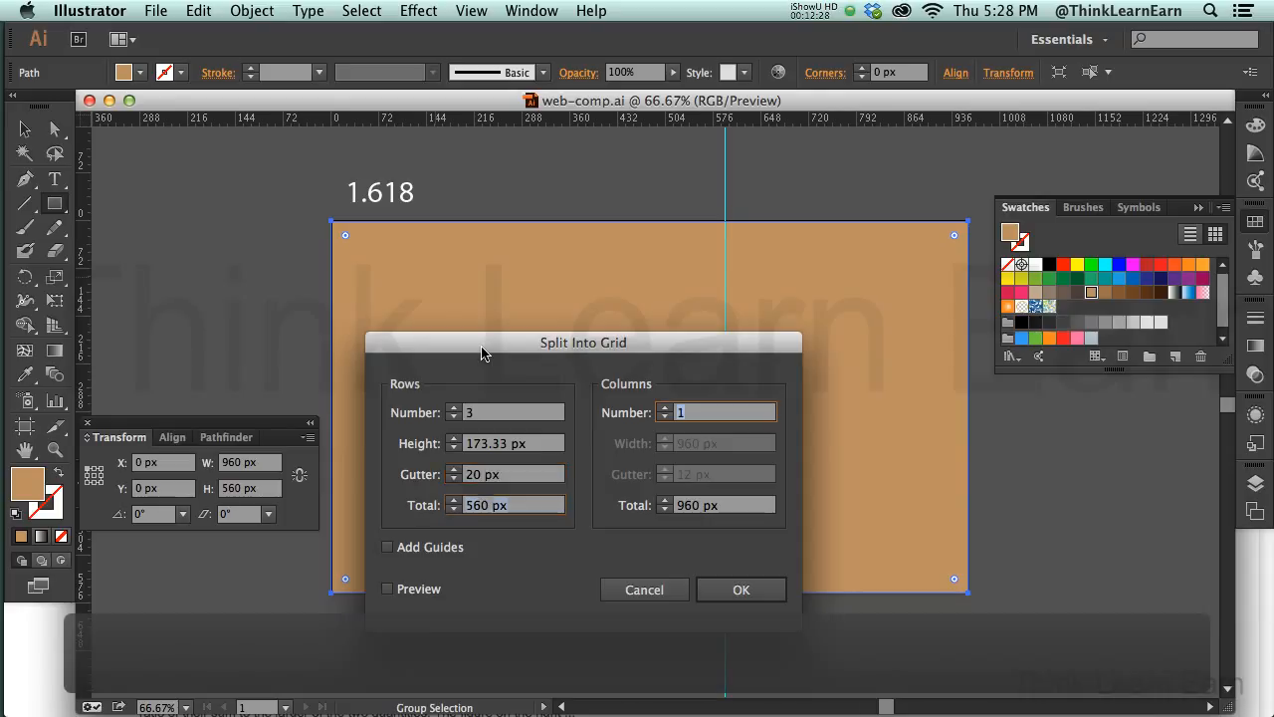
- Split the background into 12 columns with a 20 px column gutter, and save the document
text(12)
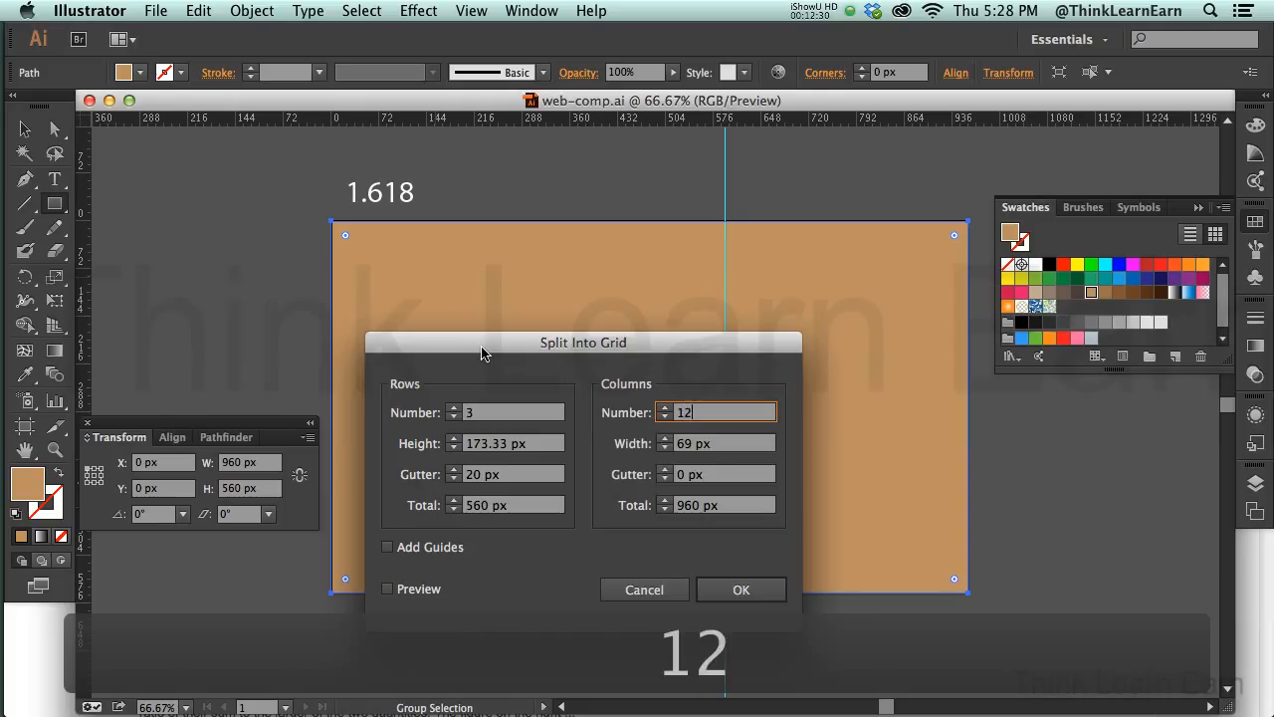
key(Tab)
key(Tab)
text(20)
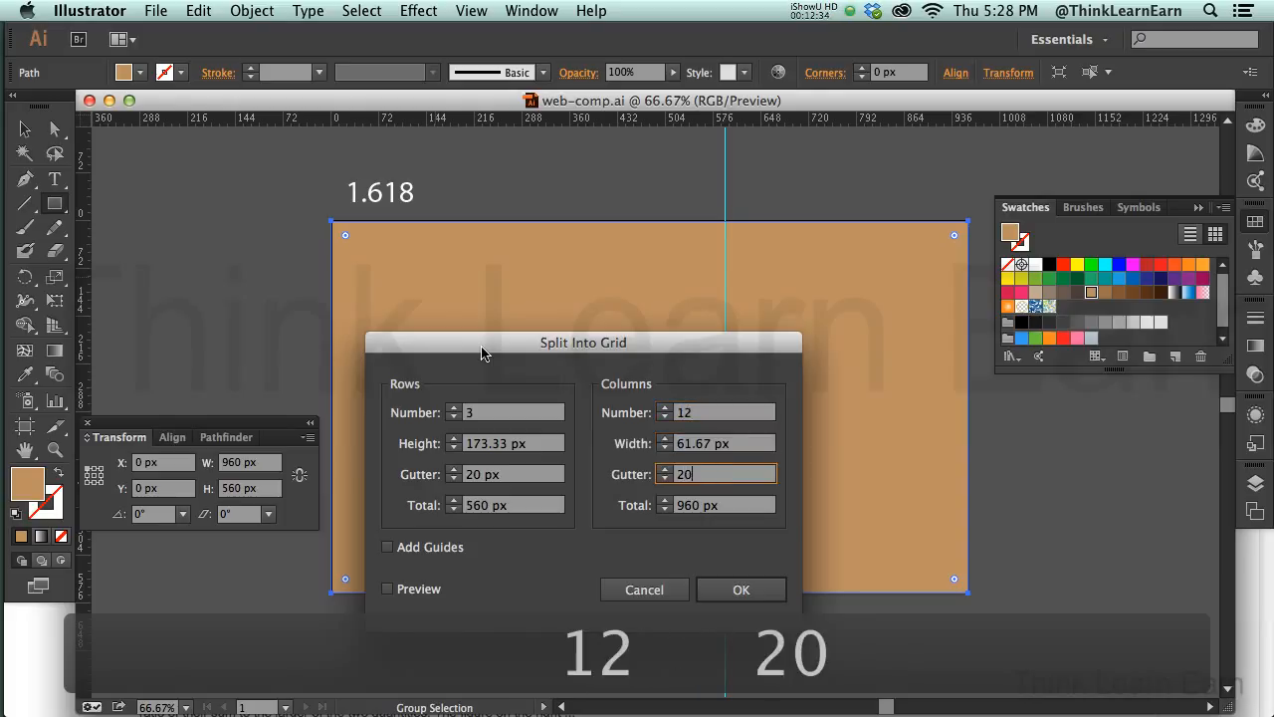
key(Return)
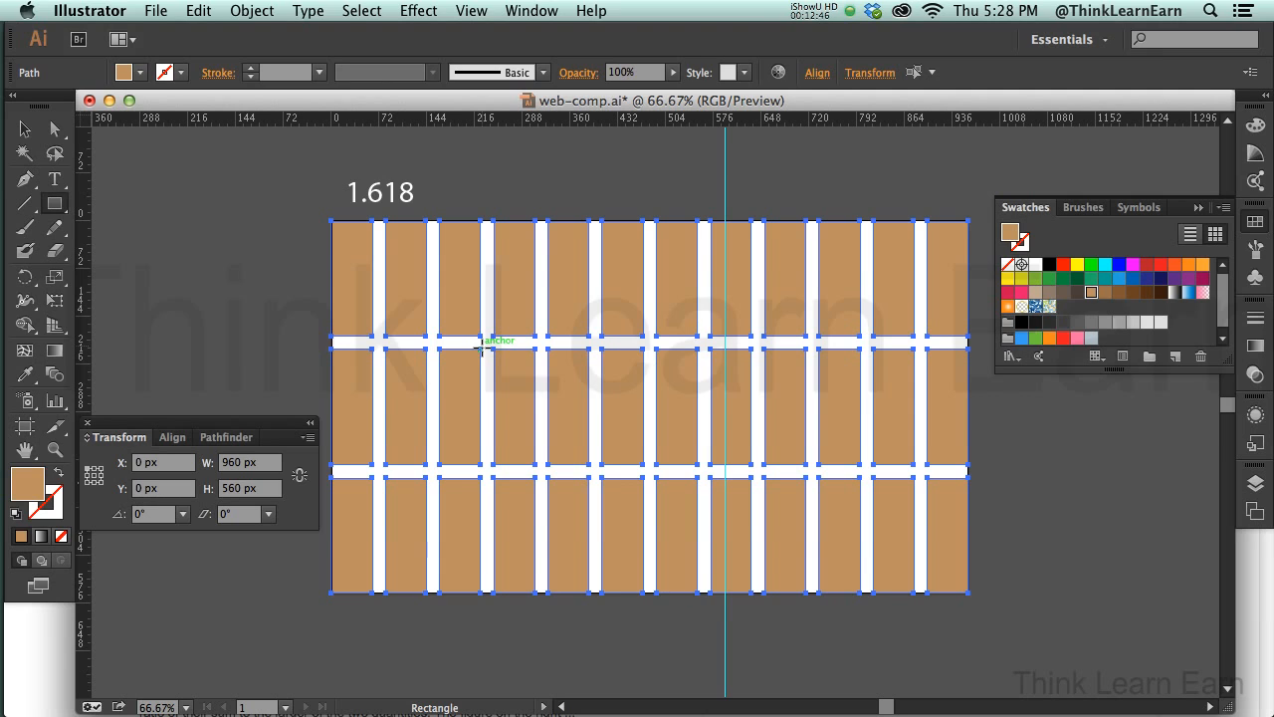
key(super+s)
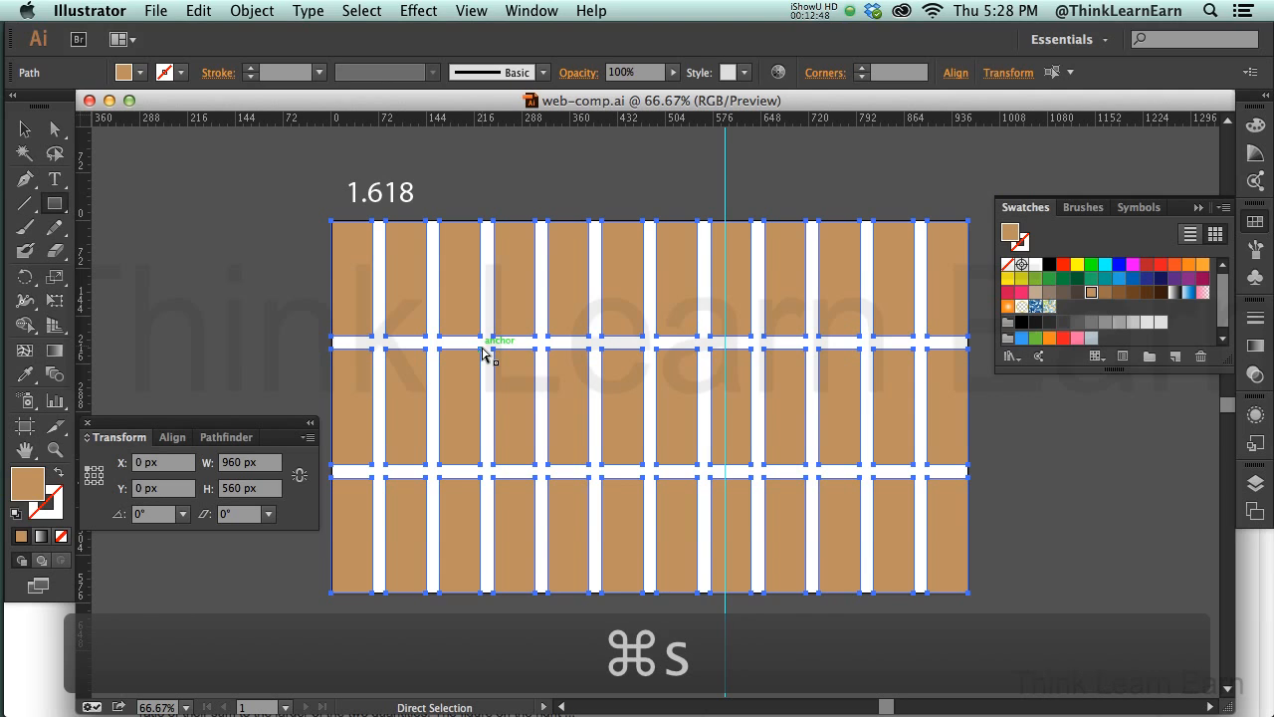
super+click(505, 186)
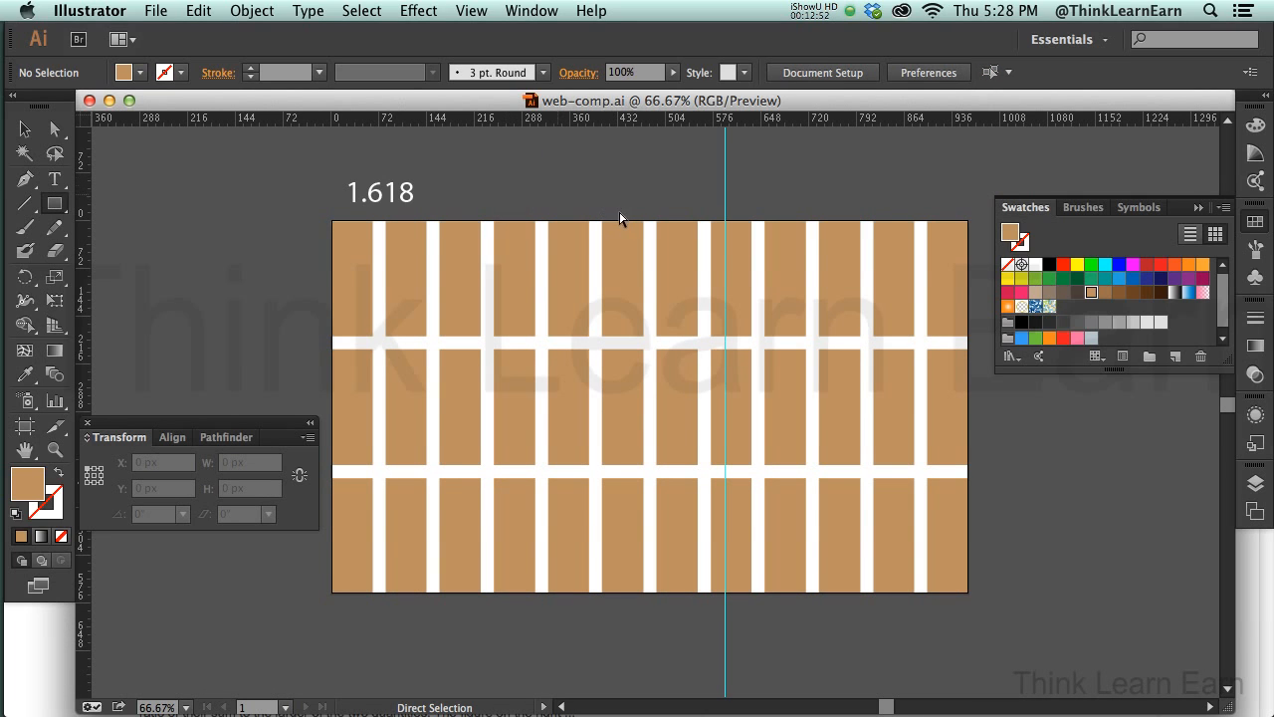
- Select the left edge of the top-row cell crossed by the guide and set the keyboard increment to 2 px
click(733, 261)
drag(707, 217, 718, 343)
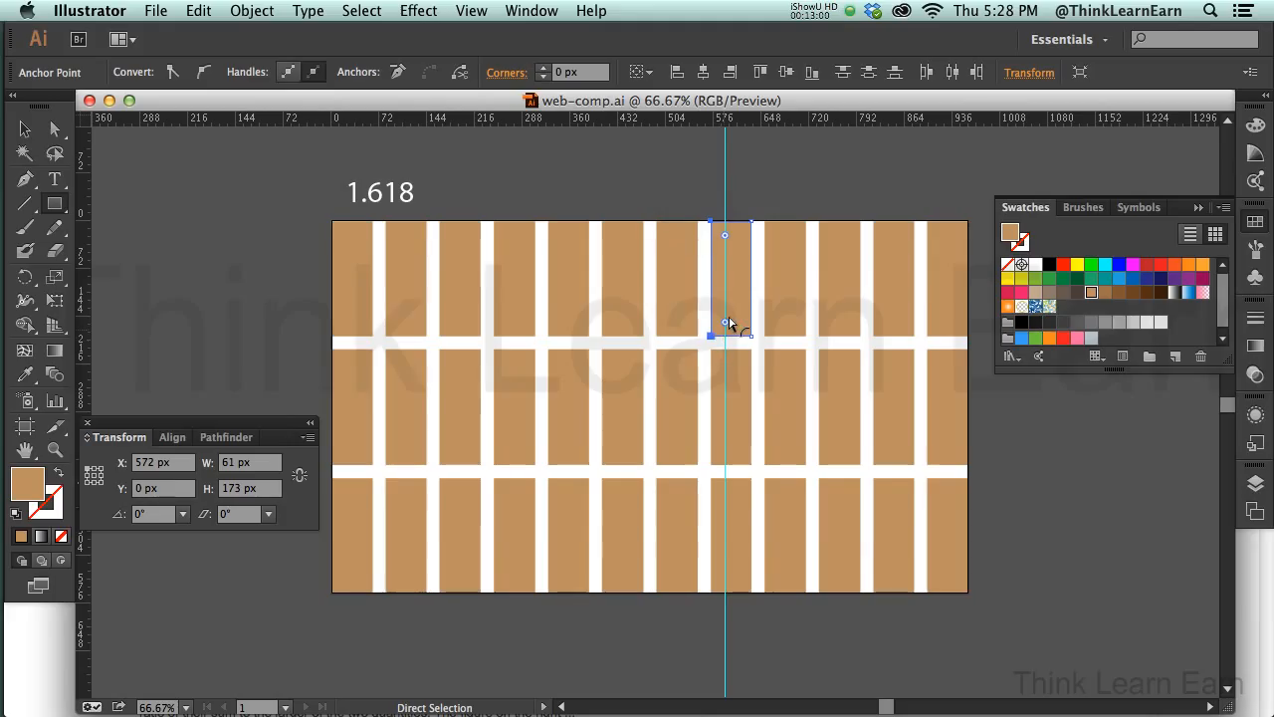
key(super+k)
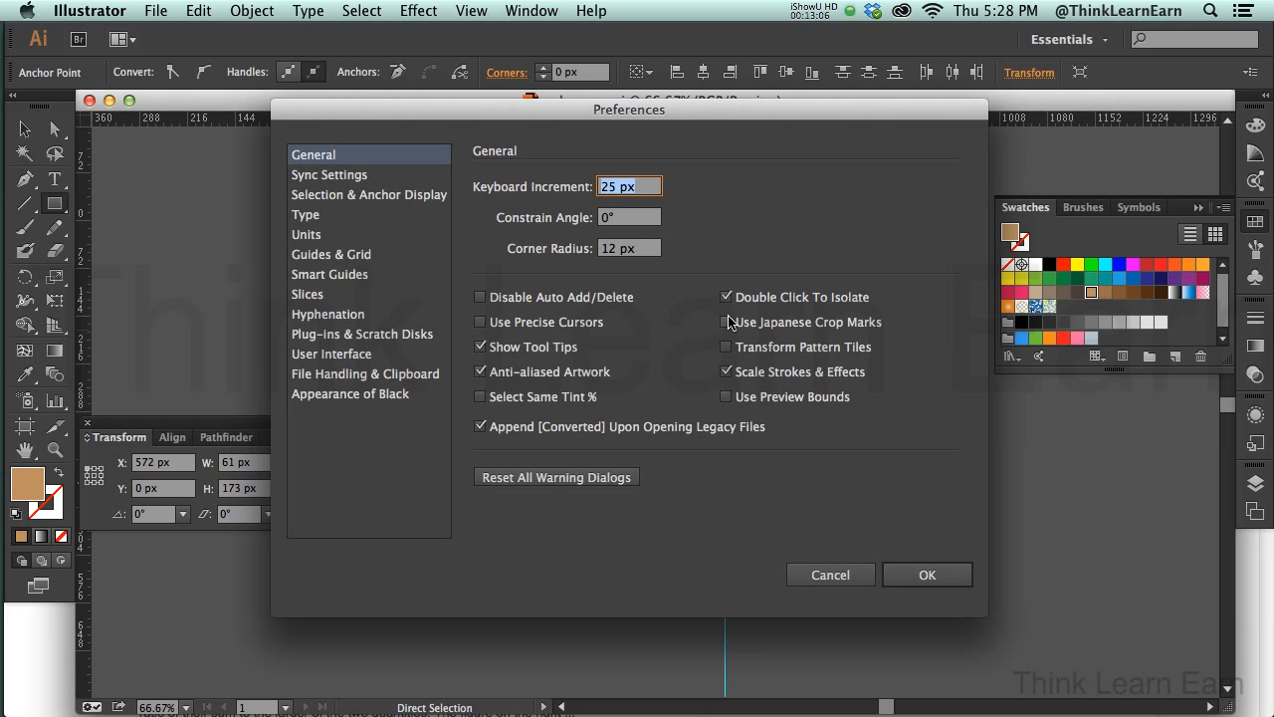
text(2)
key(Return)
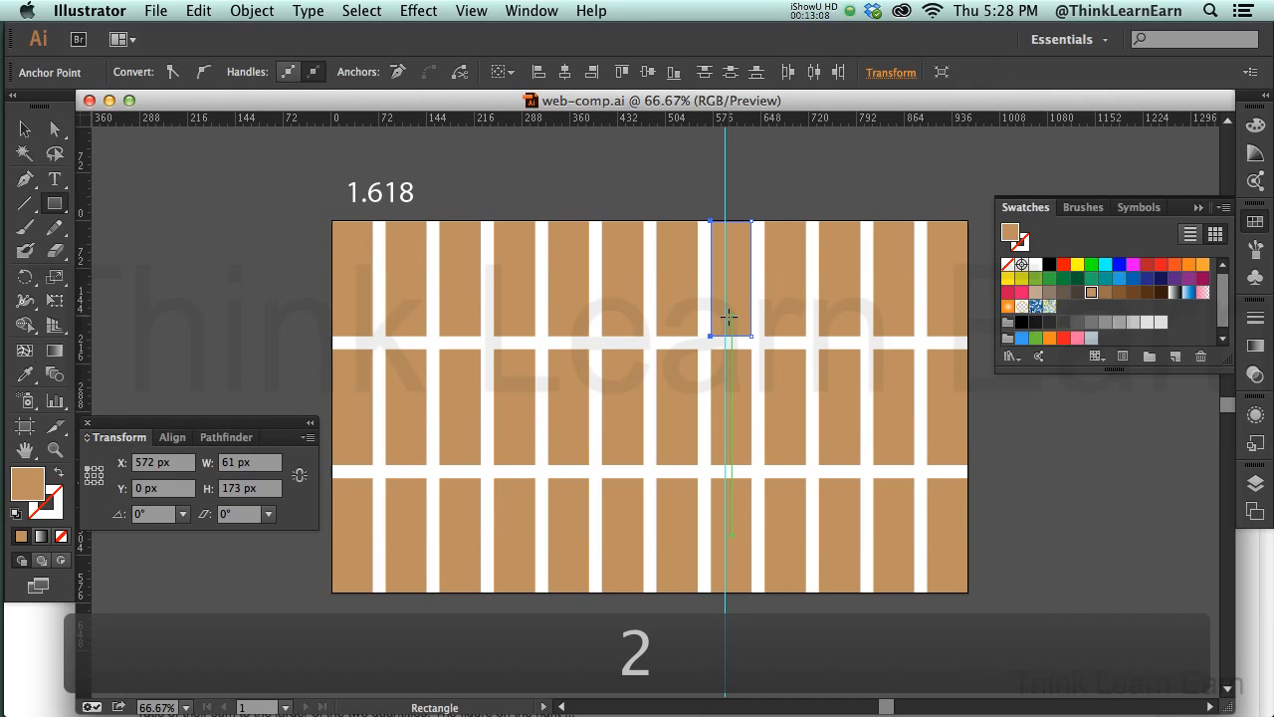
- Move the selected left edge of the top-row cell 22 px right, onto the golden-ratio guide
key(Right)
key(Right)
key(Right)
key(Right)
key(Right)
key(Right)
key(Right)
key(Right)
key(Right)
key(Right)
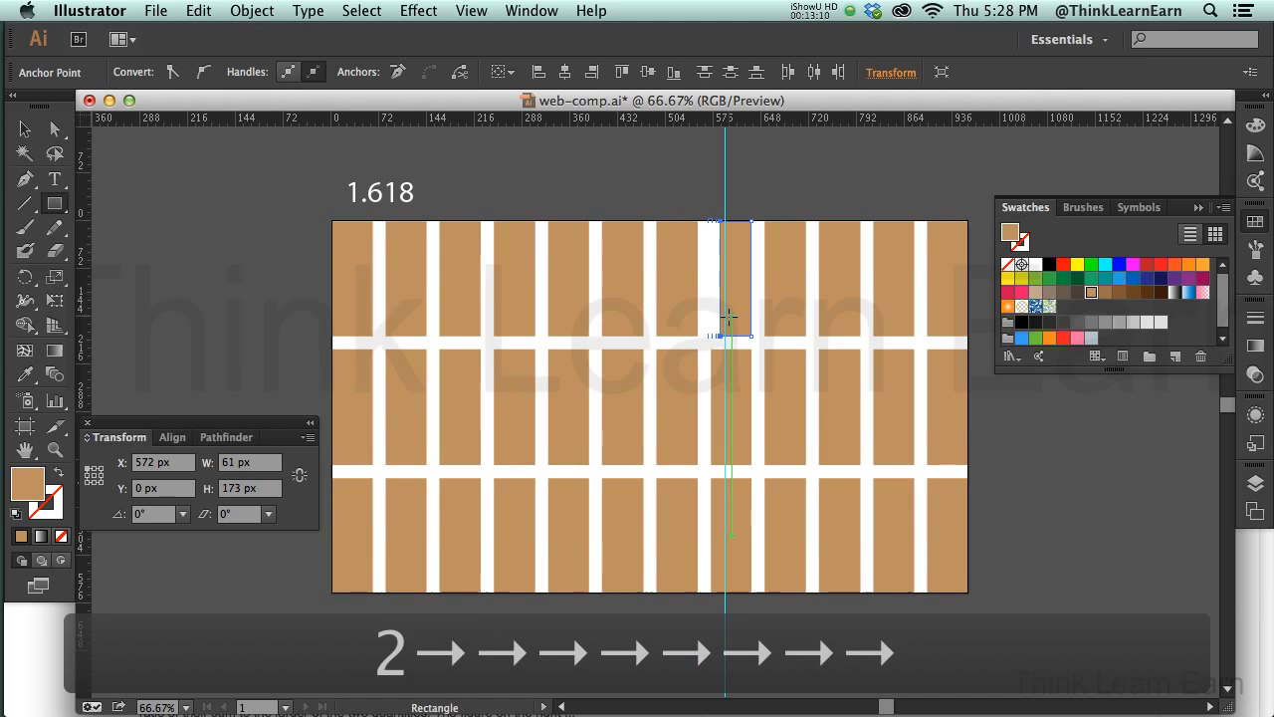
key(Right)
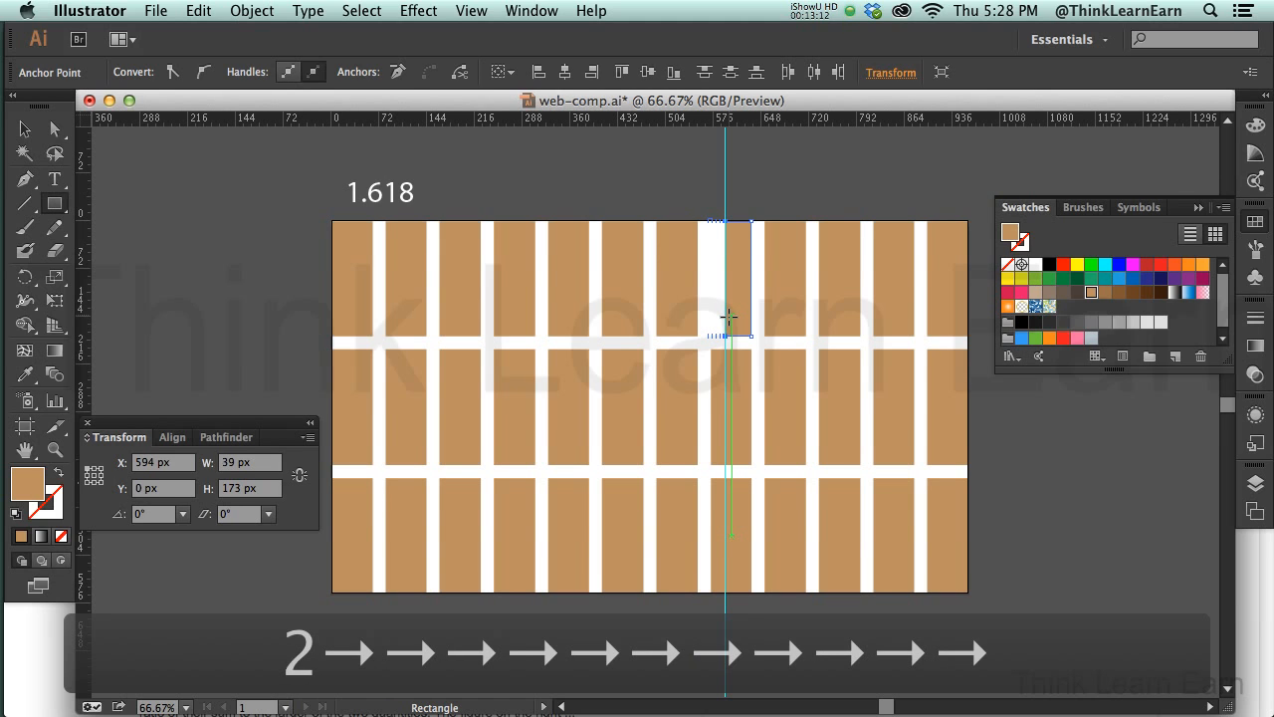
click(745, 203)
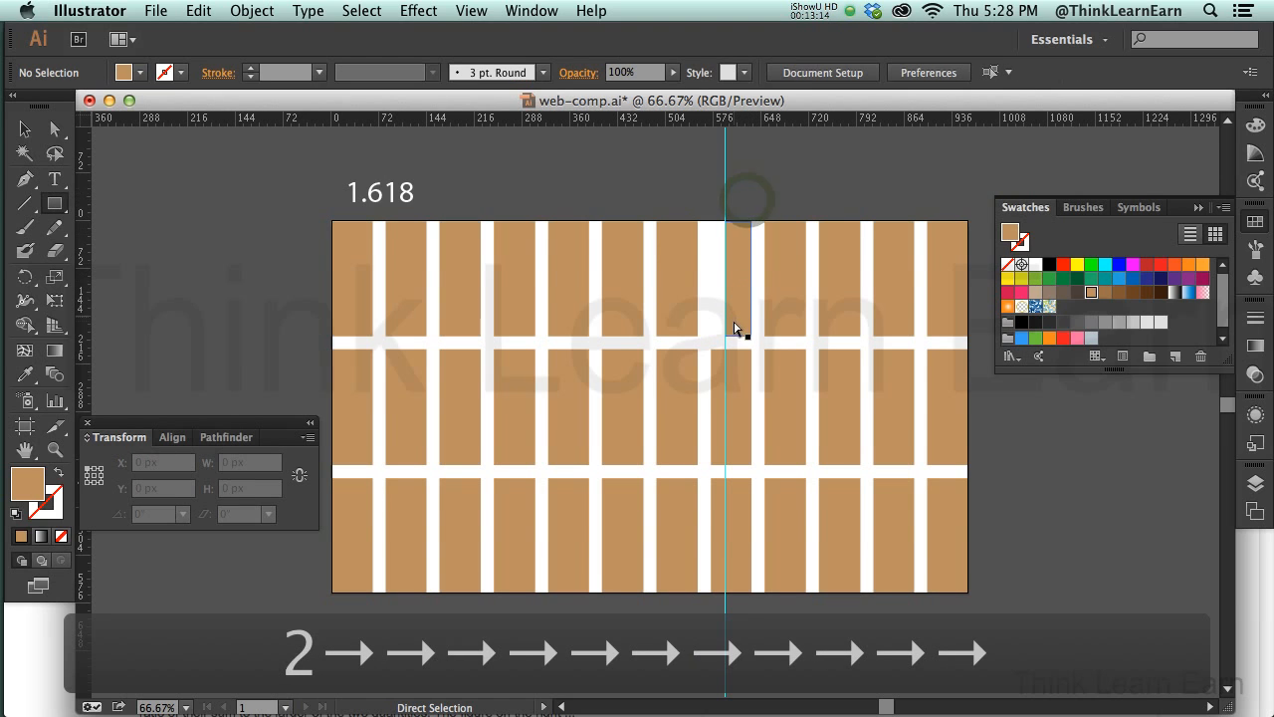
- Widen the top-row cell just left of the golden-ratio guide by 20 px, to a width of 82 px
click(685, 288)
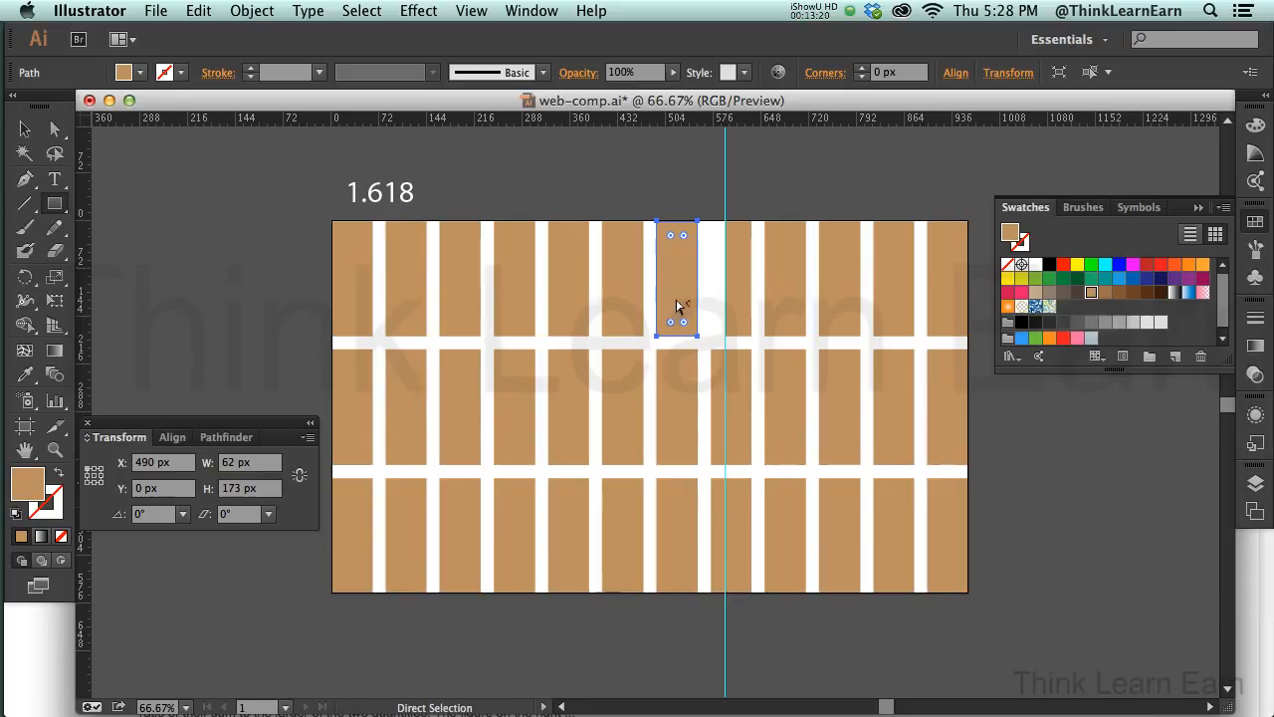
key(m)
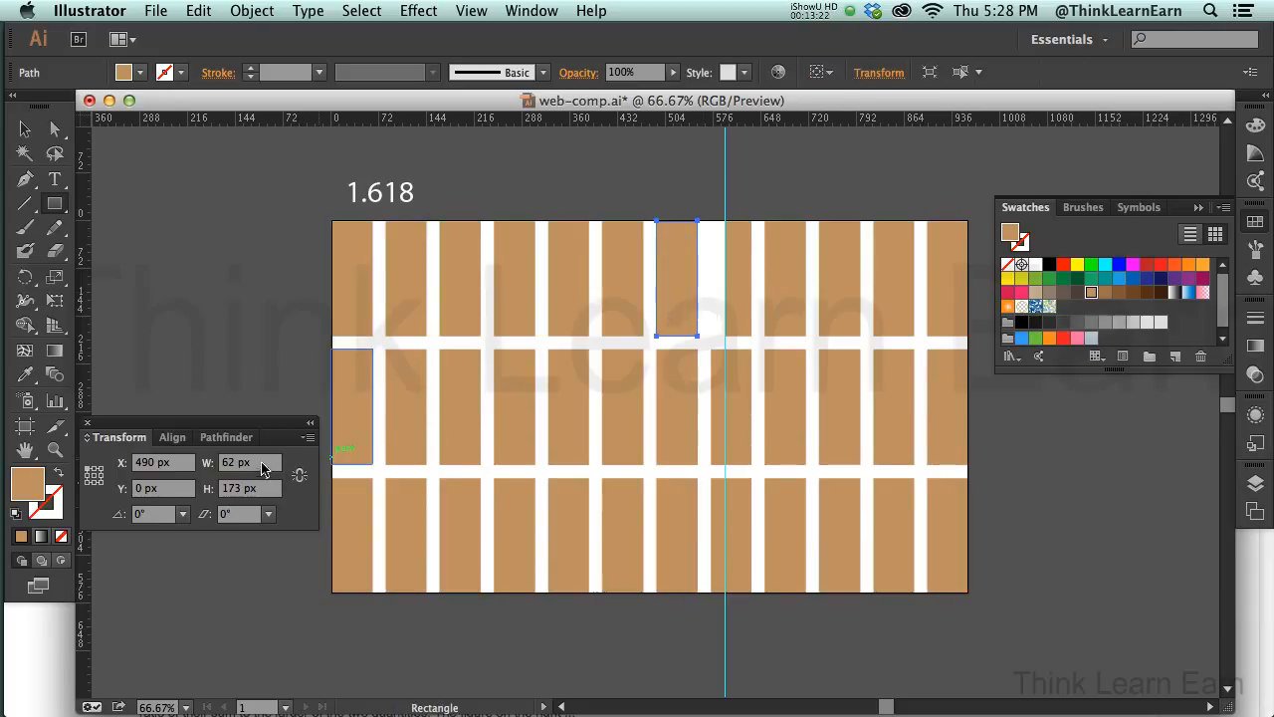
text(+)
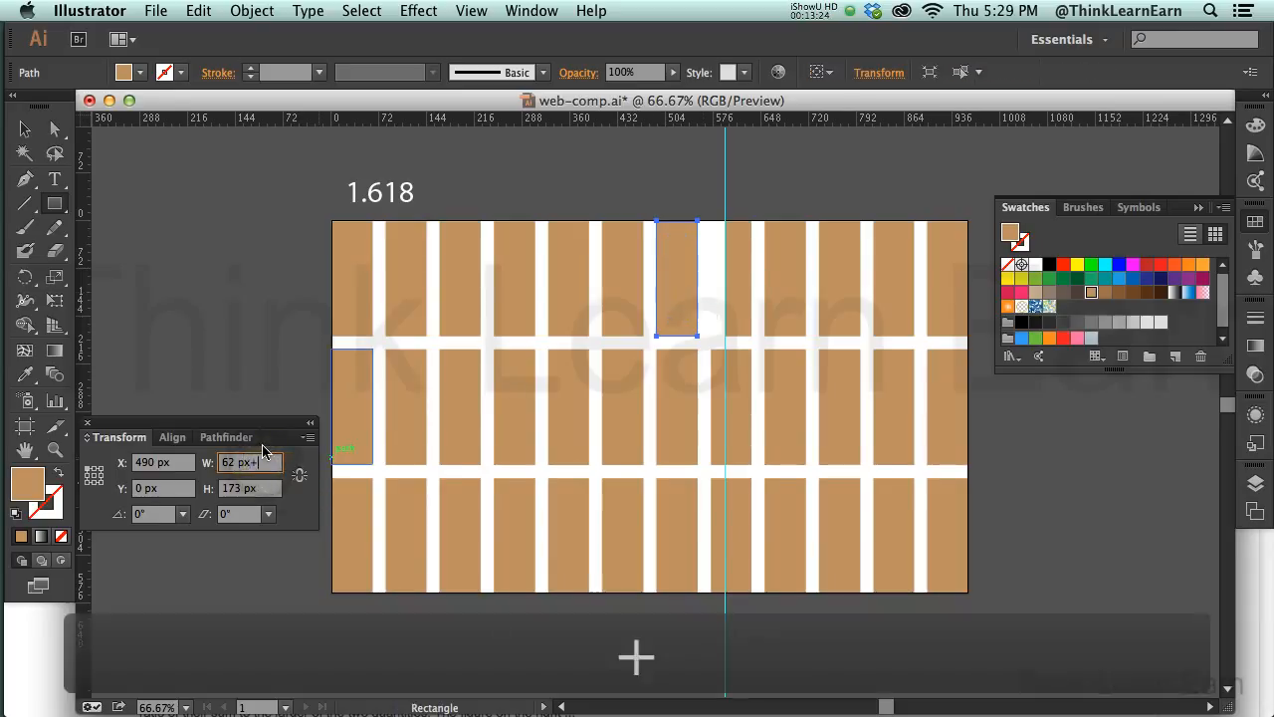
text(20)
key(Return)
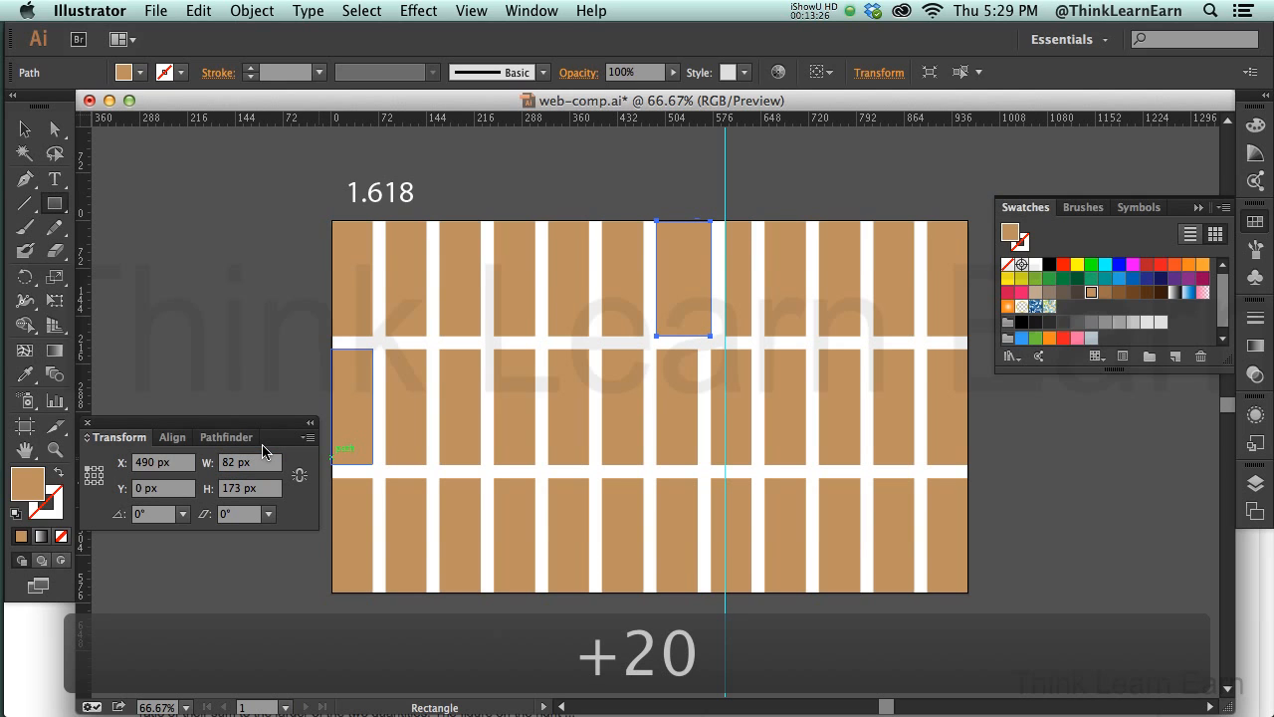
key(a)
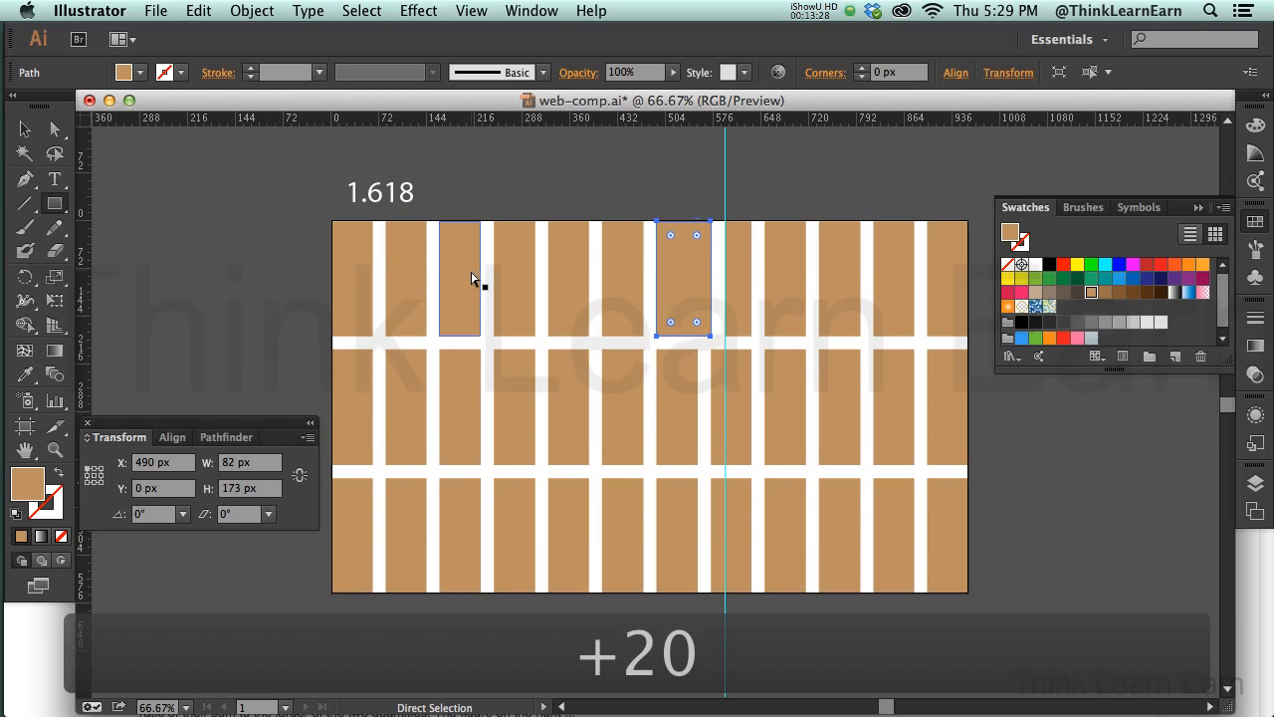
click(555, 178)
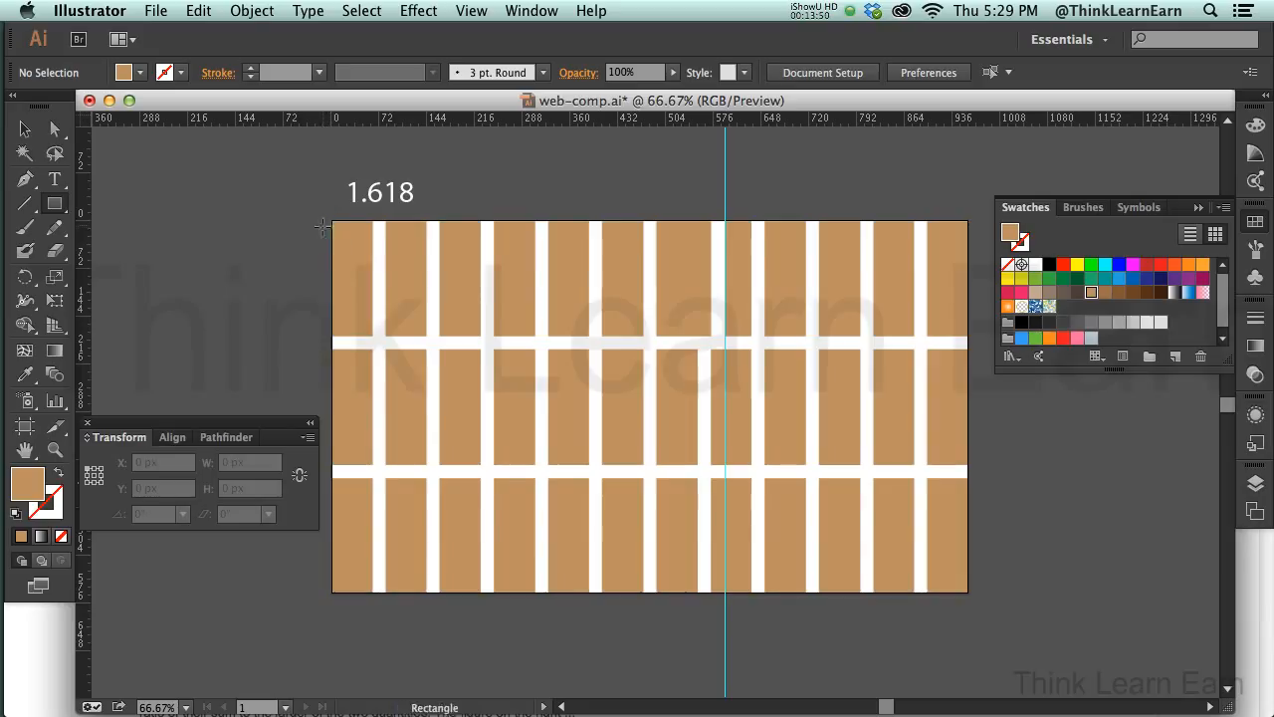
- Merge the seven top-row cells left of the guide into one block using Split Into Grid with 1 column
drag(311, 212, 695, 299)
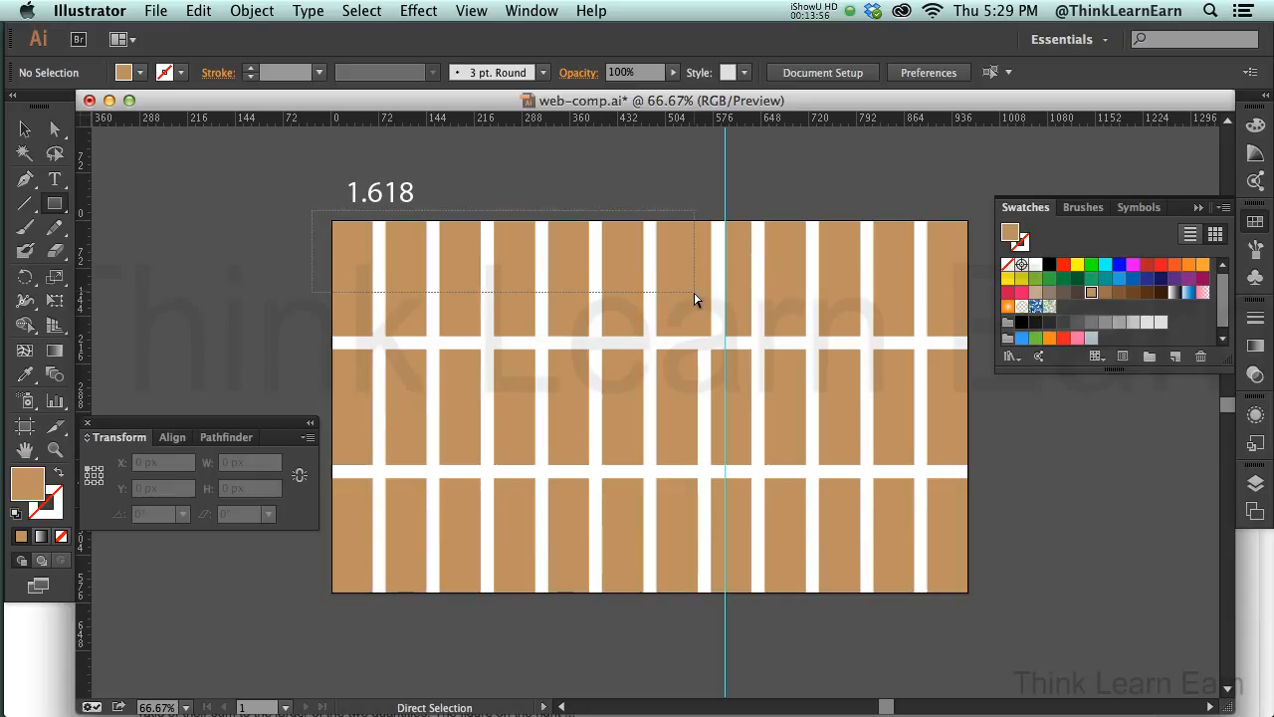
drag(695, 299, 697, 300)
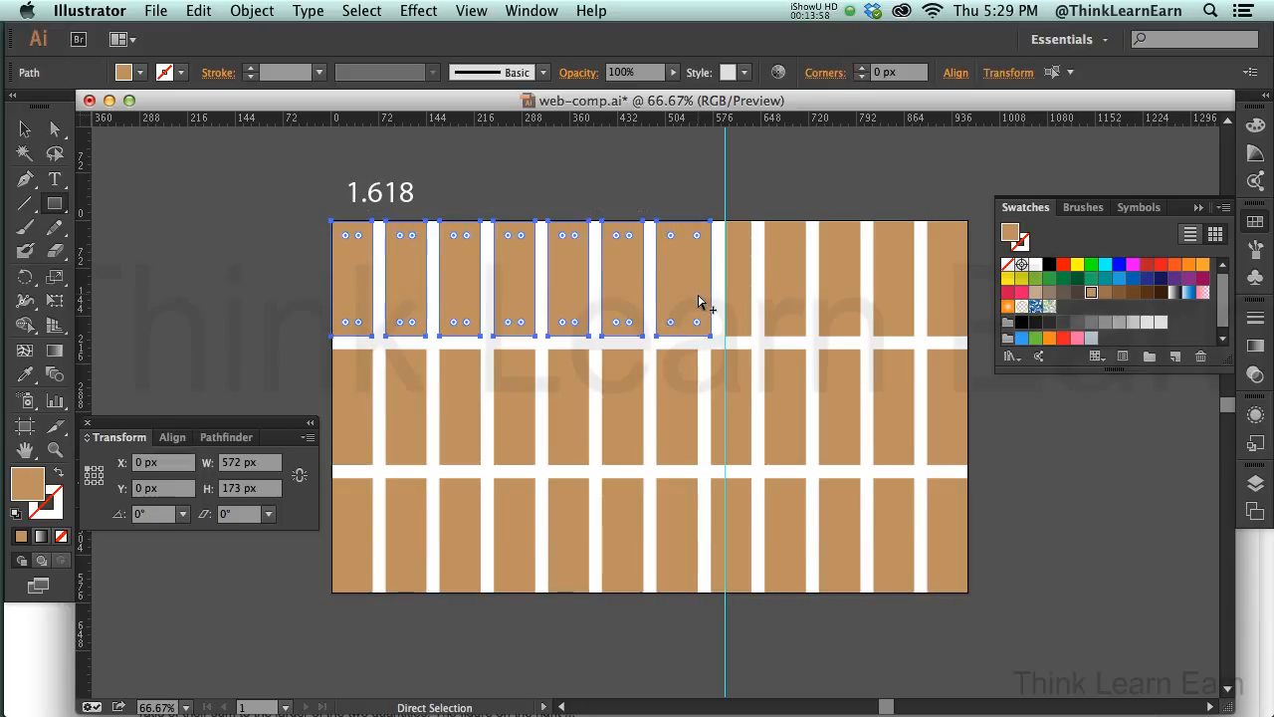
key(m)
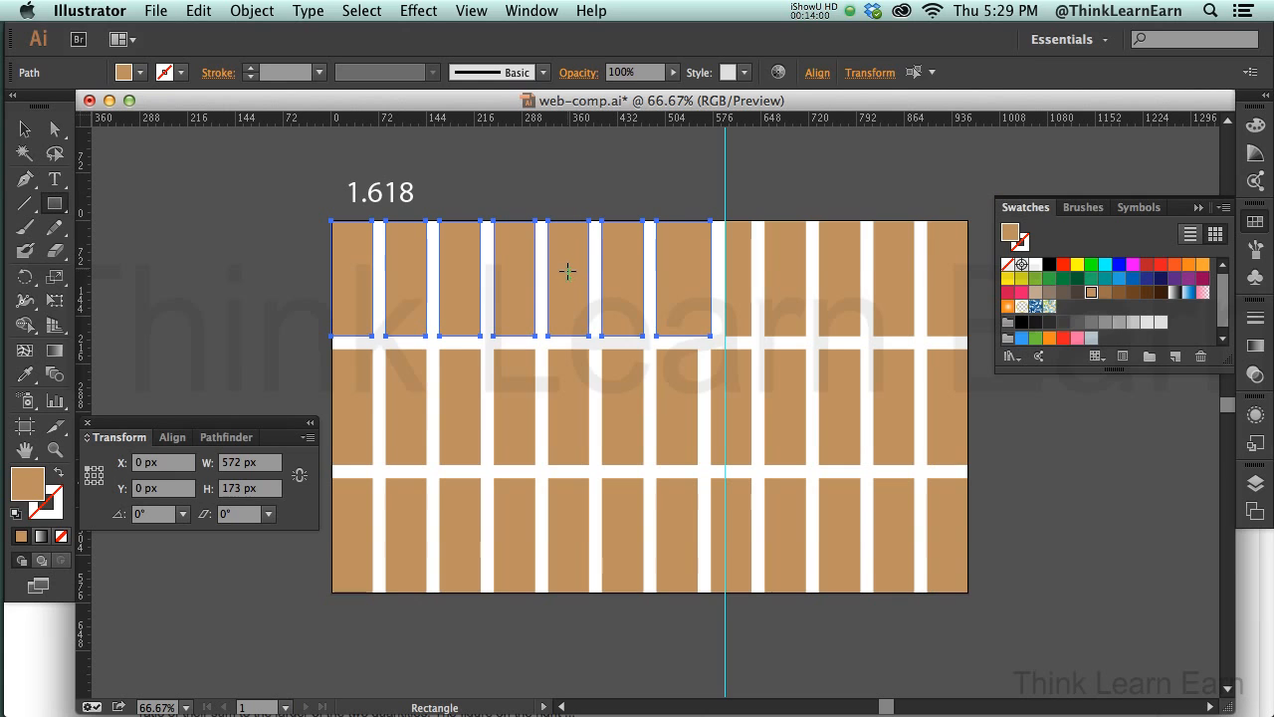
key(a)
click(252, 9)
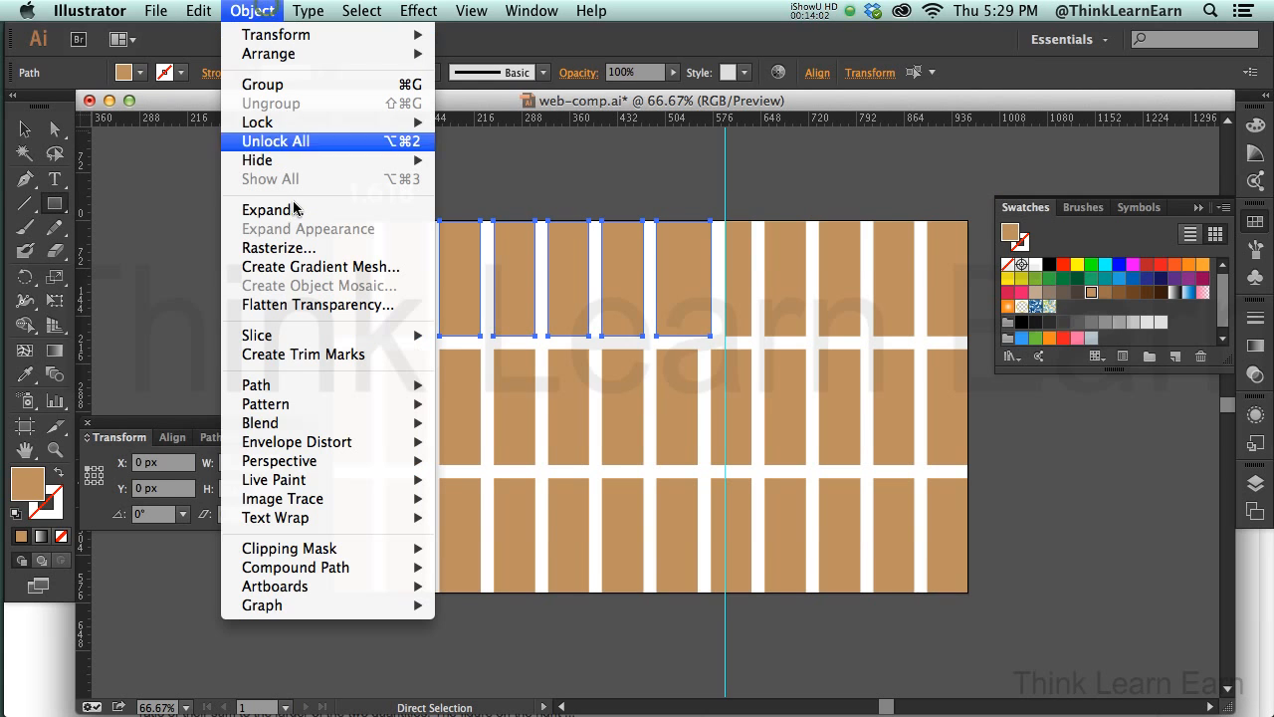
mouse_move(304, 385)
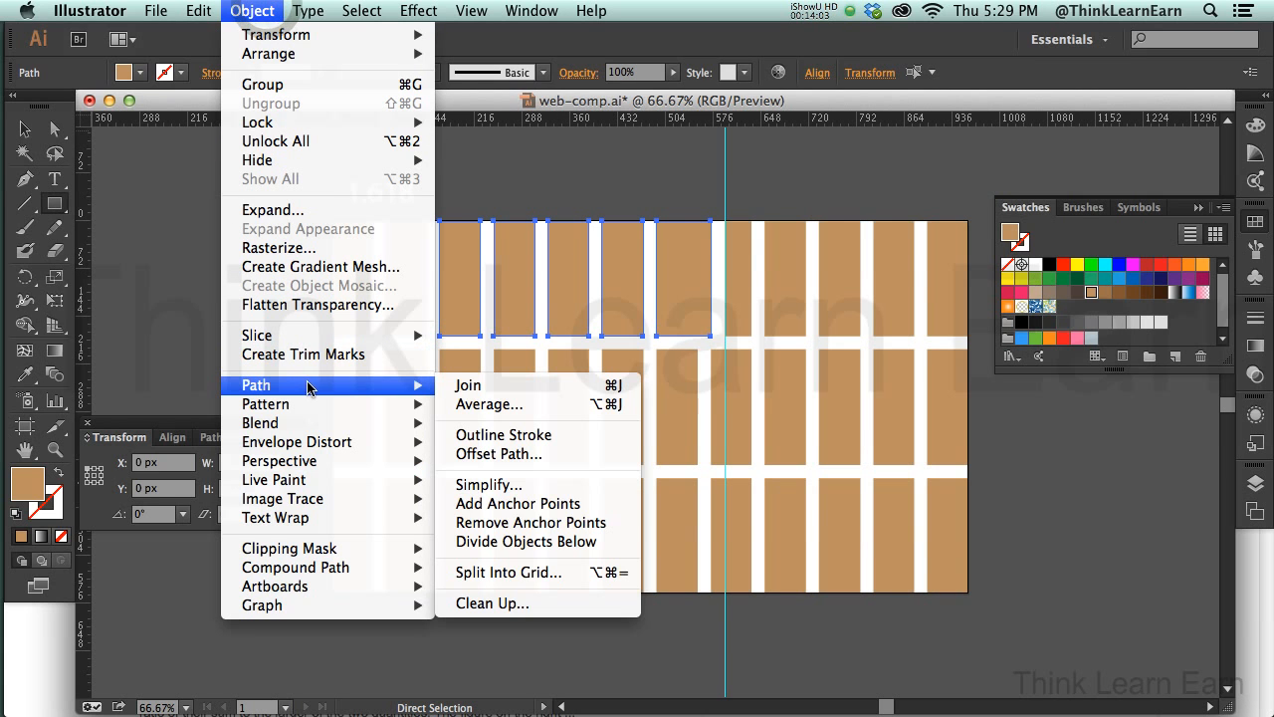
click(537, 575)
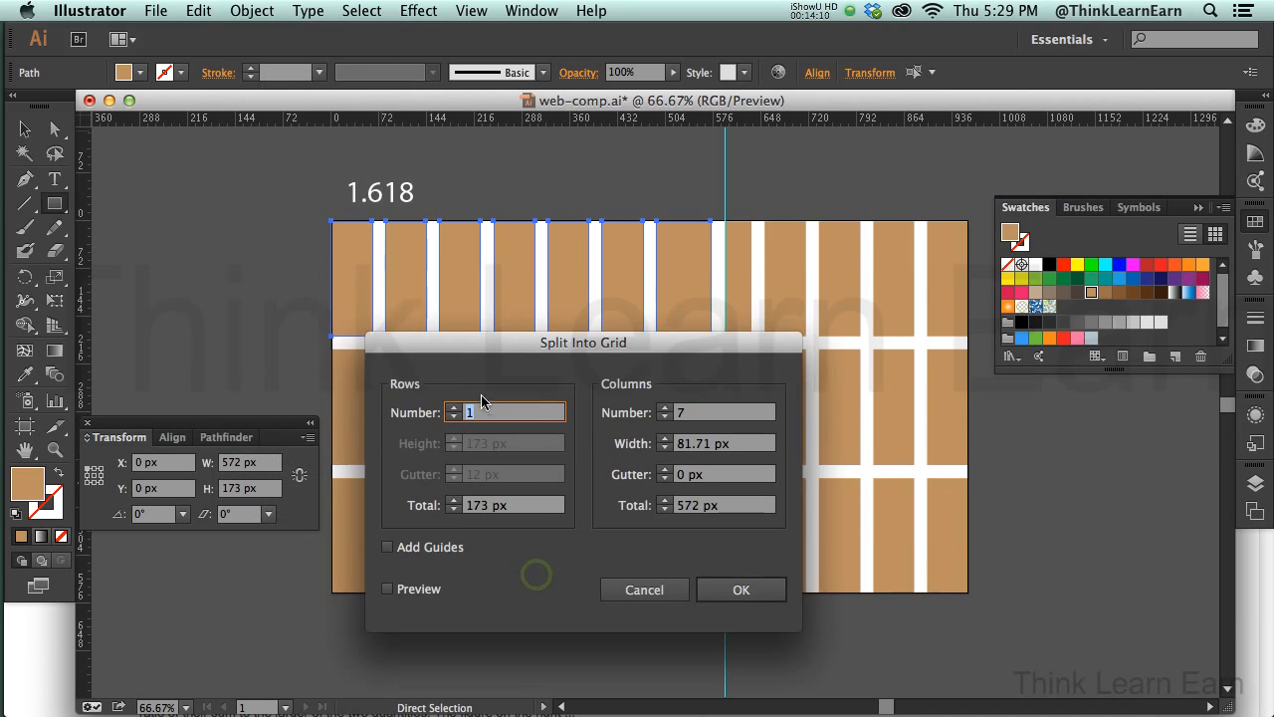
key(Tab)
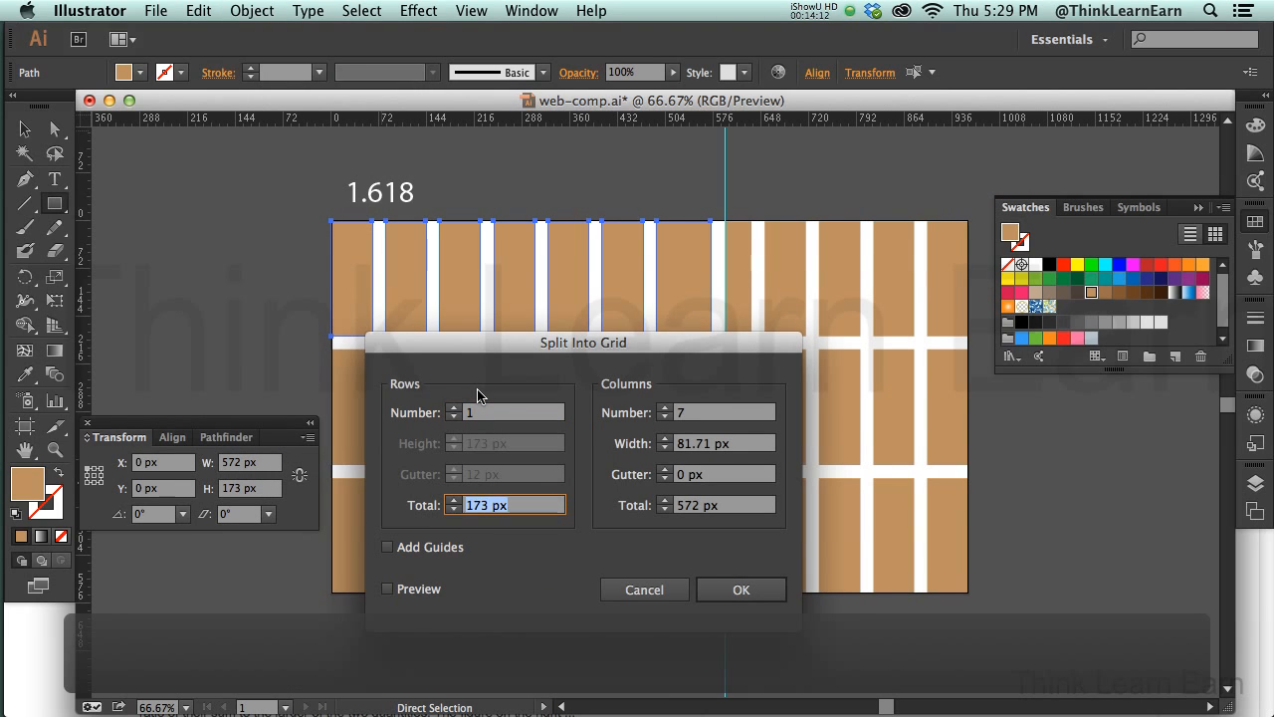
key(Tab)
text(1)
key(Return)
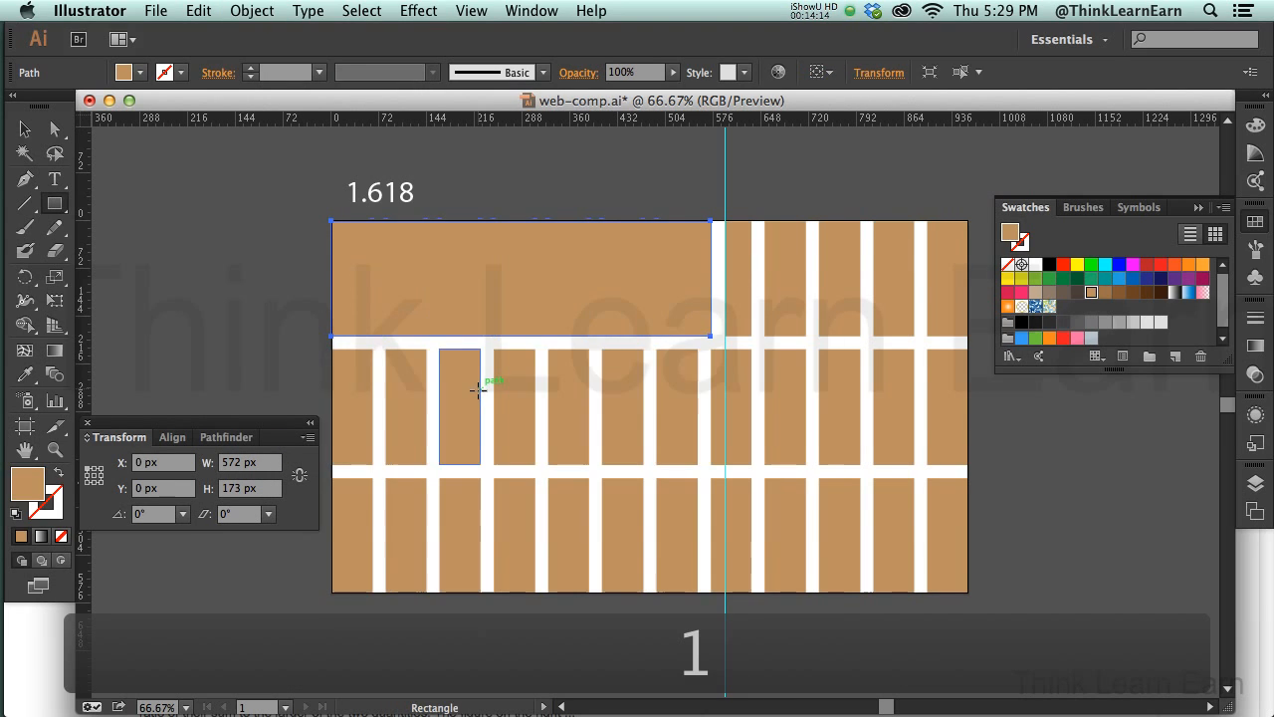
click(795, 191)
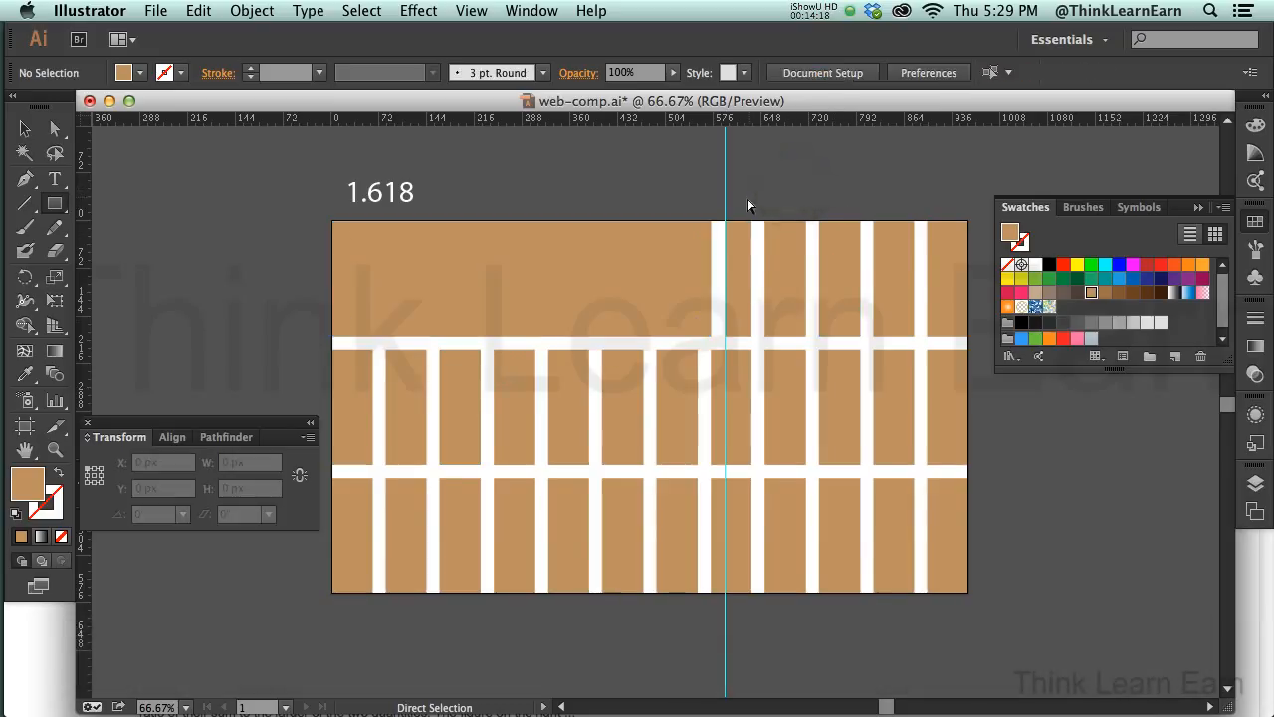
- Merge the five top-row cells right of the guide into one block using Split Into Grid with 1 column
drag(742, 201, 963, 294)
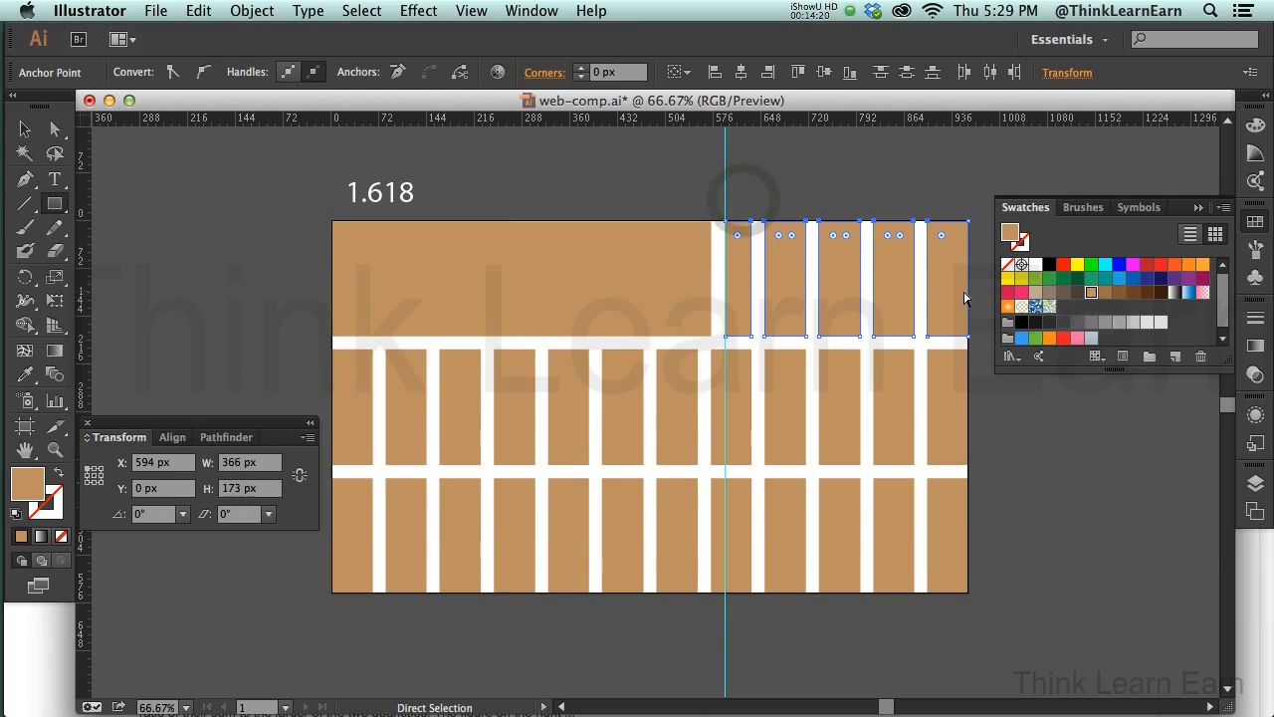
key(alt+super+equal)
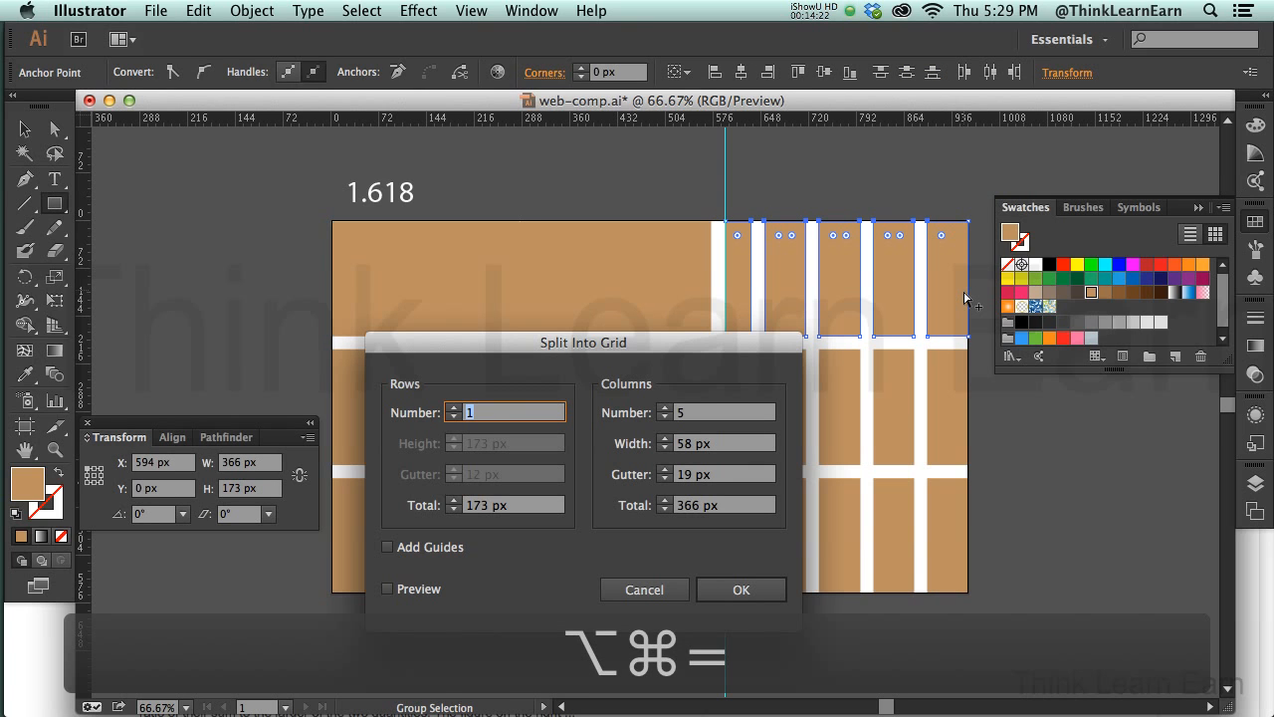
key(Tab)
key(Tab)
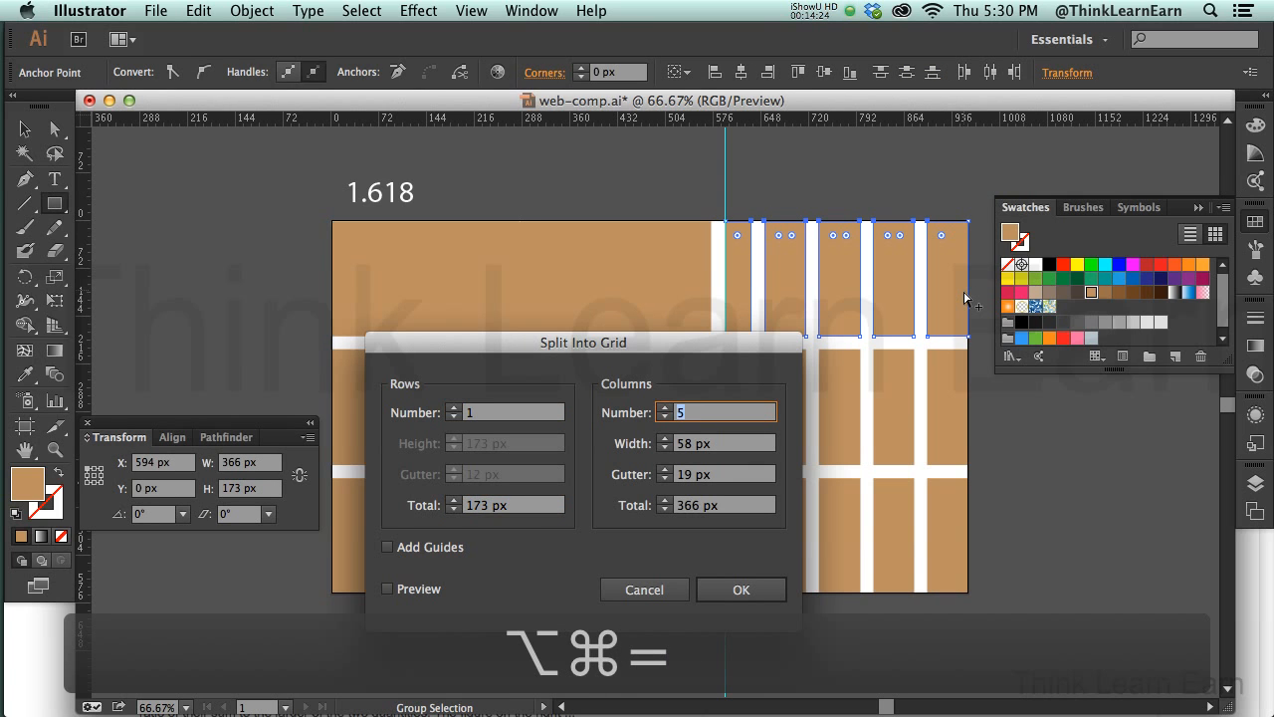
text(1)
key(Tab)
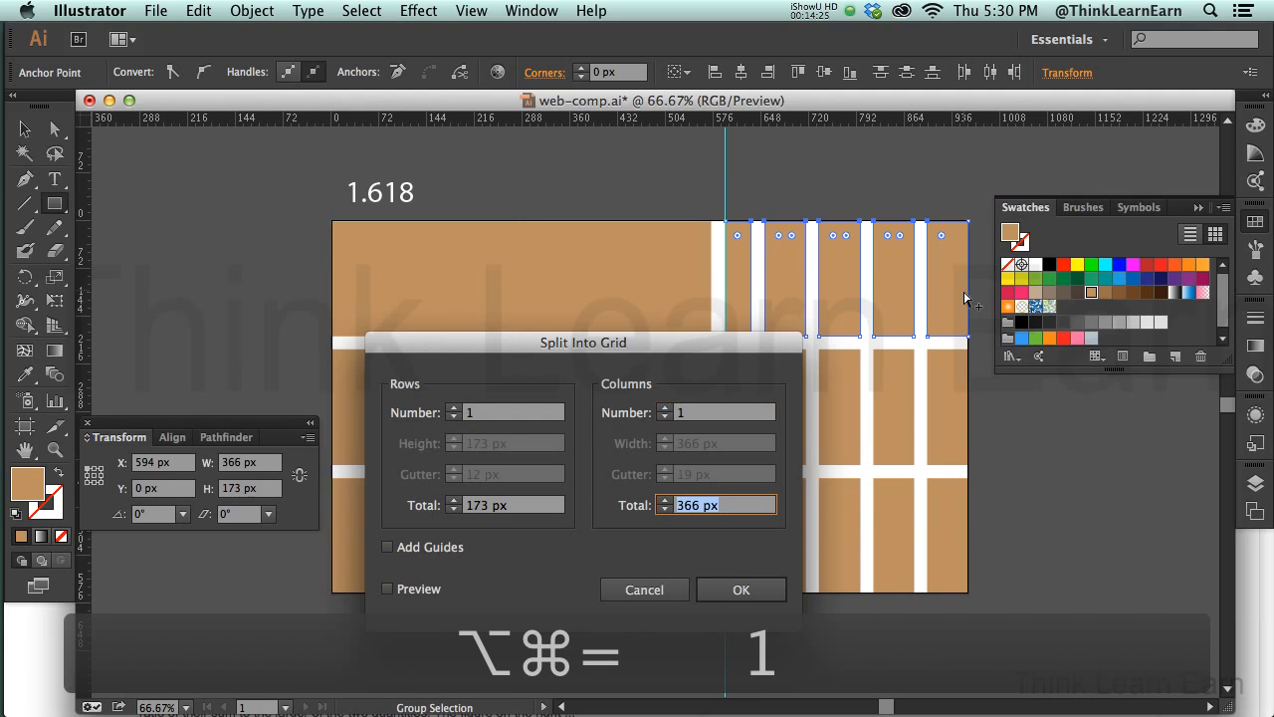
click(387, 590)
click(387, 589)
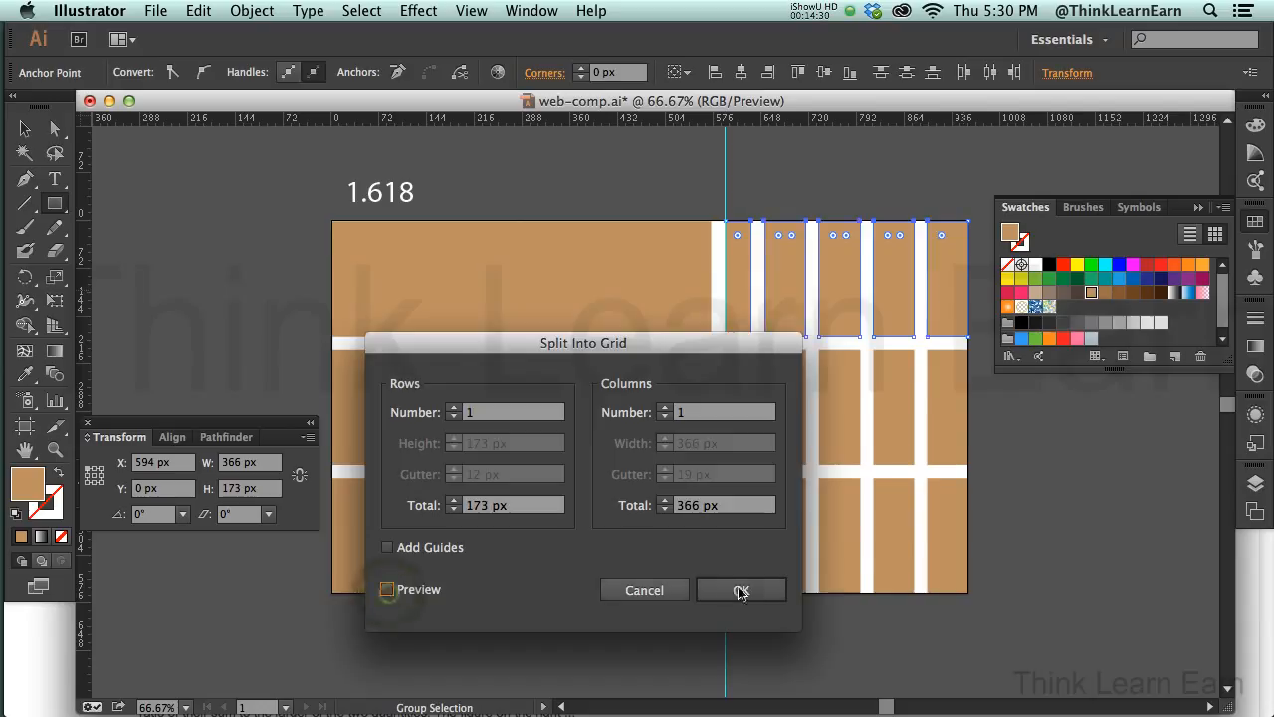
click(741, 591)
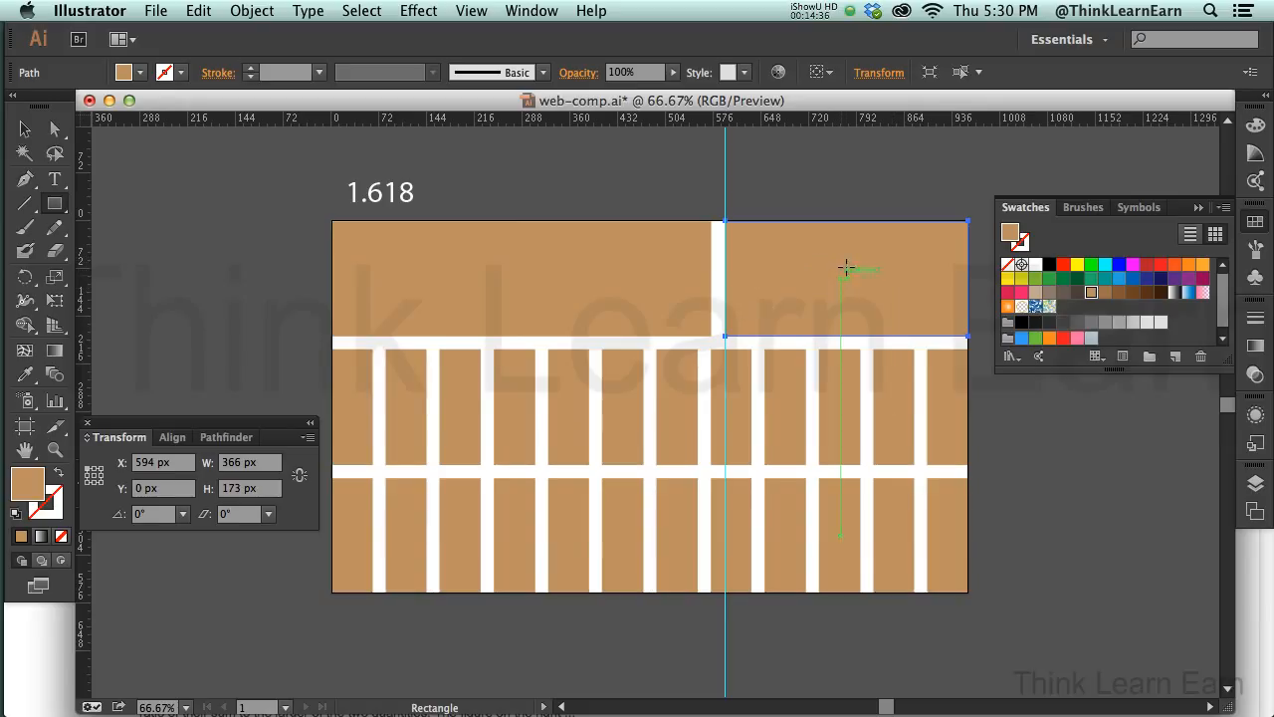
- Split the top block right of the guide into 2 rows with a 20 px gutter, and save the document
key(alt+super+equal)
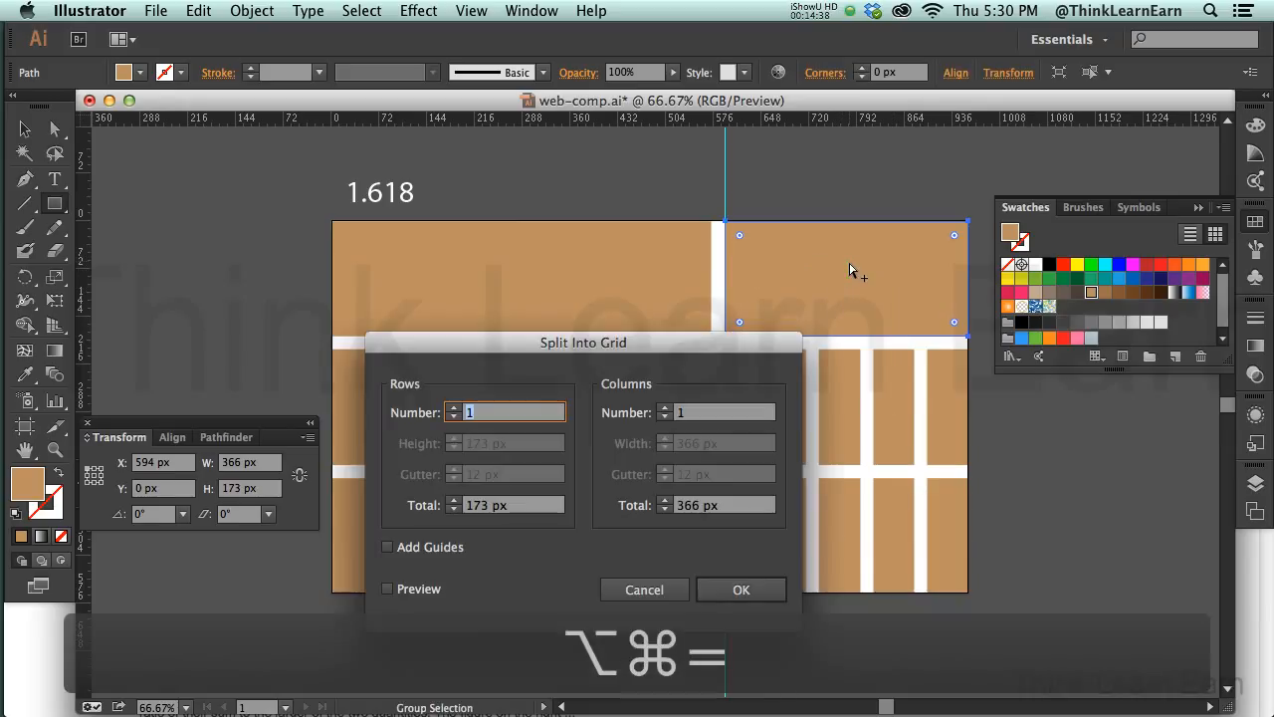
text(2)
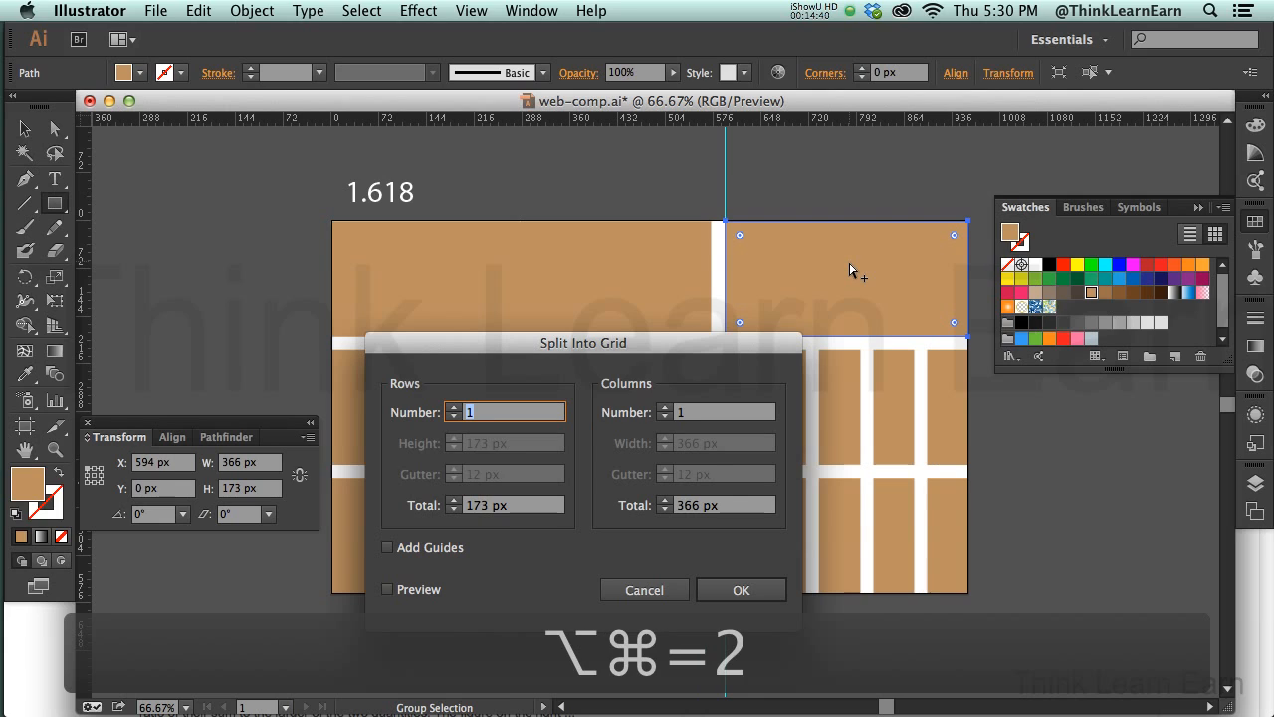
key(Tab)
key(Tab)
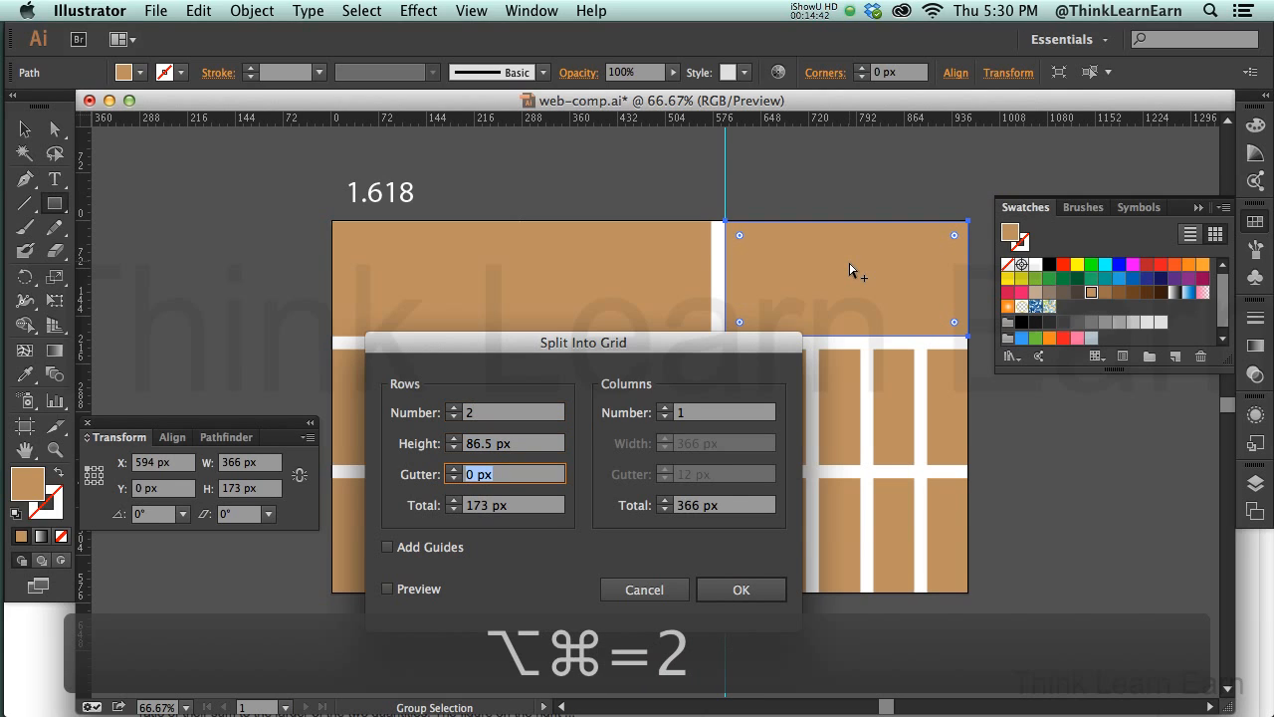
text(20)
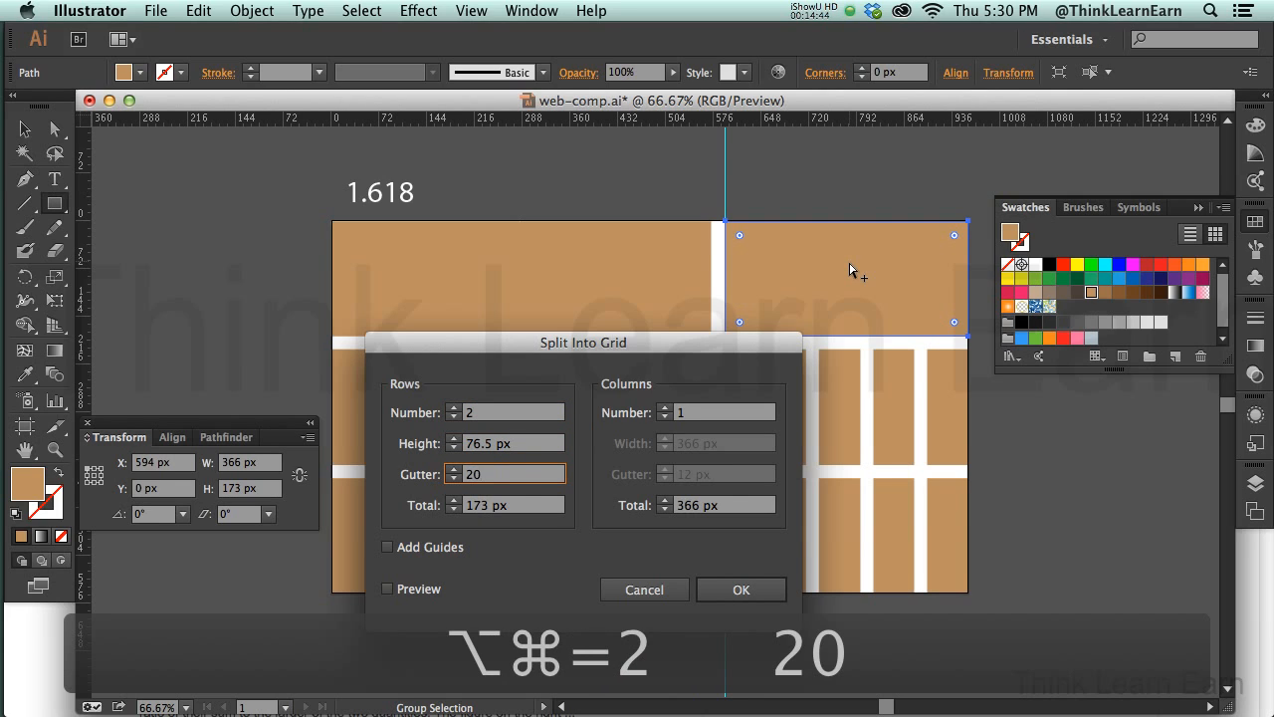
key(Return)
click(664, 181)
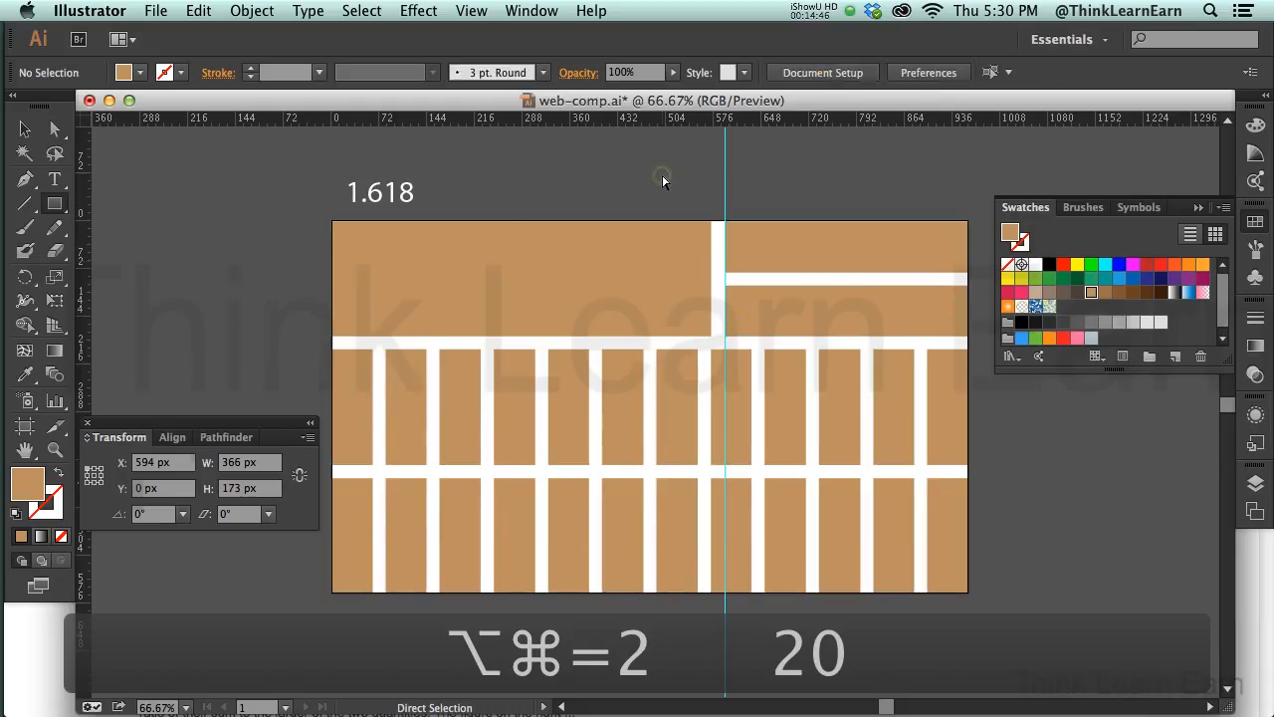
key(super+s)
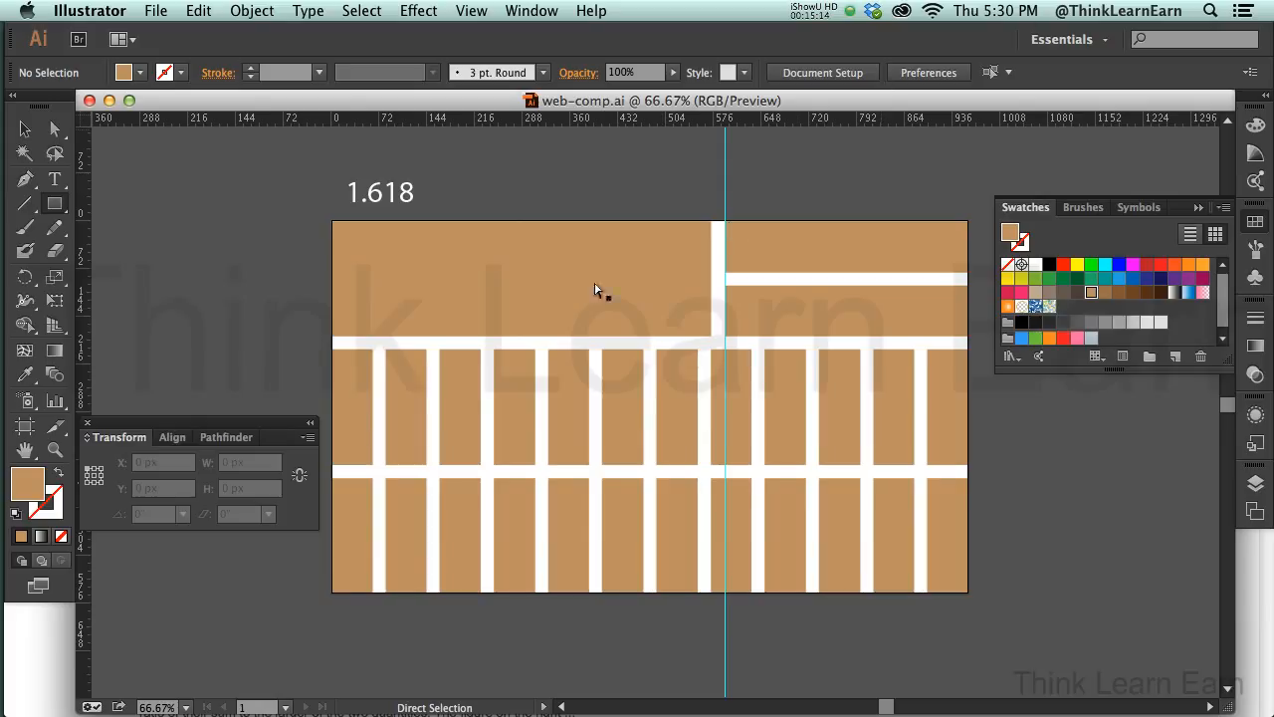
- Convert the twelve middle-row cells into 3 columns with a 20 px gutter using Split Into Grid
drag(308, 366, 964, 447)
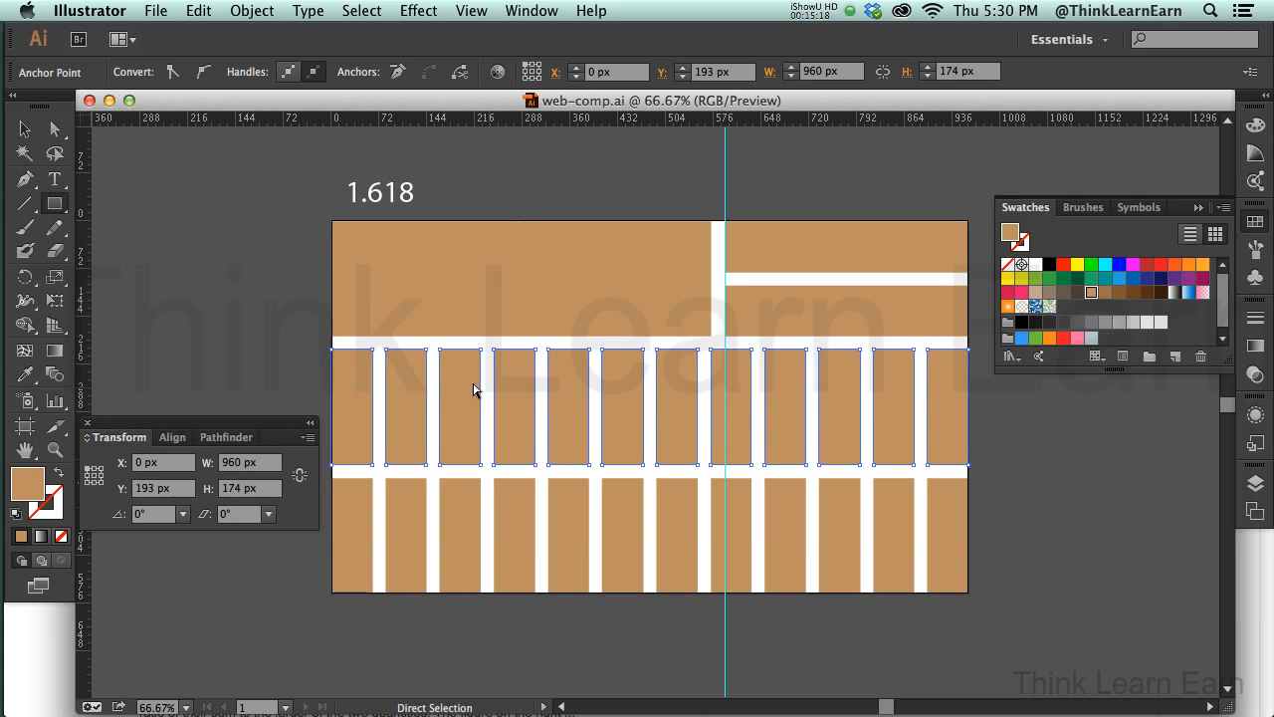
key(m)
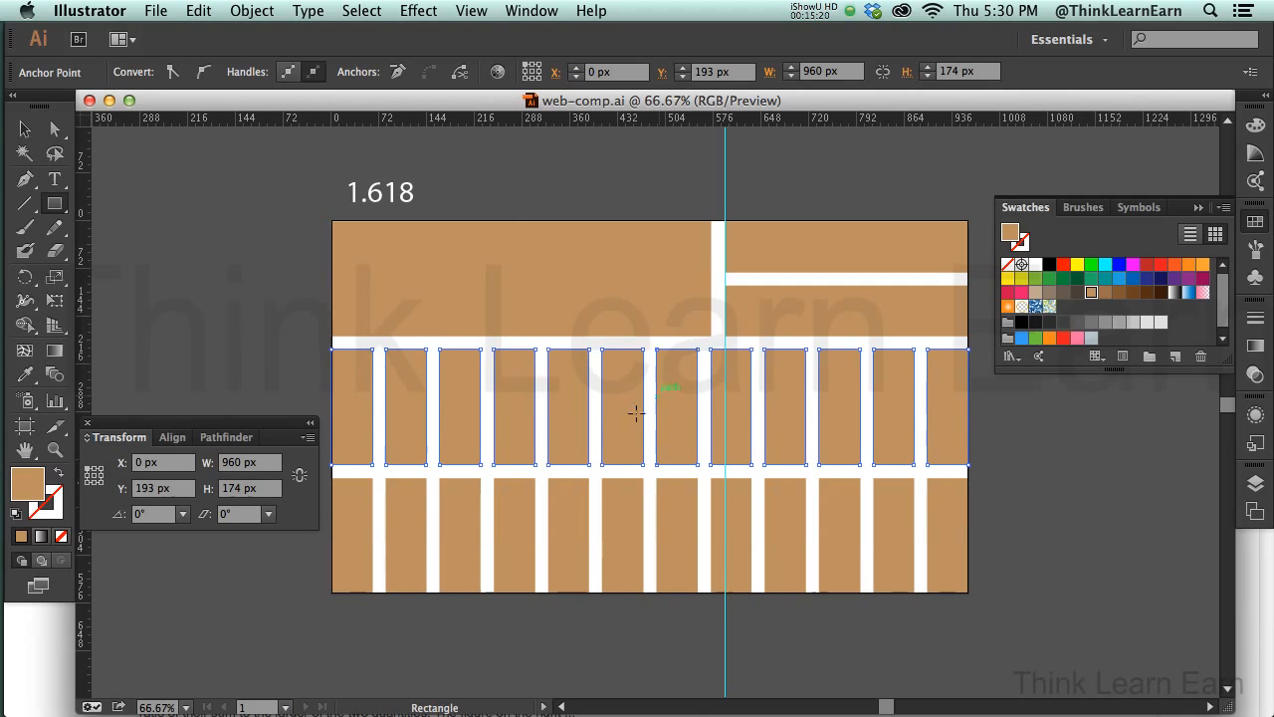
key(super+alt)
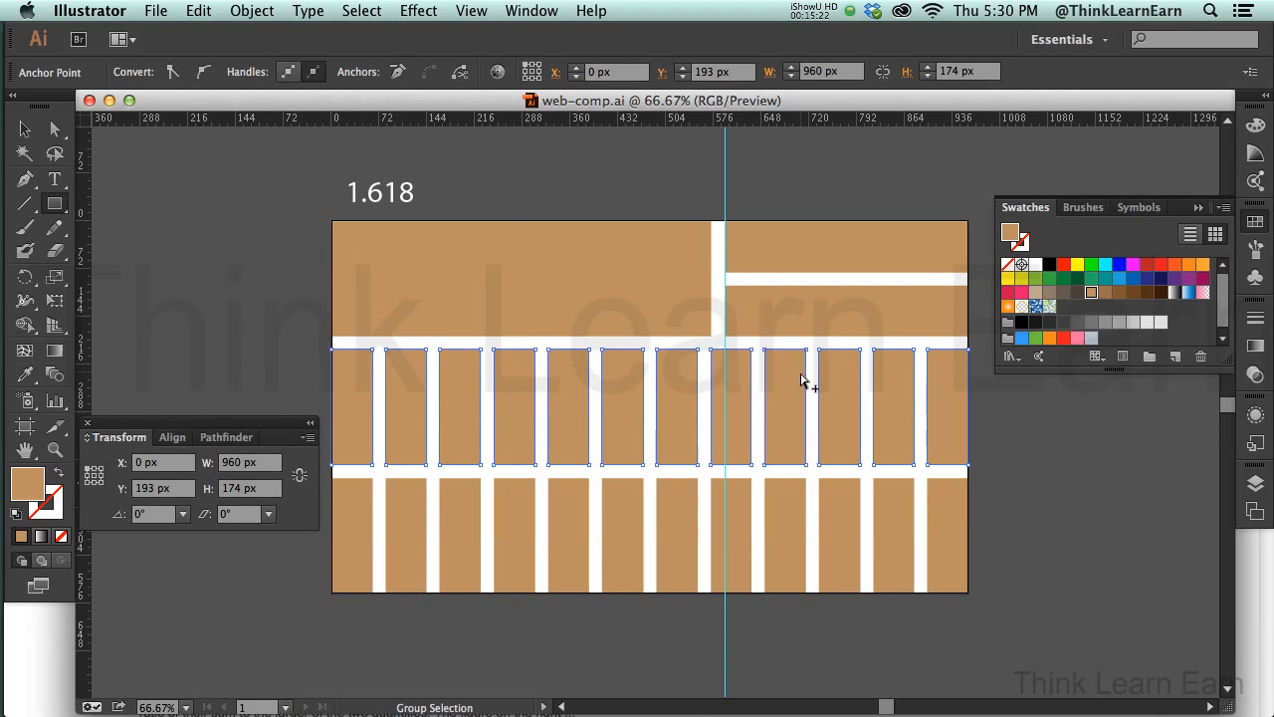
key(super+alt+equal)
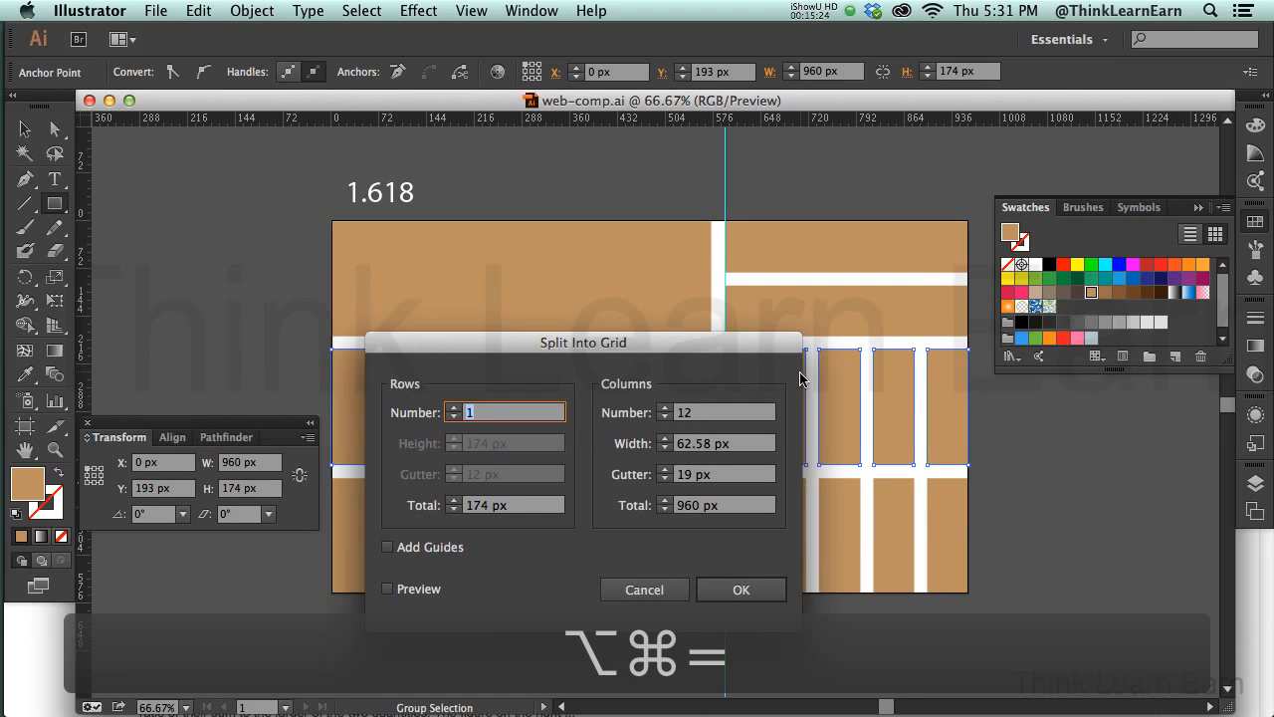
key(Tab)
key(Tab)
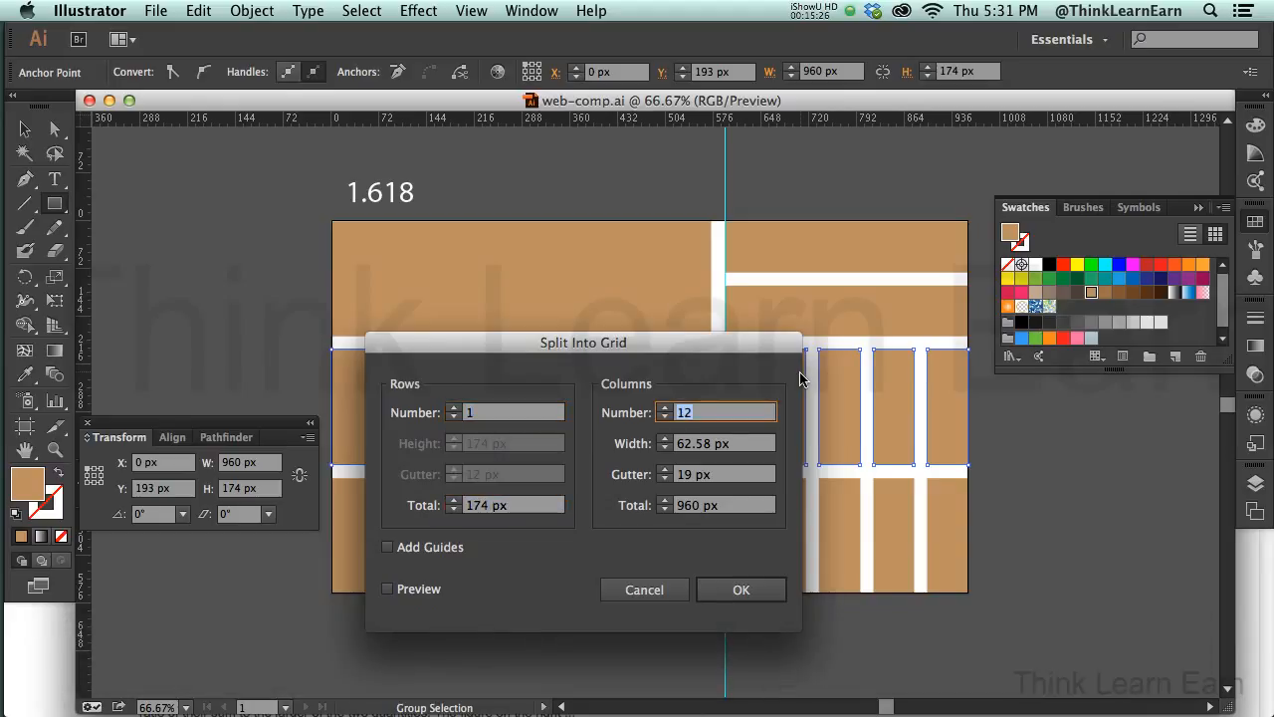
text(3)
key(Tab)
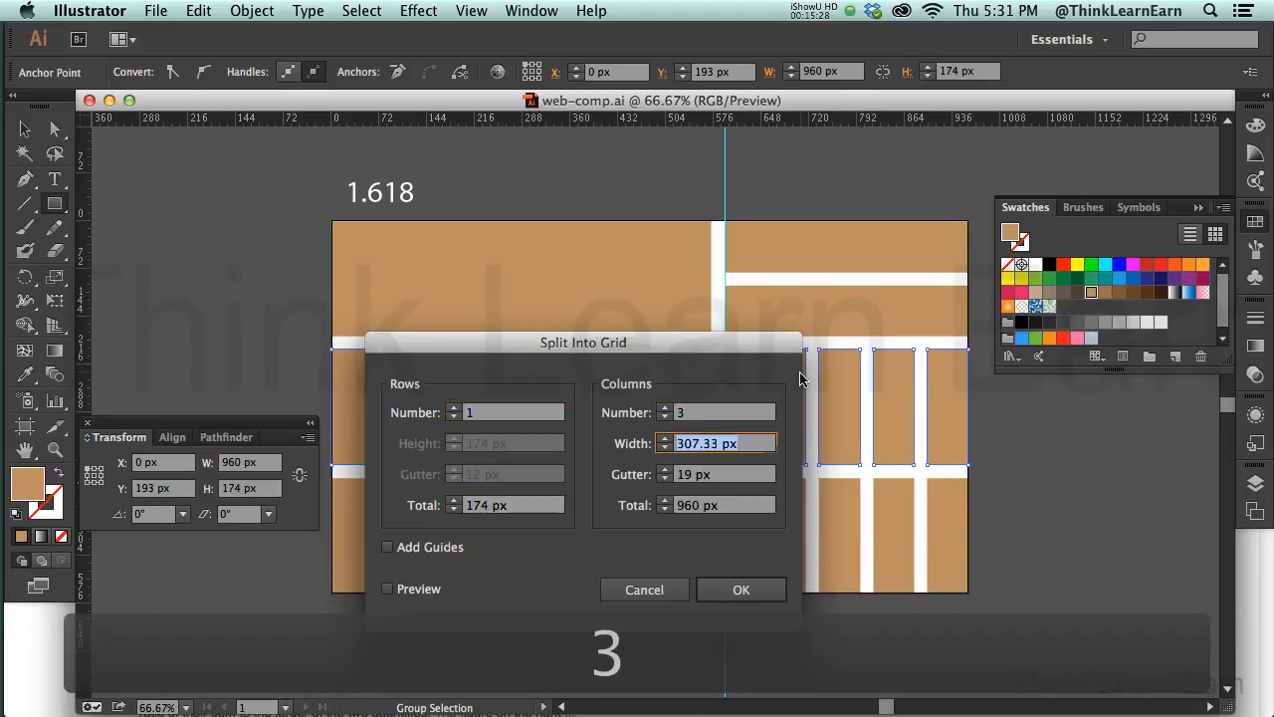
key(Tab)
text(20)
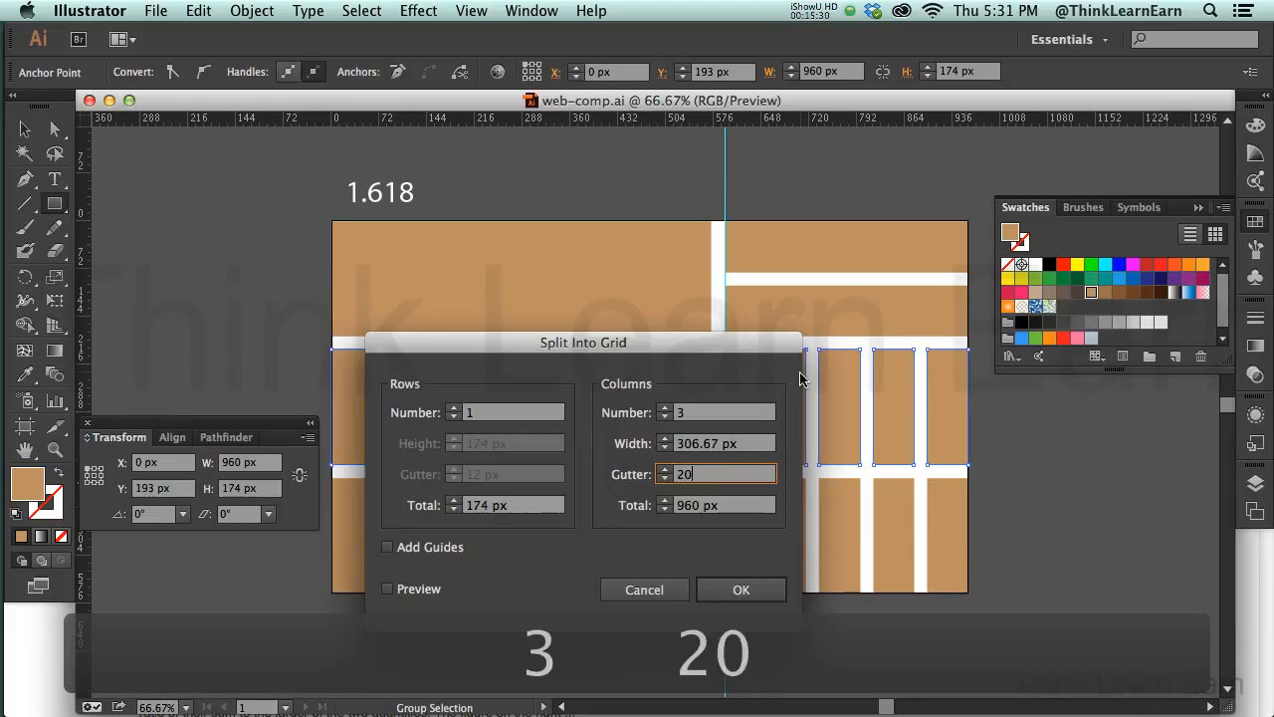
key(Return)
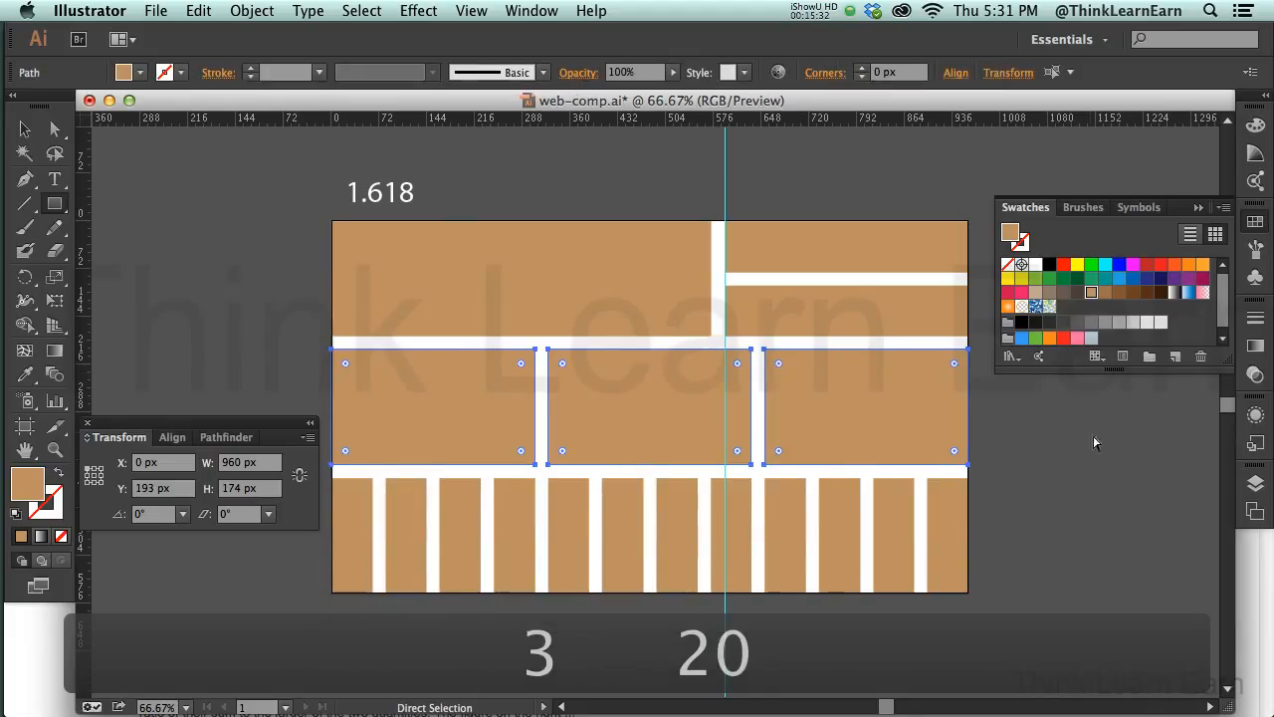
- Select all twelve cells in the bottom row of the grid
click(1057, 452)
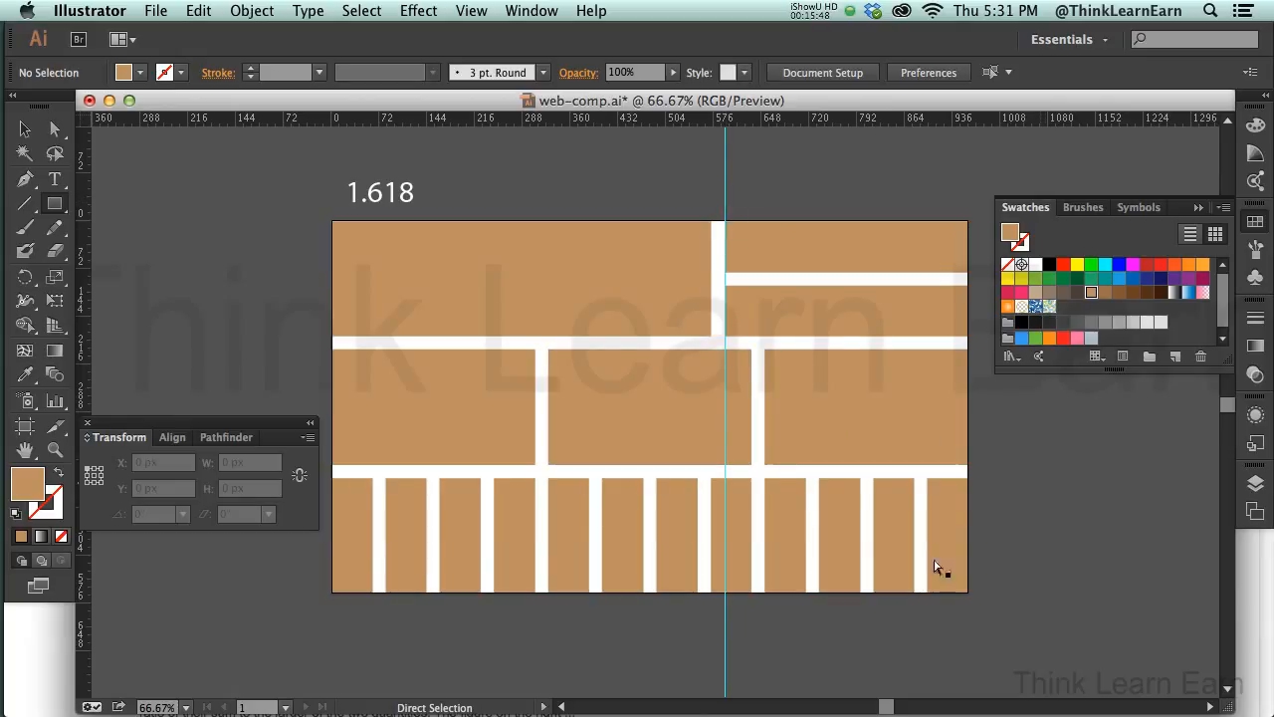
drag(329, 618, 1003, 522)
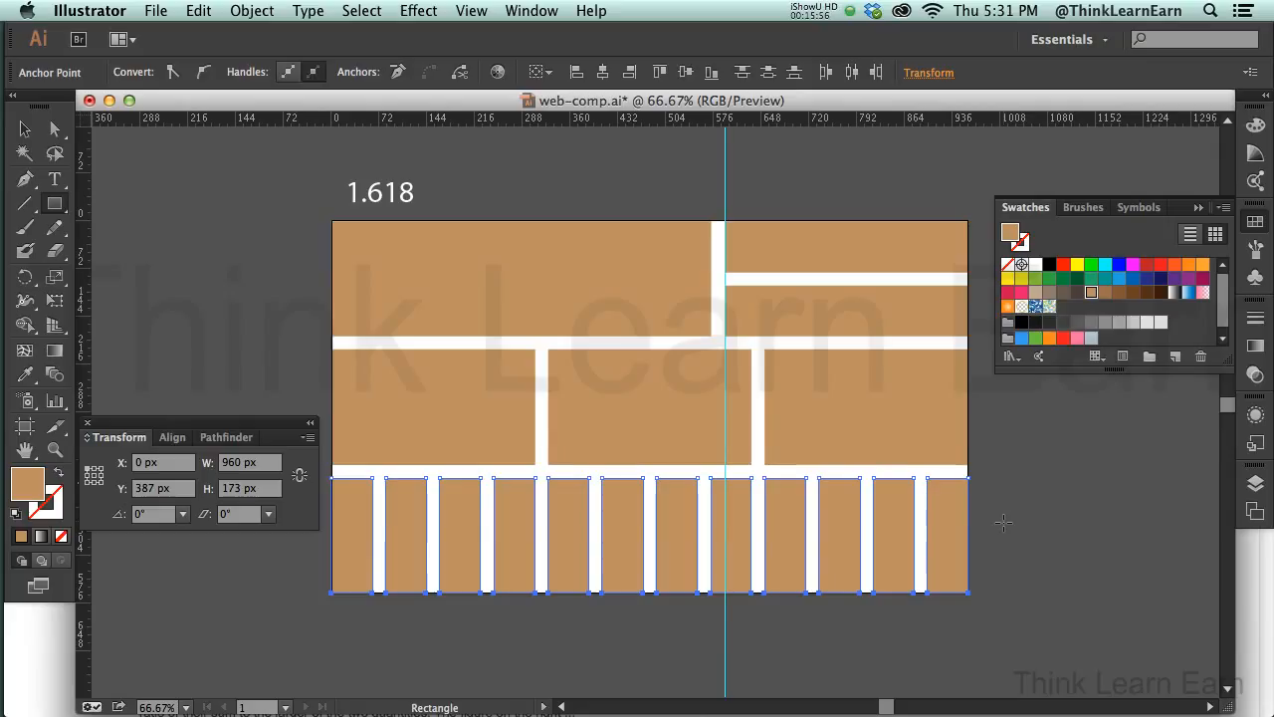
- Try converting the selected bottom-row cells into 5 columns with a 20 px gutter using Split Into Grid, and undo it
key(alt+super+equal)
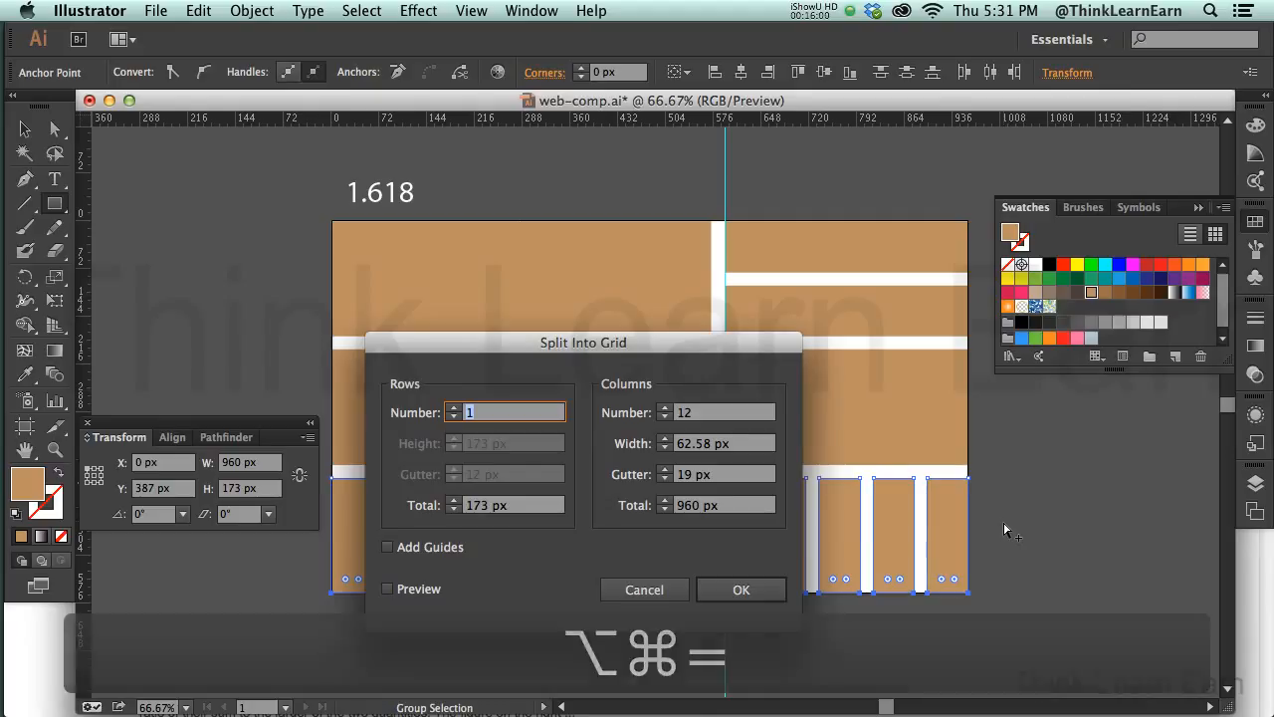
key(Tab)
key(Tab)
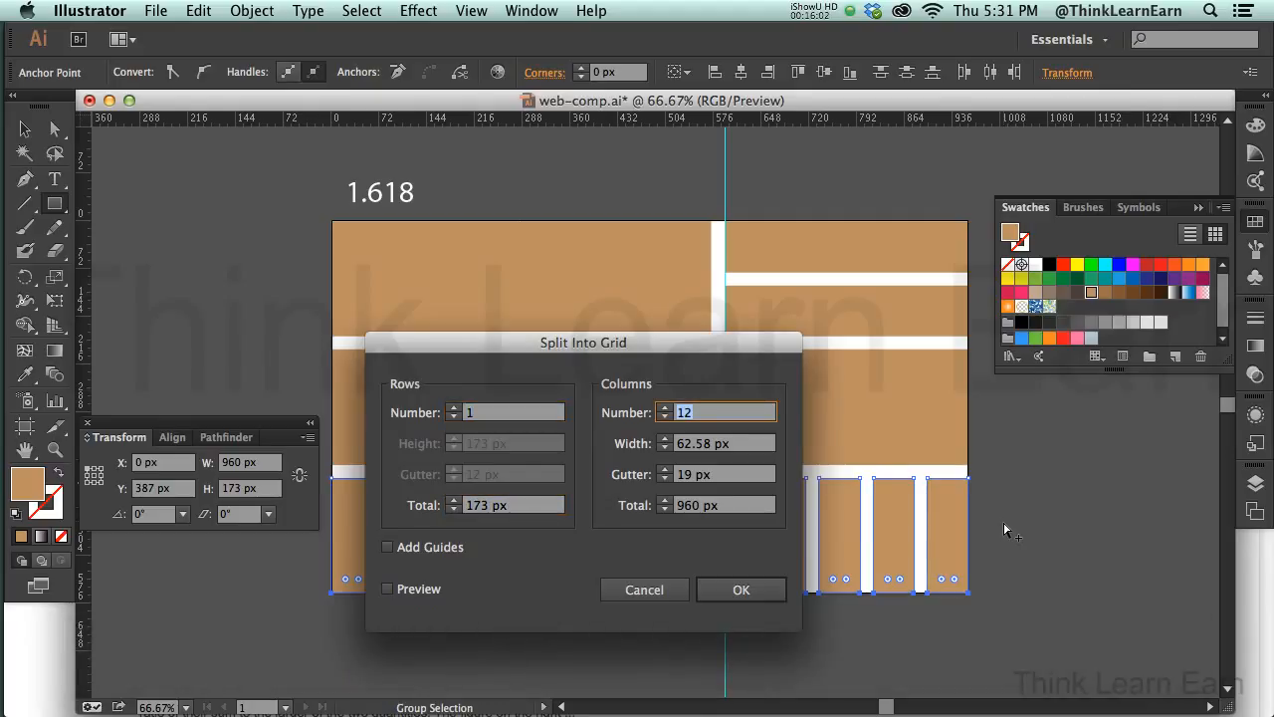
text(5)
key(Tab)
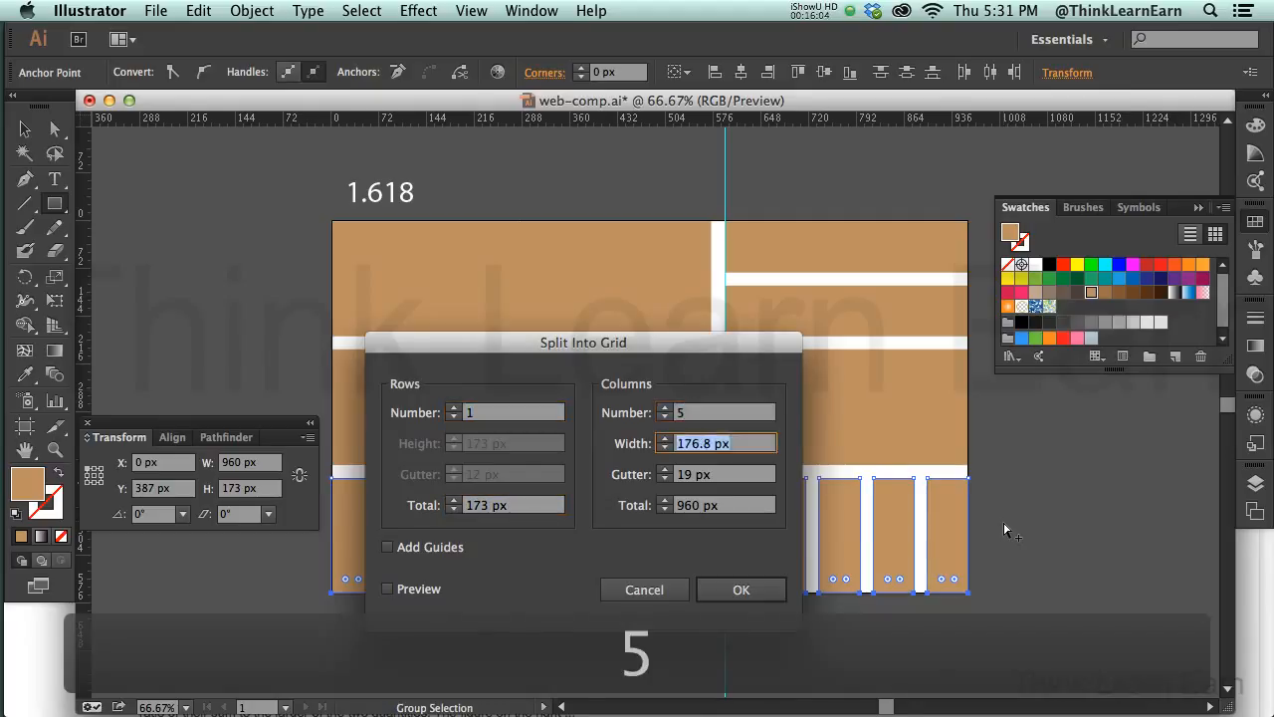
key(Tab)
text(20)
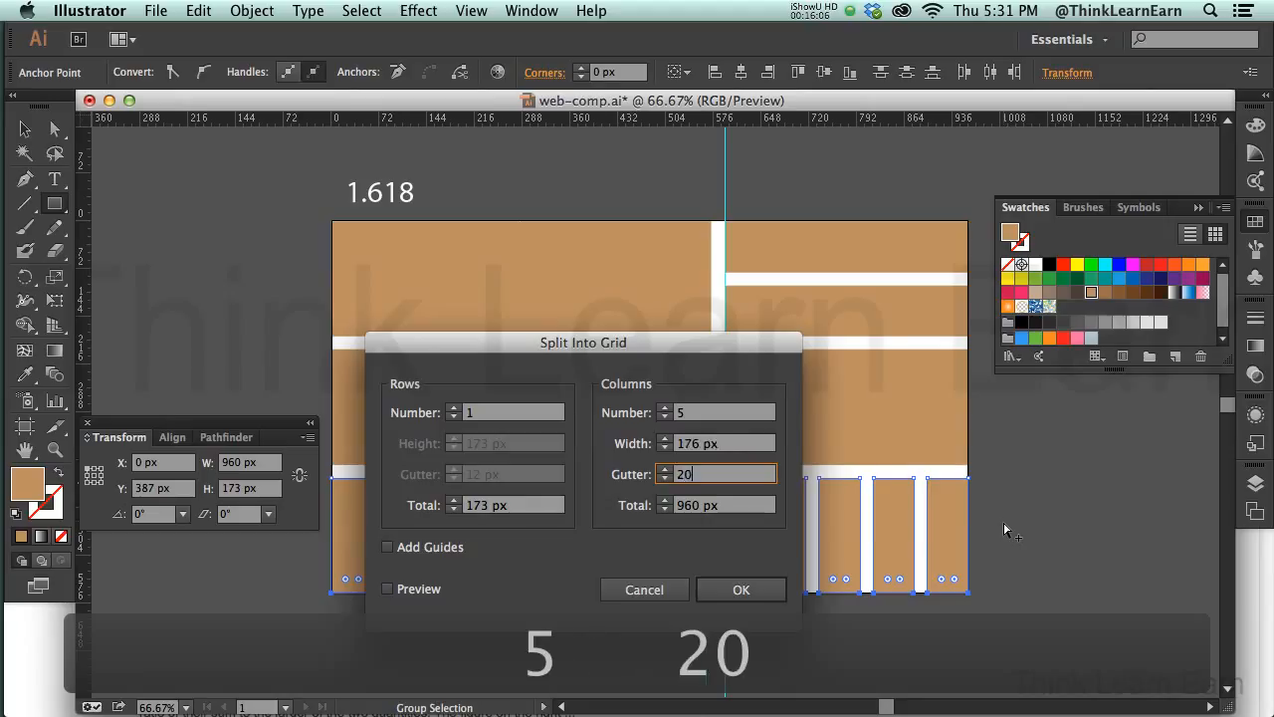
key(Return)
click(1101, 557)
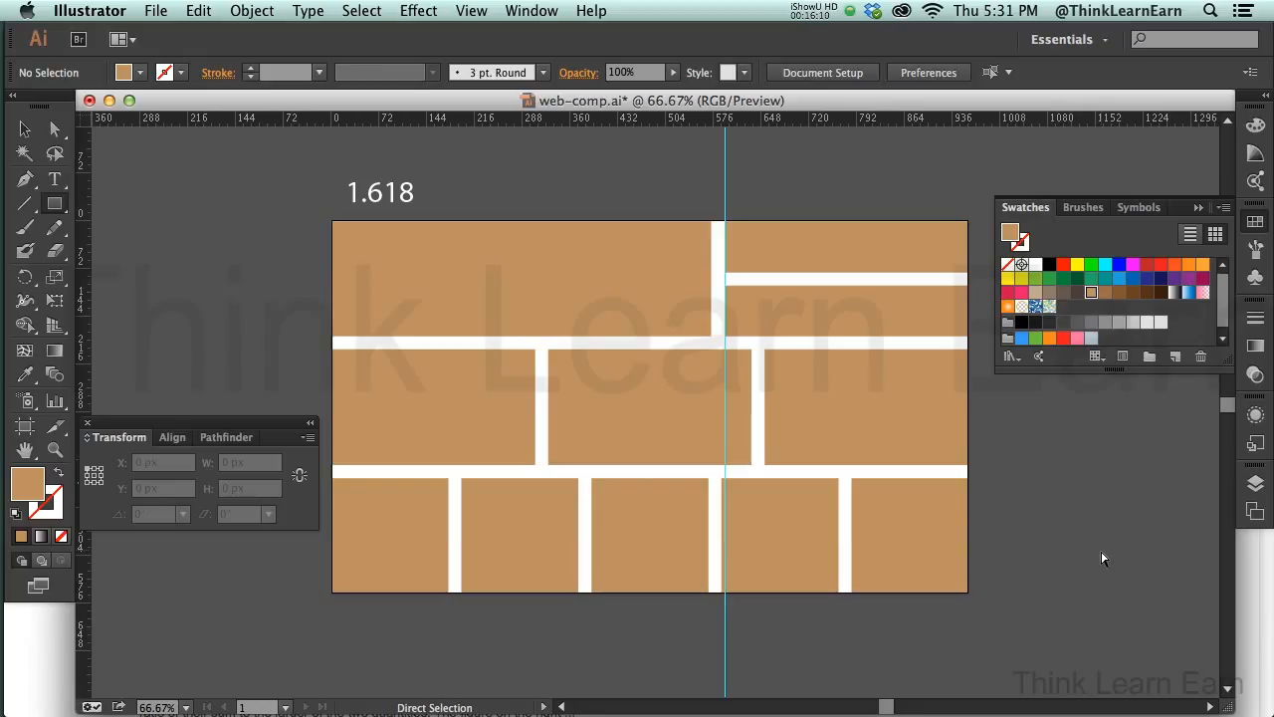
key(super+z)
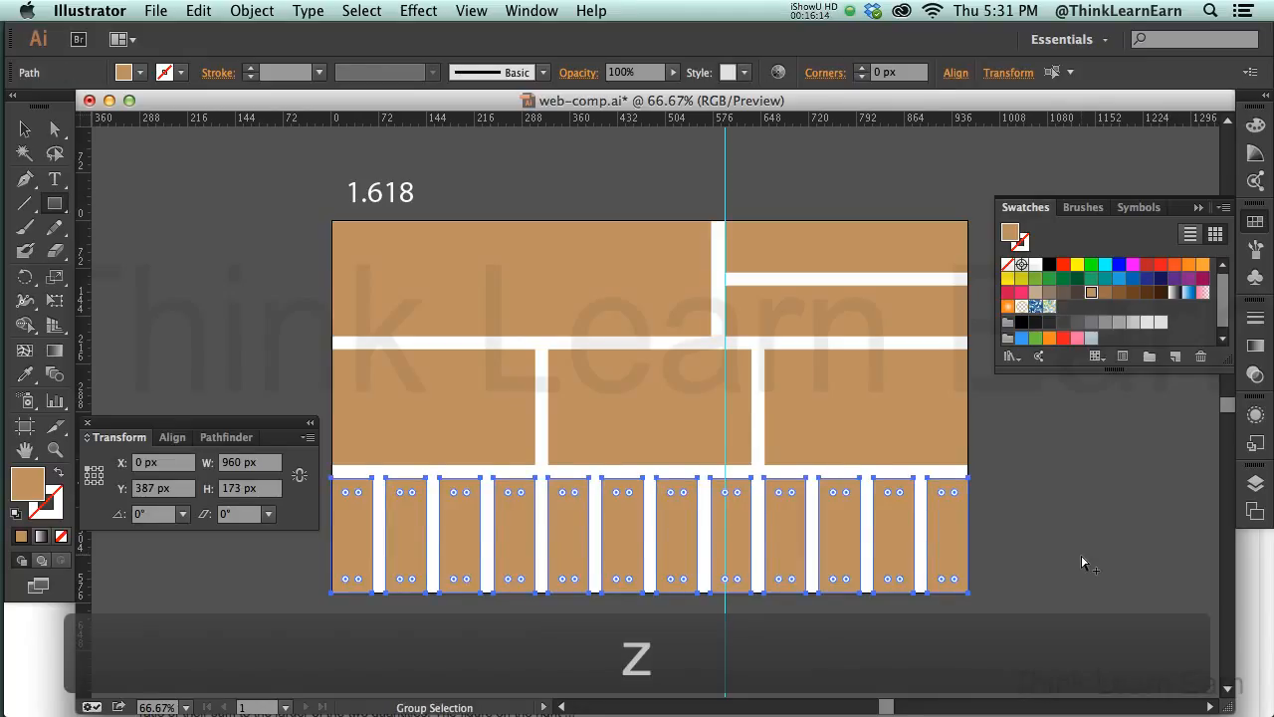
- Convert the twelve bottom-row cells into 6 columns with a 20 px gutter using Split Into Grid, and save the document
key(alt+super+equal)
key(Tab)
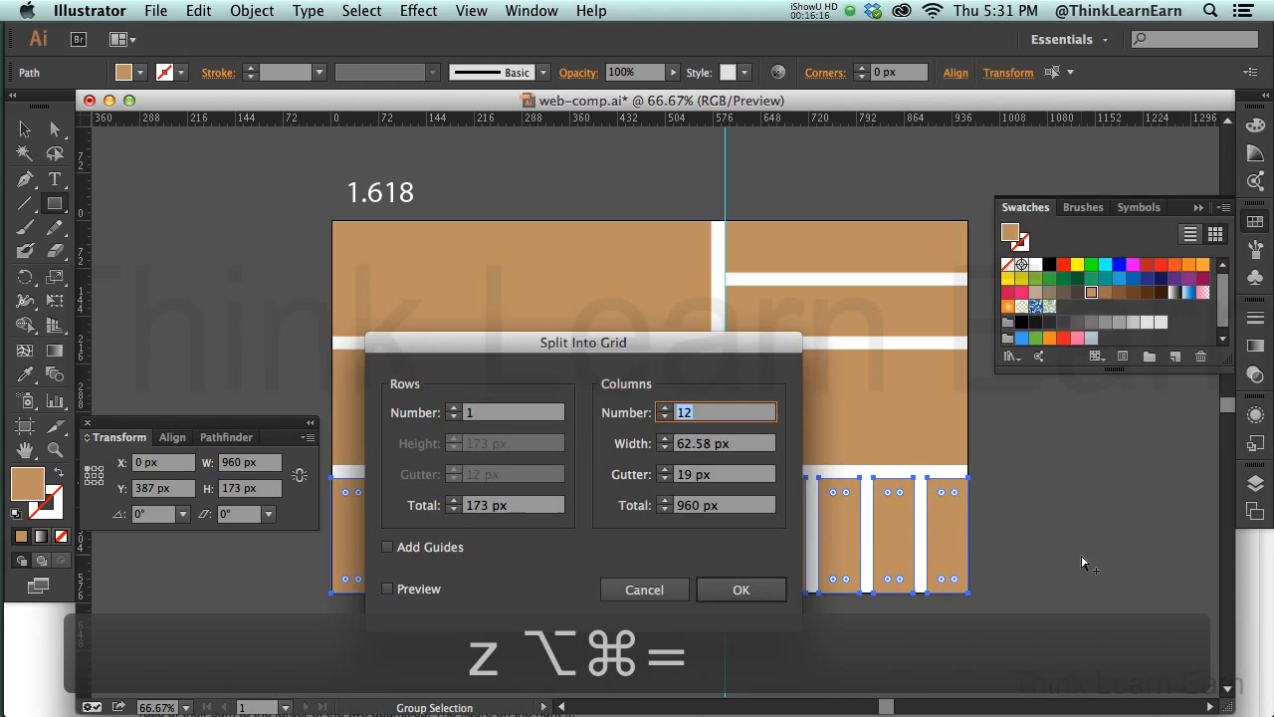
text(6)
key(Tab)
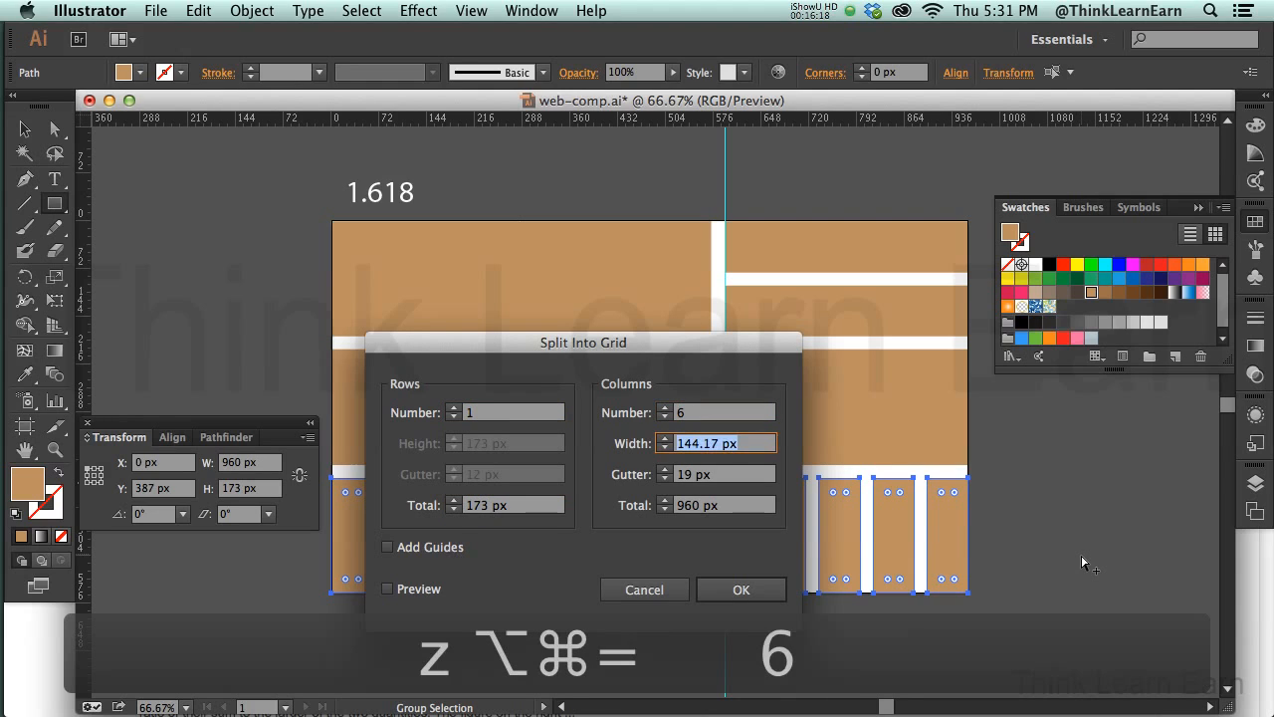
key(Tab)
text(20)
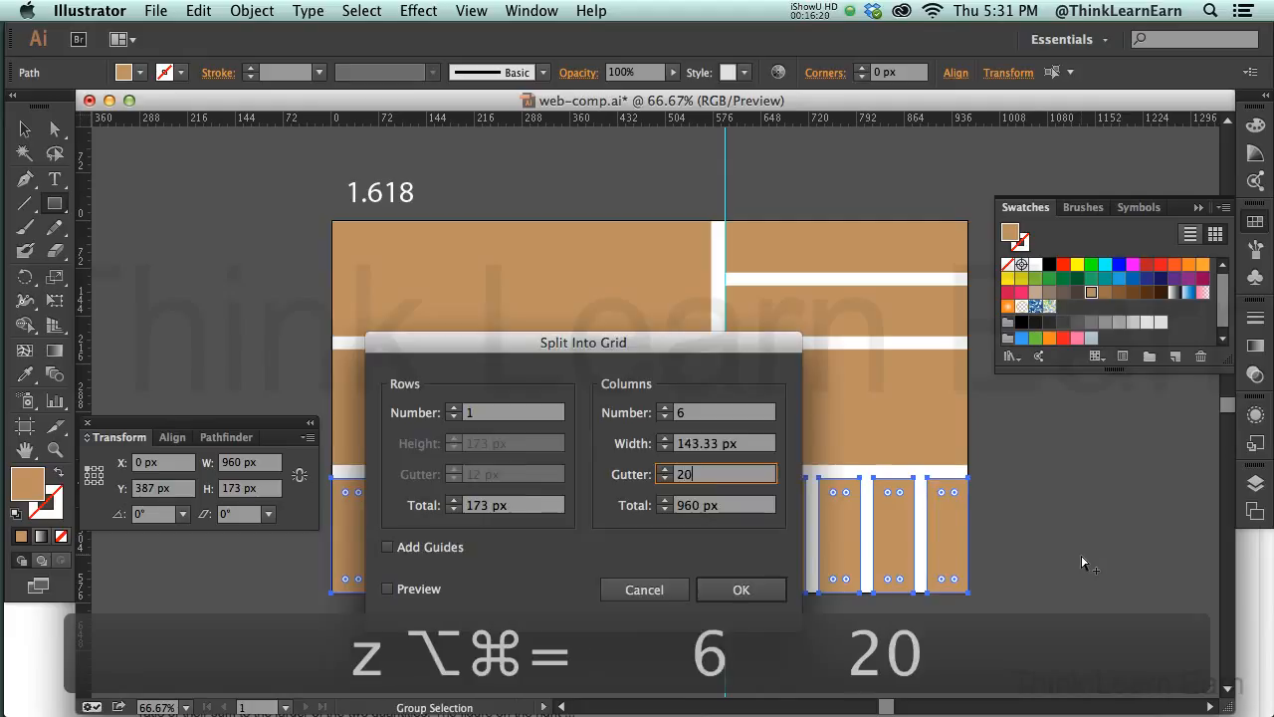
key(Return)
click(1099, 551)
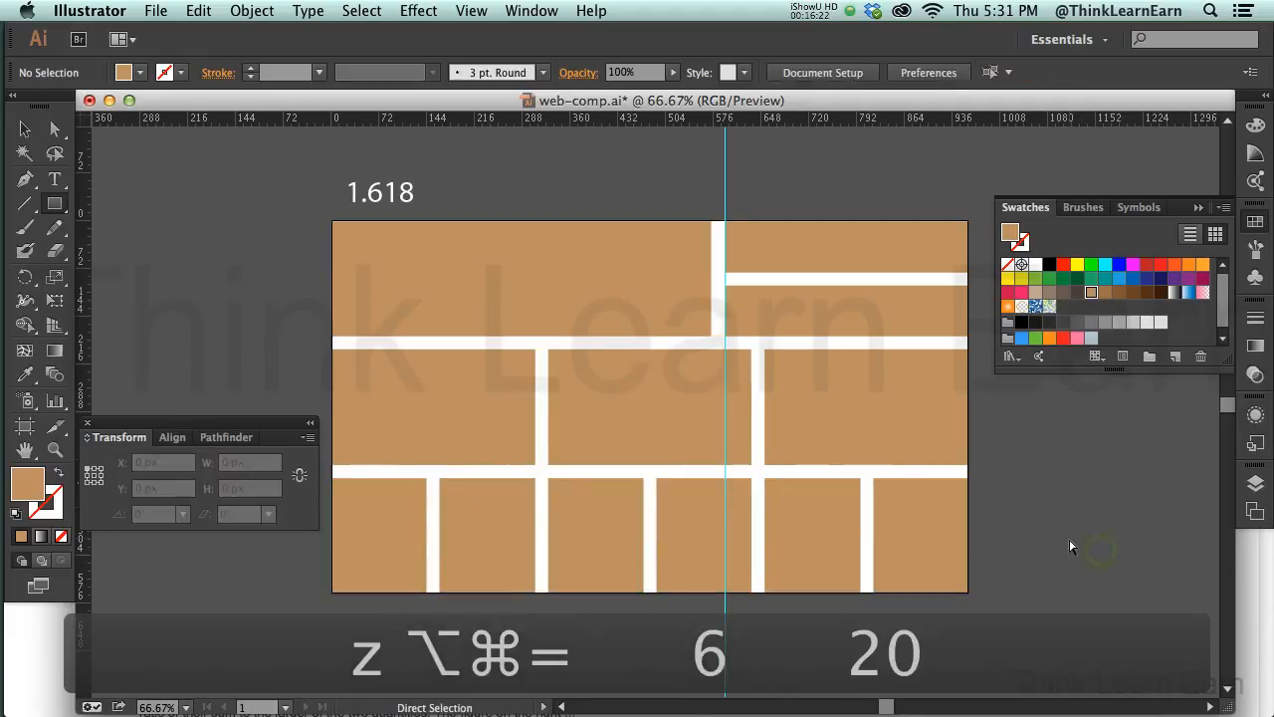
key(super+s)
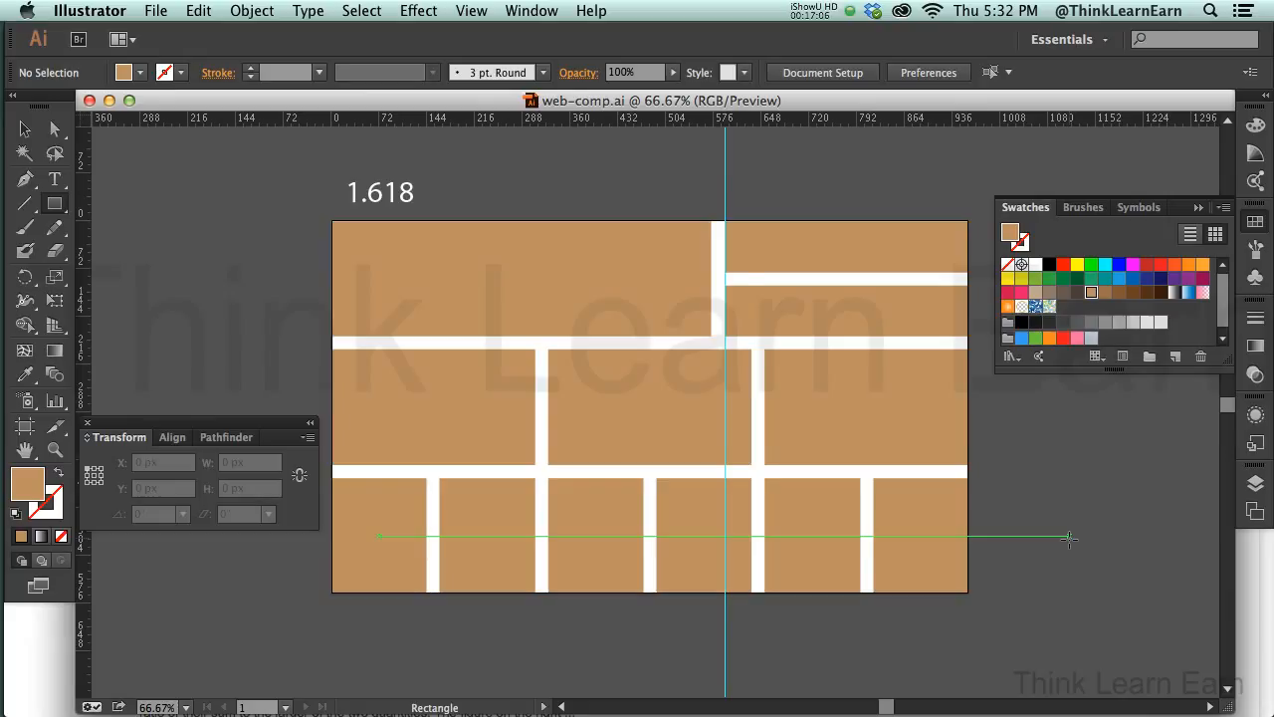
- Check the width of the large top-row block and collapse the Swatches panel
key(a)
click(621, 279)
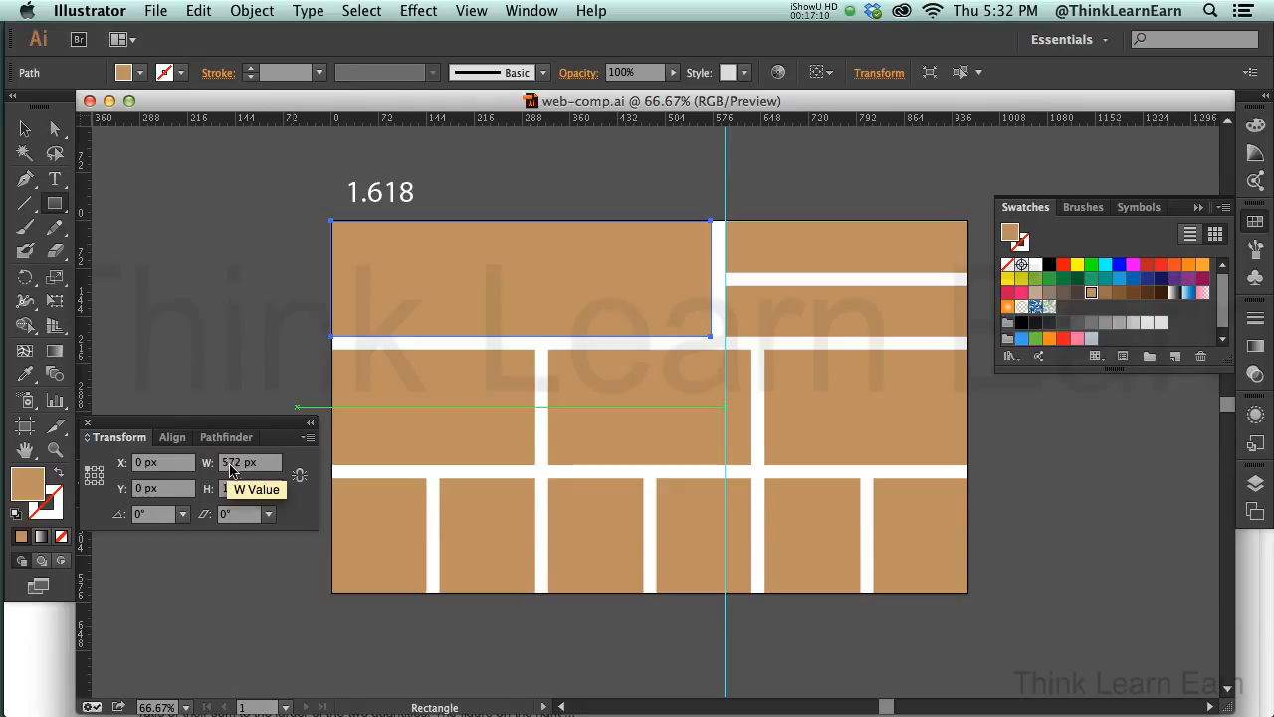
key(super)
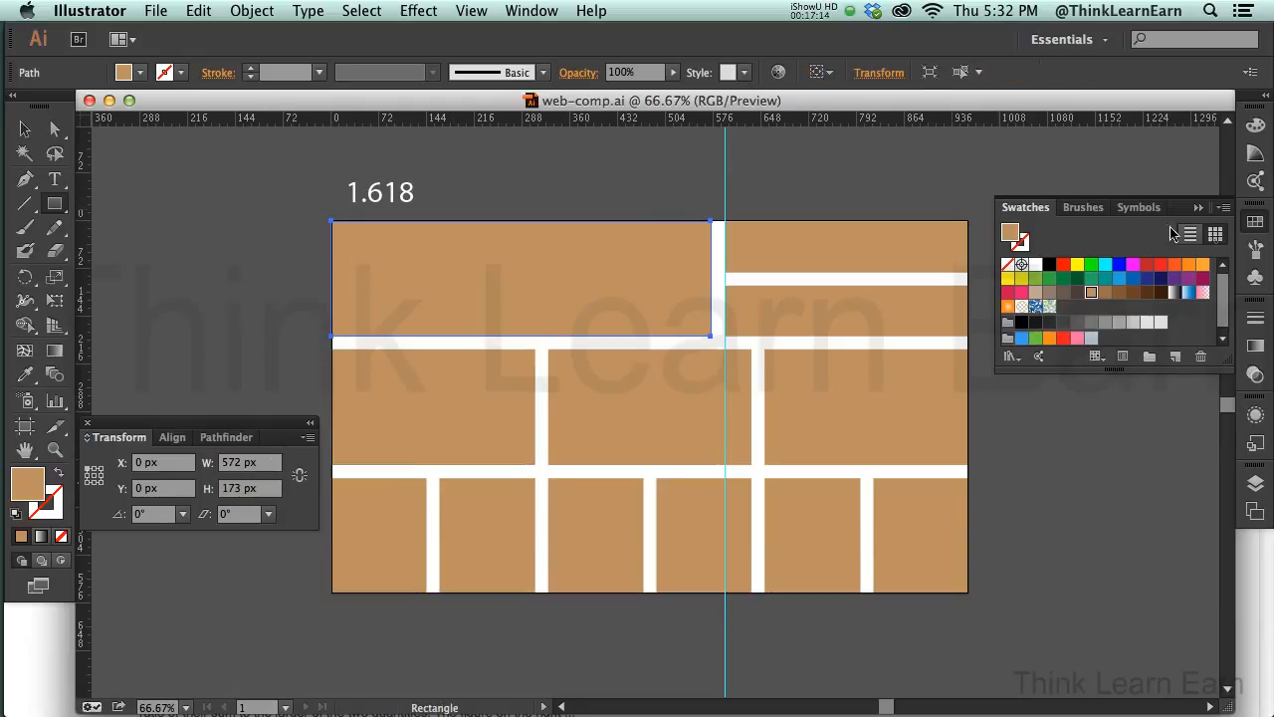
click(1255, 221)
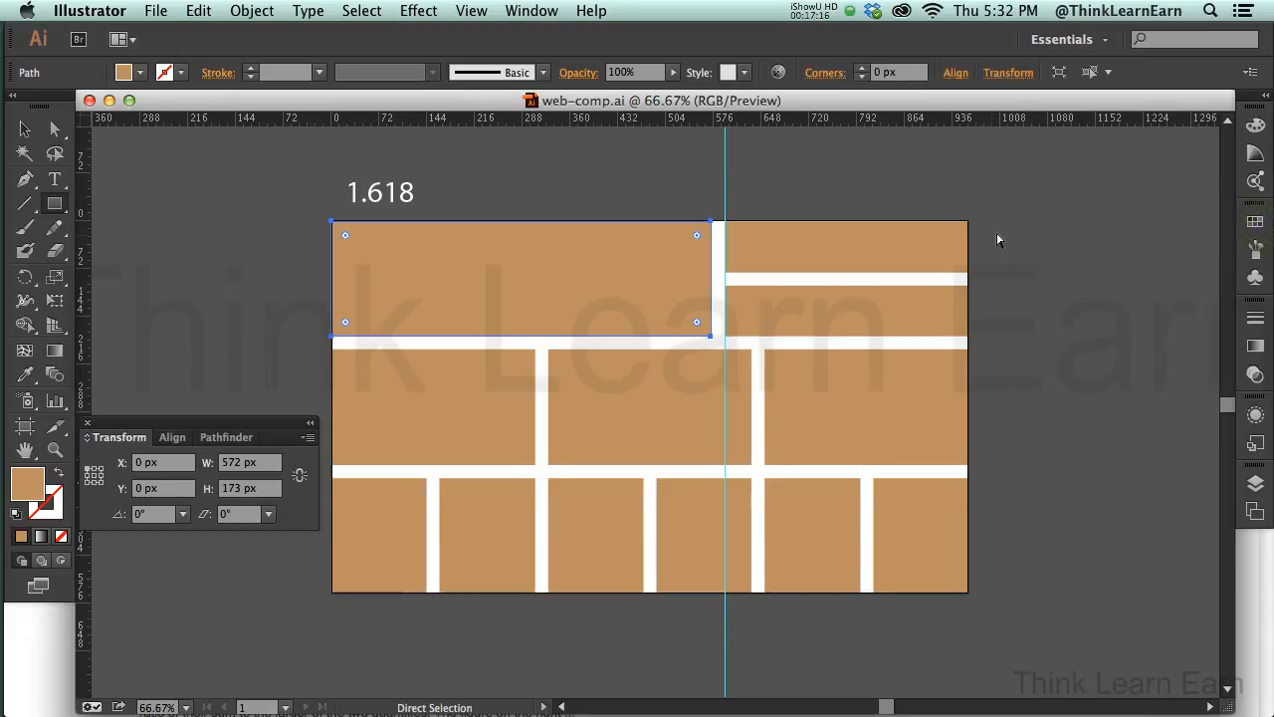
- Set the overall width of all the layout blocks together to 1000 px and deselect them
key(super+a)
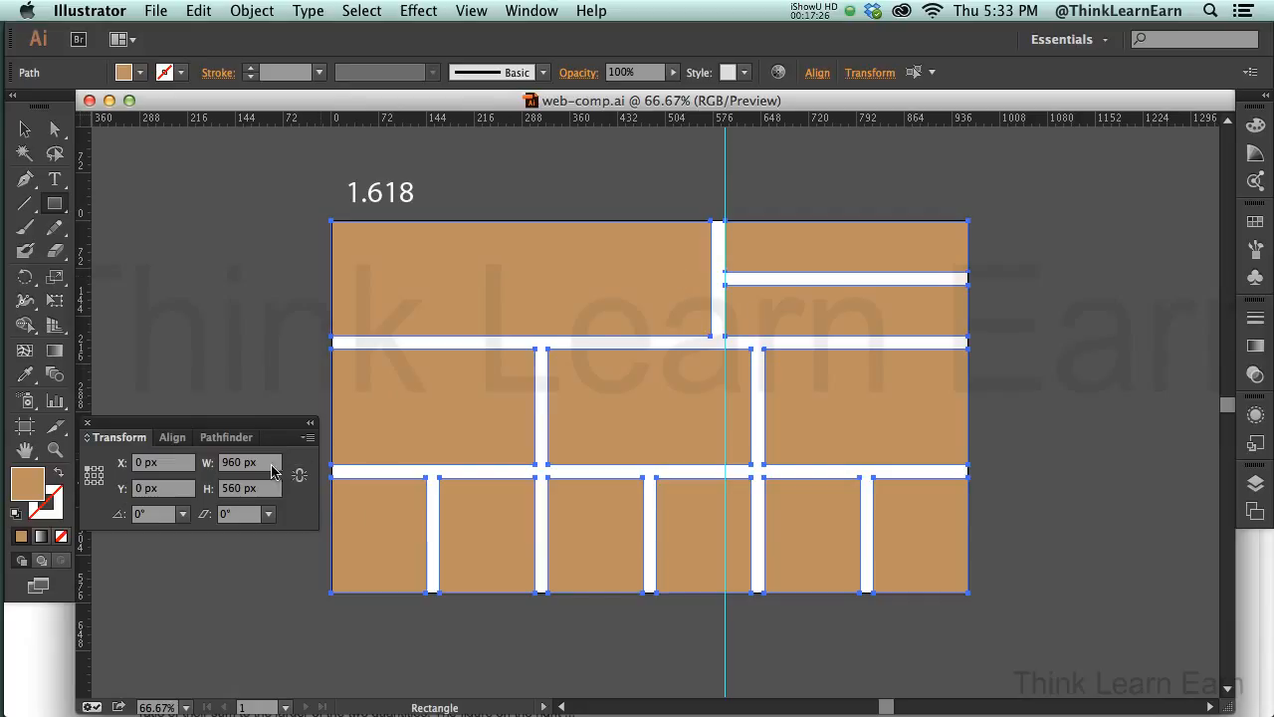
drag(271, 469, 191, 455)
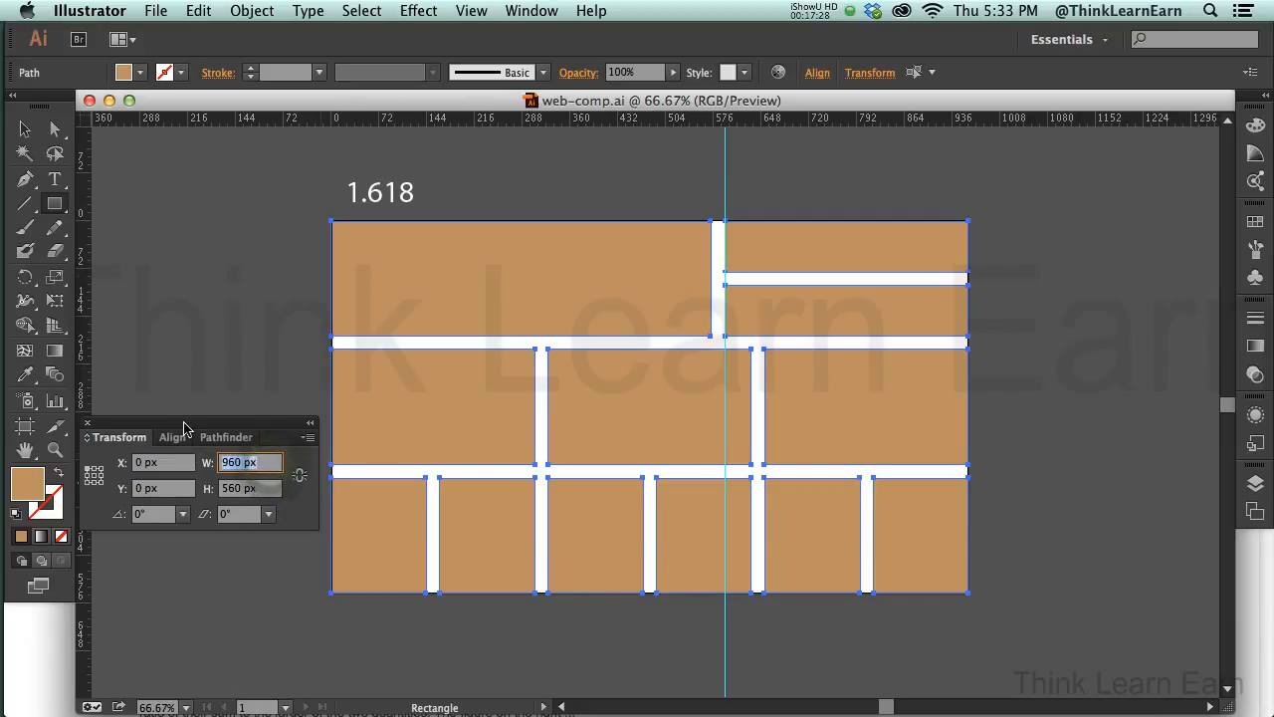
text(1000)
key(Return)
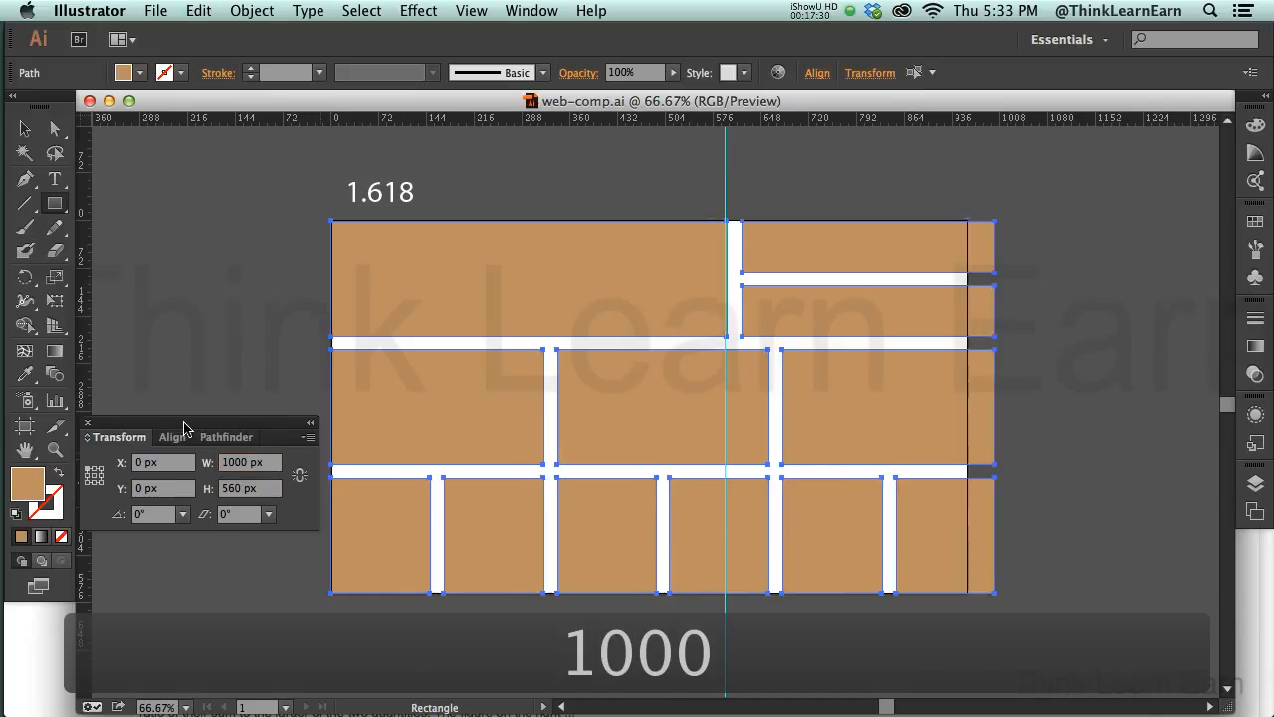
key(a)
click(1045, 367)
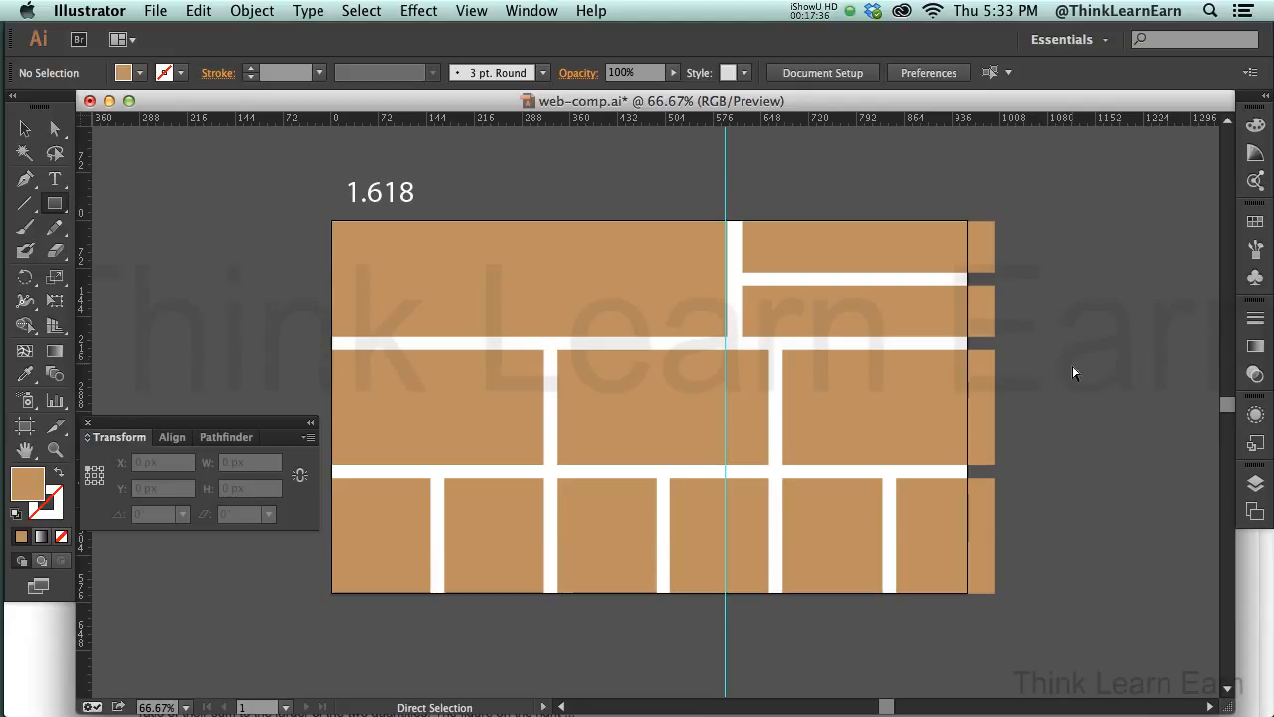
- Compare the widths of the large top-row block and the upper small block beside it
click(645, 276)
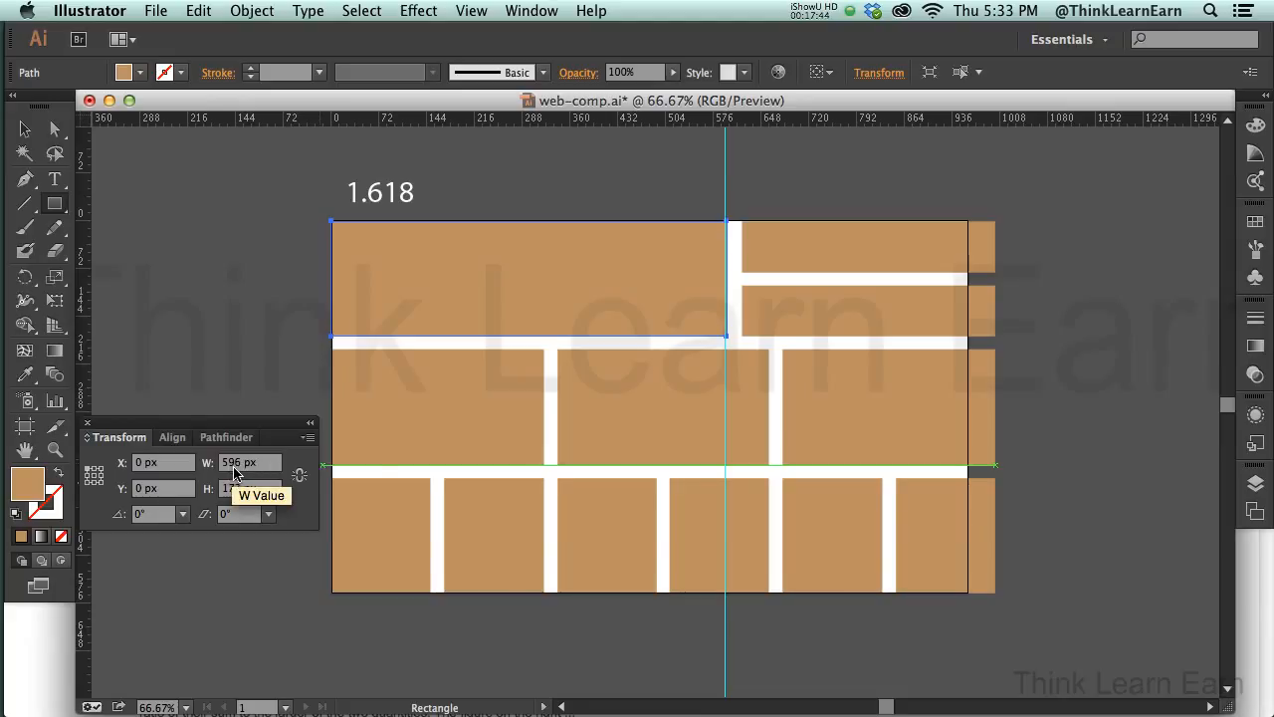
key(a)
click(800, 259)
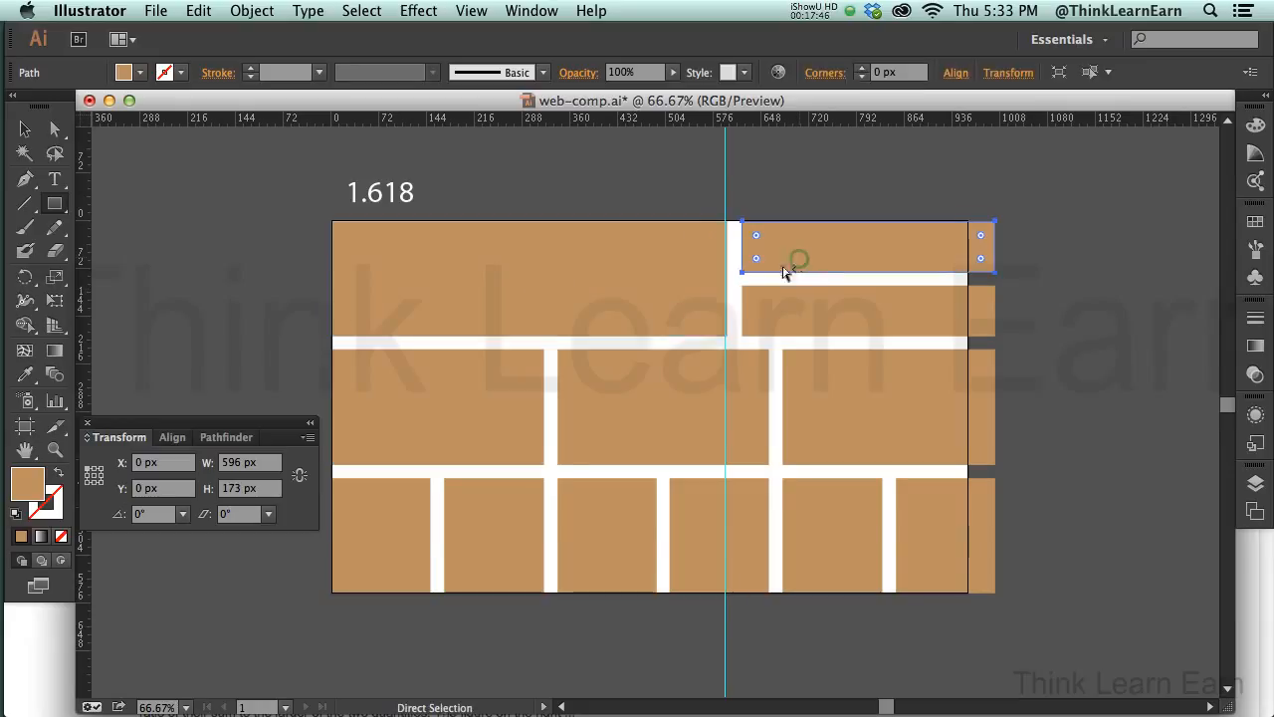
key(m)
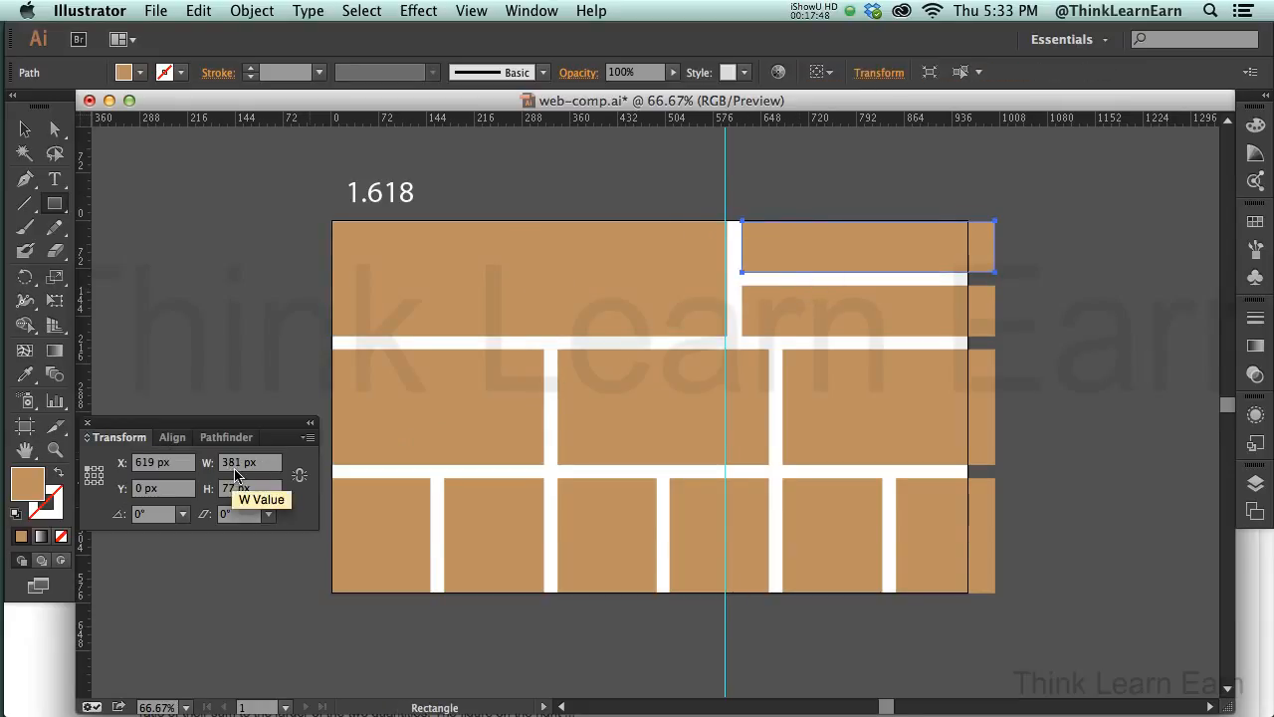
key(a)
click(678, 291)
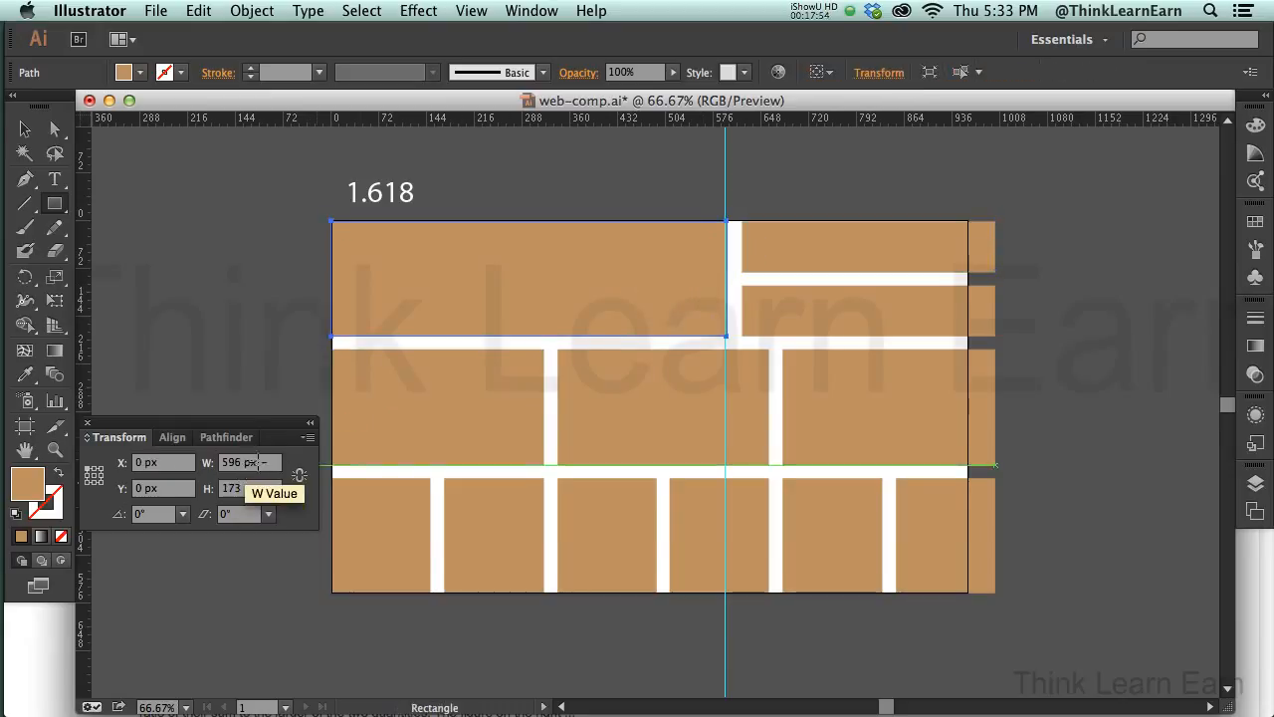
- Copy the upper small block's 381 px width and add it to the width of the large top-row block
click(777, 254)
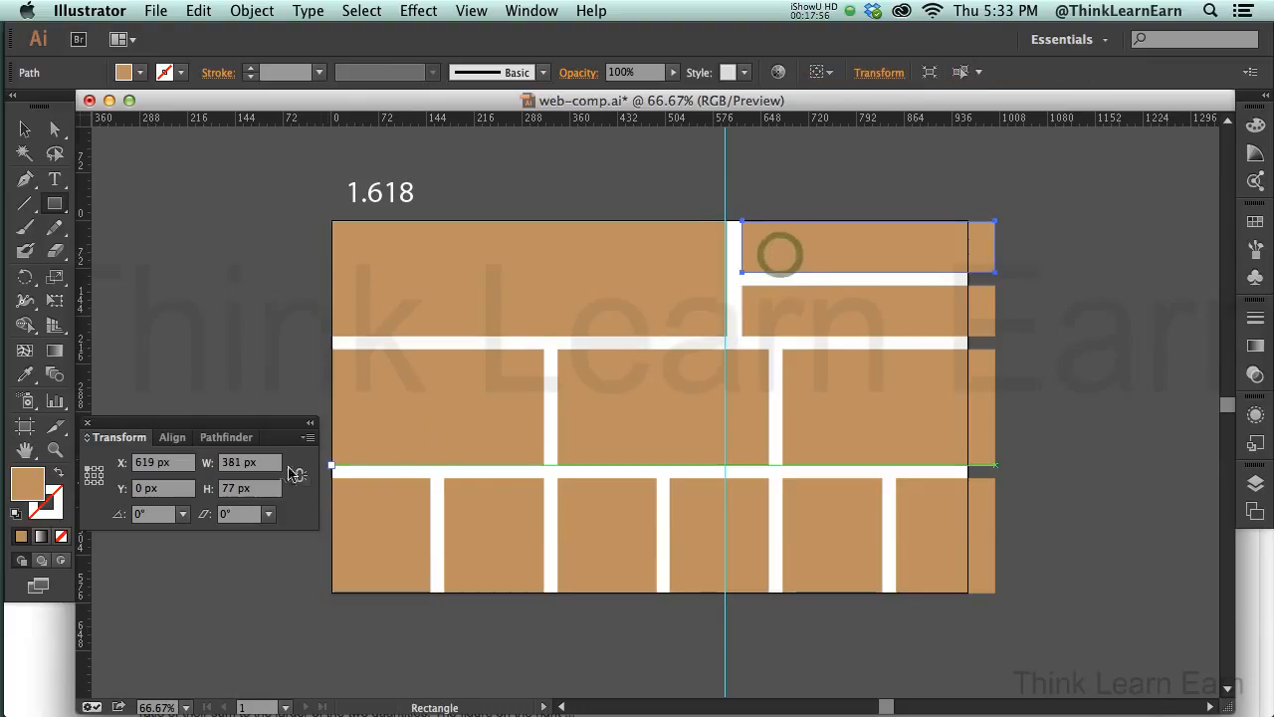
click(257, 462)
key(super+c)
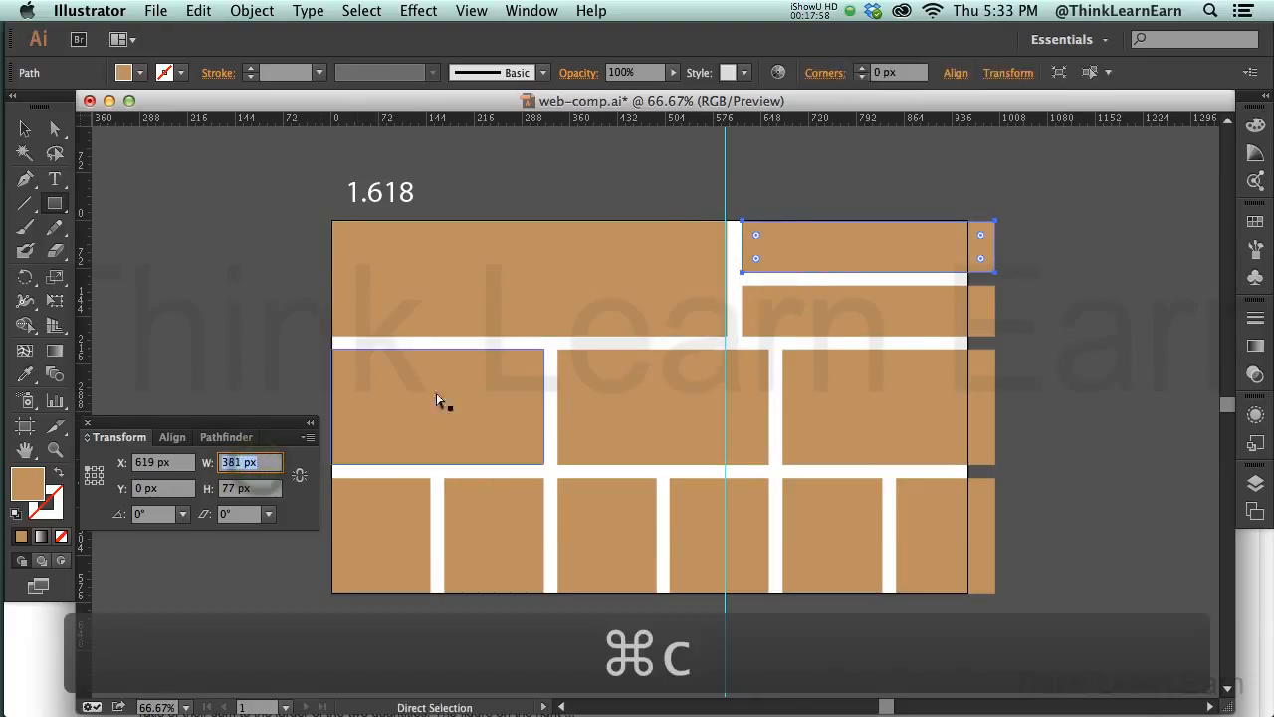
super+click(626, 288)
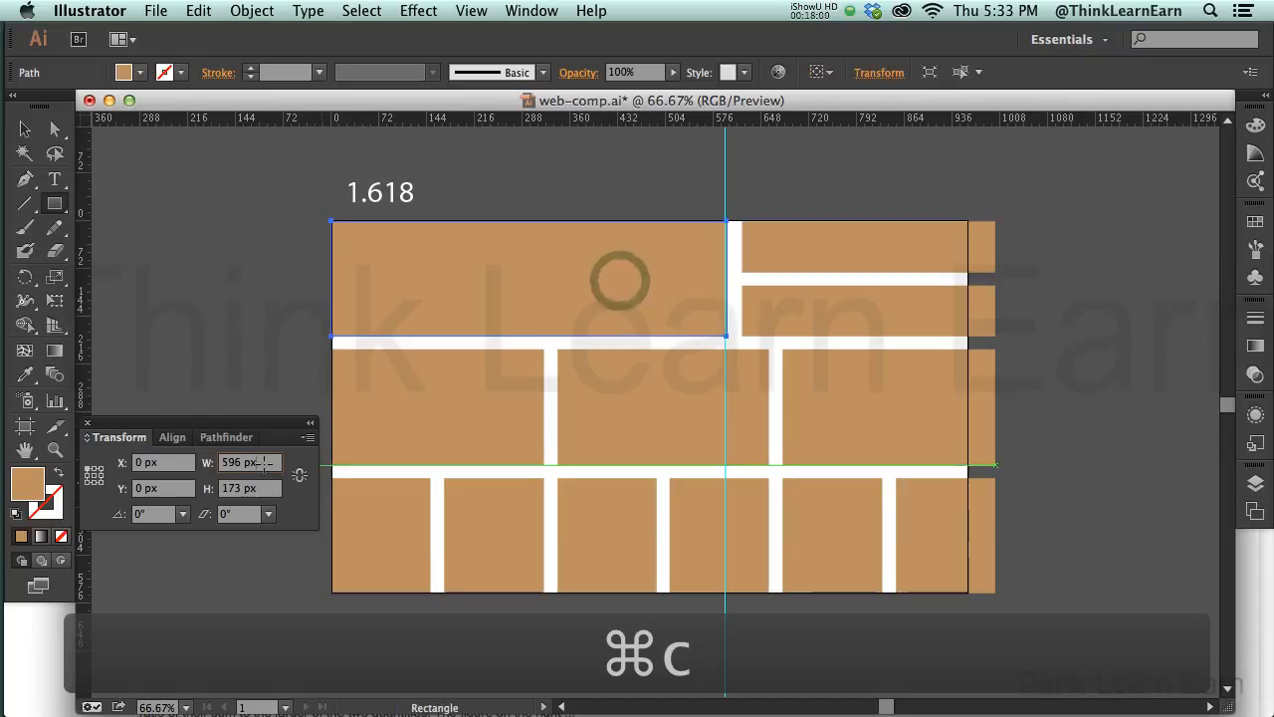
click(259, 463)
text(+)
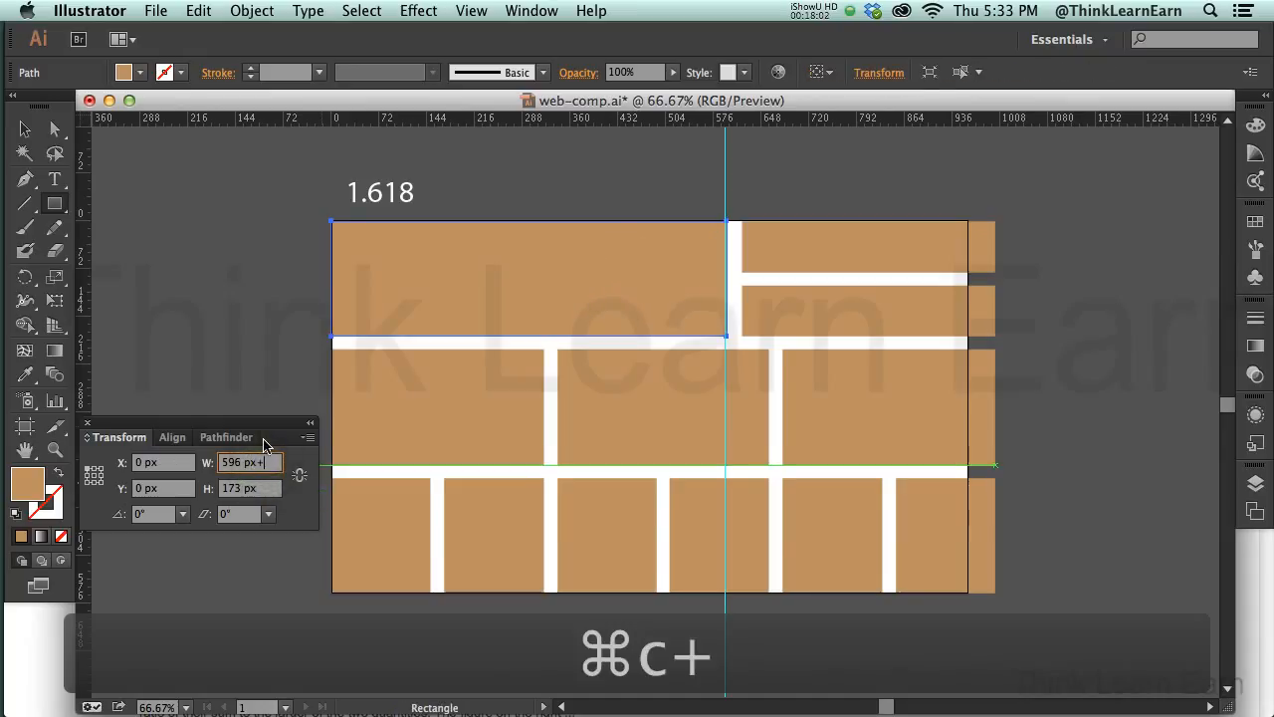
key(super+v)
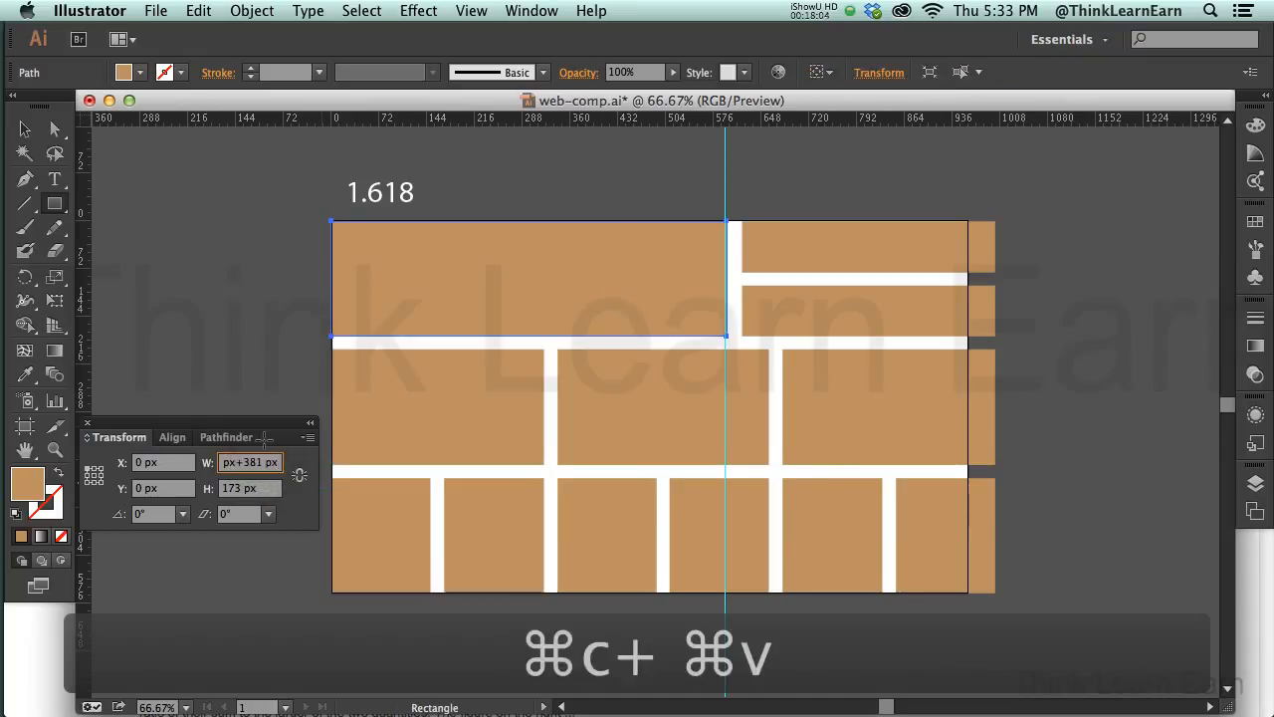
key(Tab)
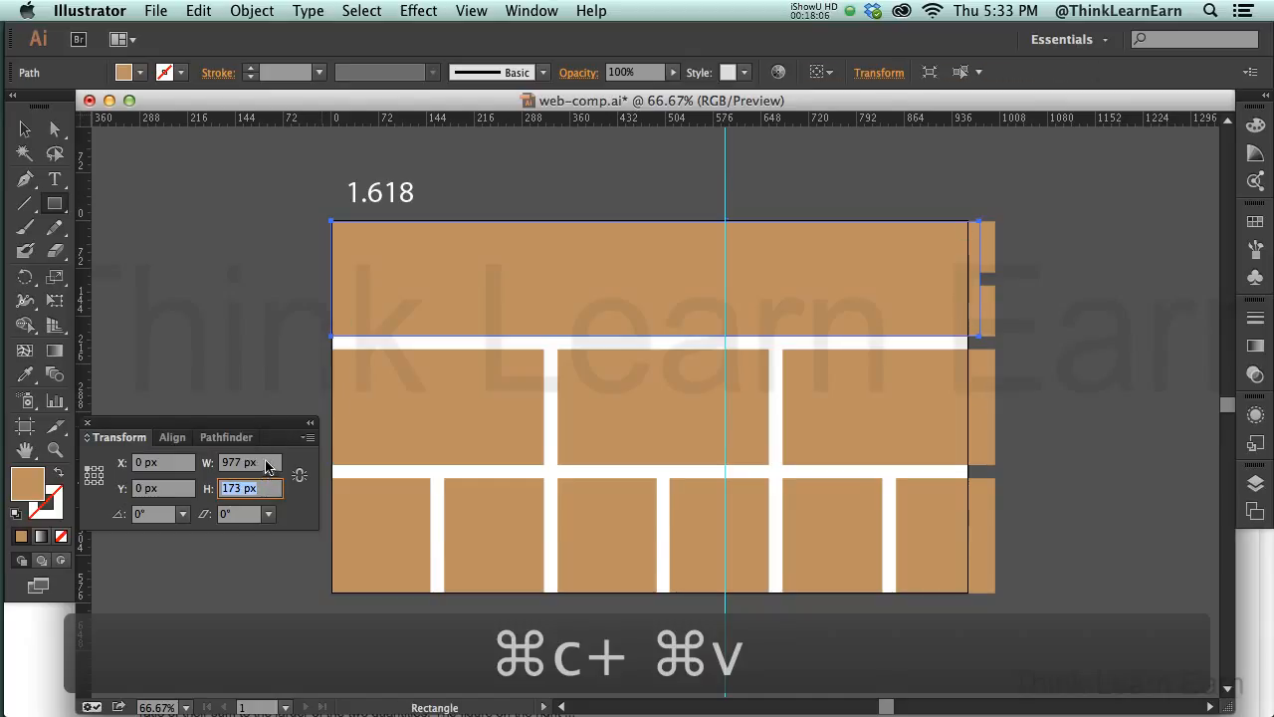
- Add a further 20 px to the large top-row block's width for the gutter, and deselect the block
click(267, 464)
text(+20)
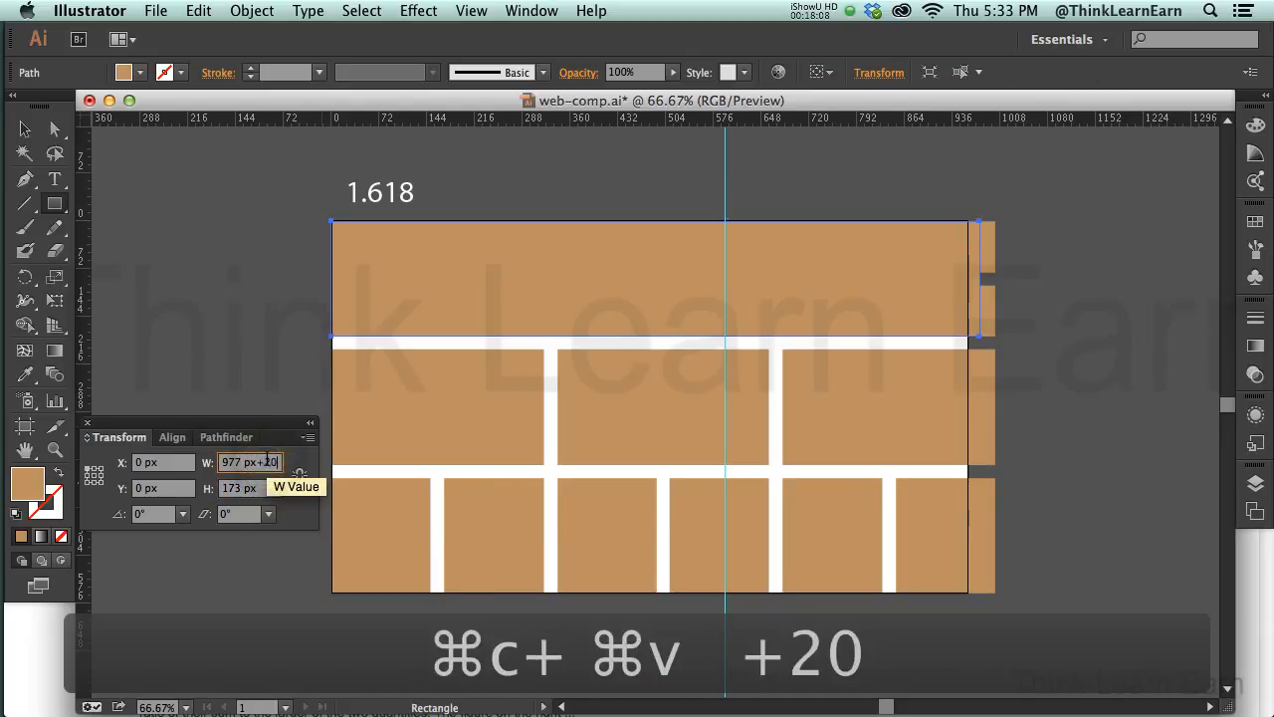
key(Return)
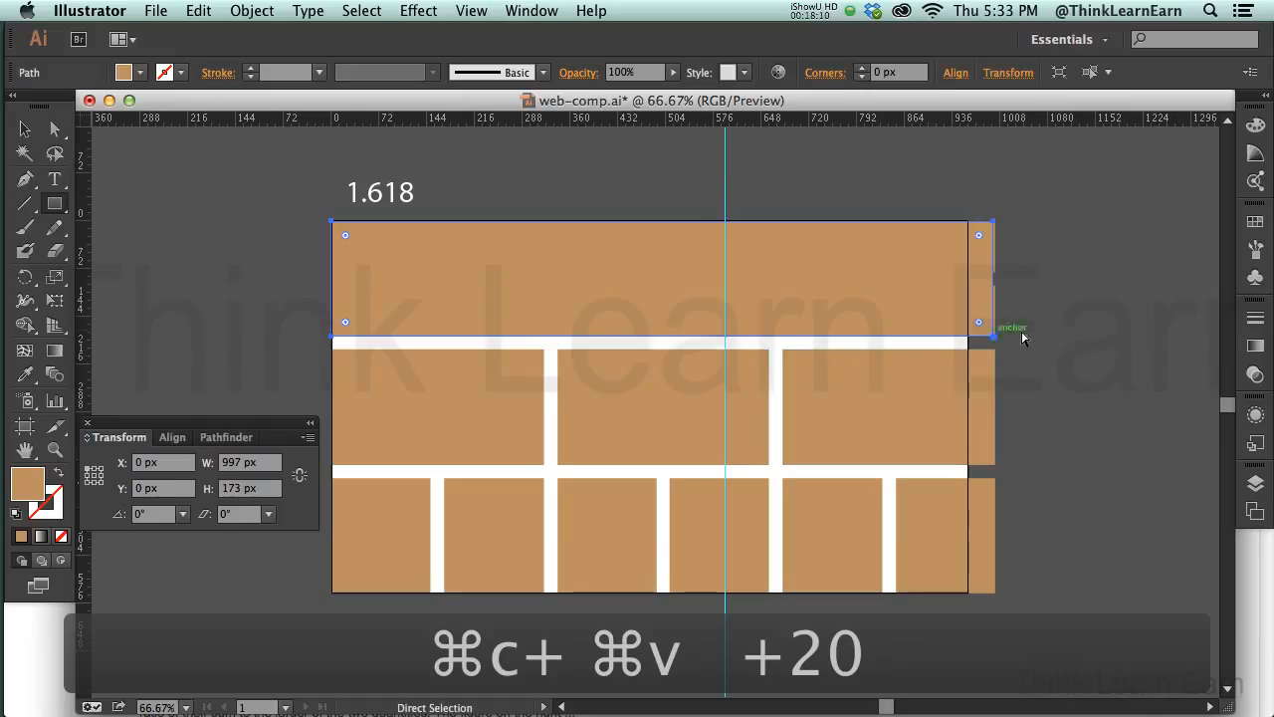
super+click(1026, 331)
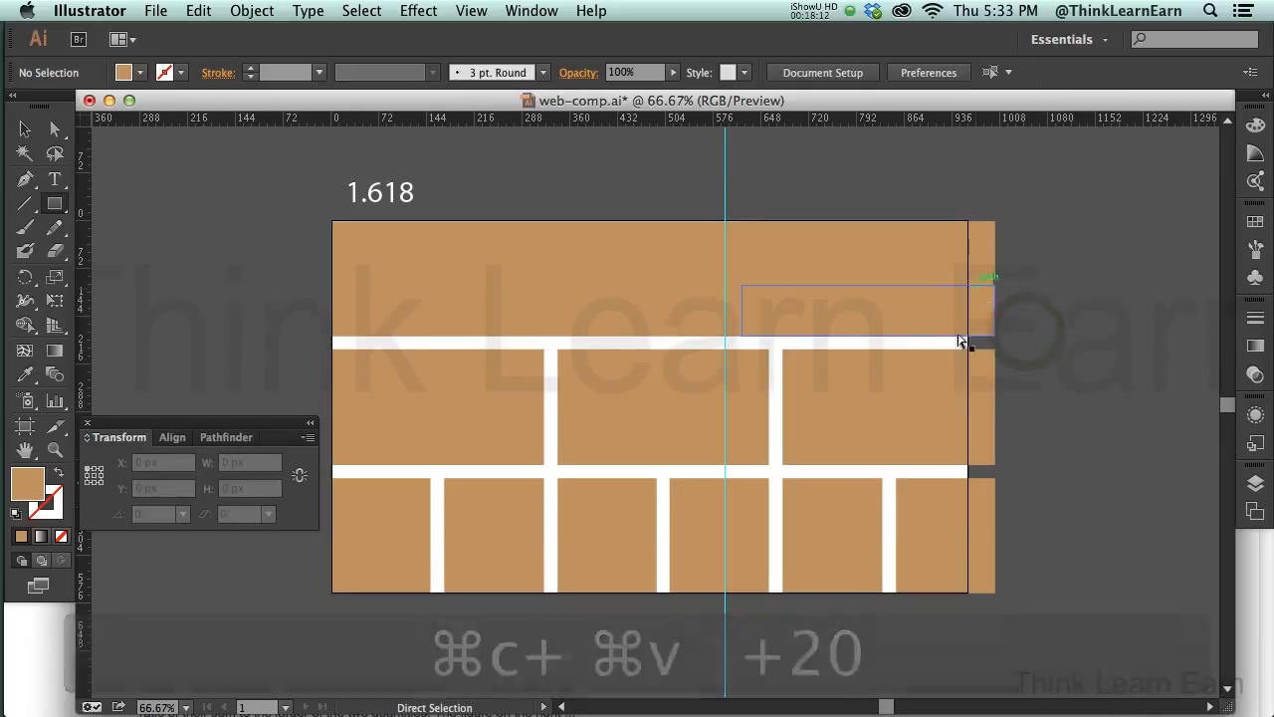
- Undo both width additions on the large top-row block and deselect it
key(super+z)
key(super+z)
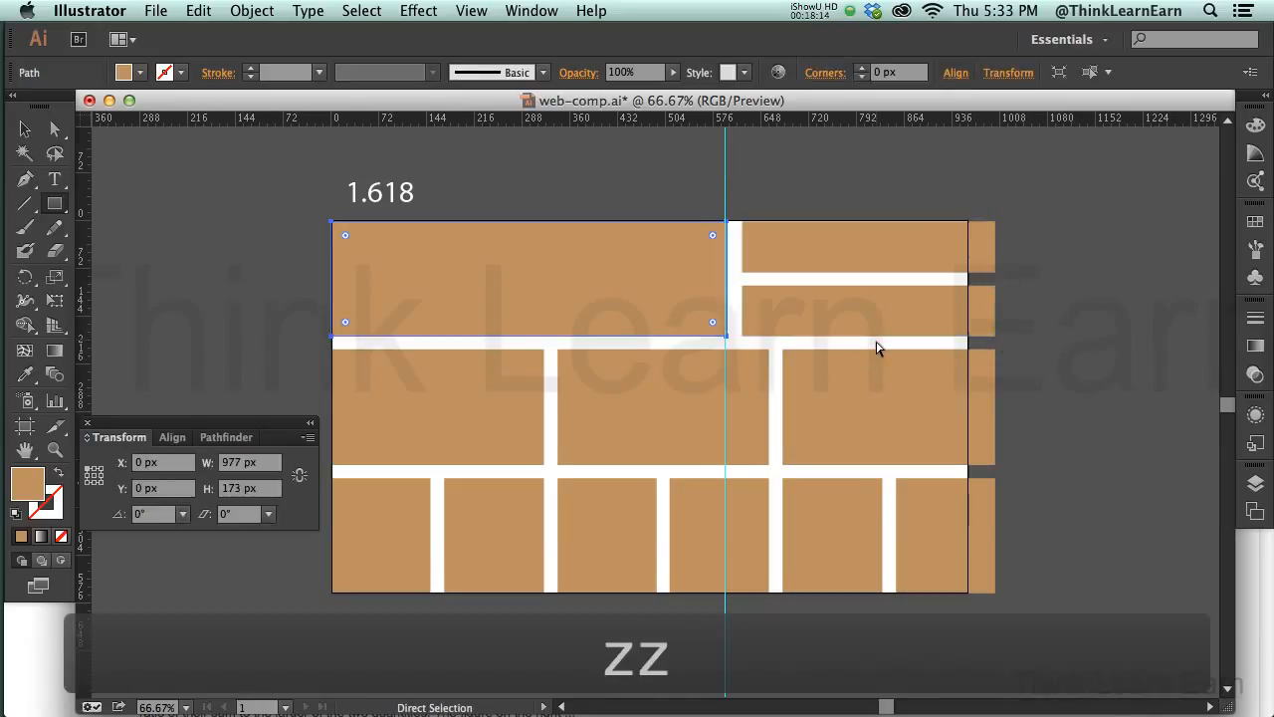
click(1048, 329)
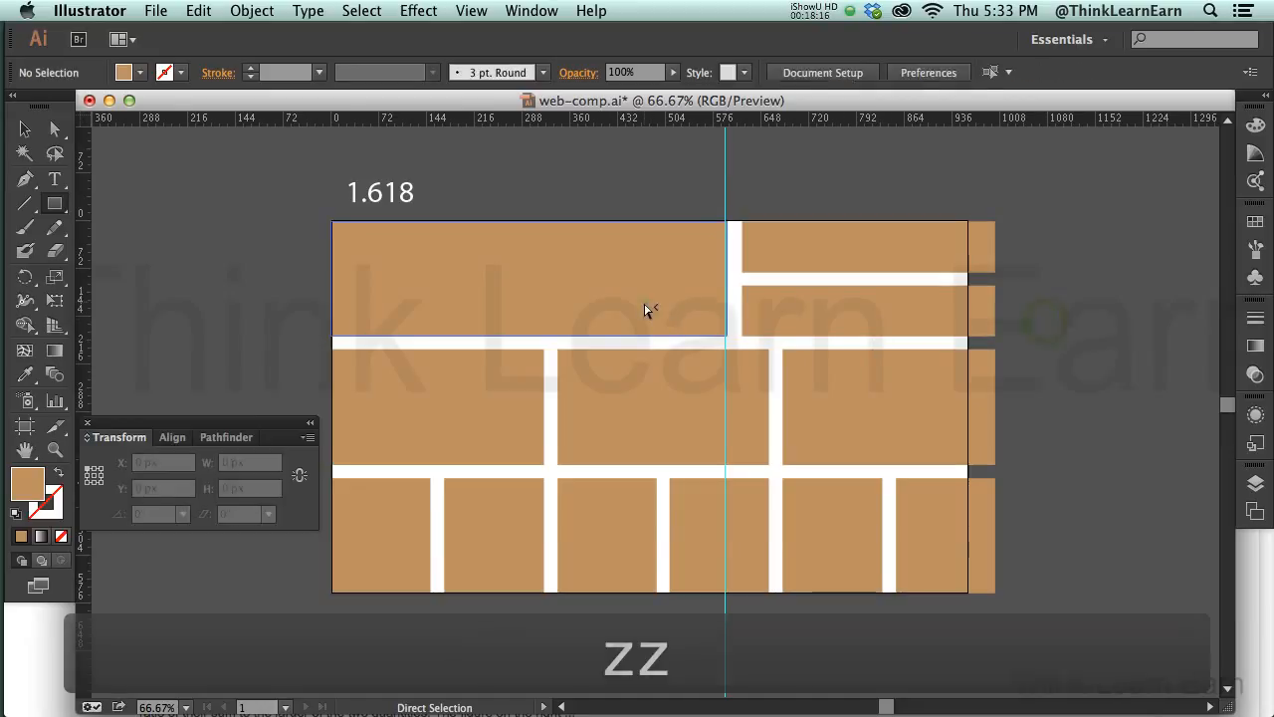
- Check the large top-row block's width in the 1000 px layout, and undo the layout's scaling to 1000 px
click(645, 307)
key(m)
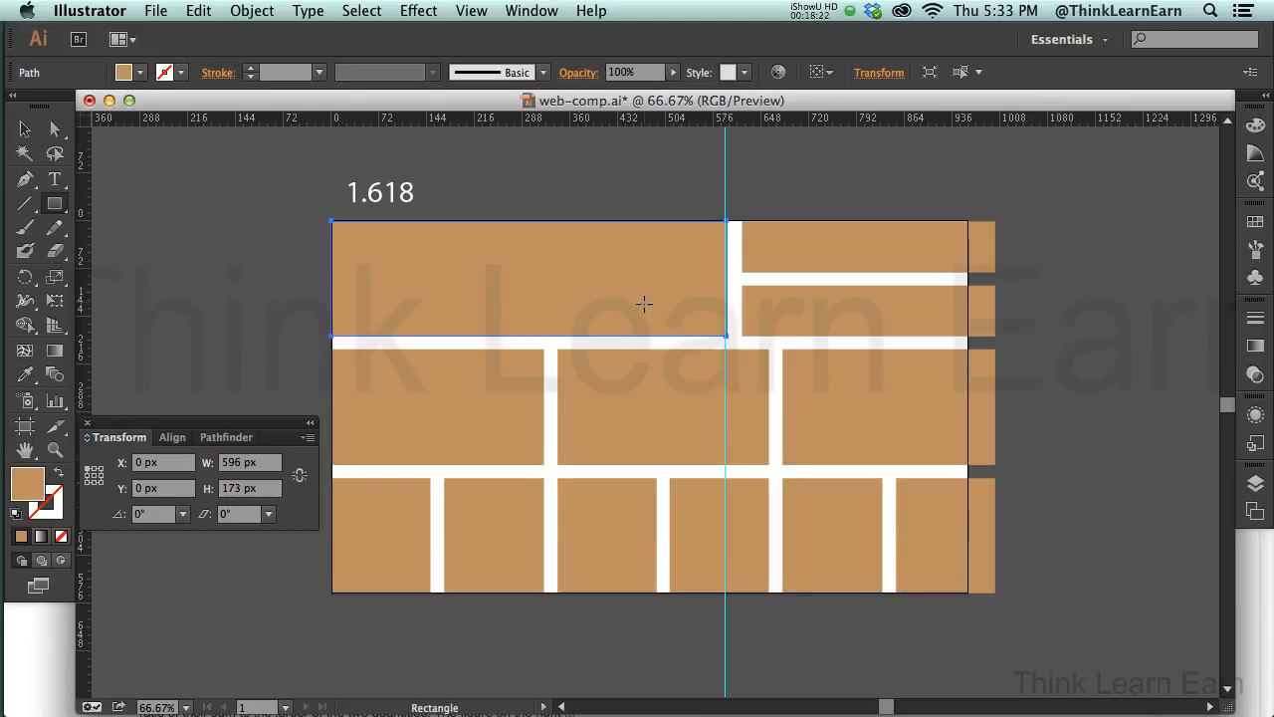
key(a)
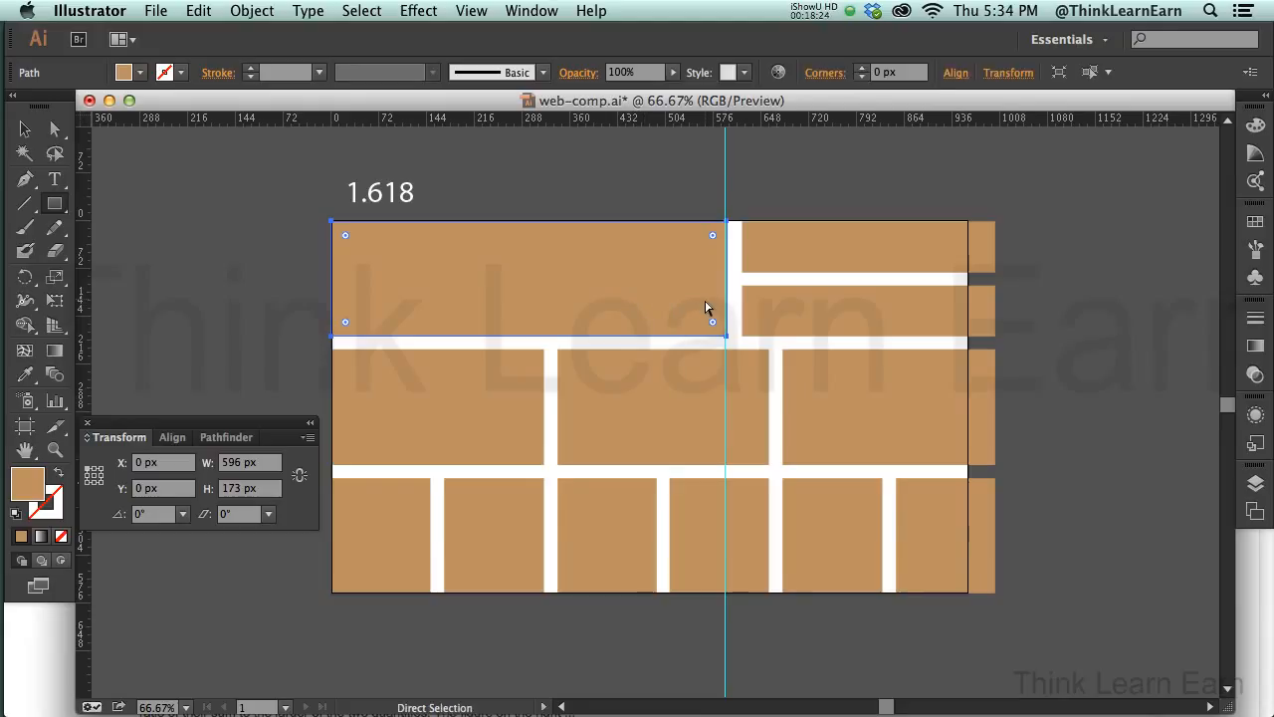
key(super+z)
click(979, 346)
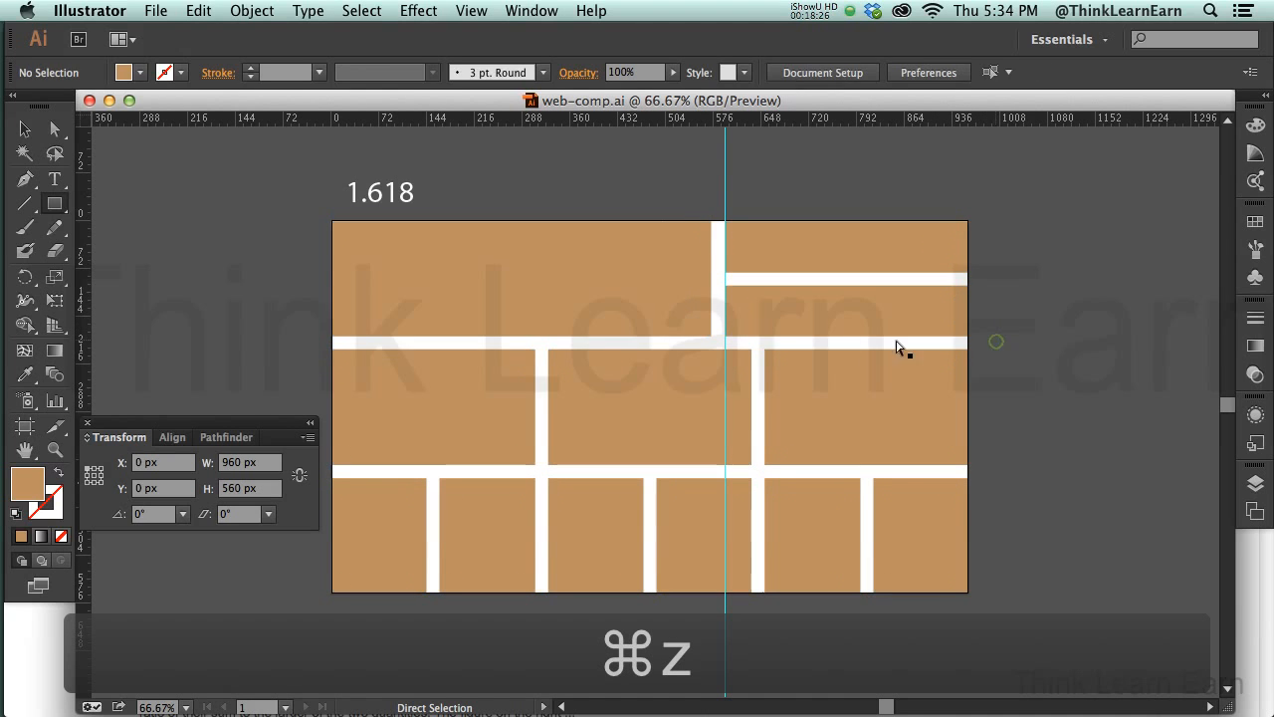
- Try dividing the large top-row block's width by 960, and undo the division
click(660, 303)
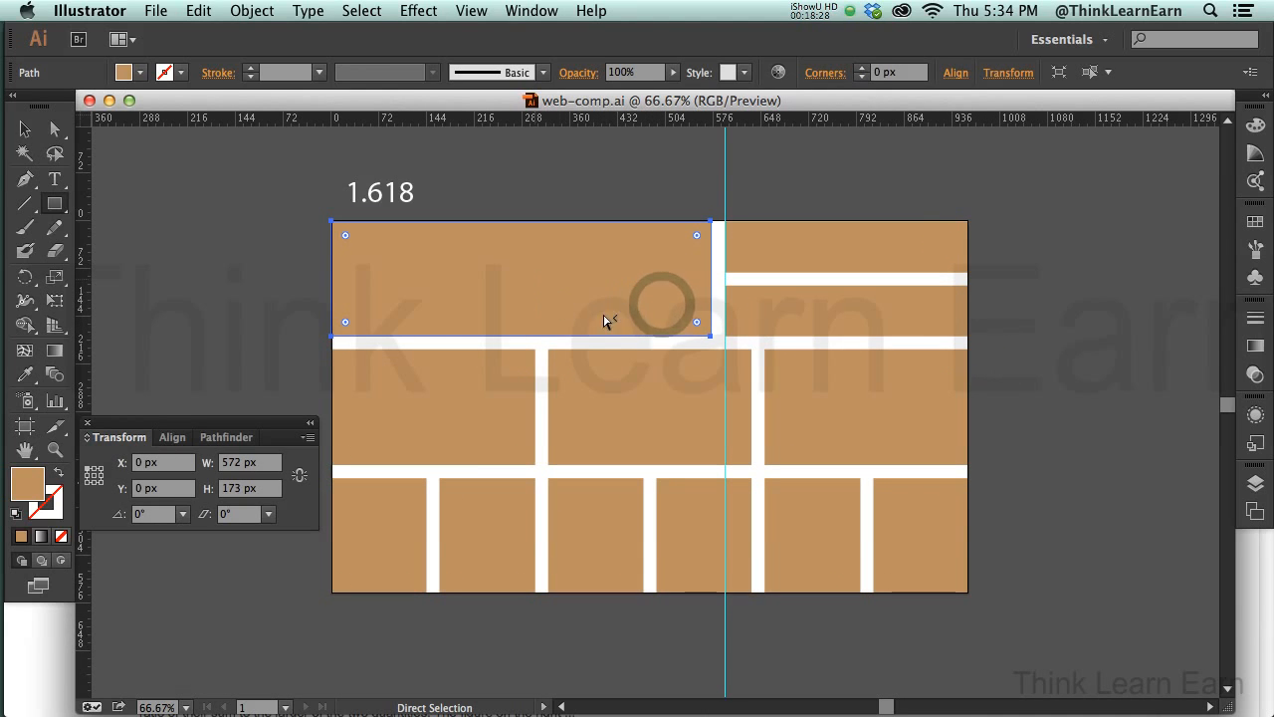
key(m)
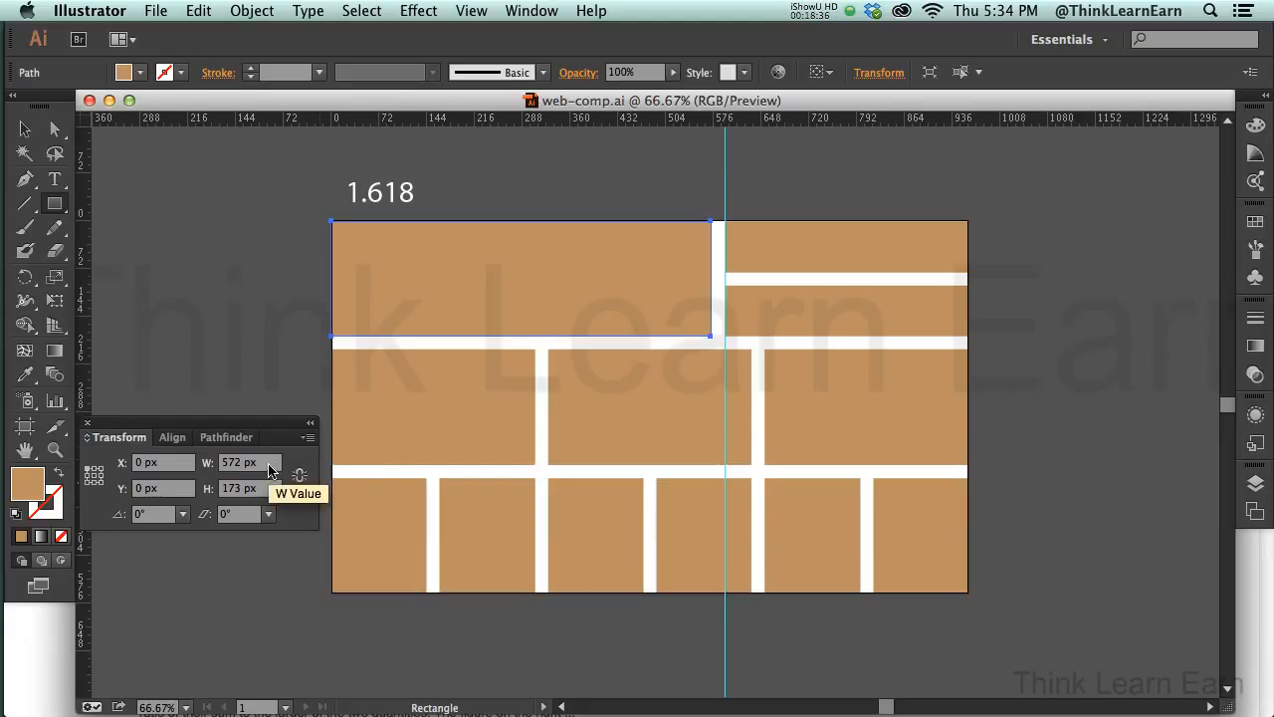
text(/)
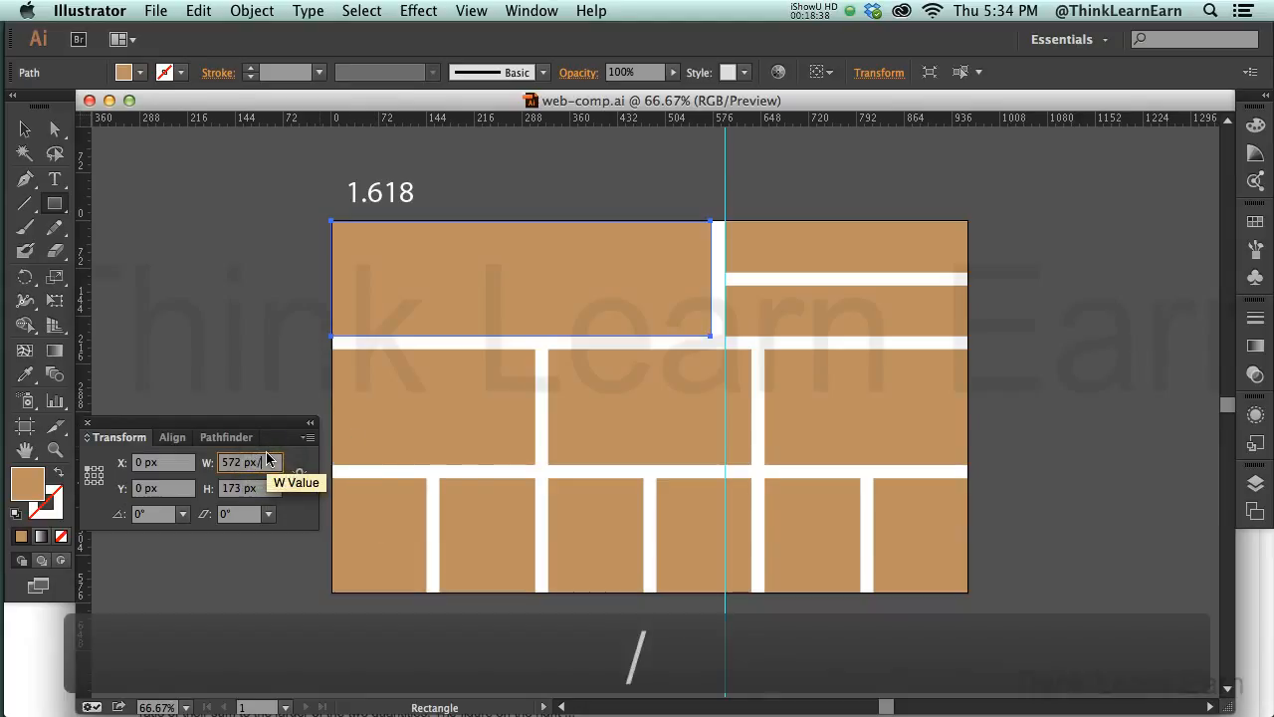
text(960)
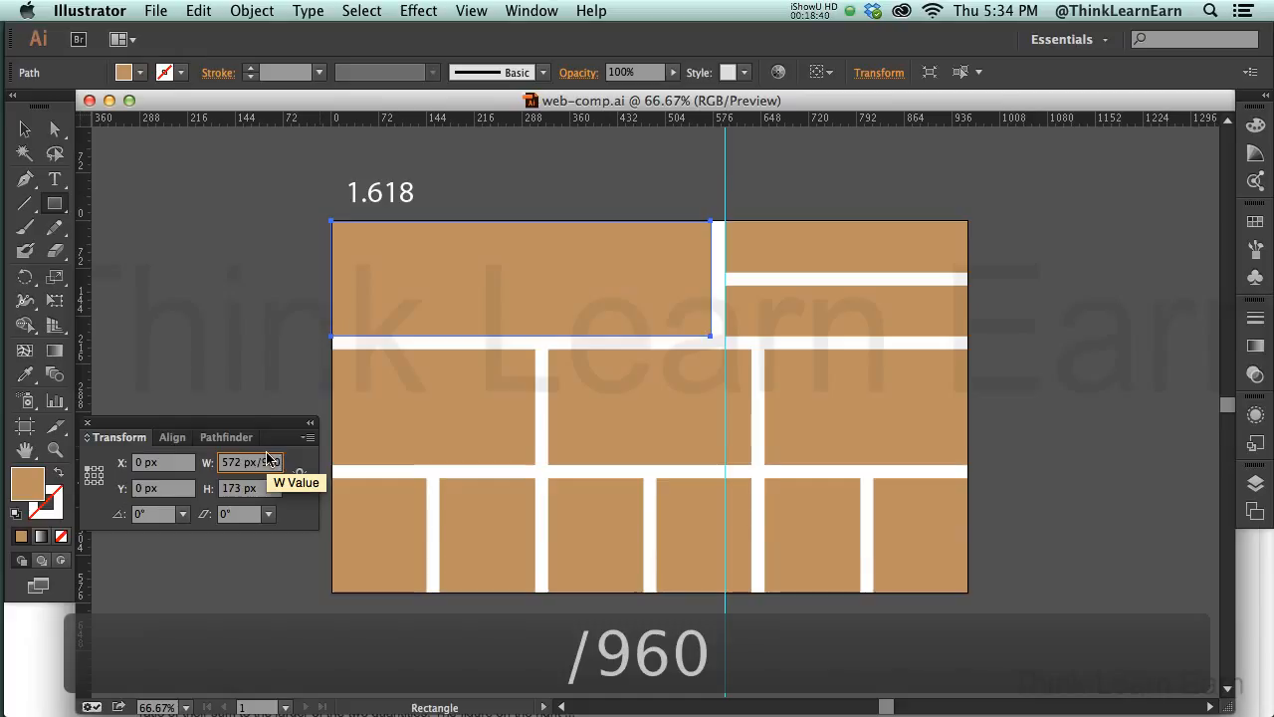
key(Return)
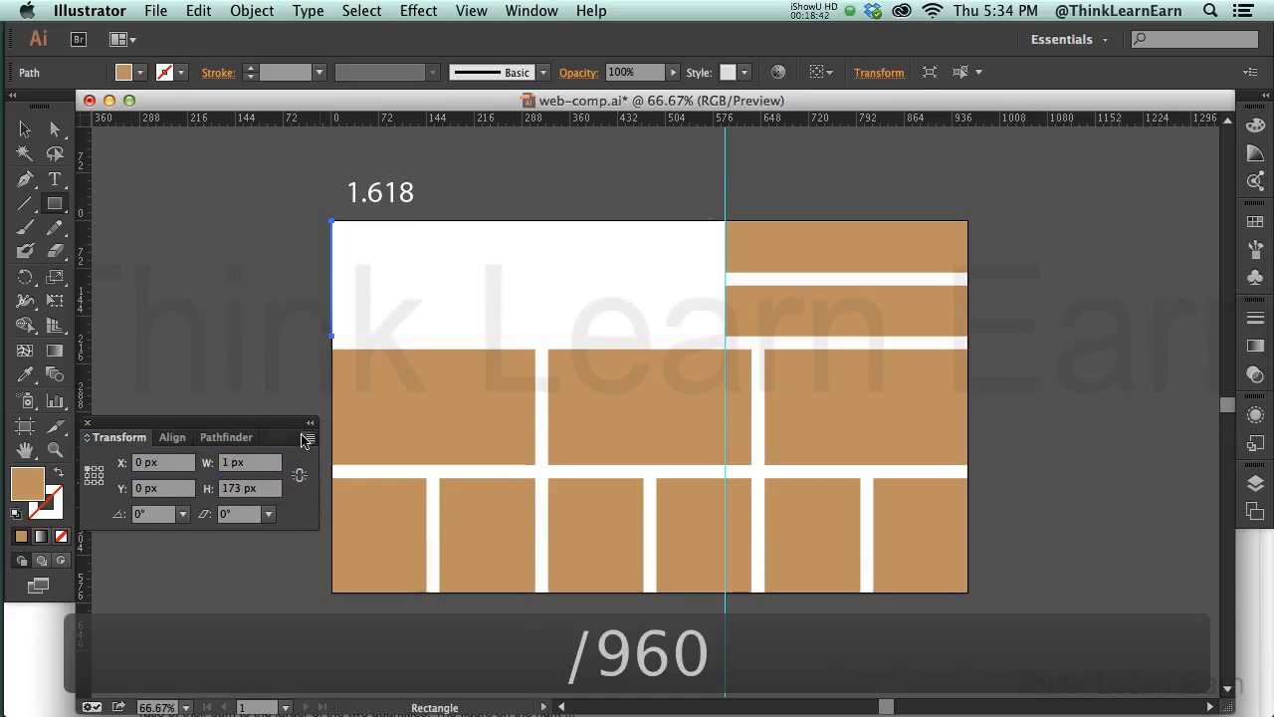
key(super+z)
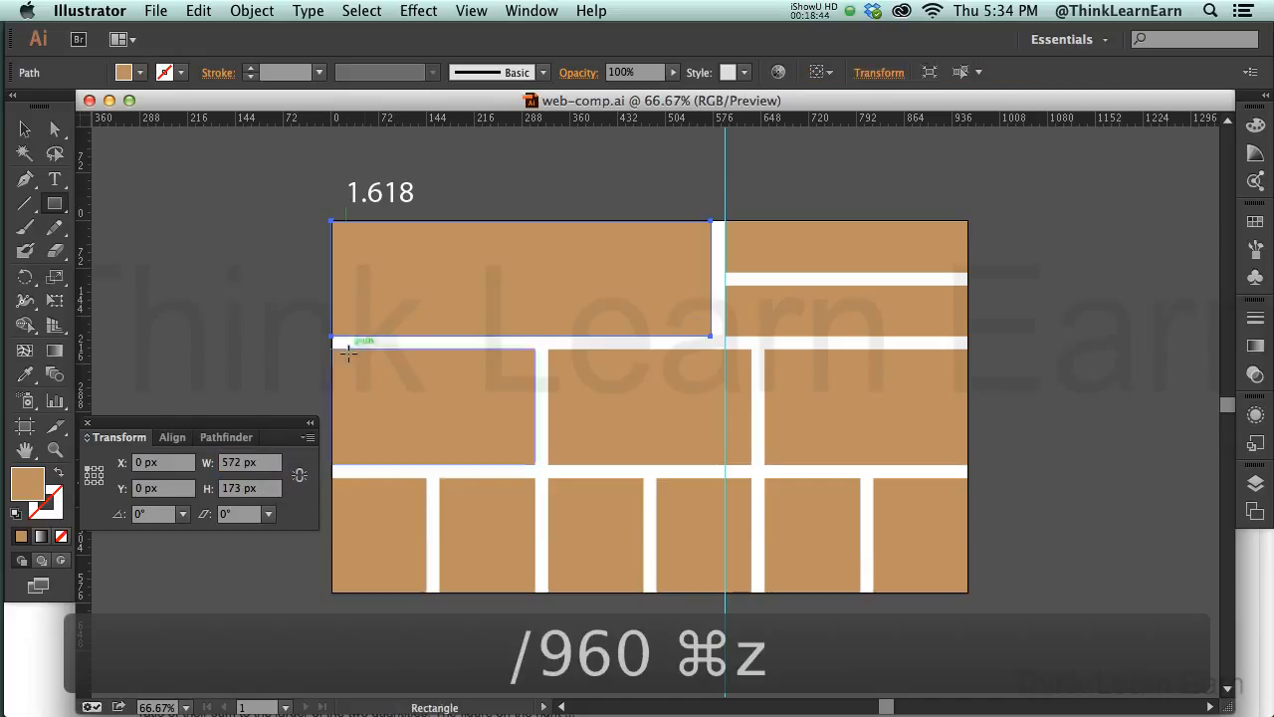
- Show the additional transform options and turn off Align to Pixel Grid for the large top-row block
click(307, 439)
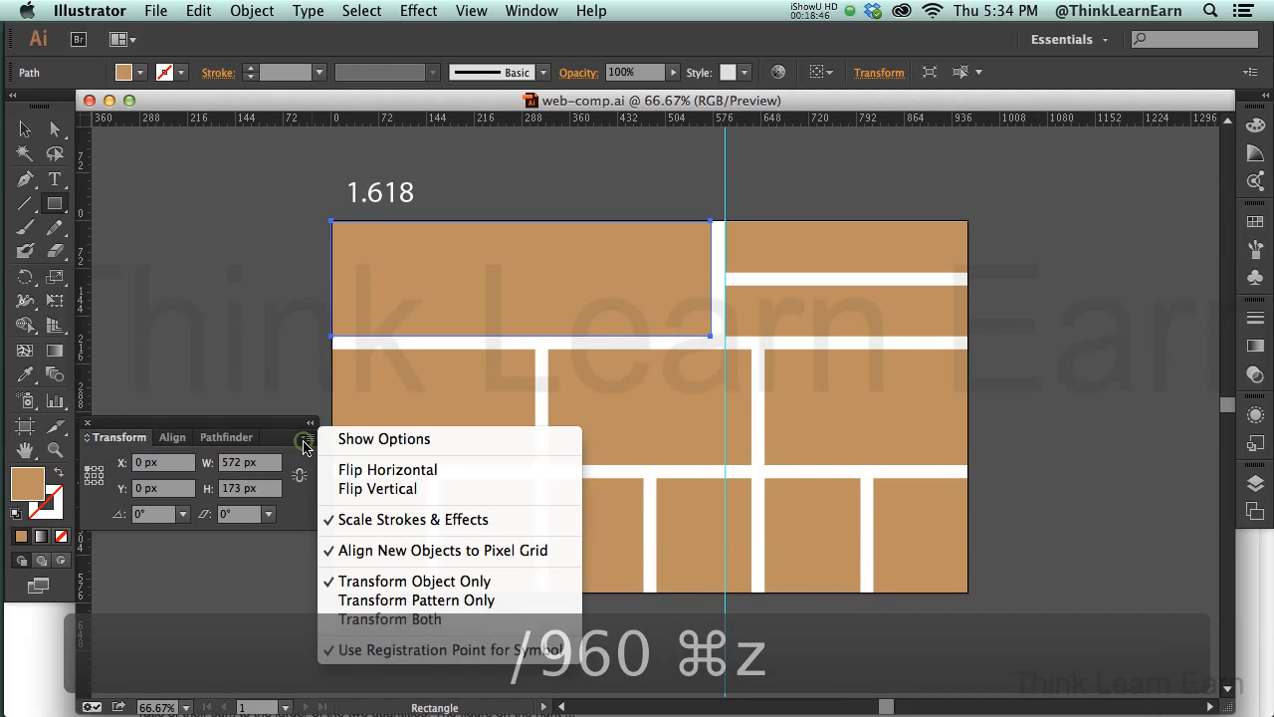
click(367, 442)
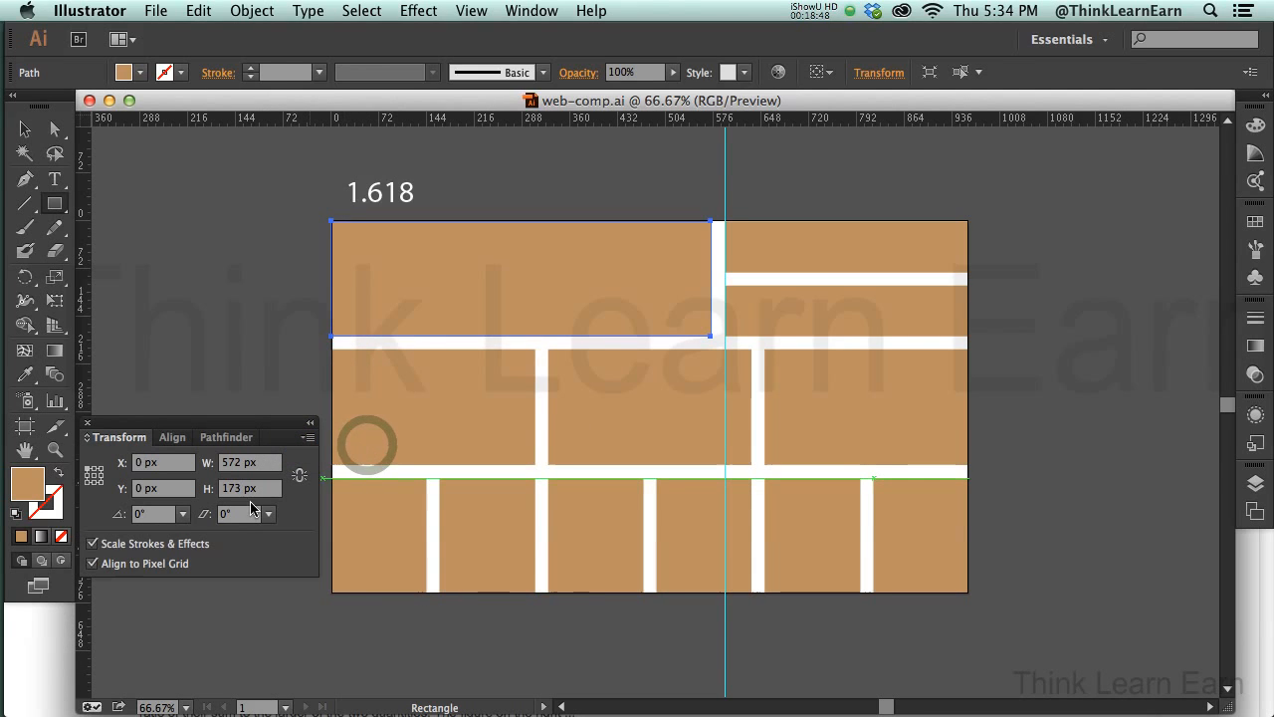
click(92, 564)
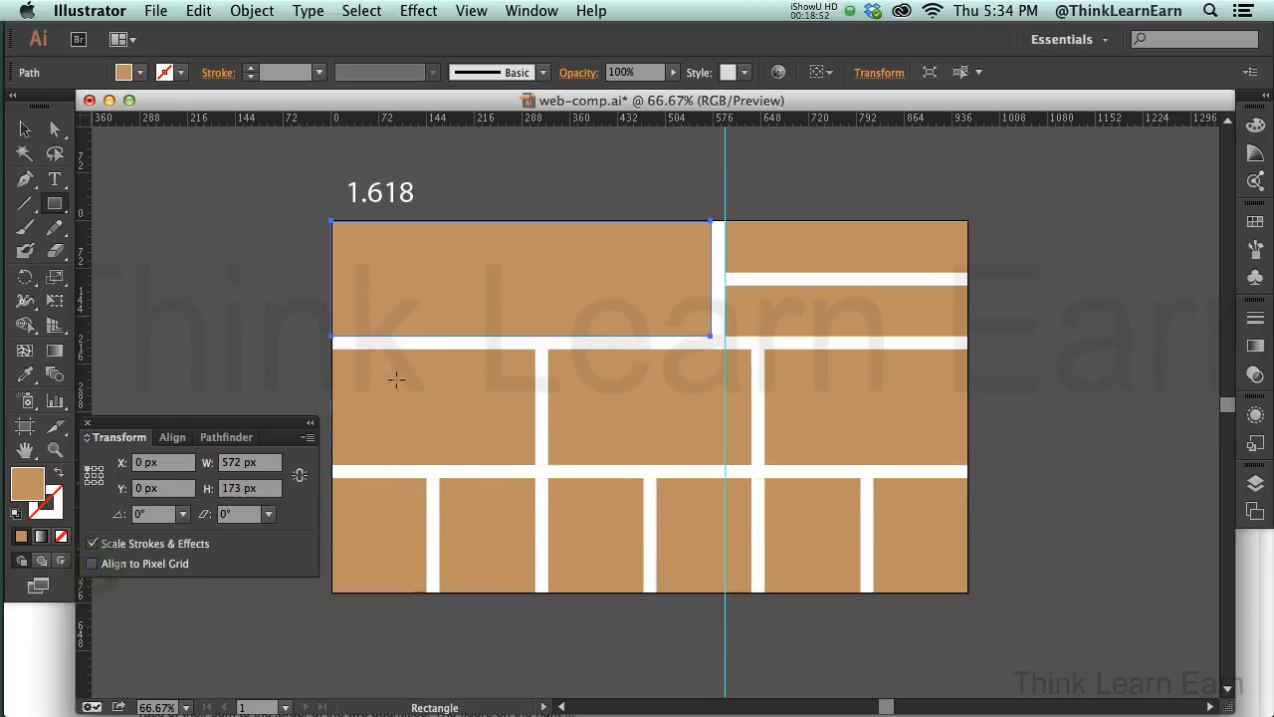
- Divide the large top-row block's width by 960 with pixel-grid alignment off to read its ratio, and undo the division
key(a)
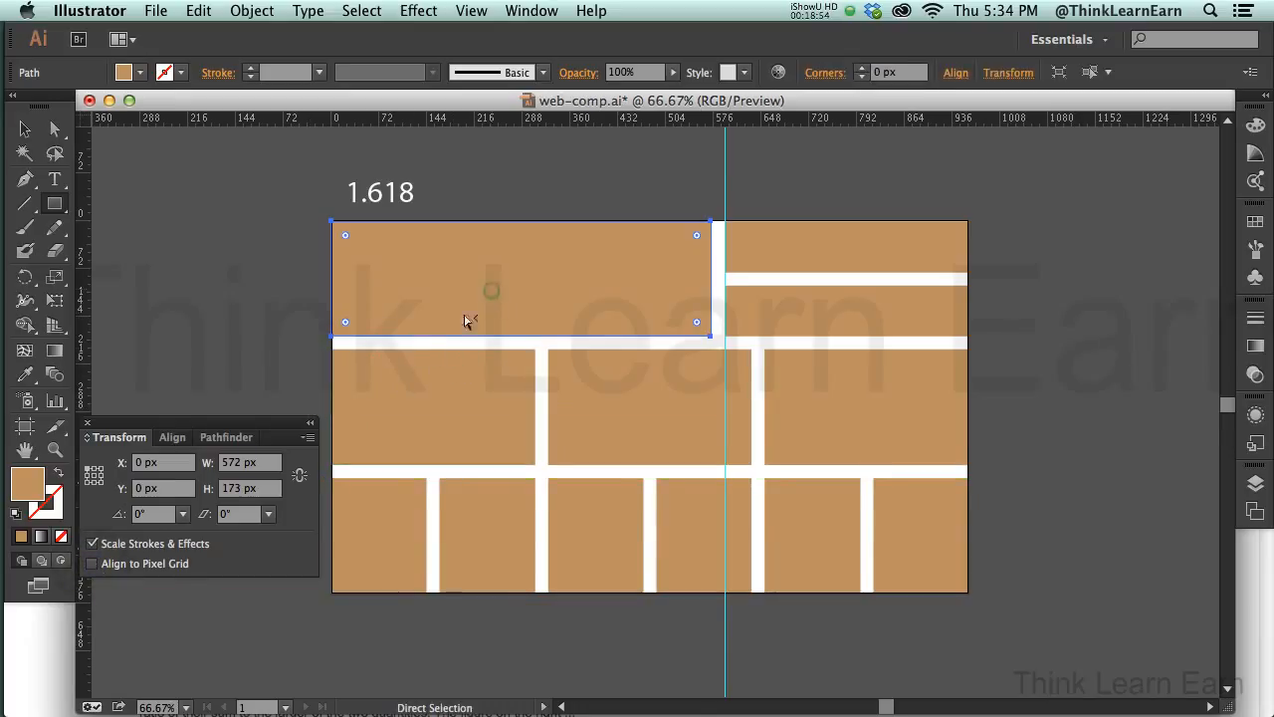
key(m)
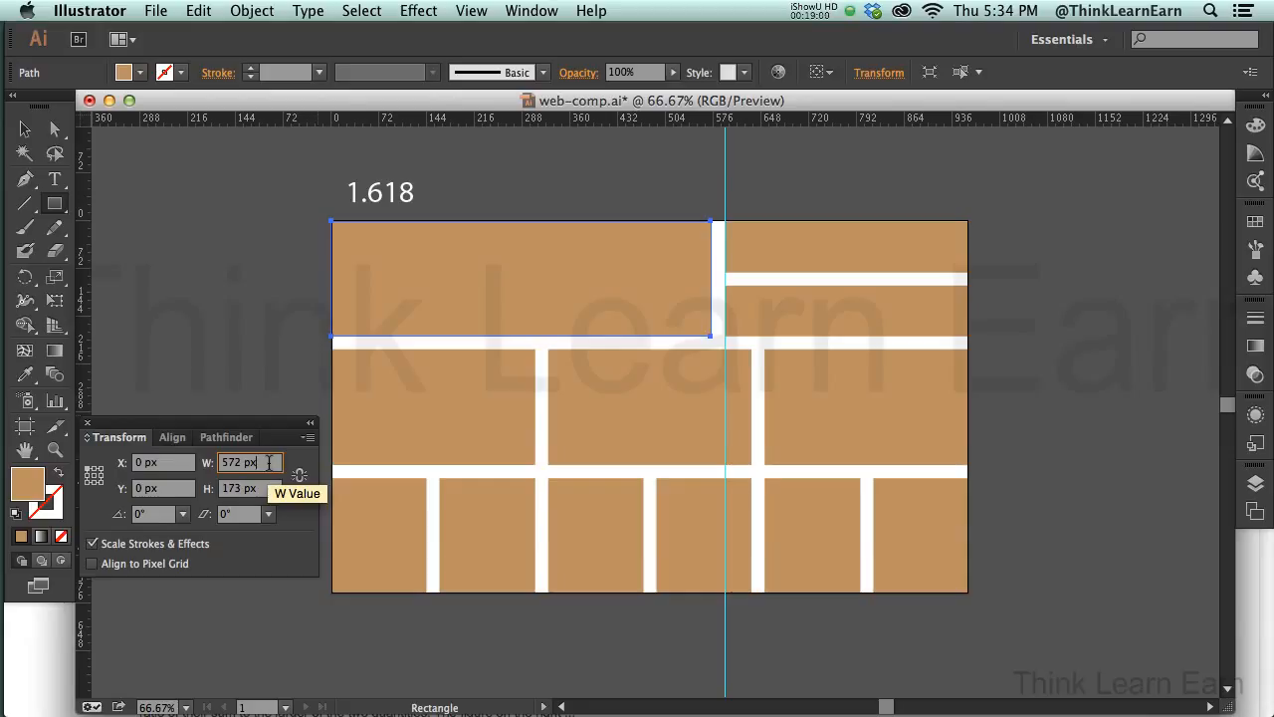
text(/960)
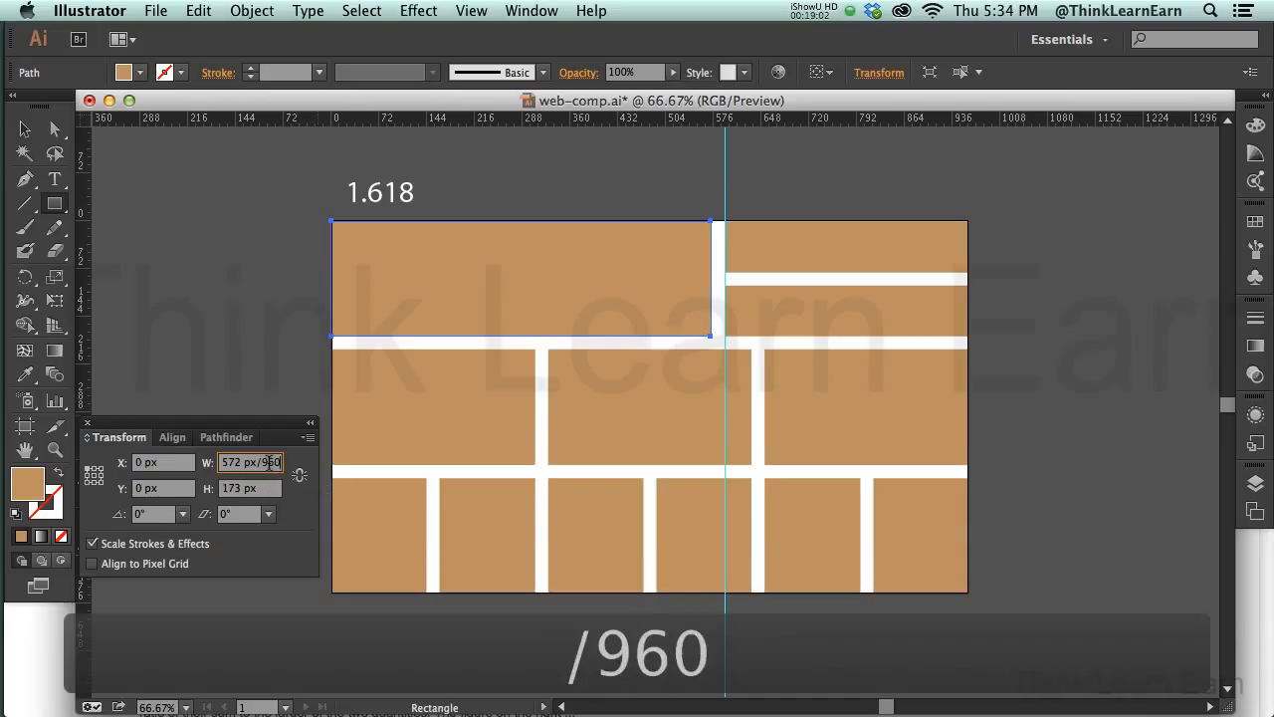
key(Return)
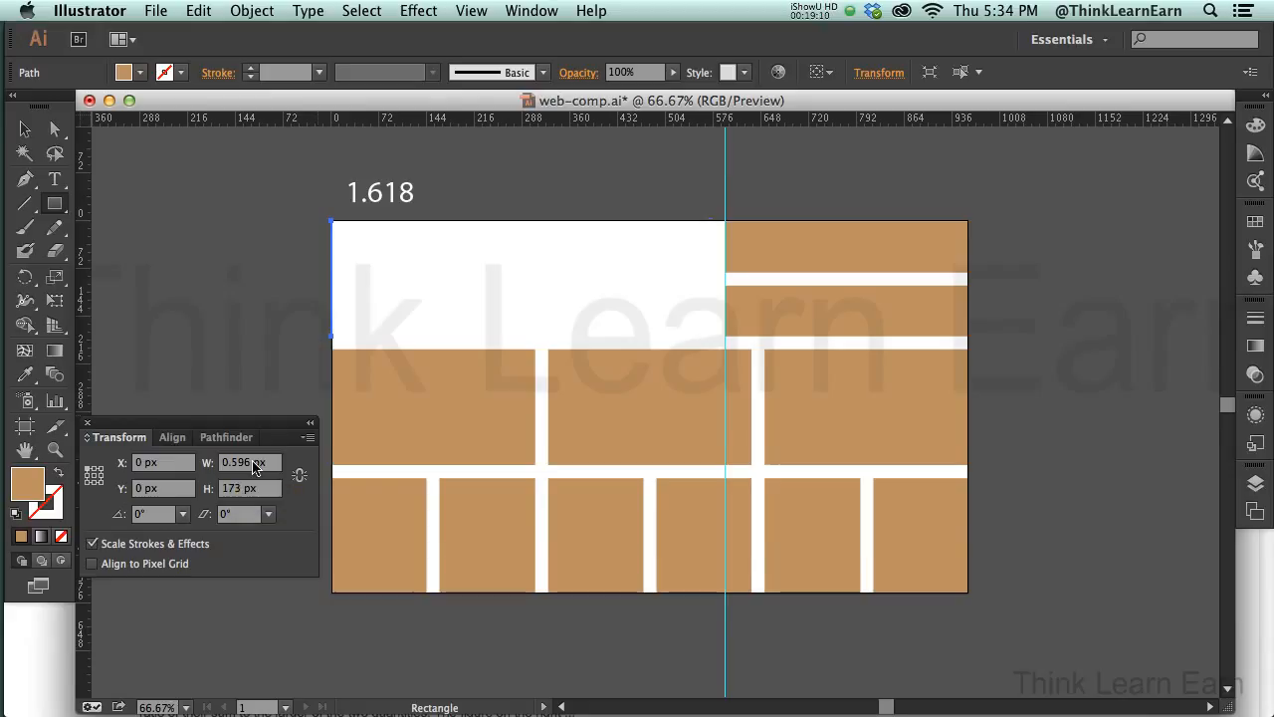
key(super+z)
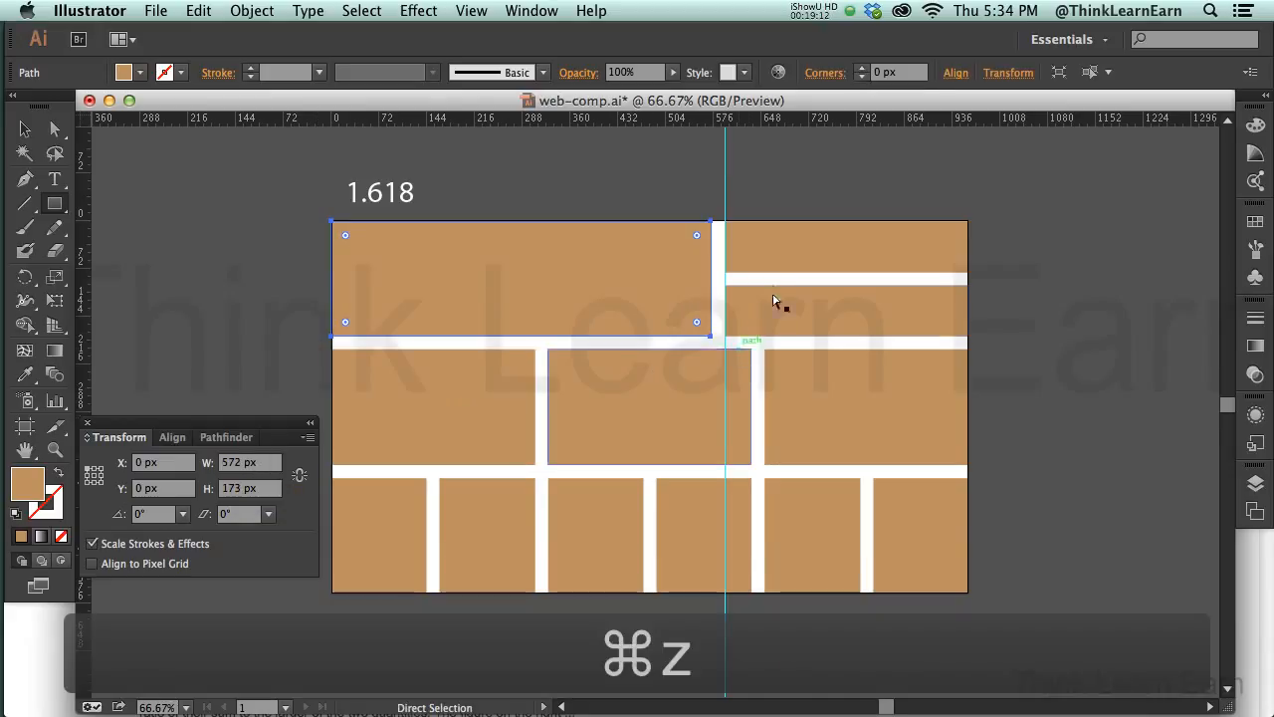
- Try dividing the width of the upper small block in the top row by 960, and undo the division
click(775, 267)
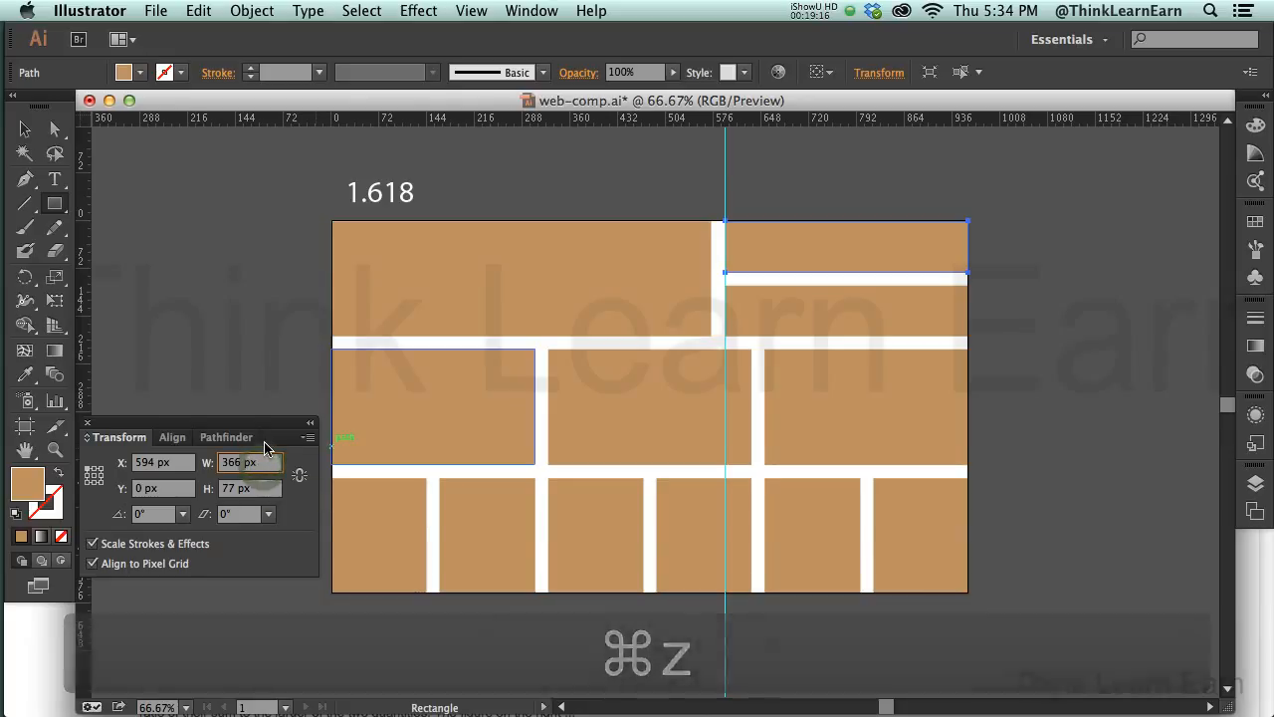
text(/960)
key(Return)
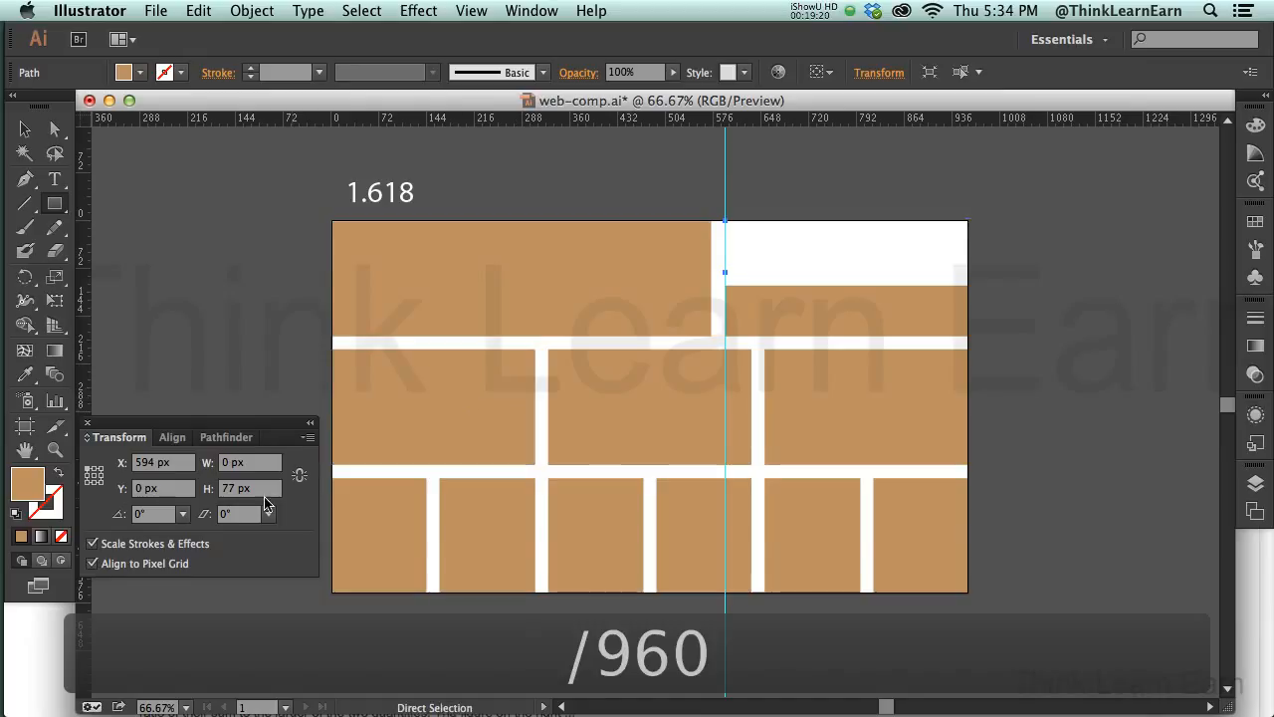
key(super+z)
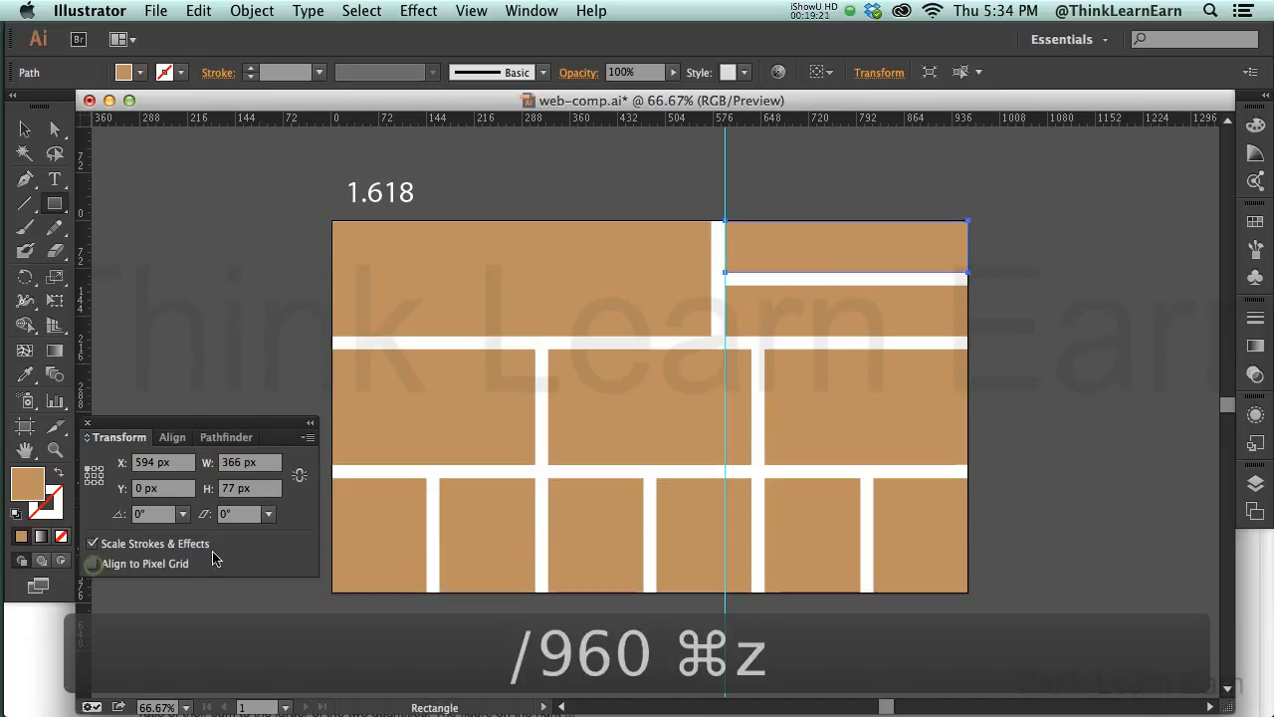
- With Align to Pixel Grid off, divide the upper small block's width by 960 to read its ratio, undo the division and deselect
click(264, 461)
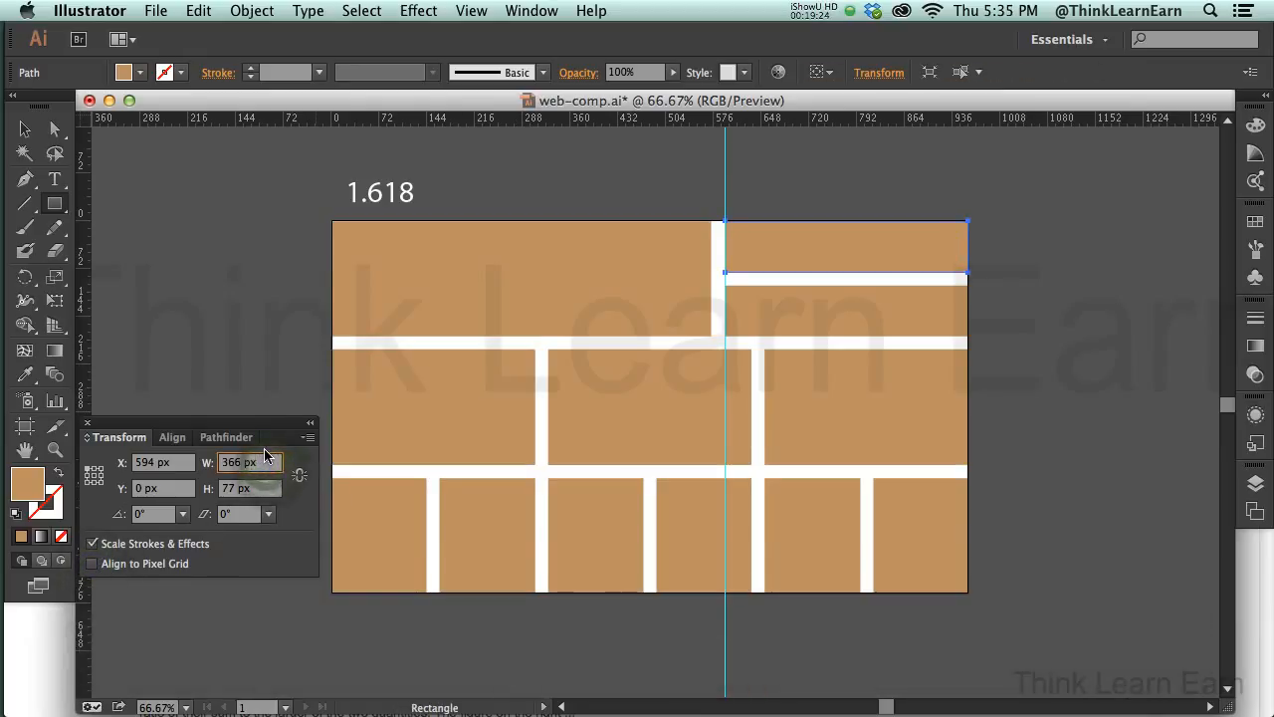
text(/960)
key(Return)
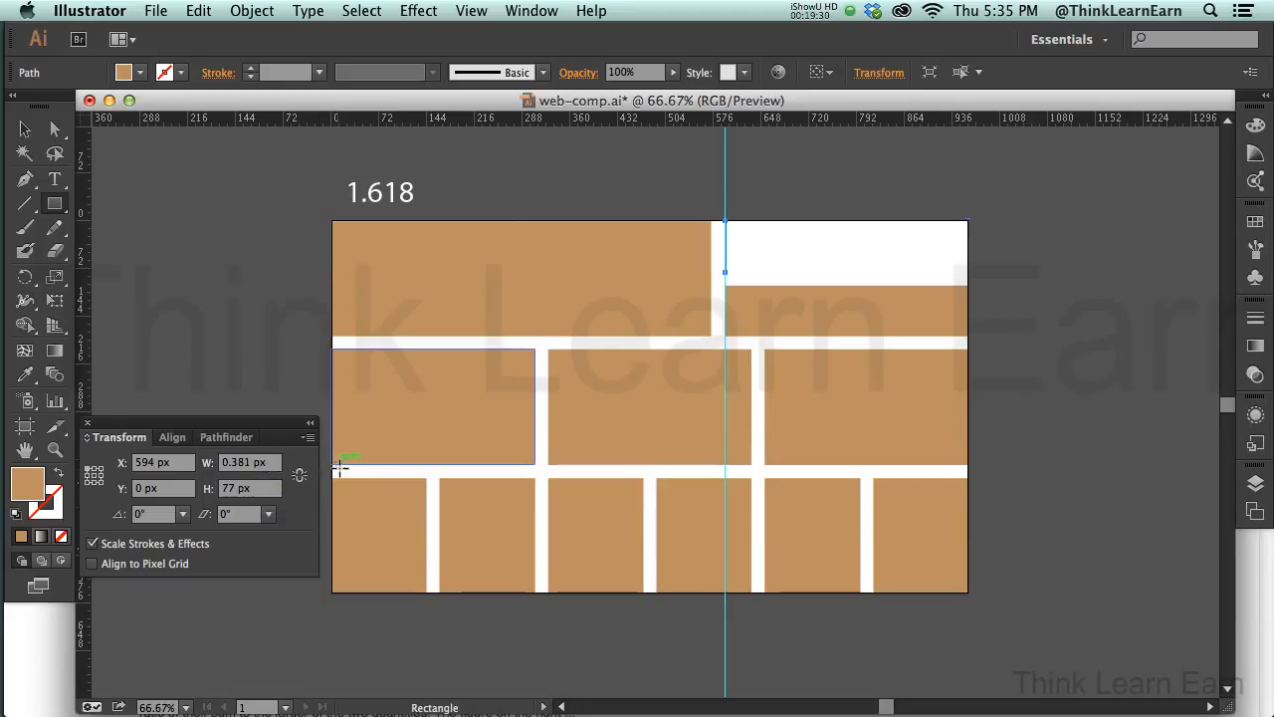
key(super+z)
click(1029, 431)
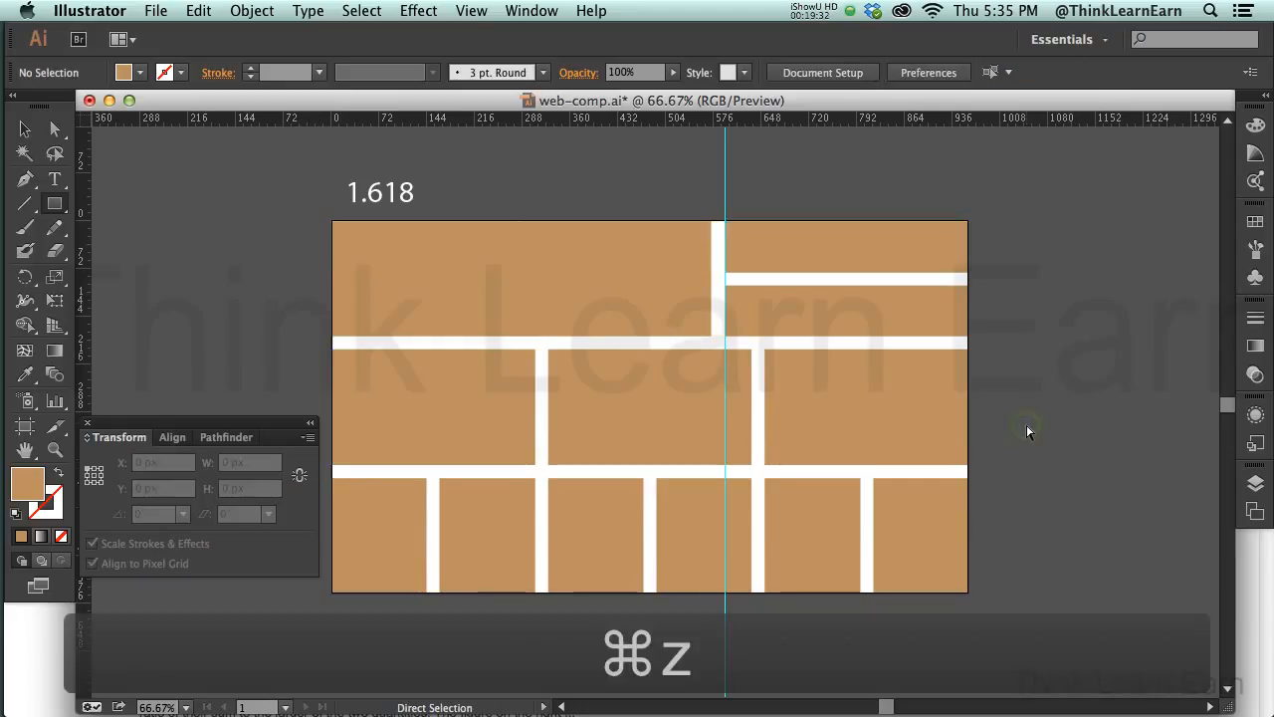
- Select the first block of the bottom row and turn off its Align to Pixel Grid option
key(m)
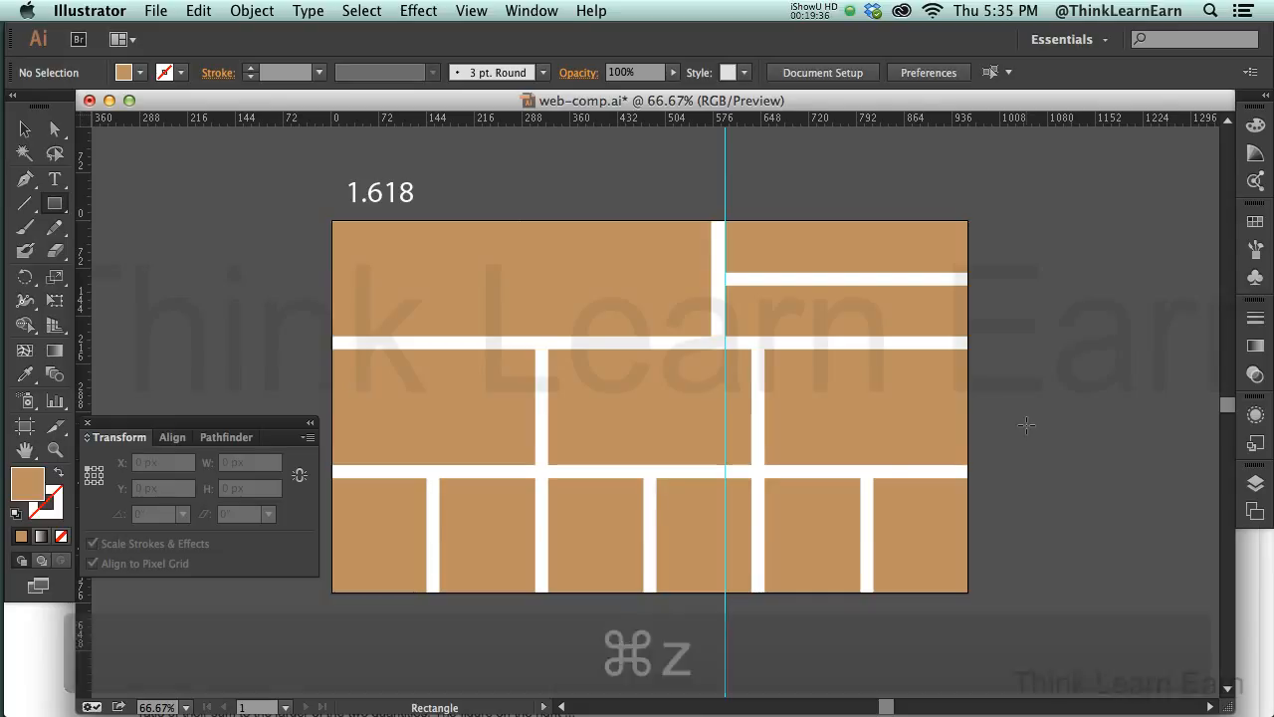
key(a)
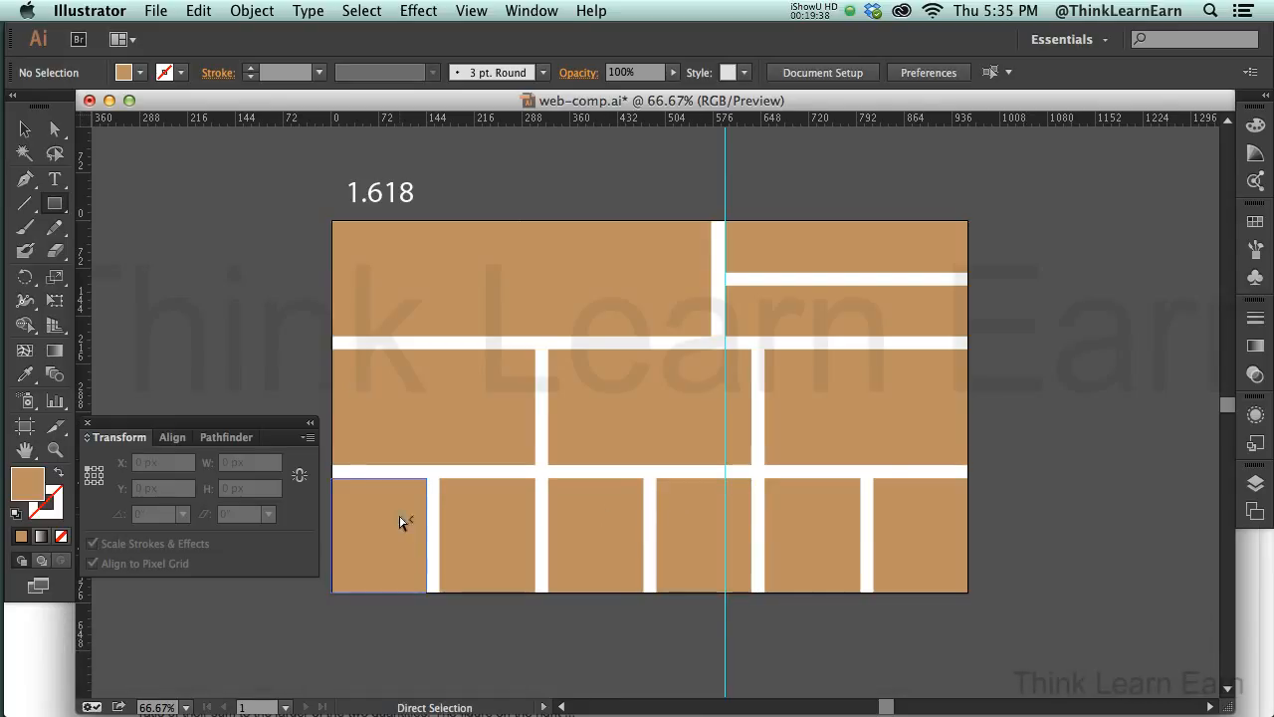
click(405, 520)
key(m)
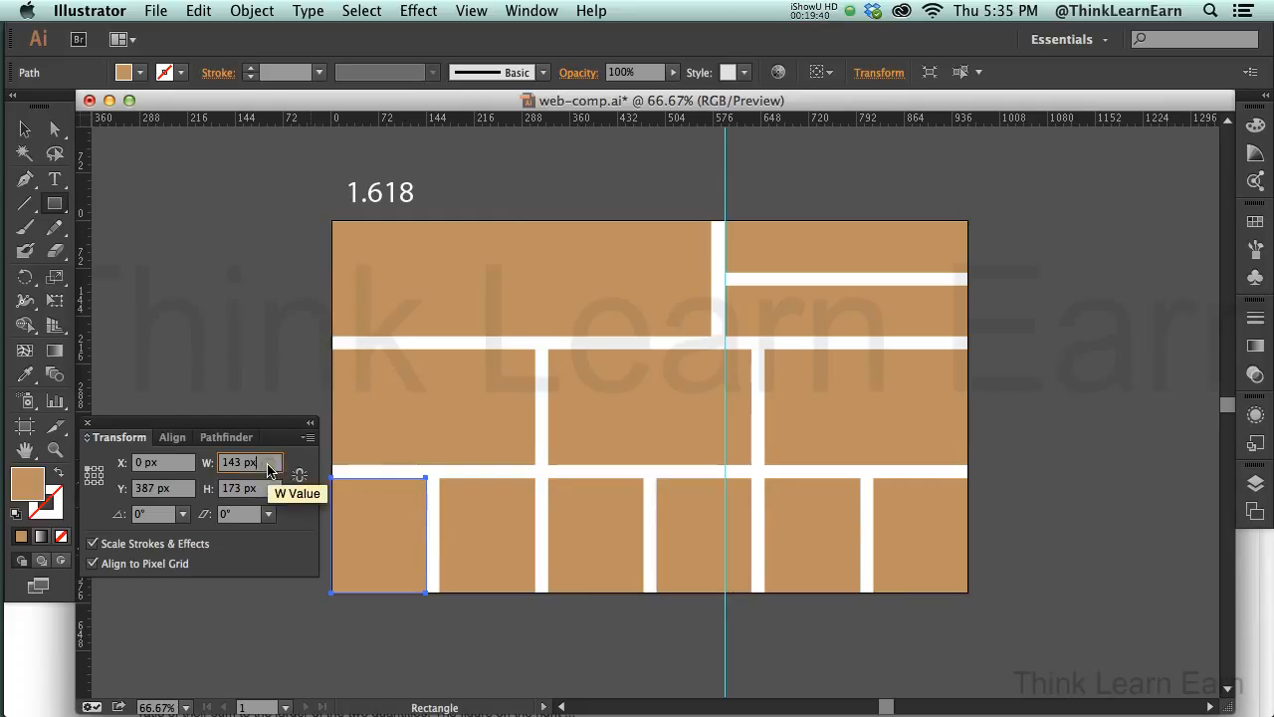
click(269, 463)
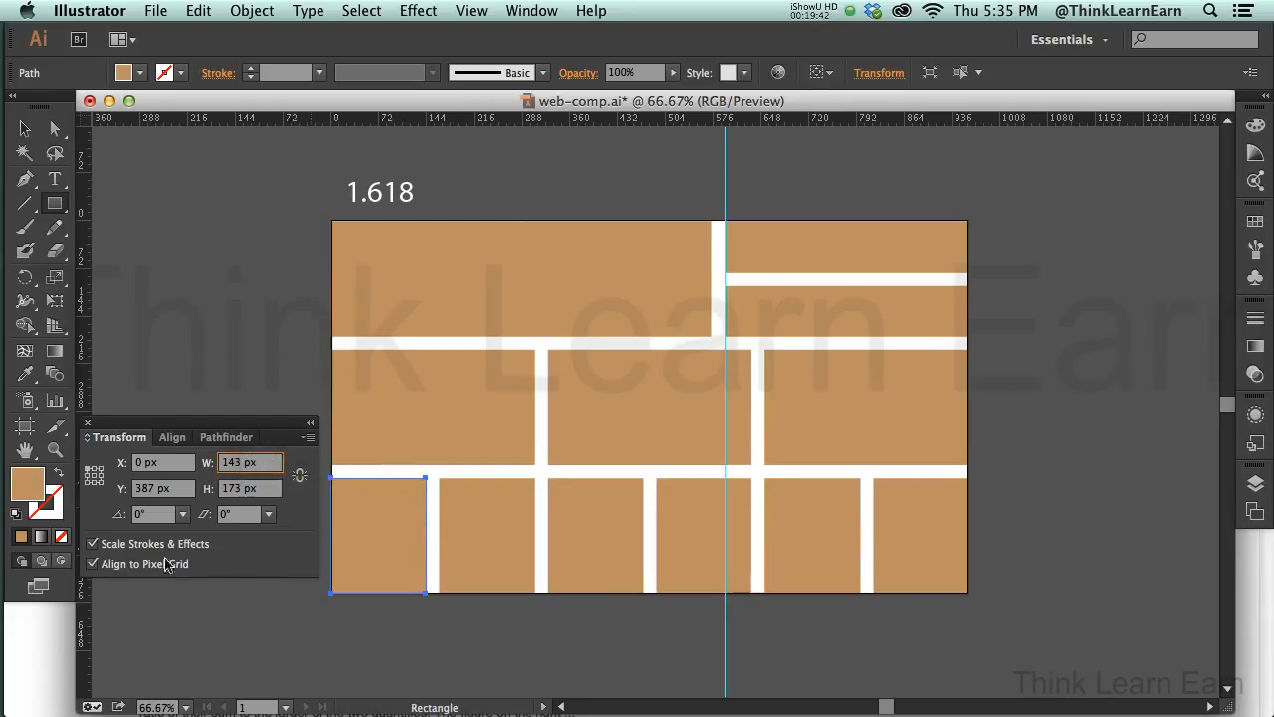
click(94, 564)
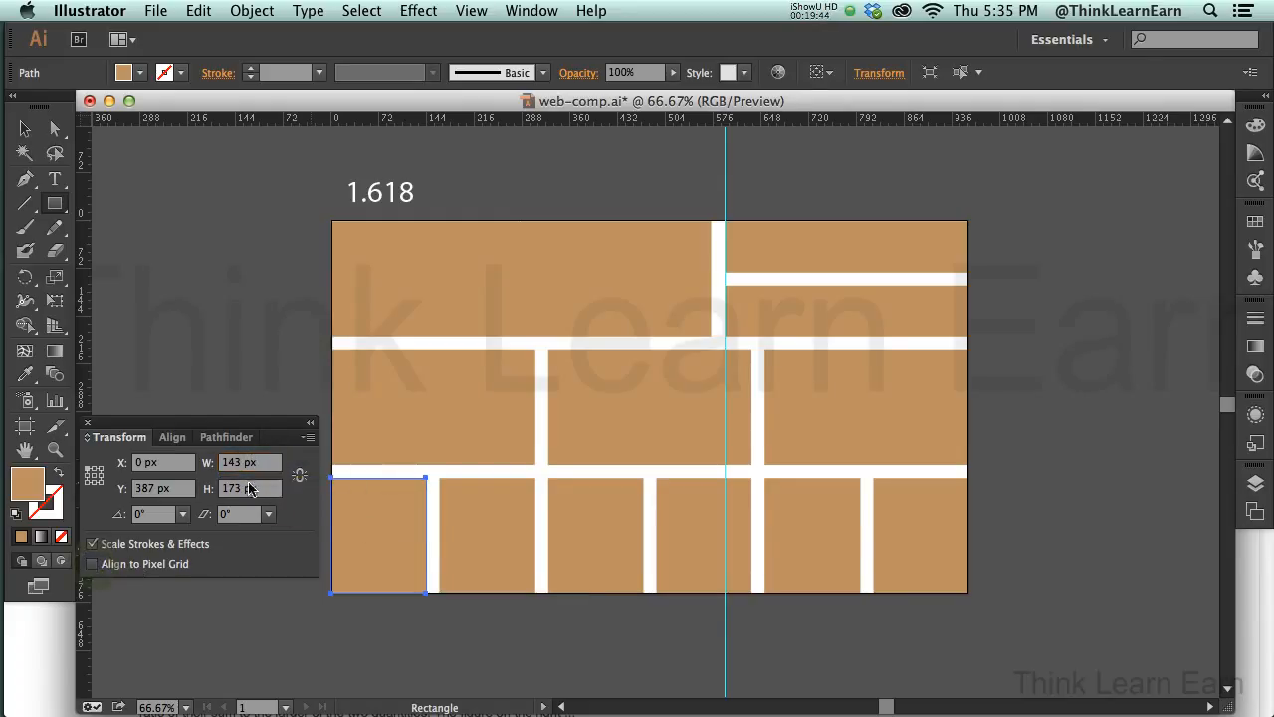
- Divide the first bottom-row block's width by 960 to read its ratio, and undo the division
click(273, 464)
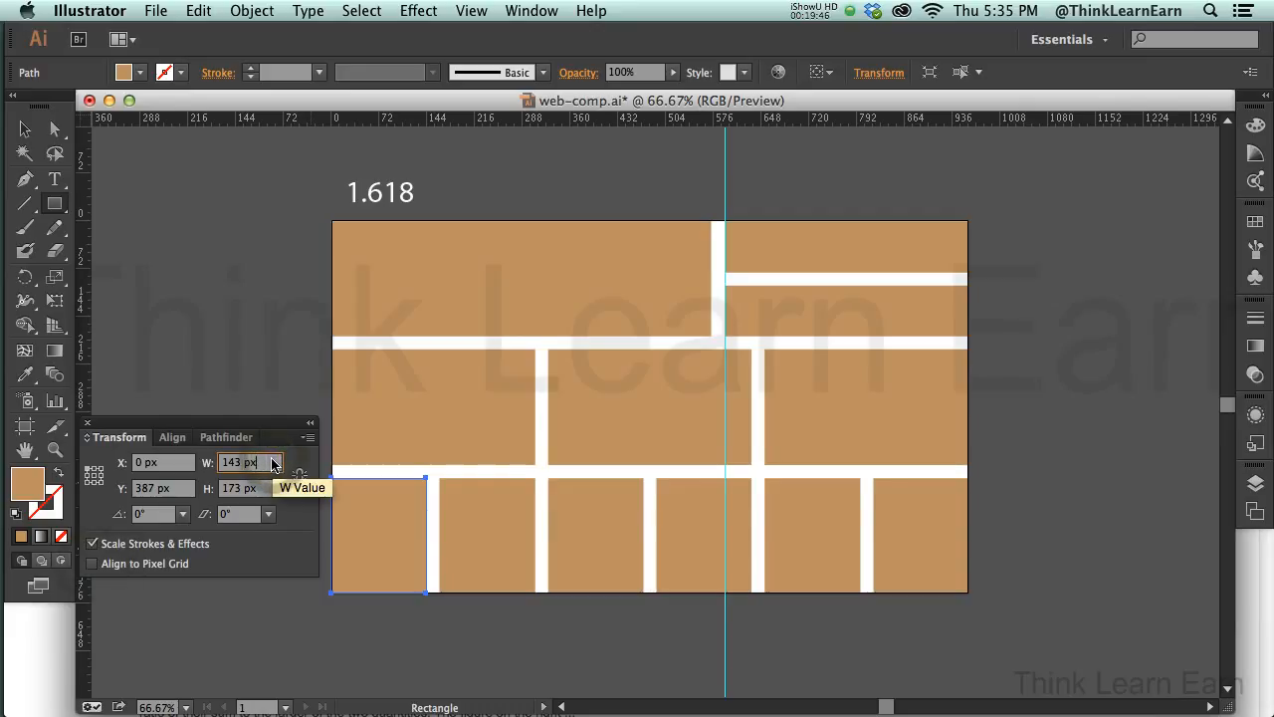
text(/960)
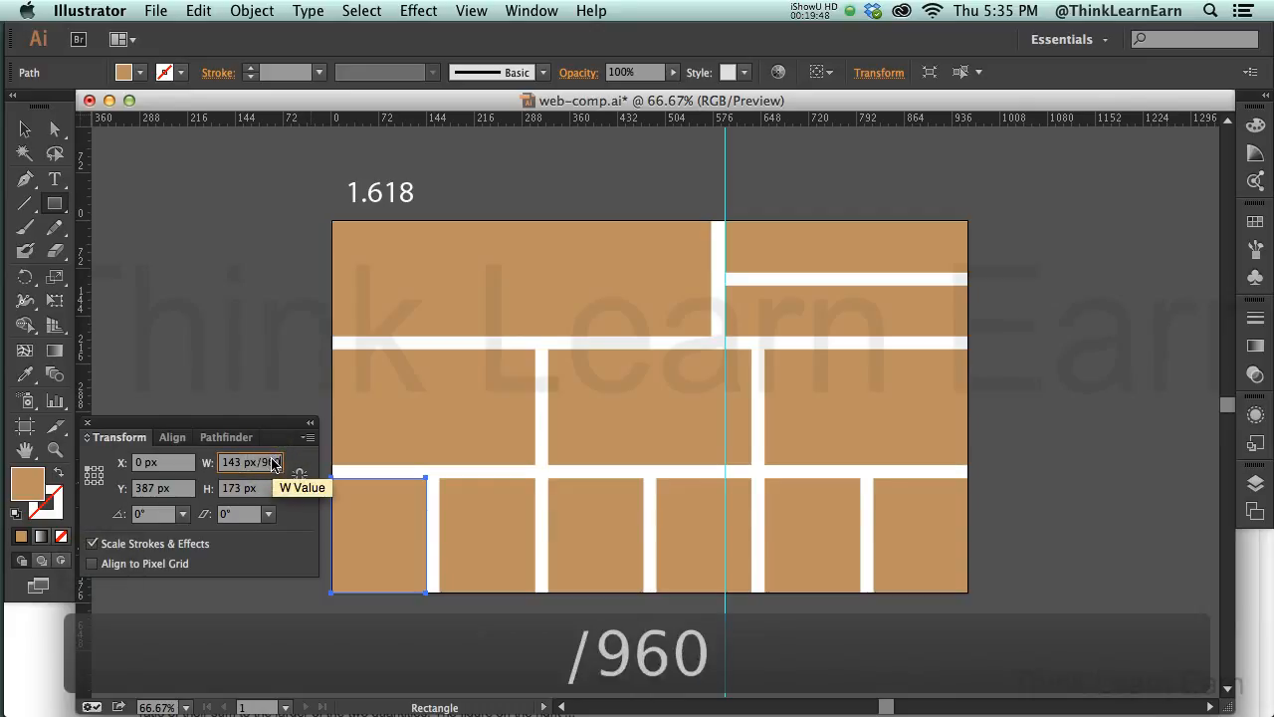
key(Return)
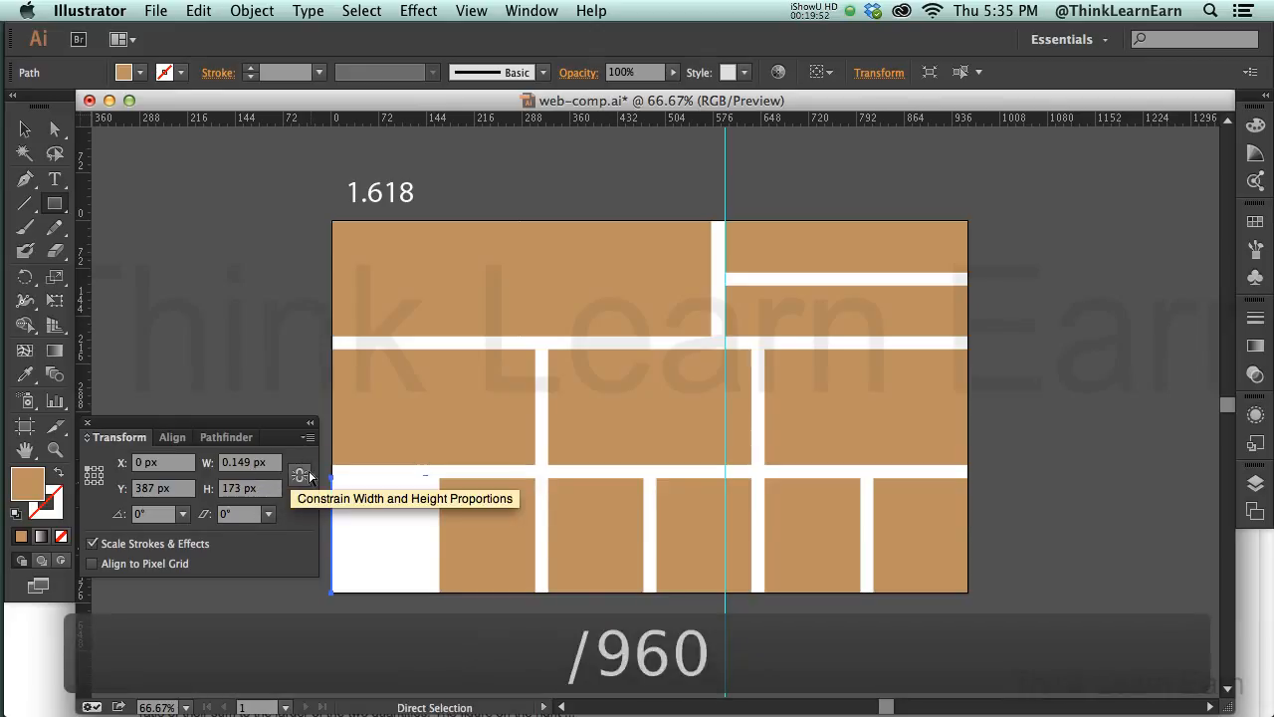
key(ctrl+z)
key(a)
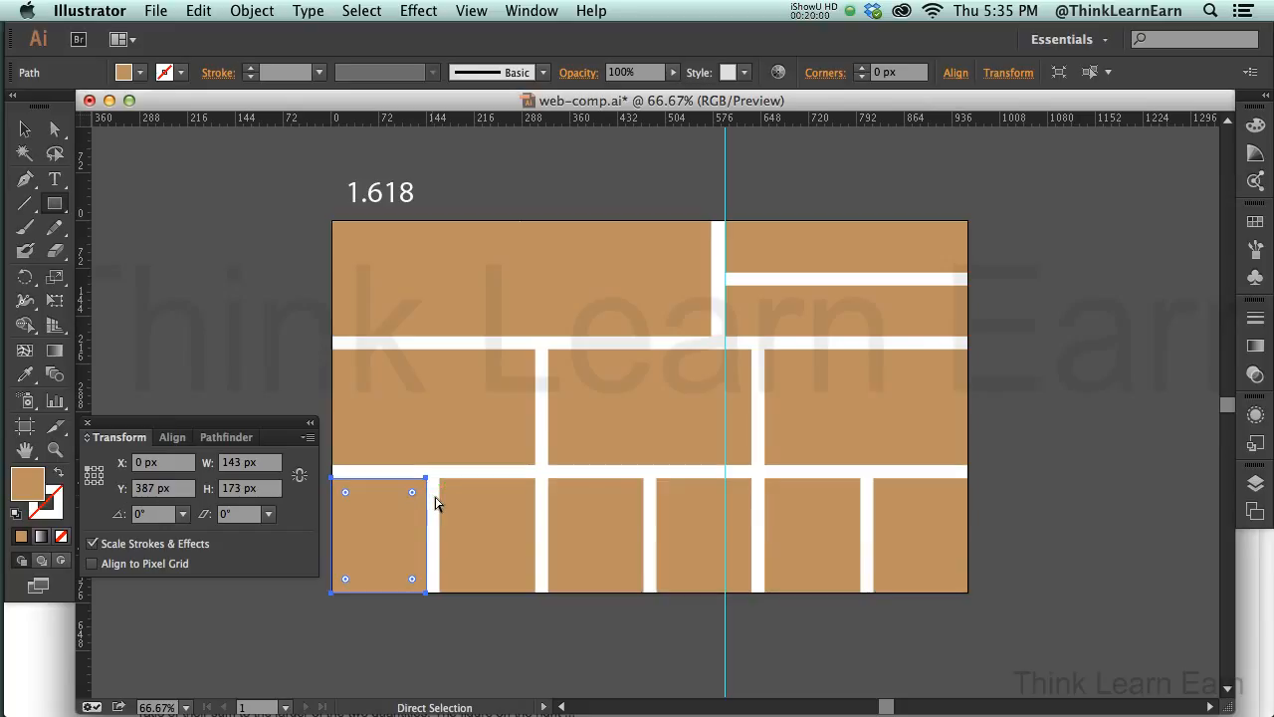
- Set the first bottom-row block's width to 20 px, divide it by 960 to read the gutter ratio, undo both changes and deselect
click(244, 462)
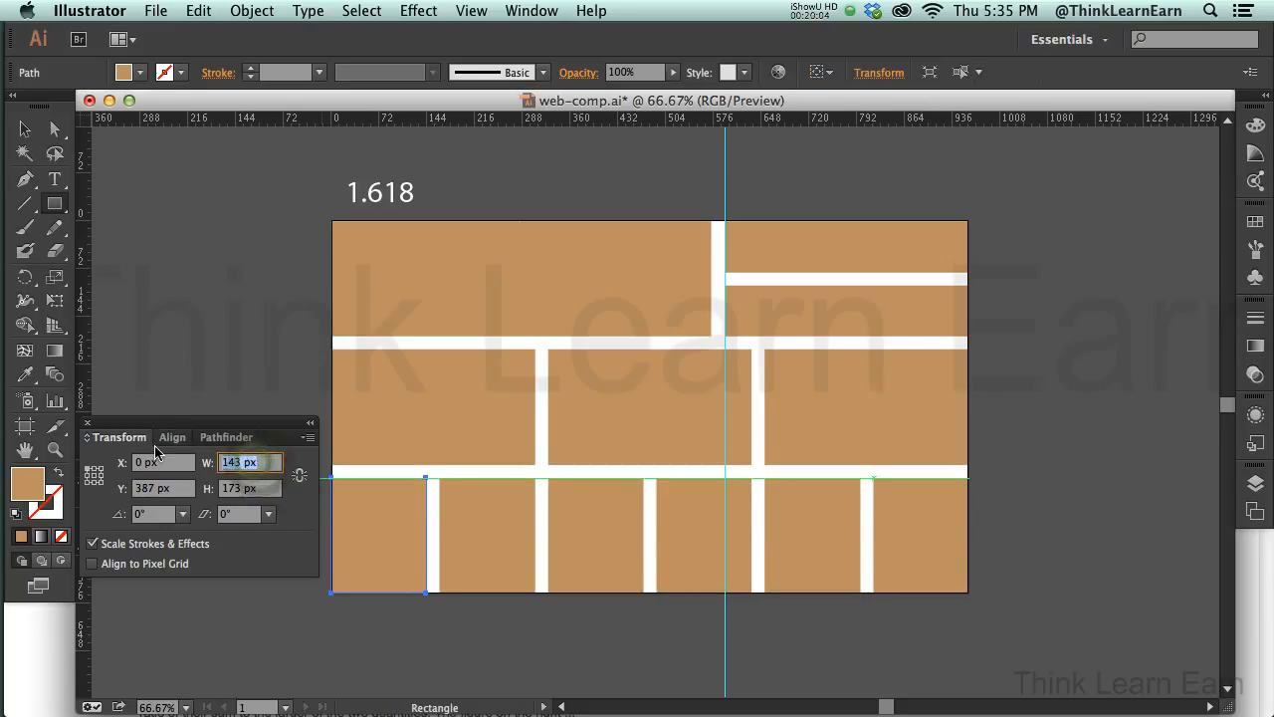
text(20)
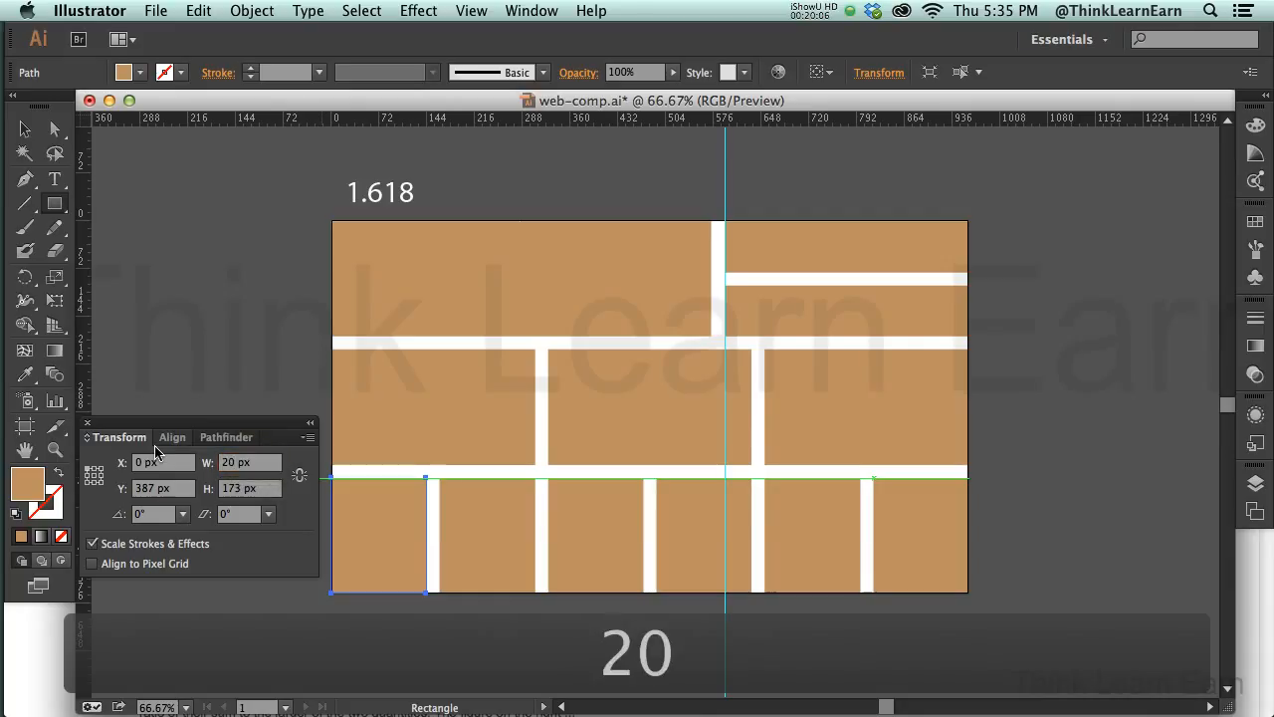
click(264, 459)
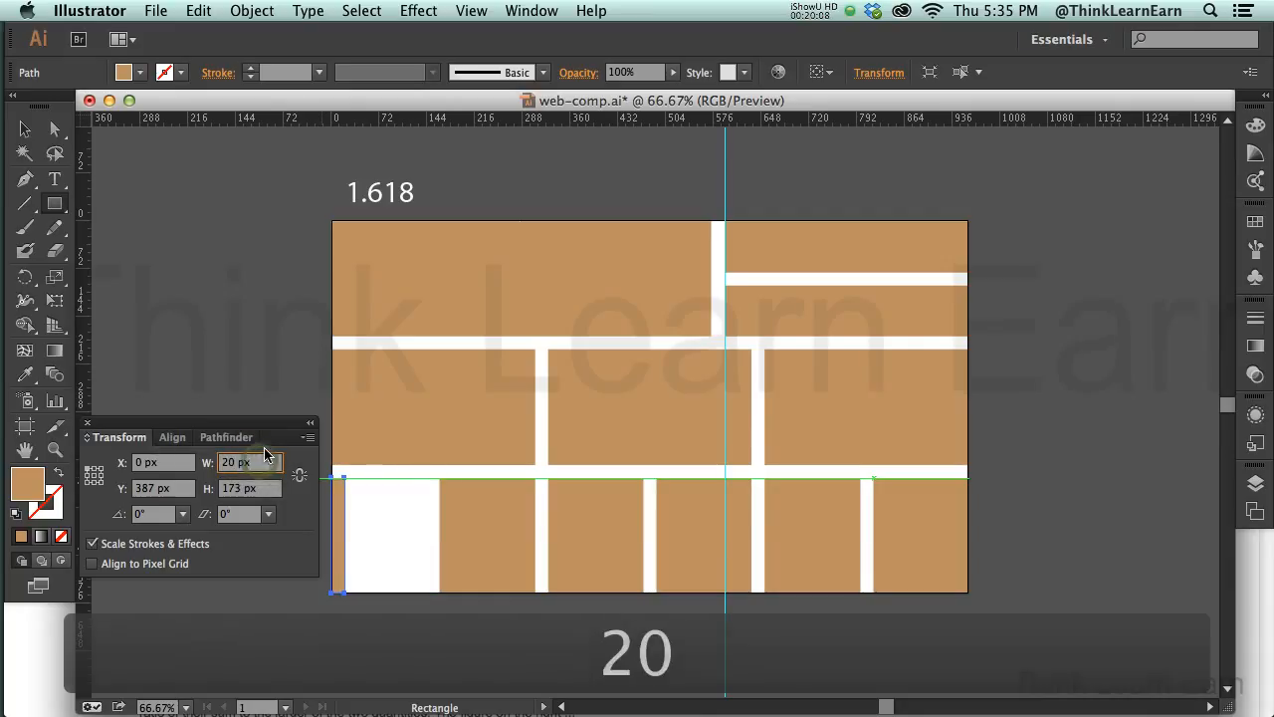
text(/)
text(960)
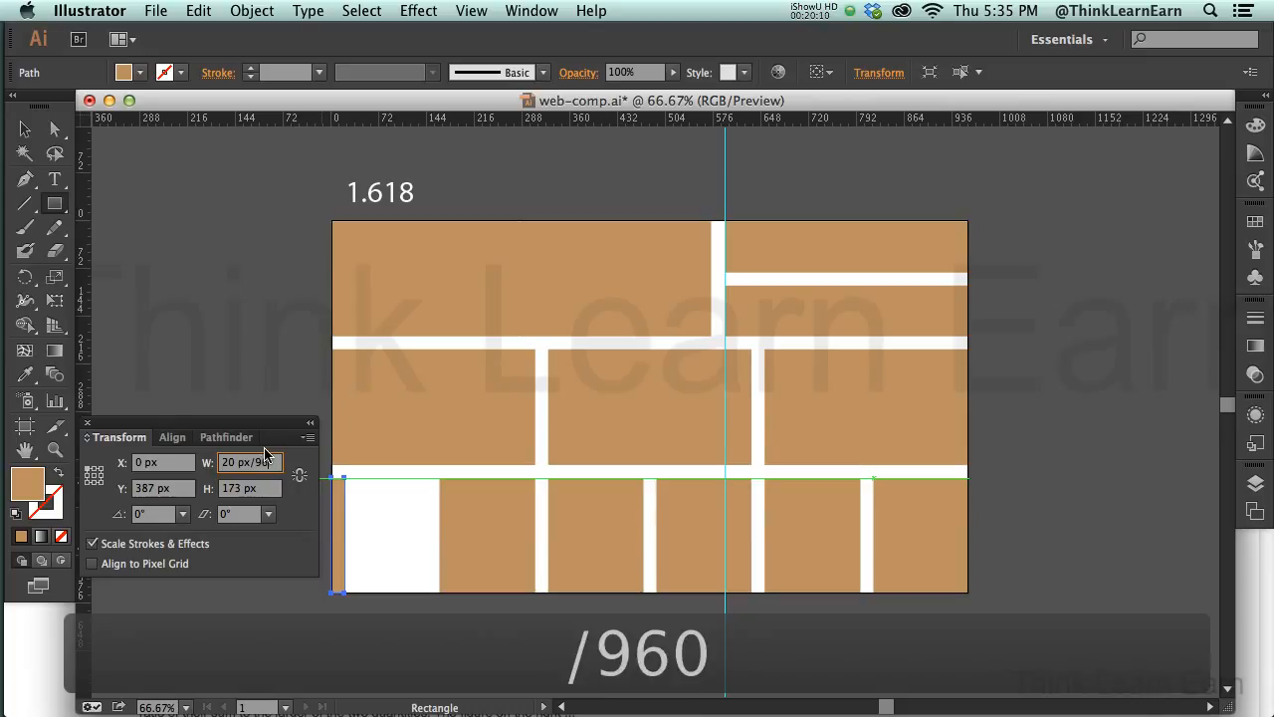
key(Return)
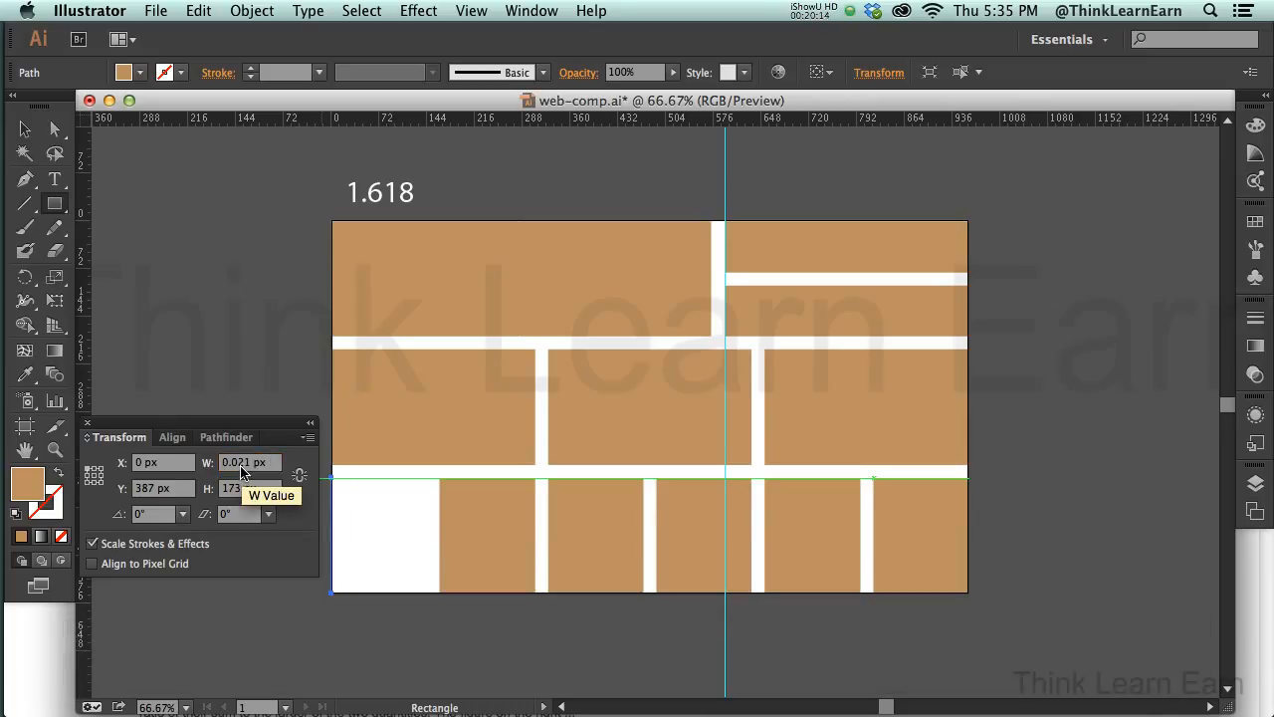
key(super+z)
key(super+z)
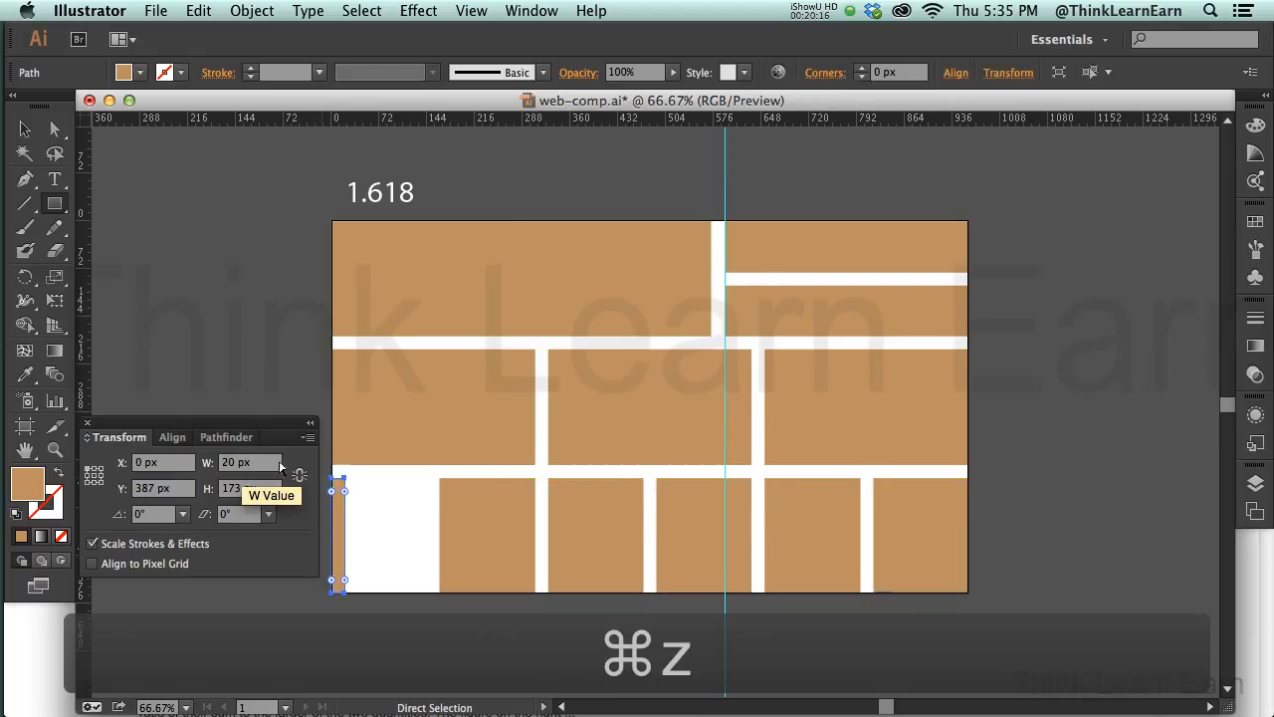
click(1027, 487)
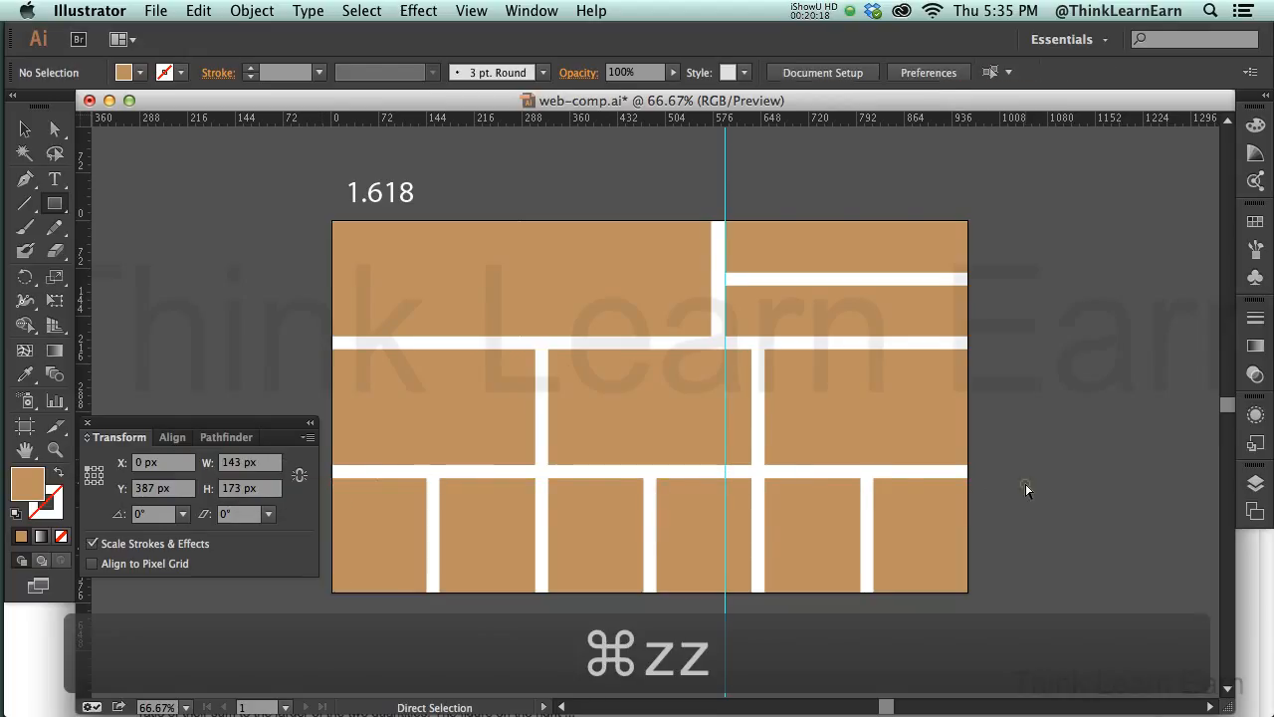
- Clear the selection, return to the Rectangle tool and save the web comp document
click(607, 414)
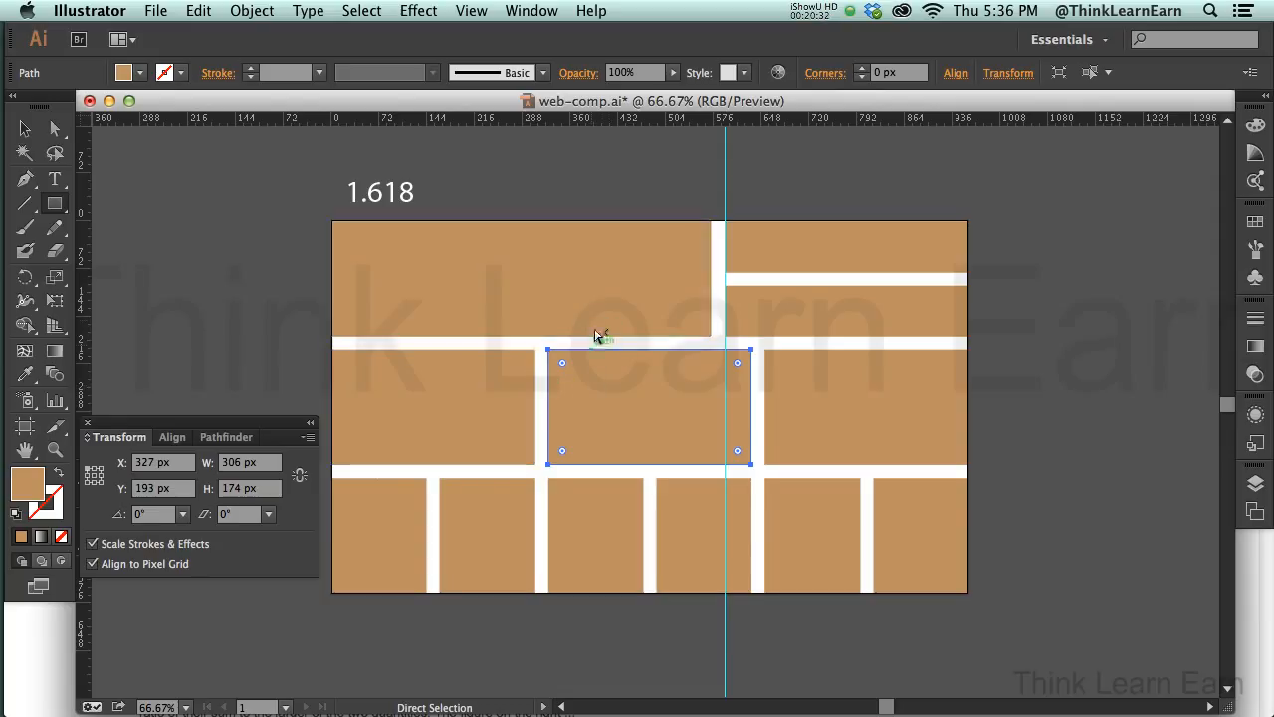
click(1045, 416)
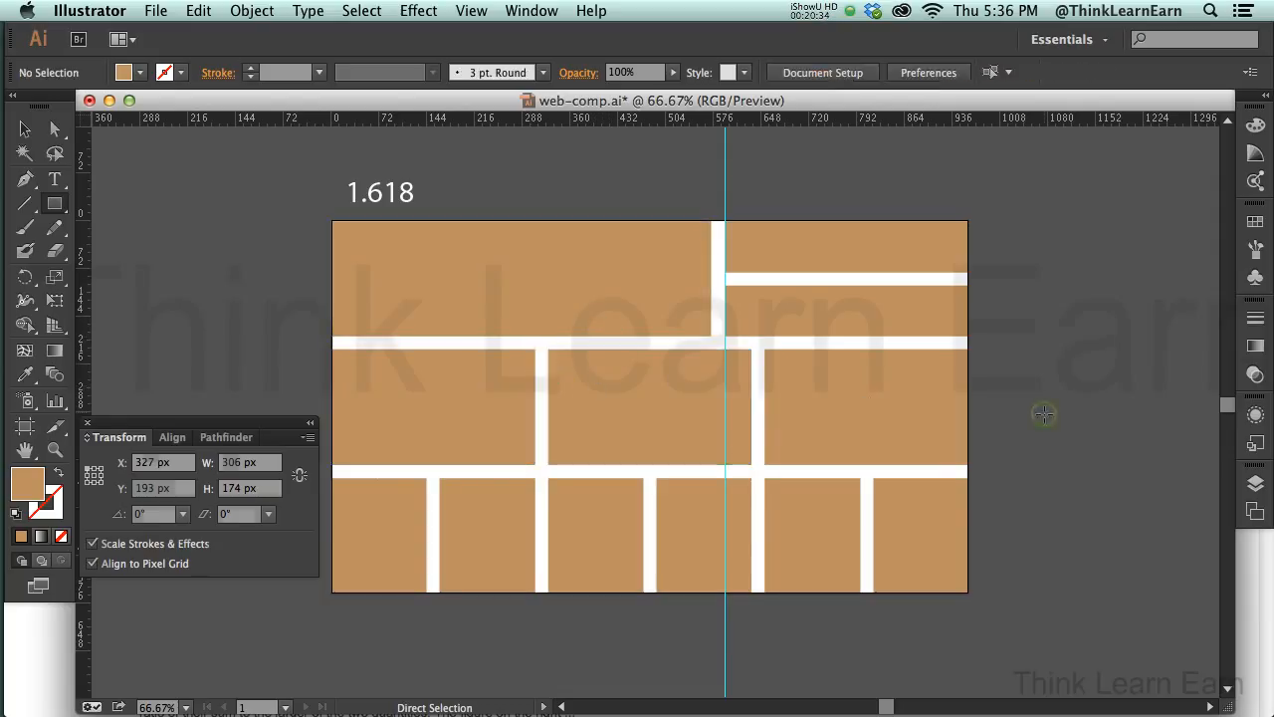
key(m)
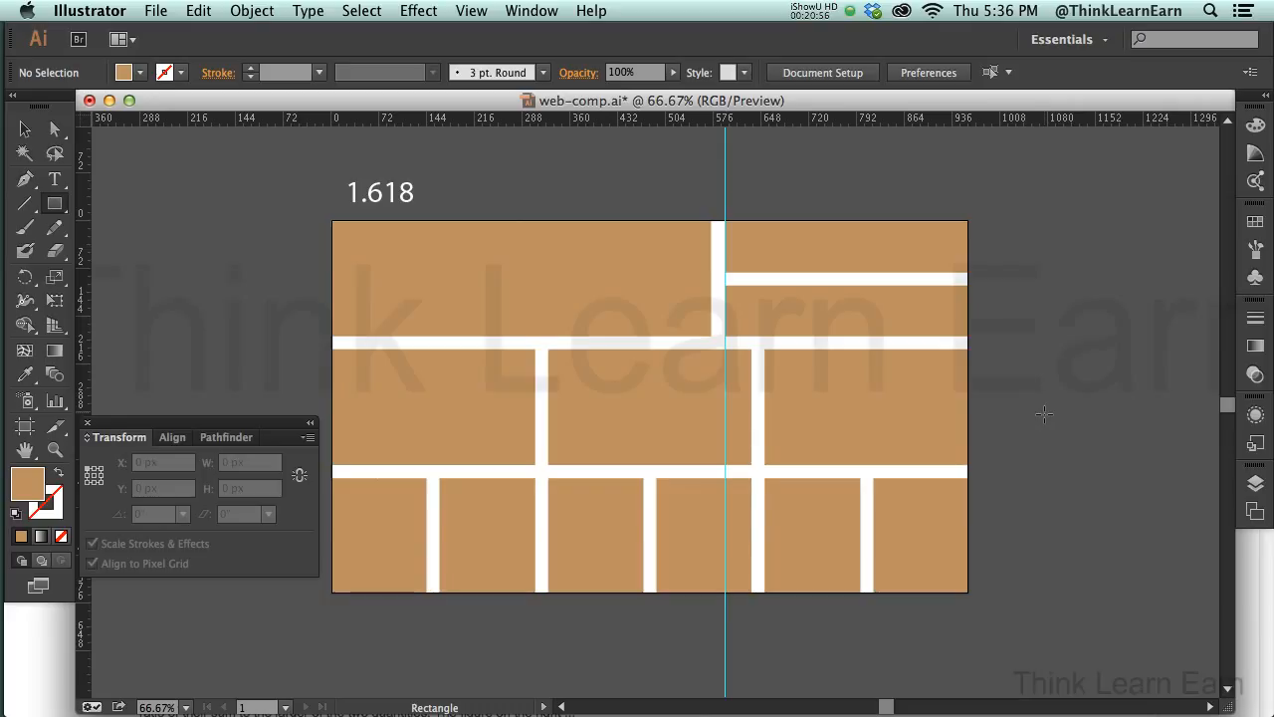
key(super+s)
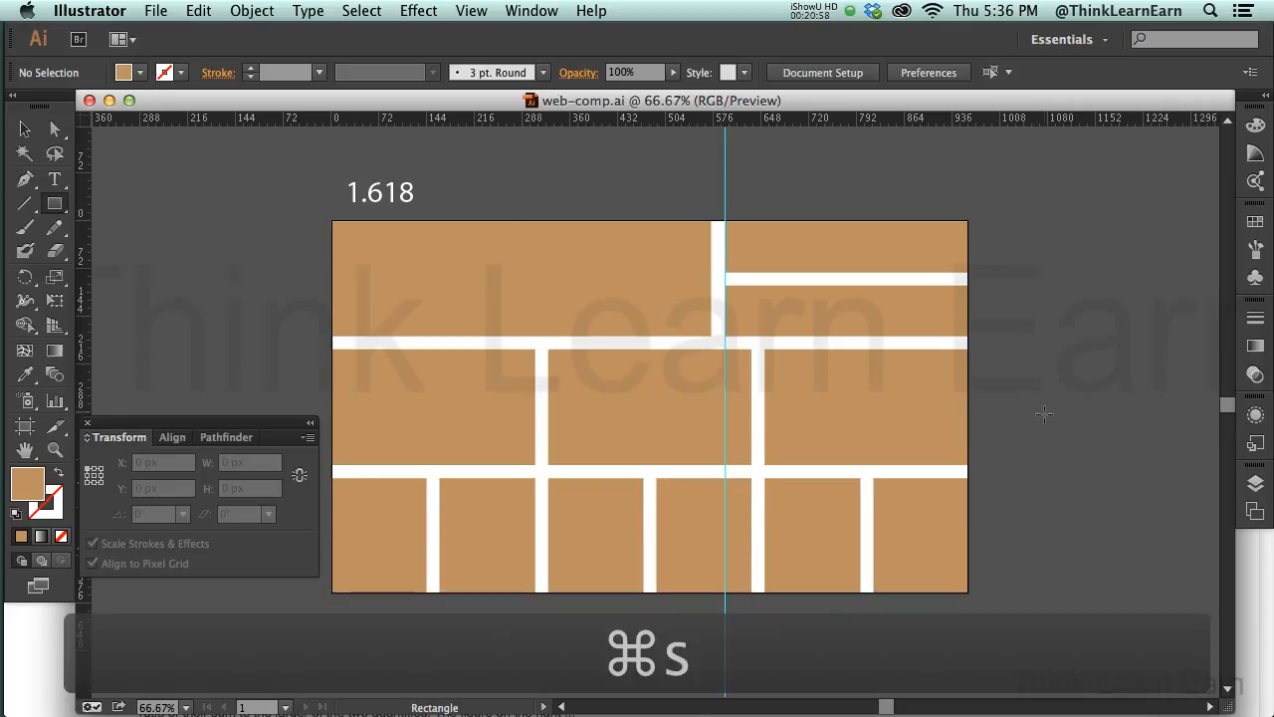